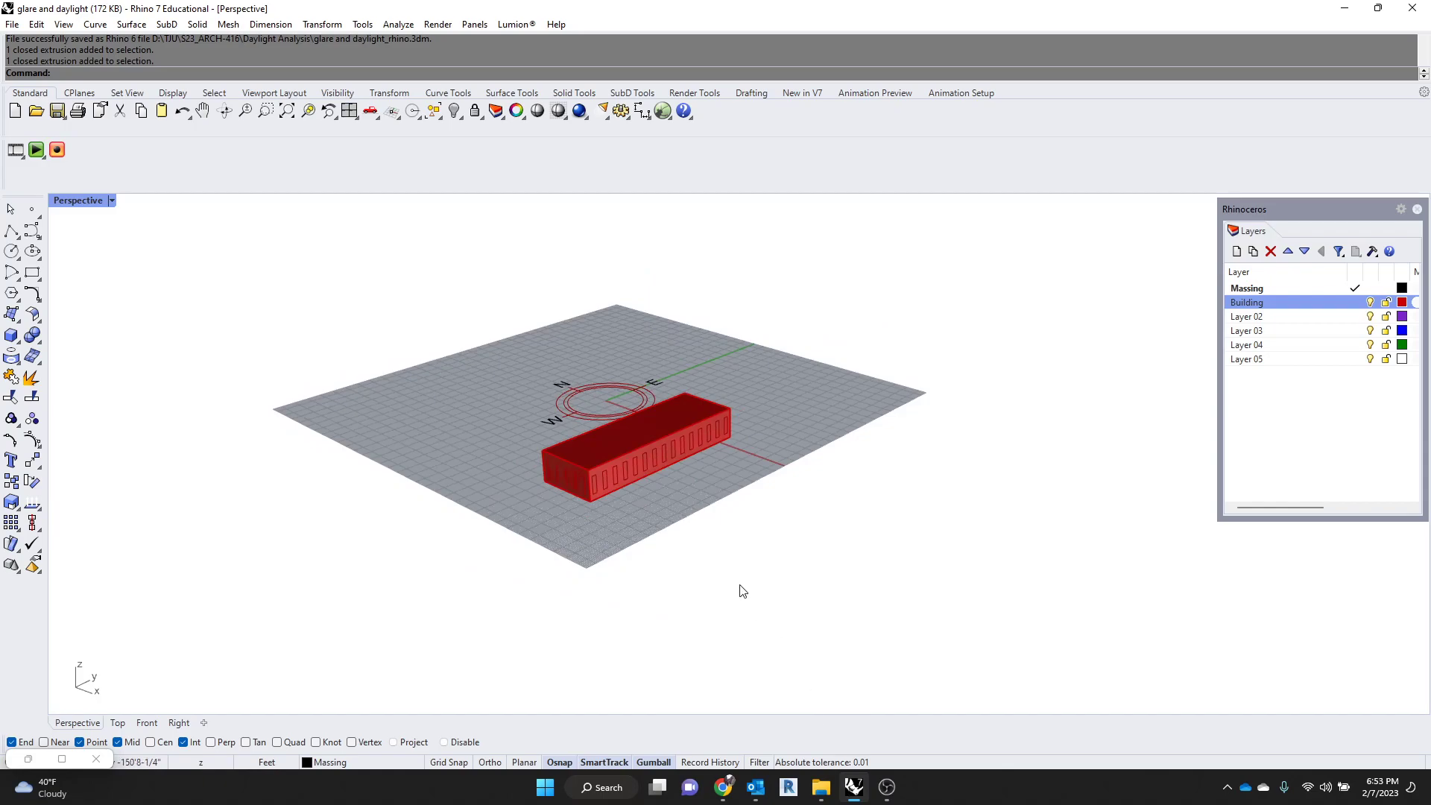
Launch Grasshopper from Rhino and bring the whole daylight analysis definition into view
{"action": "type", "text": "Grasshopper"}
{"action": "key", "text": "Return"}
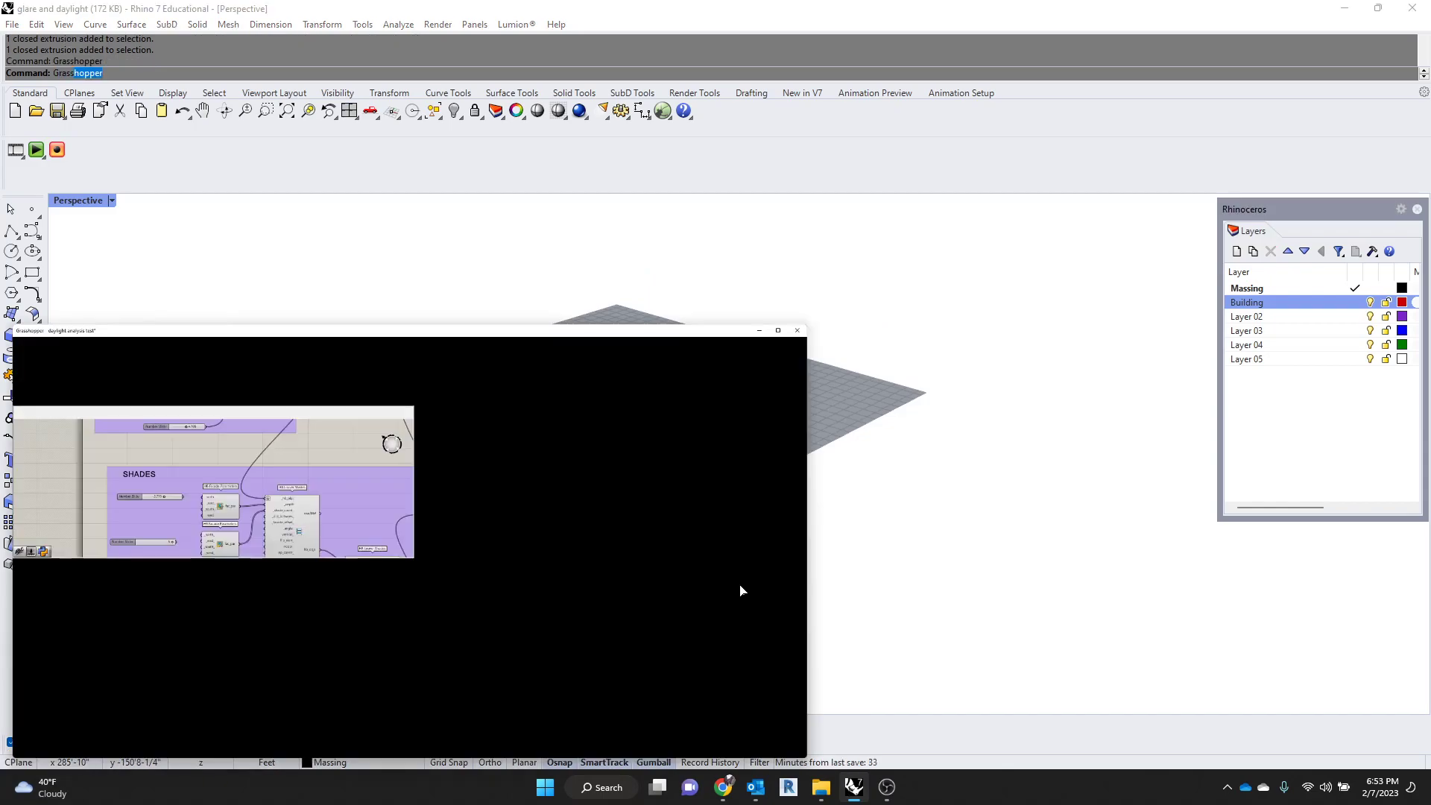
{"action": "scroll", "coordinate": [798, 524], "scroll_direction": "down", "scroll_amount": 5}
{"action": "scroll", "coordinate": [798, 463], "scroll_direction": "up", "scroll_amount": 2}
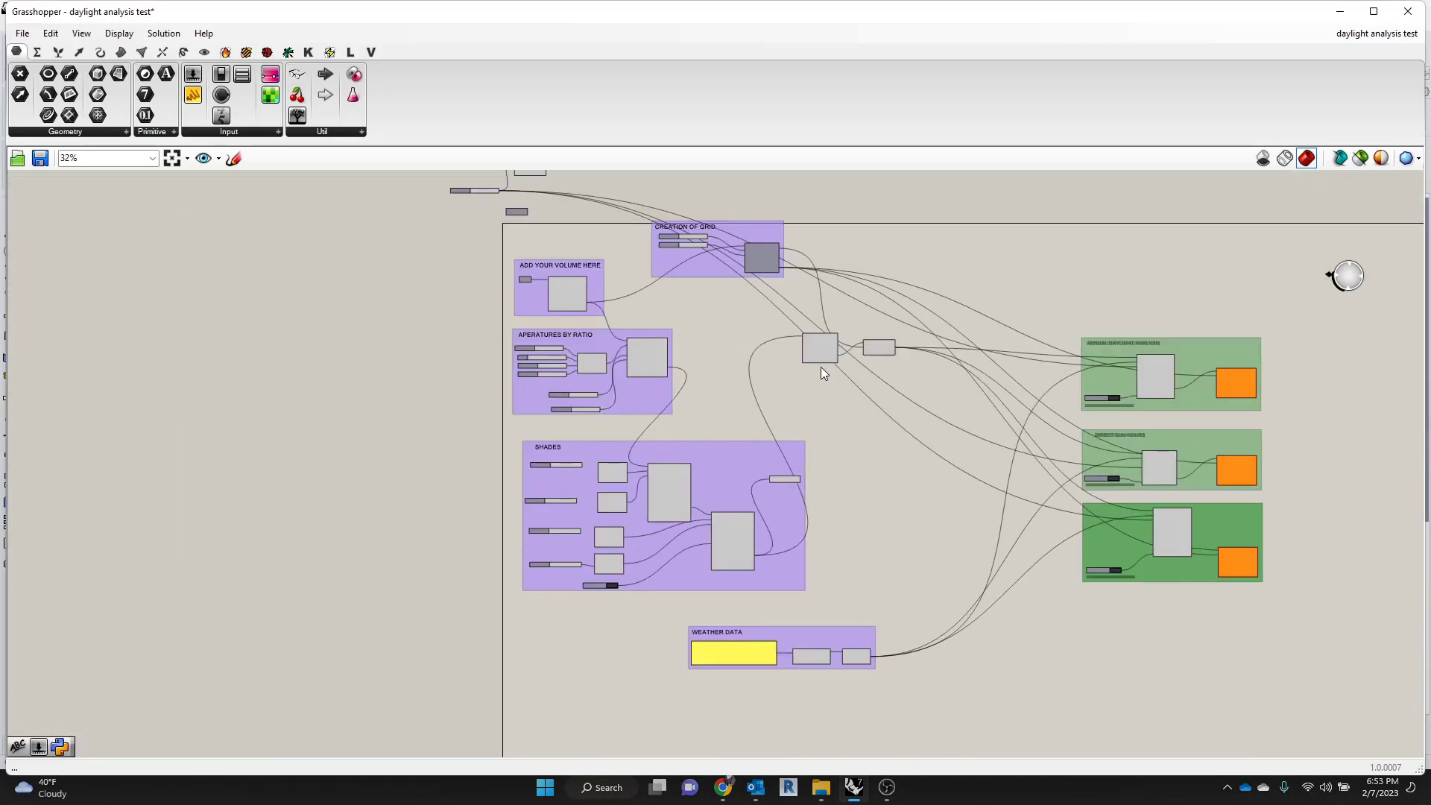
Examine how the definition is organized into grid creation, volume, apertures by ratio, shades, weather data and analysis groups
{"action": "scroll", "coordinate": [679, 242], "scroll_direction": "up", "scroll_amount": 5}
{"action": "left_click", "coordinate": [853, 222]}
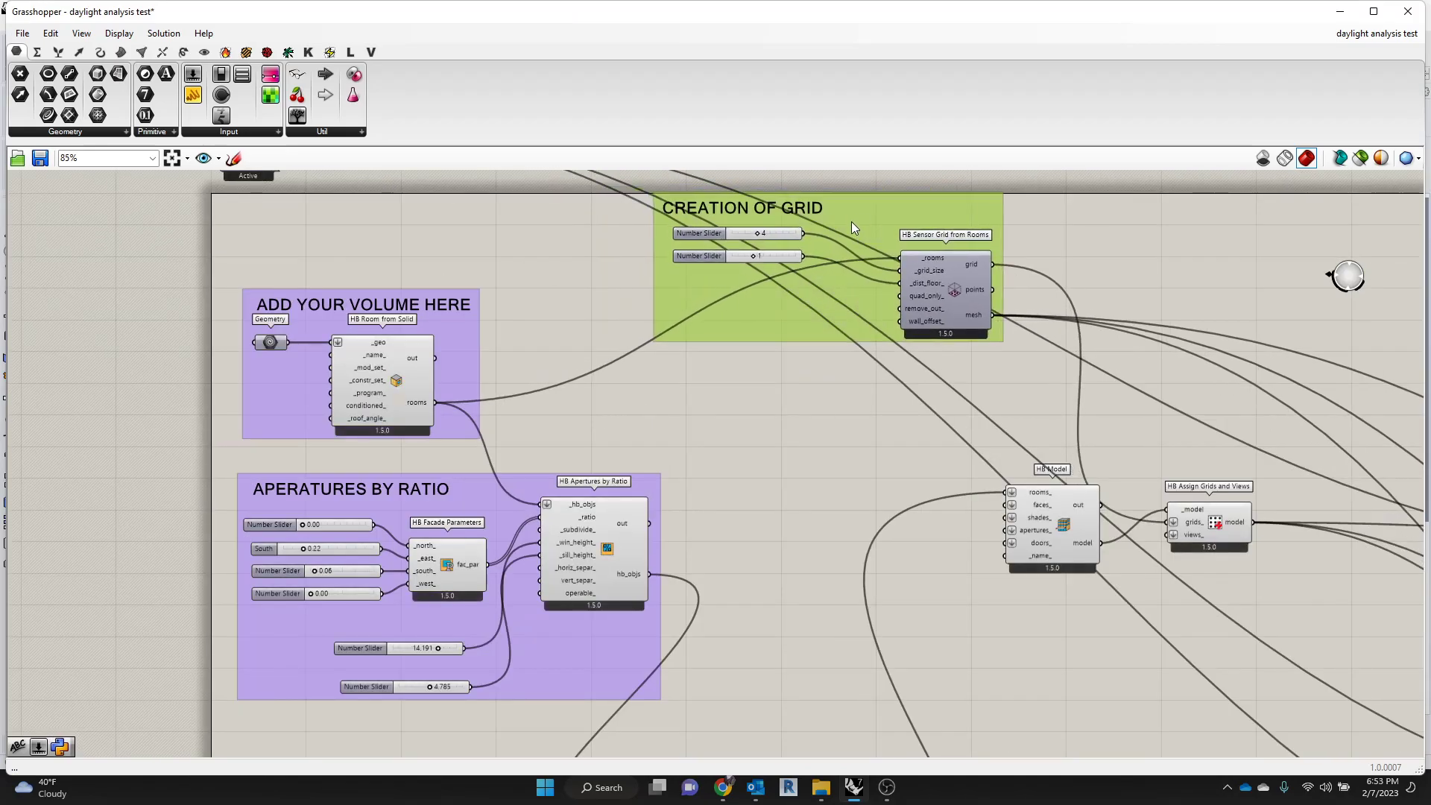
{"action": "scroll", "coordinate": [848, 225], "scroll_direction": "down", "scroll_amount": 2}
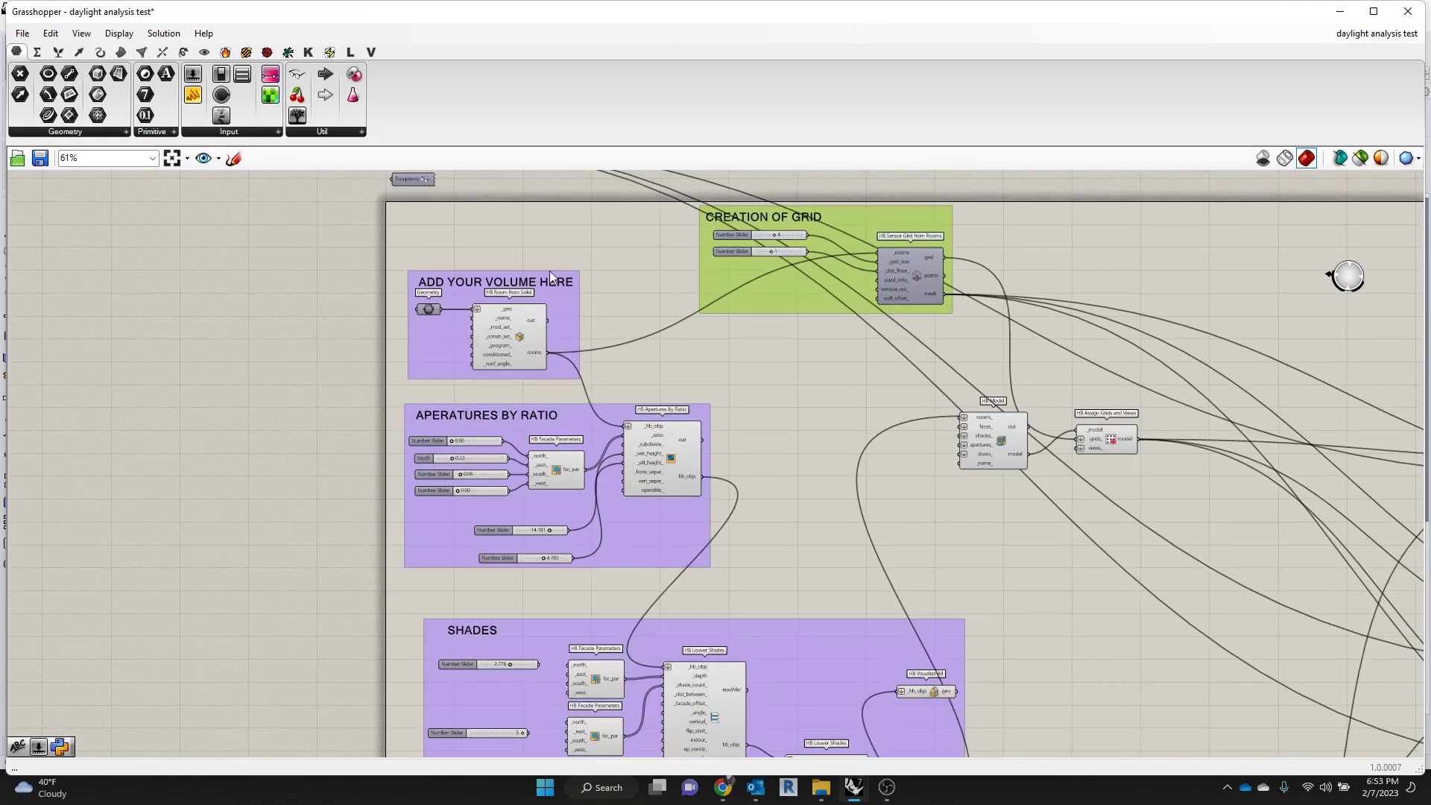
{"action": "left_click_drag", "start_coordinate": [467, 293], "coordinate": [459, 292]}
{"action": "scroll", "coordinate": [492, 452], "scroll_direction": "up", "scroll_amount": 1}
{"action": "left_click", "coordinate": [552, 409]}
{"action": "left_click_drag", "start_coordinate": [551, 408], "coordinate": [549, 408]}
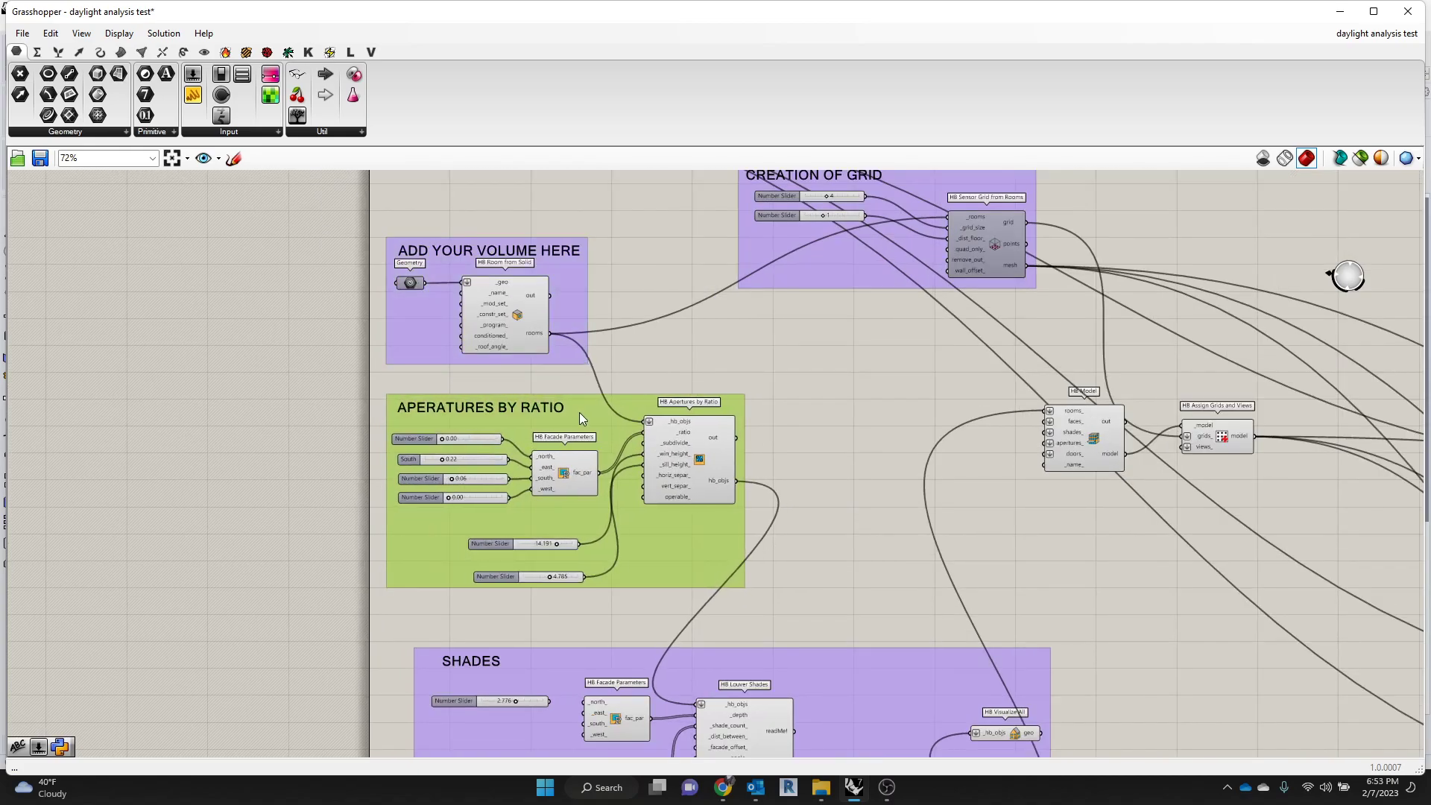
{"action": "left_click", "coordinate": [741, 356]}
{"action": "scroll", "coordinate": [740, 357], "scroll_direction": "down", "scroll_amount": 7}
{"action": "scroll", "coordinate": [787, 377], "scroll_direction": "up", "scroll_amount": 3}
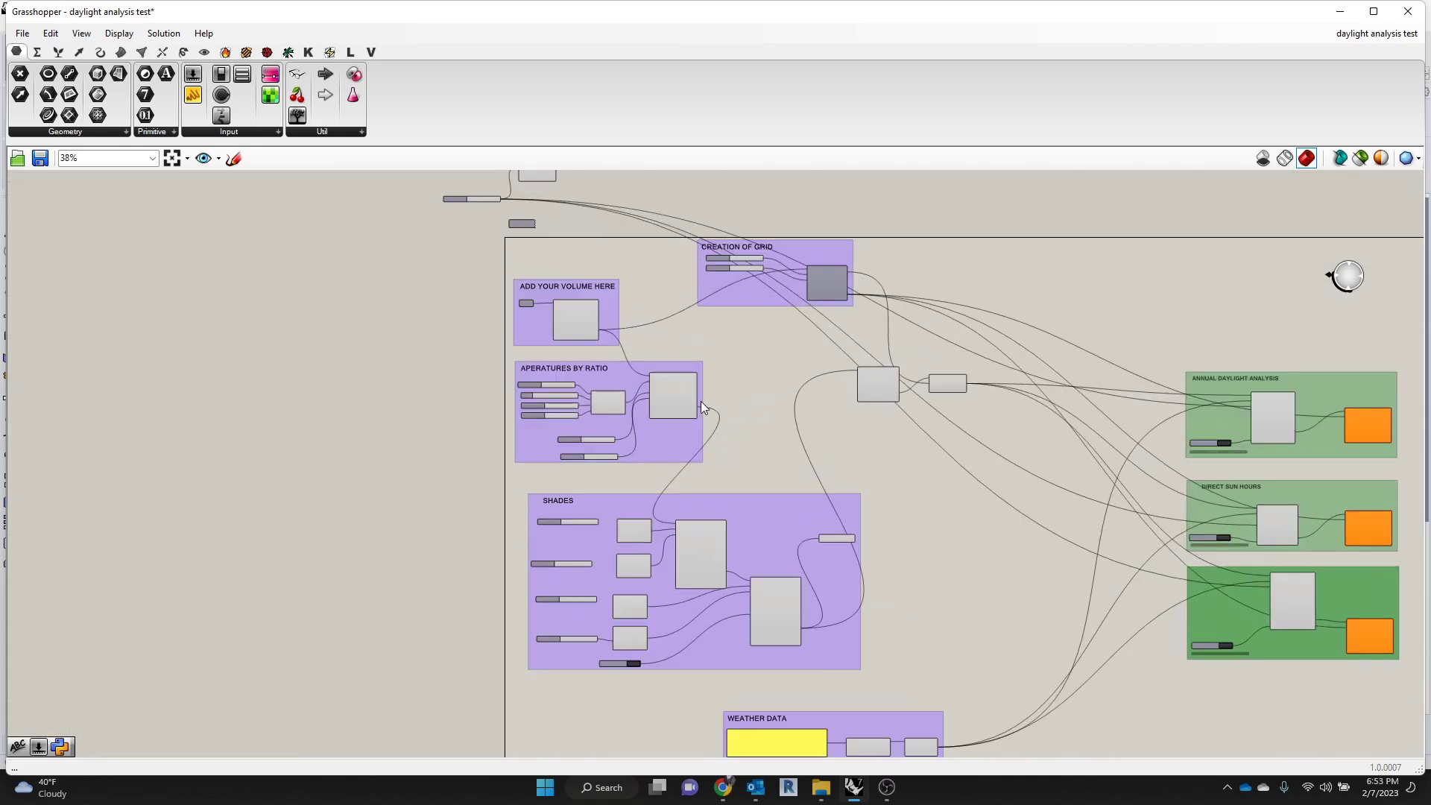
Inspect the HB Room from Solid component and its wiring in the Add Your Volume Here group
{"action": "scroll", "coordinate": [541, 334], "scroll_direction": "up", "scroll_amount": 6}
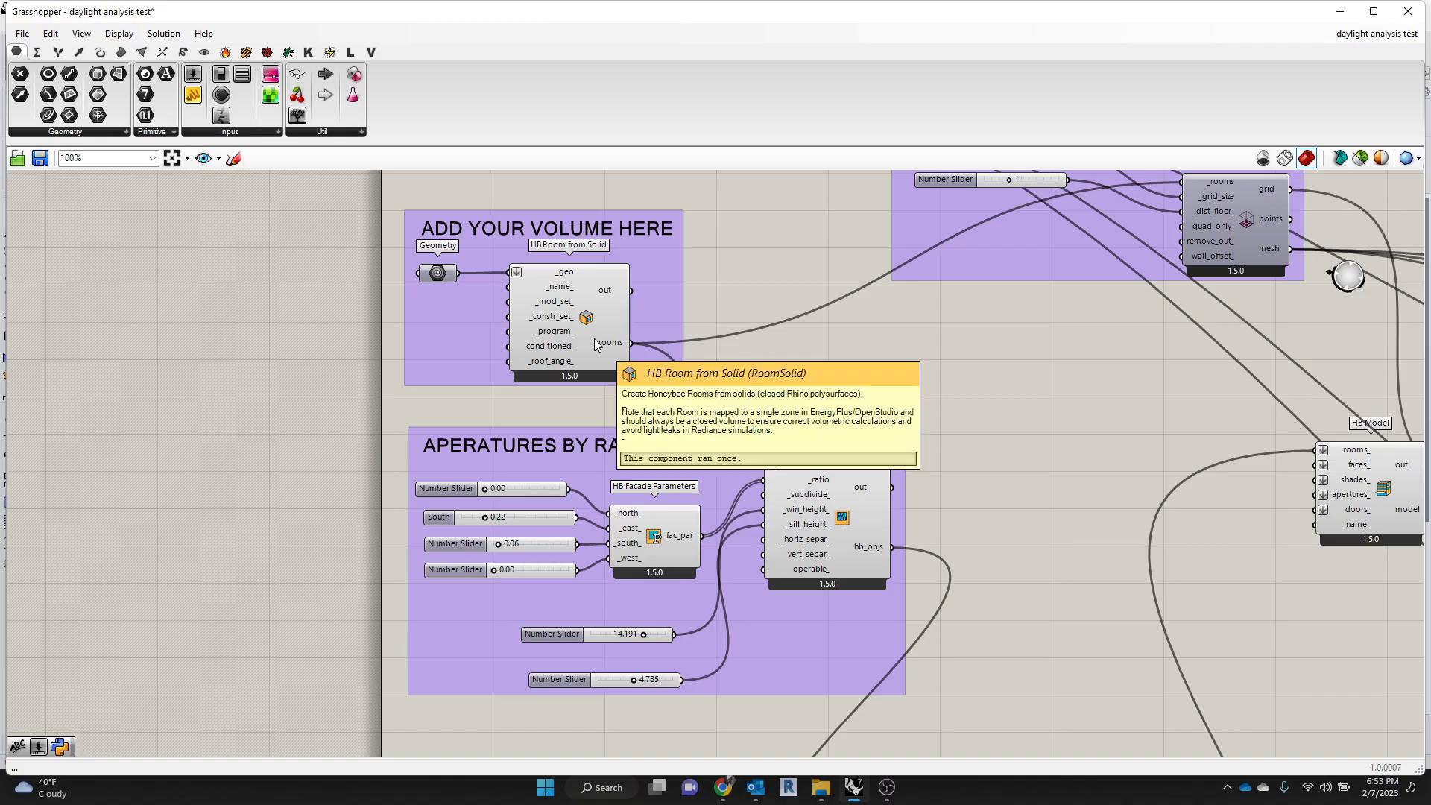
{"action": "scroll", "coordinate": [596, 336], "scroll_direction": "up", "scroll_amount": 1}
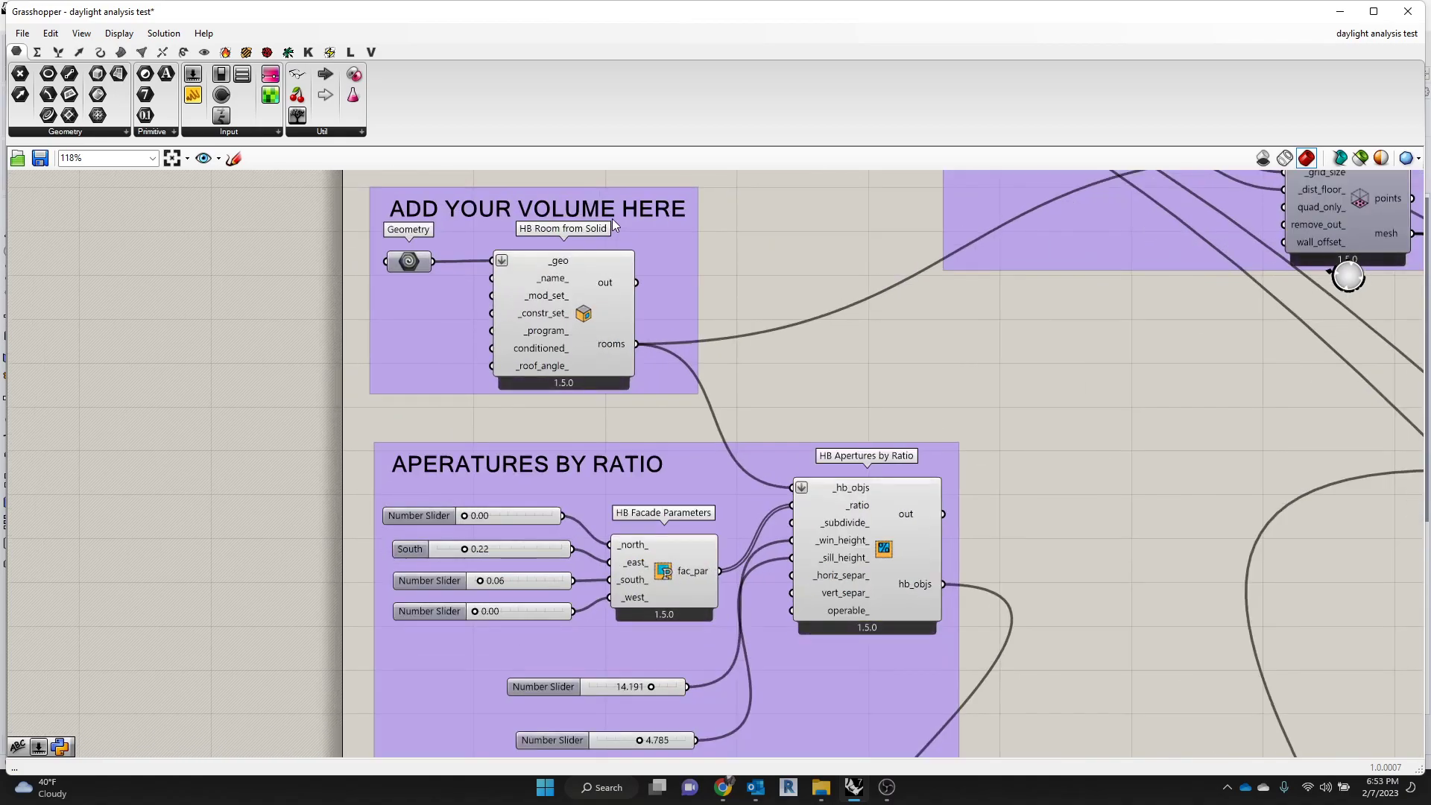
{"action": "scroll", "coordinate": [723, 310], "scroll_direction": "down", "scroll_amount": 4}
{"action": "scroll", "coordinate": [673, 258], "scroll_direction": "up", "scroll_amount": 4}
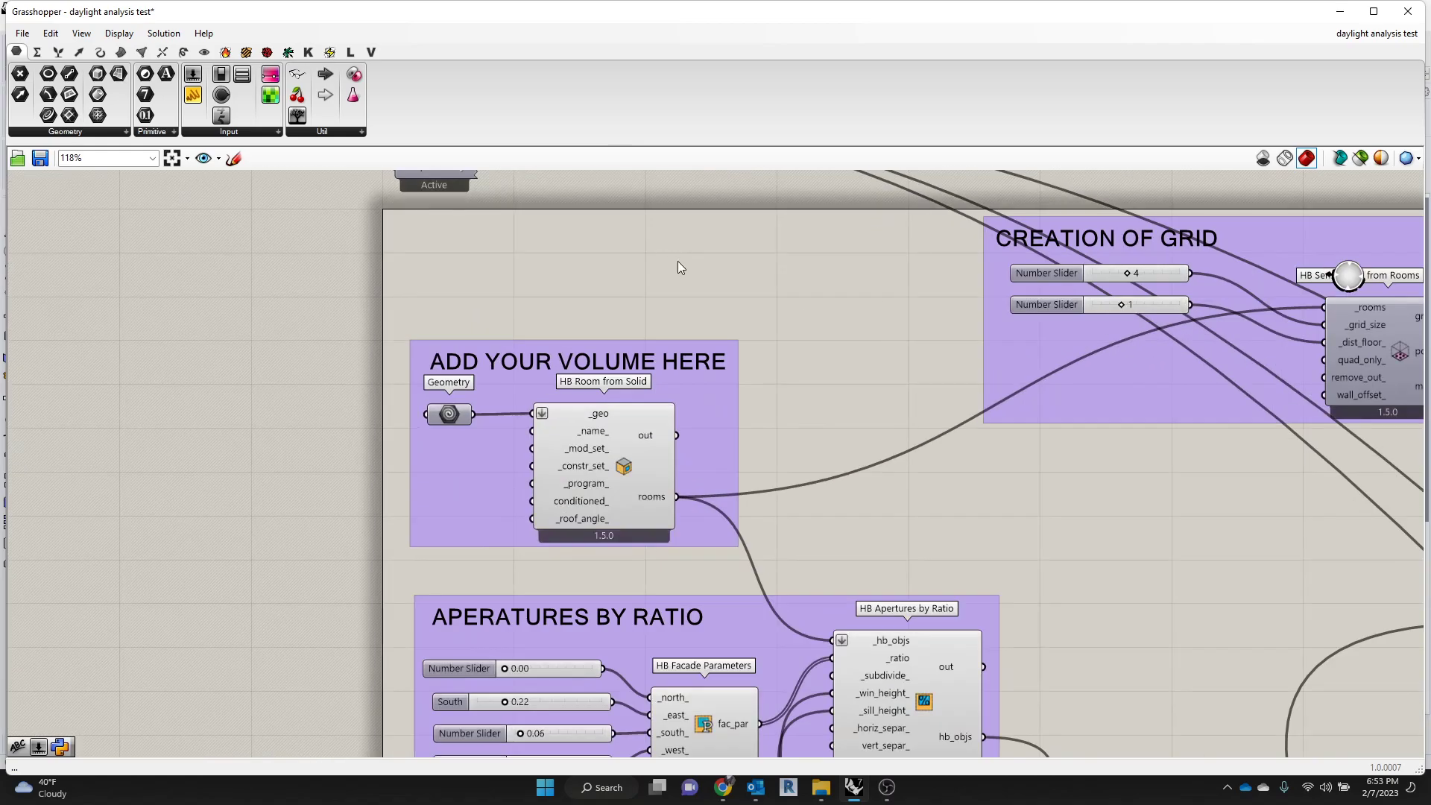
{"action": "scroll", "coordinate": [672, 264], "scroll_direction": "down", "scroll_amount": 4}
{"action": "scroll", "coordinate": [656, 217], "scroll_direction": "up", "scroll_amount": 3}
{"action": "scroll", "coordinate": [647, 179], "scroll_direction": "down", "scroll_amount": 3}
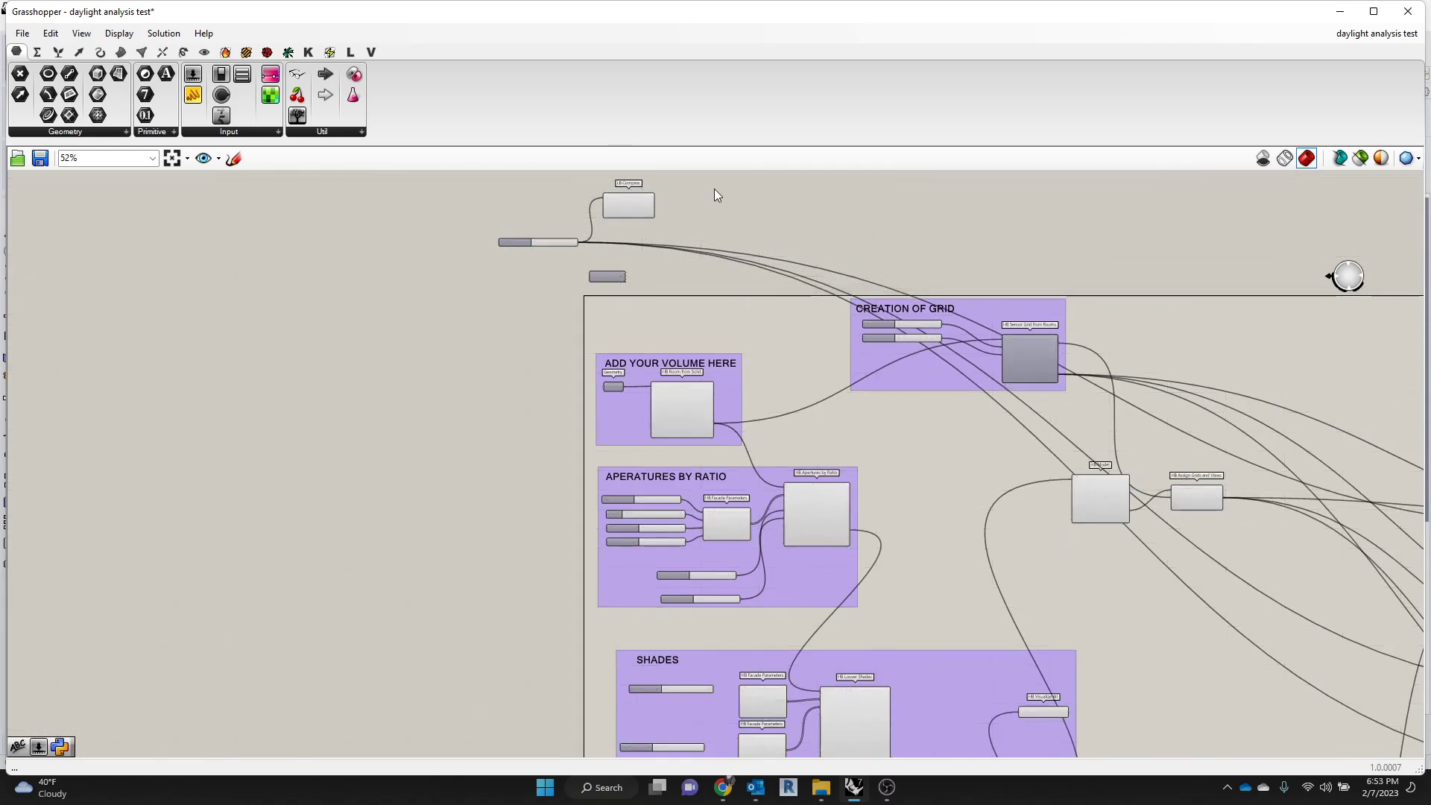
Examine the number slider and compass component above the main groups, including the wires that carry the north value
{"action": "left_click_drag", "start_coordinate": [714, 195], "coordinate": [512, 257]}
{"action": "scroll", "coordinate": [533, 238], "scroll_direction": "up", "scroll_amount": 5}
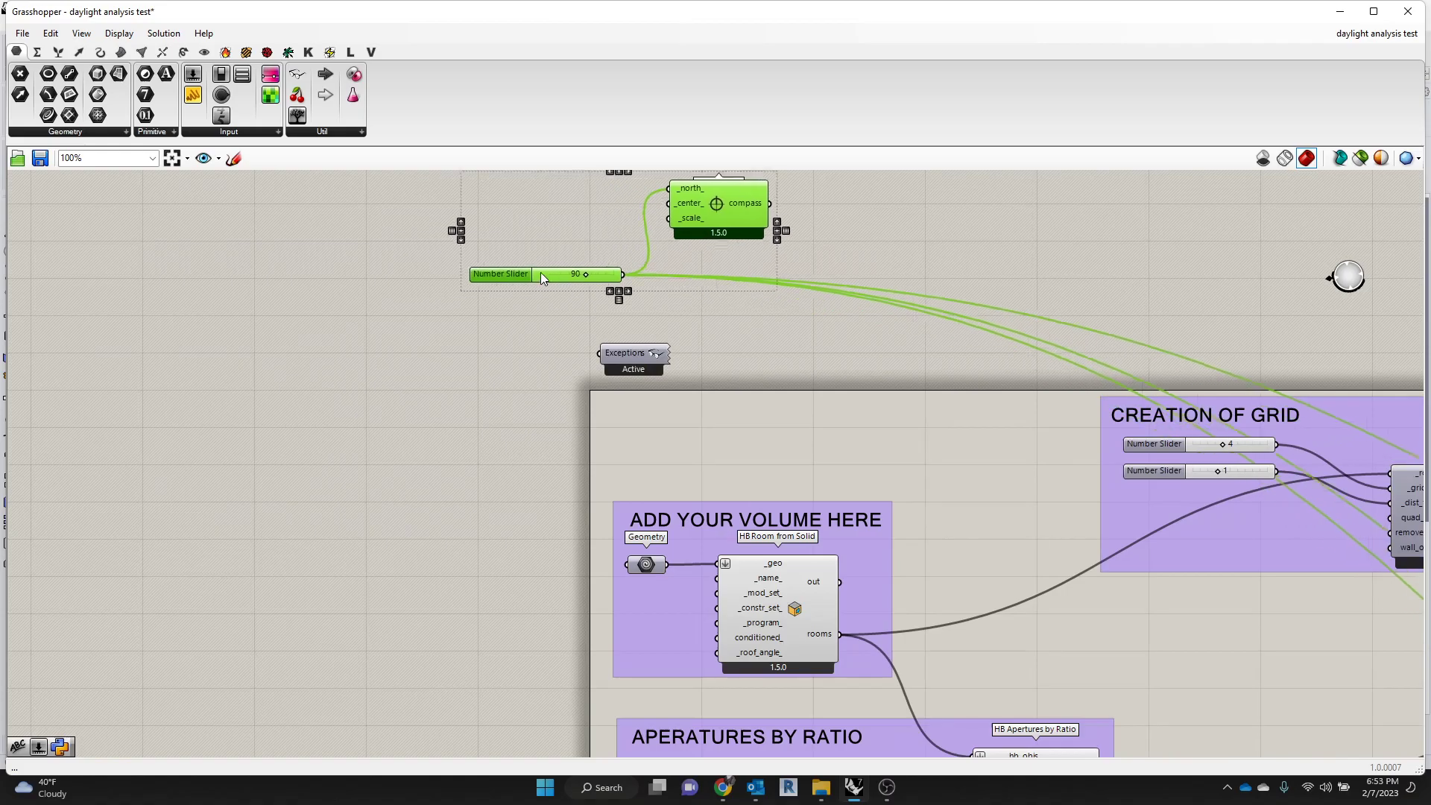
{"action": "scroll", "coordinate": [539, 271], "scroll_direction": "down", "scroll_amount": 5}
{"action": "scroll", "coordinate": [619, 380], "scroll_direction": "up", "scroll_amount": 6}
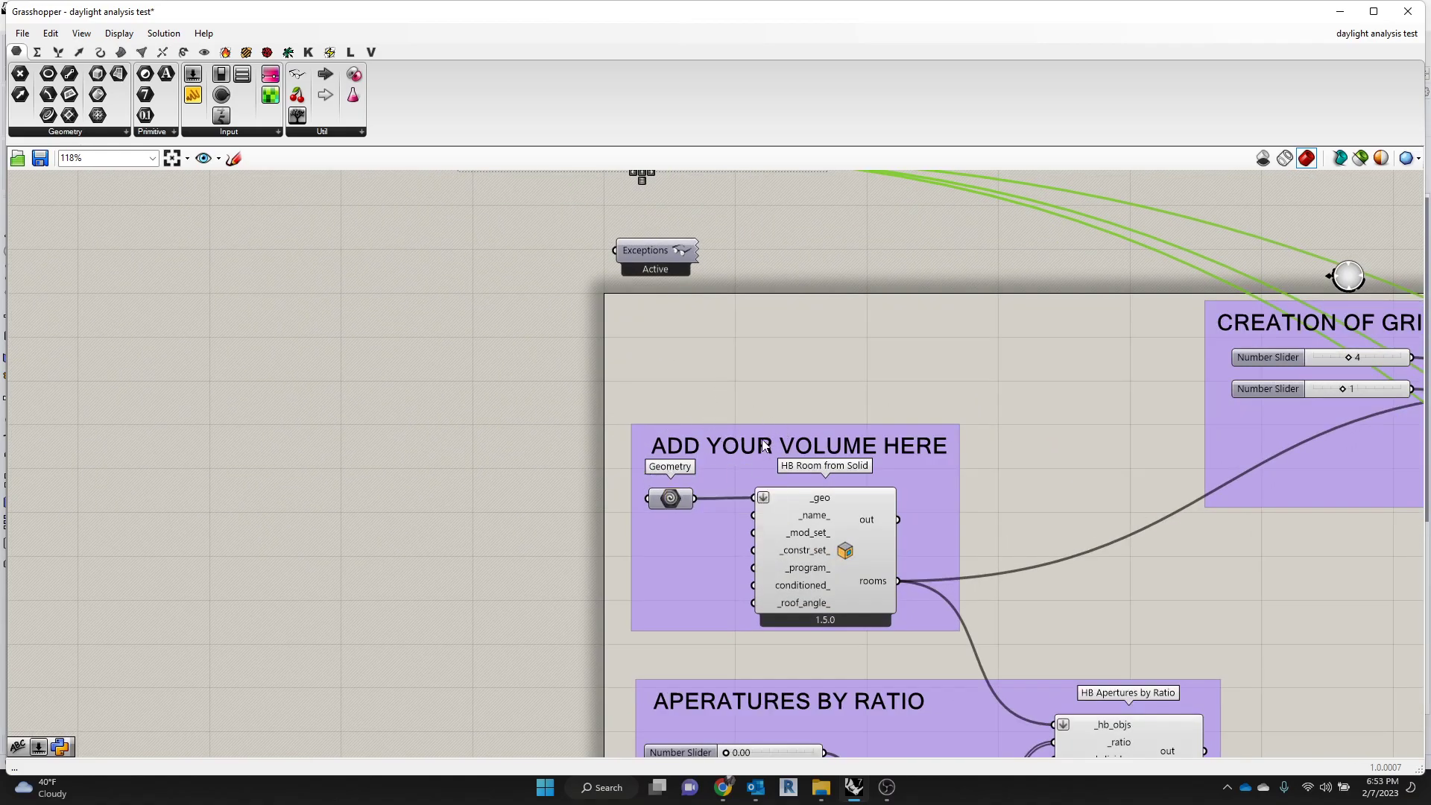
Examine the Exceptions component, the Add Your Volume Here group and the Creation of Grid group with its sensor grid inputs
{"action": "left_click", "coordinate": [746, 449]}
{"action": "scroll", "coordinate": [1094, 517], "scroll_direction": "down", "scroll_amount": 2}
{"action": "scroll", "coordinate": [883, 377], "scroll_direction": "up", "scroll_amount": 3}
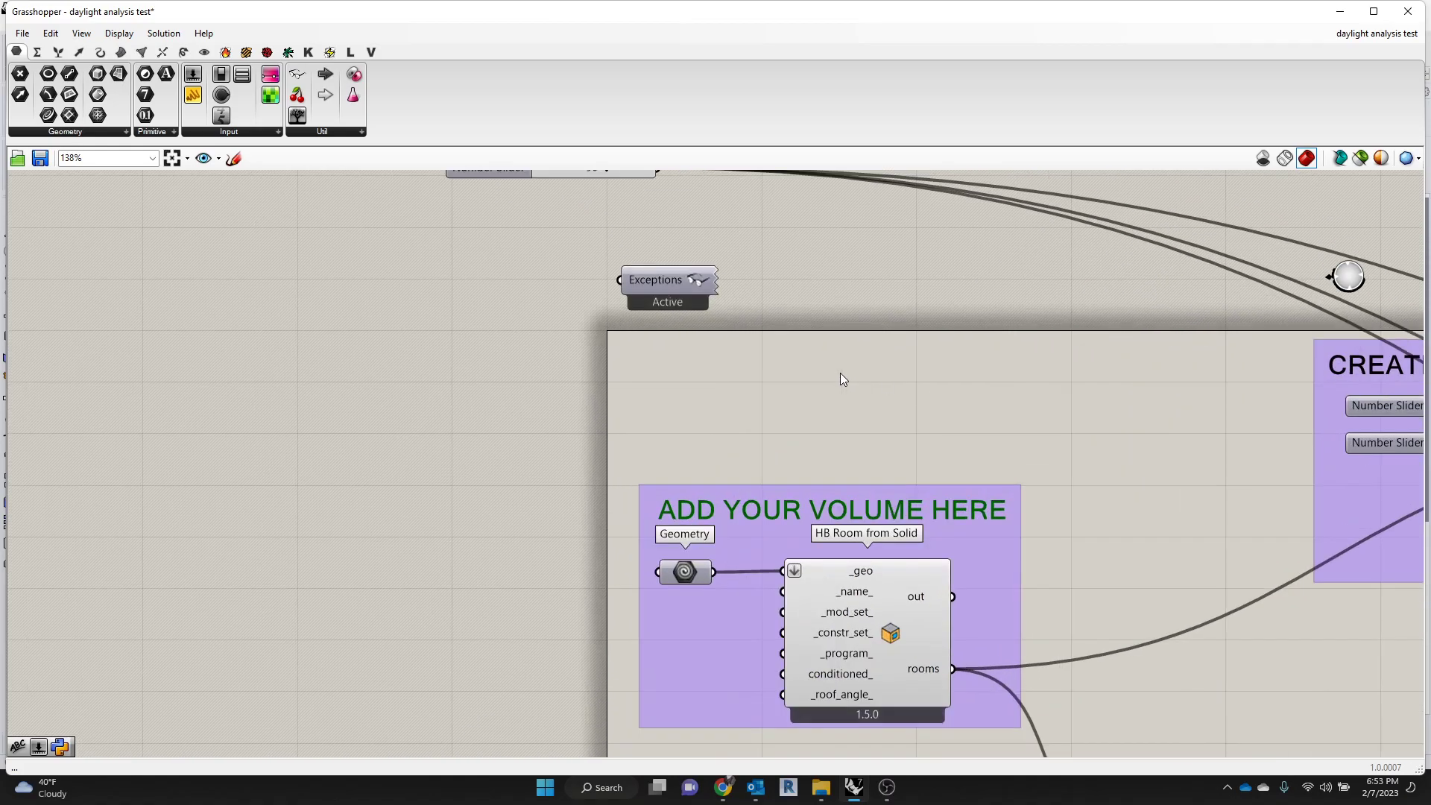
{"action": "left_click", "coordinate": [659, 287]}
{"action": "left_click_drag", "start_coordinate": [659, 284], "coordinate": [653, 281]}
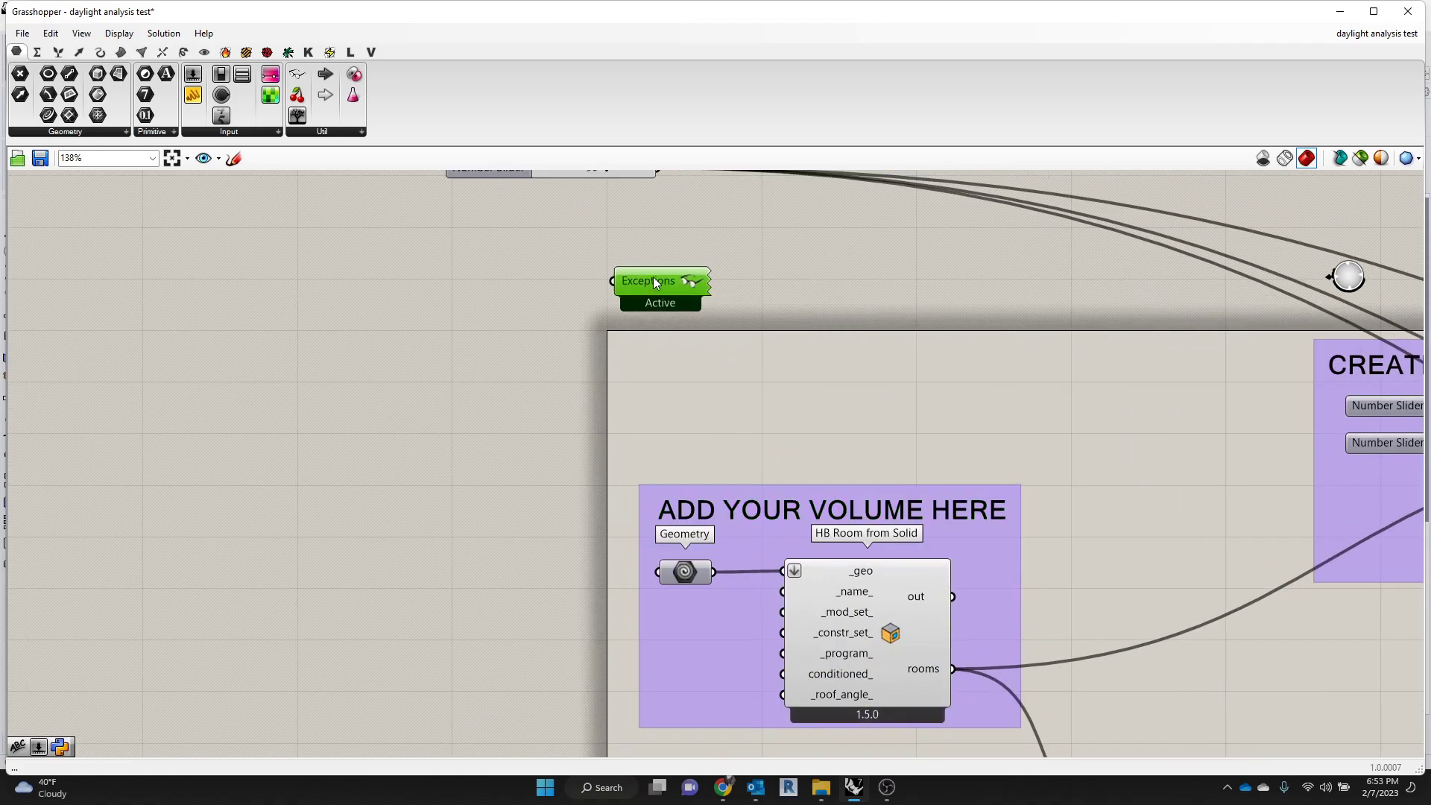
{"action": "scroll", "coordinate": [916, 530], "scroll_direction": "up", "scroll_amount": 2}
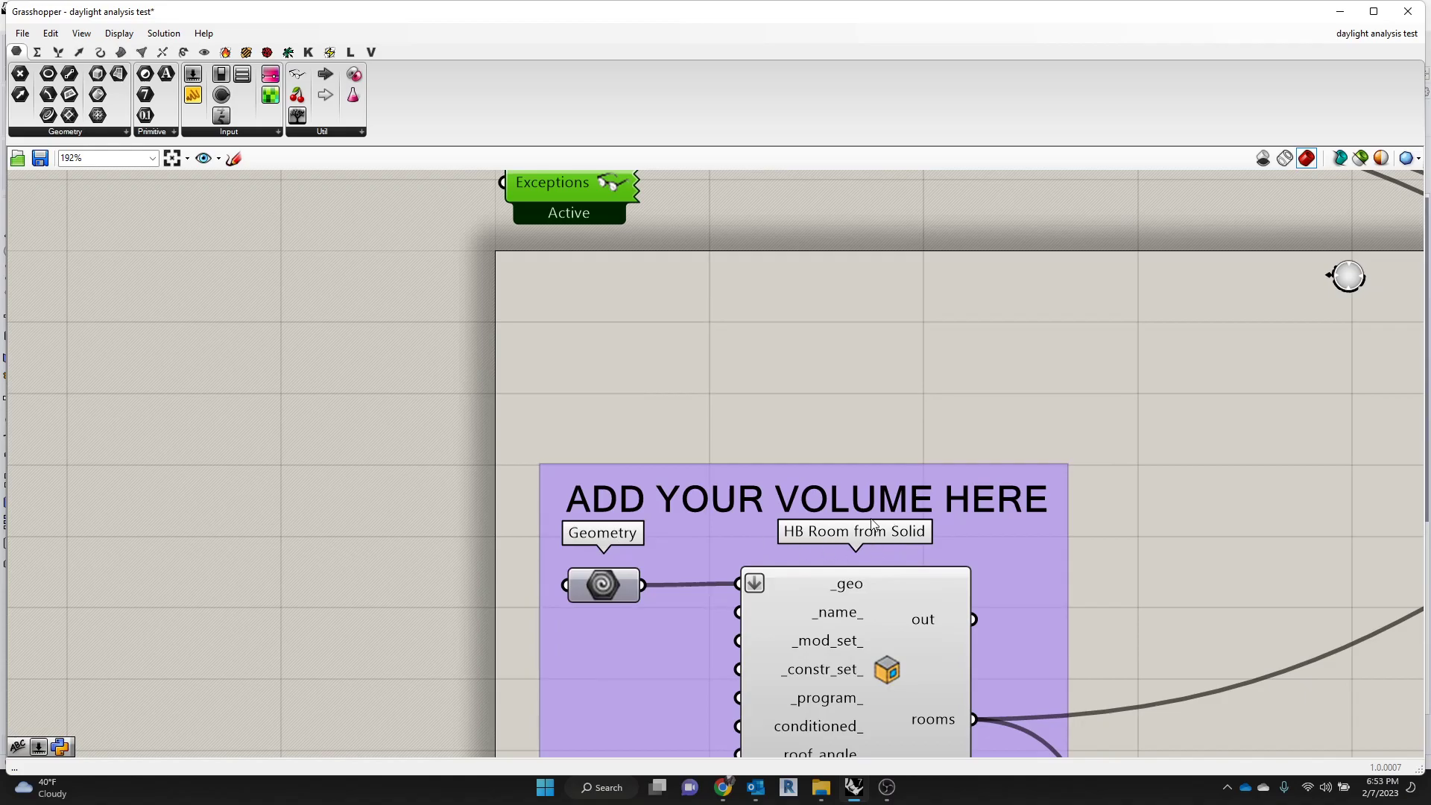
{"action": "scroll", "coordinate": [861, 572], "scroll_direction": "down", "scroll_amount": 5}
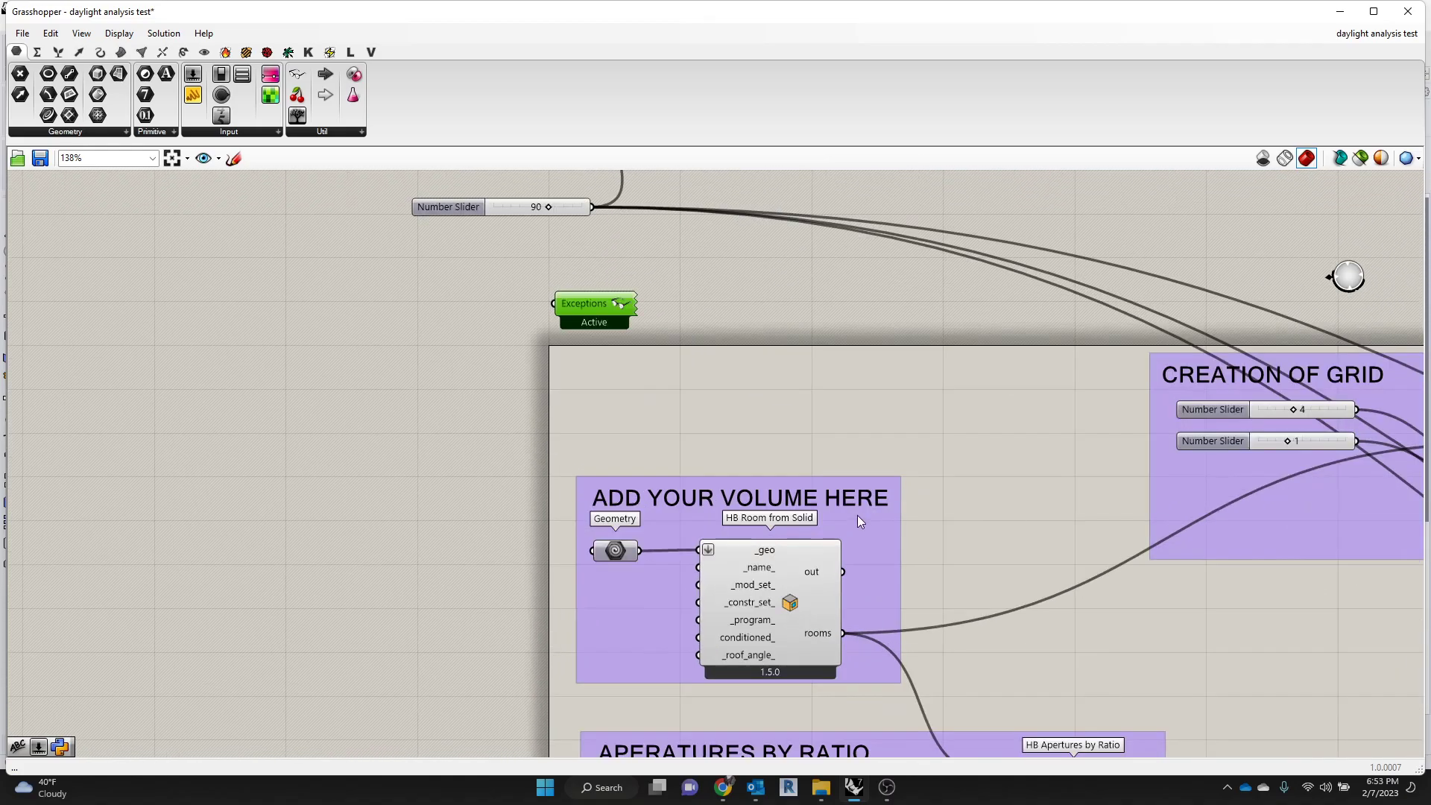
{"action": "scroll", "coordinate": [1340, 383], "scroll_direction": "up", "scroll_amount": 4}
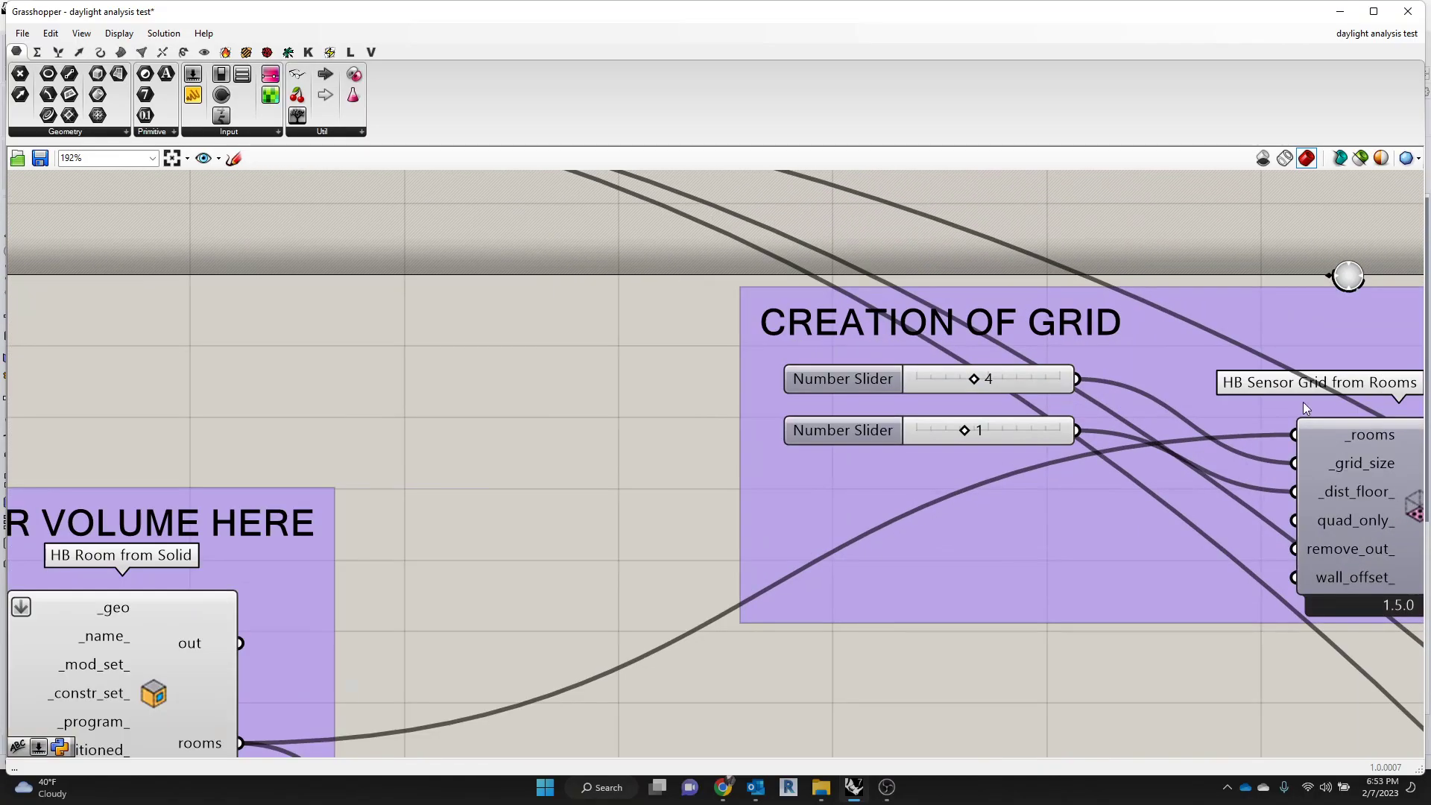
{"action": "scroll", "coordinate": [597, 477], "scroll_direction": "down", "scroll_amount": 3}
{"action": "scroll", "coordinate": [507, 522], "scroll_direction": "up", "scroll_amount": 2}
{"action": "scroll", "coordinate": [507, 522], "scroll_direction": "up", "scroll_amount": 1}
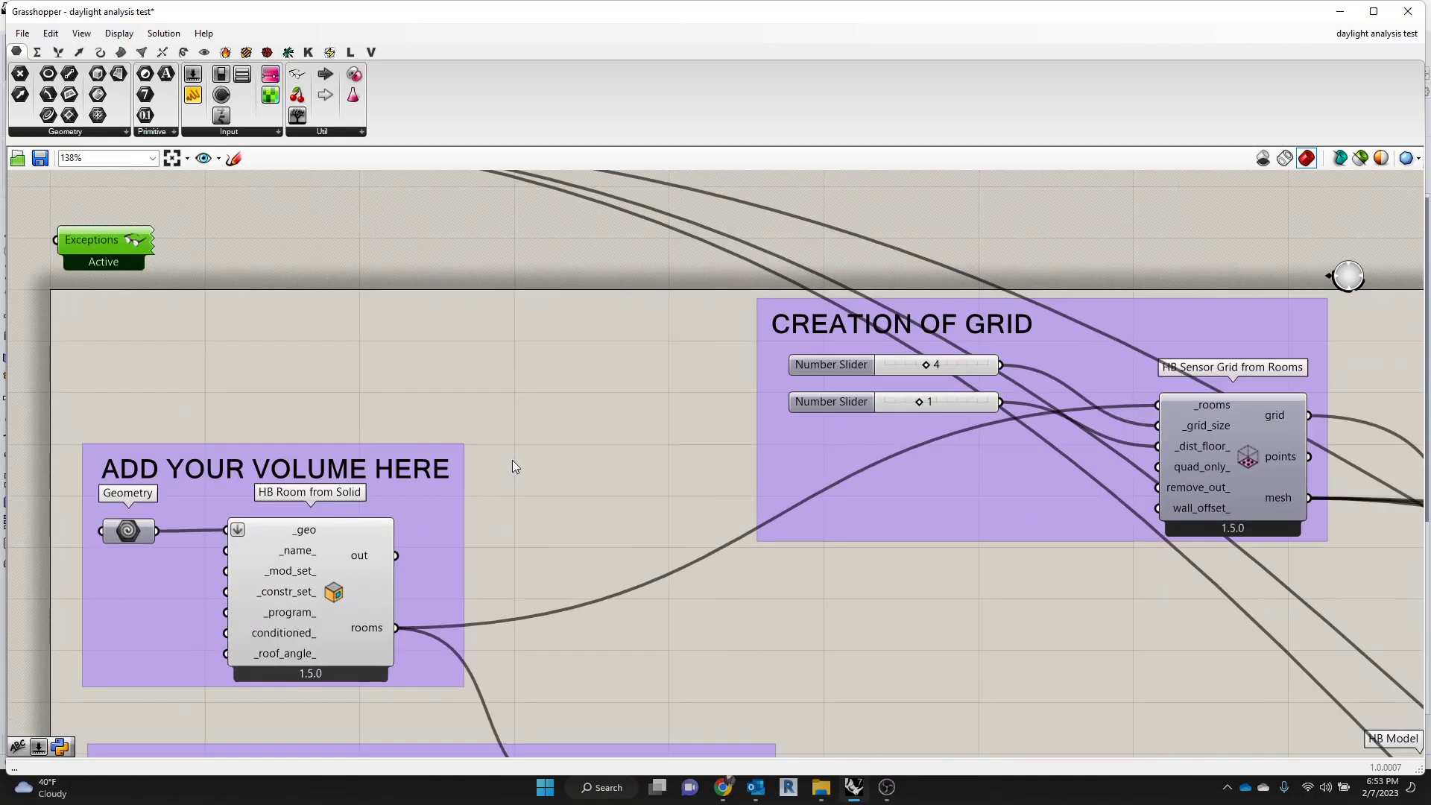
{"action": "scroll", "coordinate": [514, 461], "scroll_direction": "down", "scroll_amount": 4}
{"action": "scroll", "coordinate": [514, 462], "scroll_direction": "up", "scroll_amount": 4}
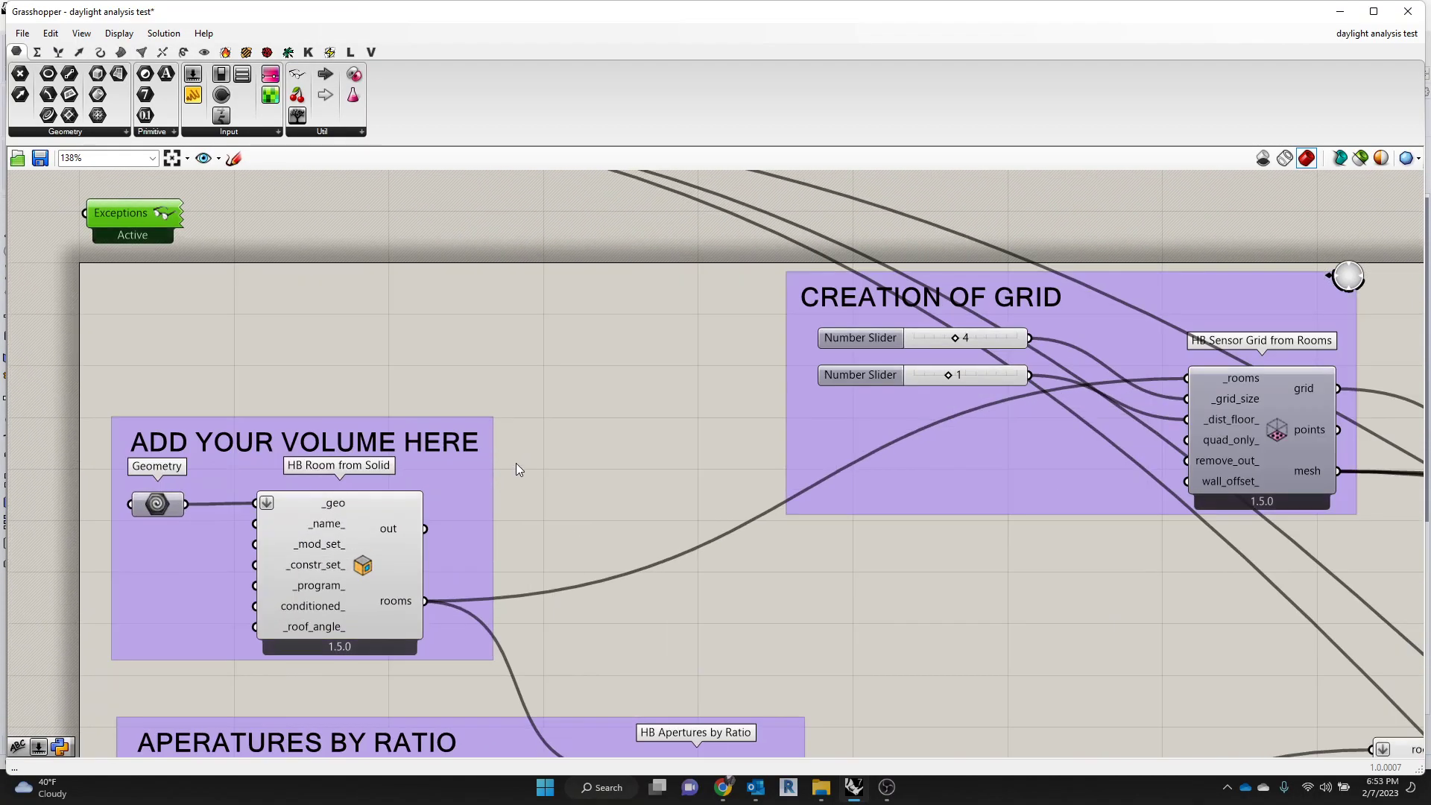
{"action": "right_click_drag", "start_coordinate": [513, 464], "coordinate": [643, 404]}
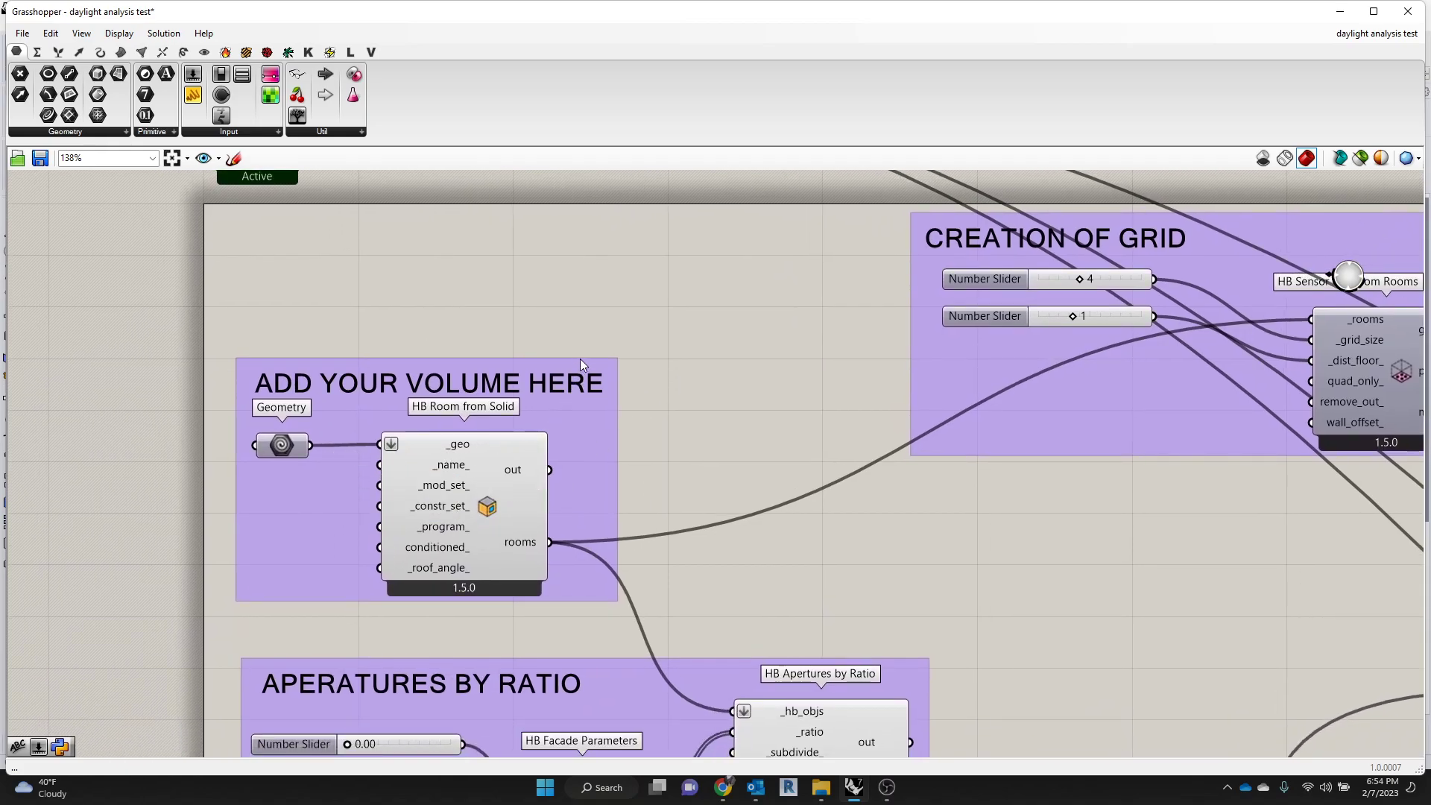
Arrange the Rhino and Grasshopper windows side by side and close the floating Layers panel
{"action": "left_click_drag", "start_coordinate": [775, 9], "coordinate": [1430, 201]}
{"action": "left_click_drag", "start_coordinate": [583, 10], "coordinate": [2, 289]}
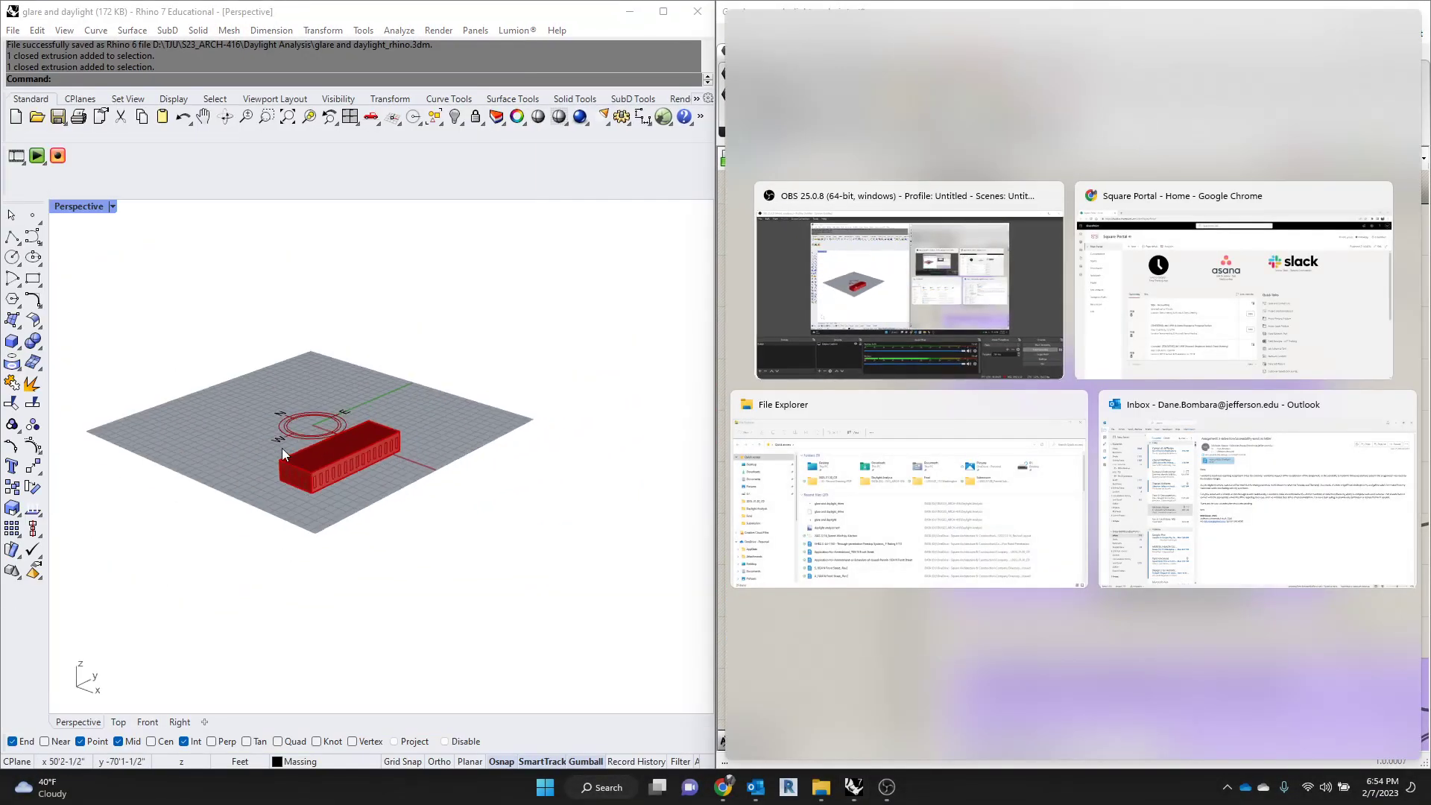
{"action": "left_click", "coordinate": [694, 277]}
{"action": "scroll", "coordinate": [880, 298], "scroll_direction": "down", "scroll_amount": 4}
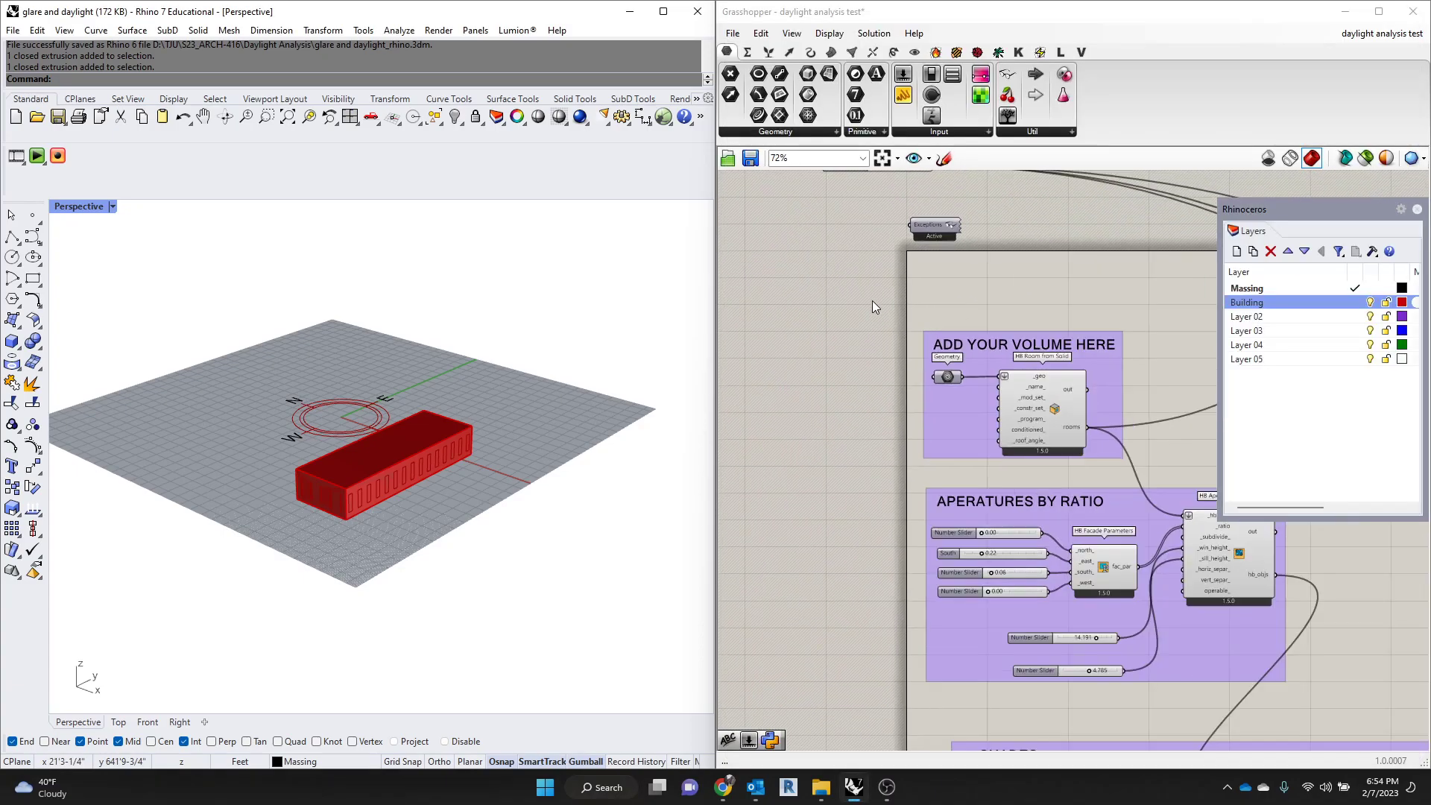
{"action": "scroll", "coordinate": [1034, 334], "scroll_direction": "up", "scroll_amount": 4}
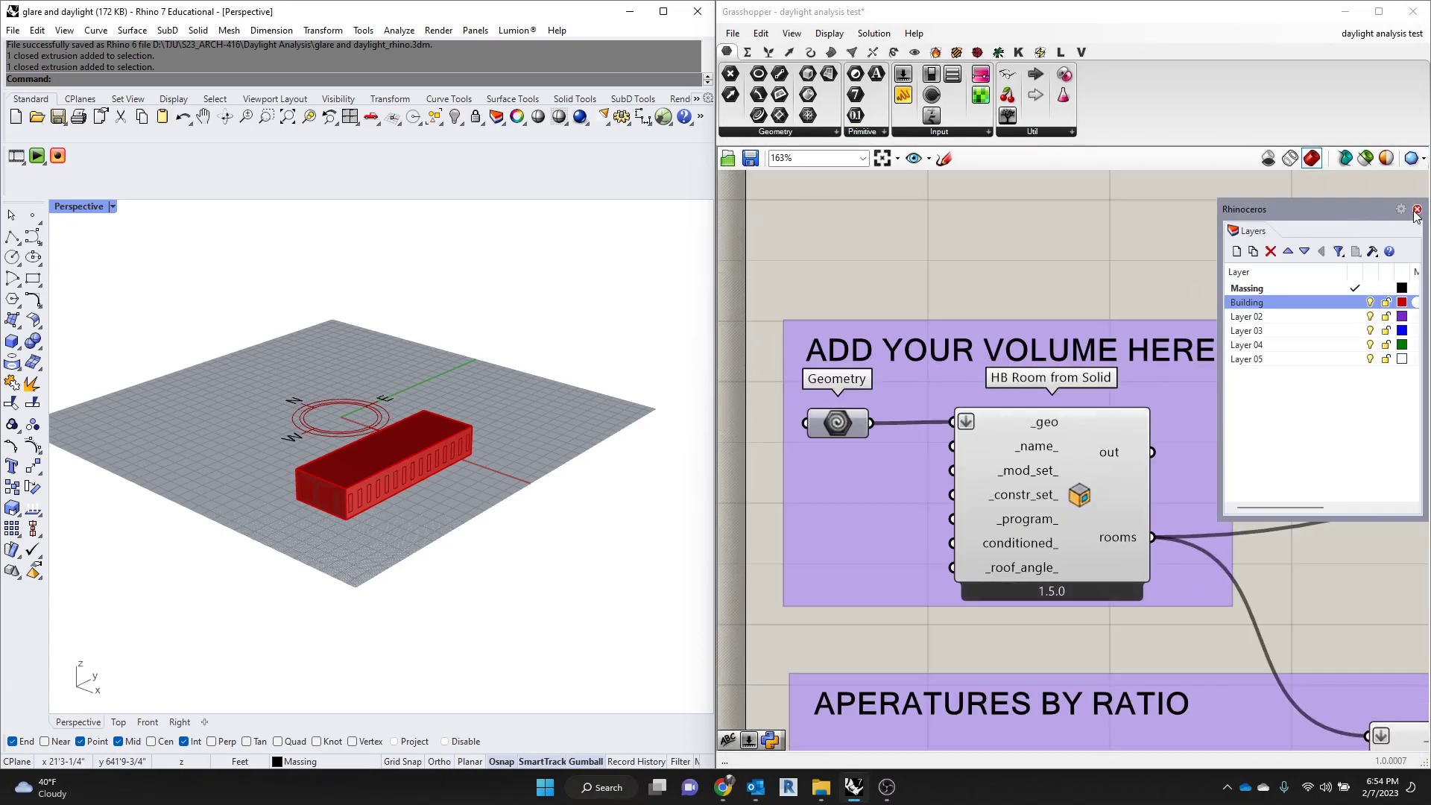
{"action": "left_click", "coordinate": [1364, 304]}
{"action": "left_click", "coordinate": [1416, 208]}
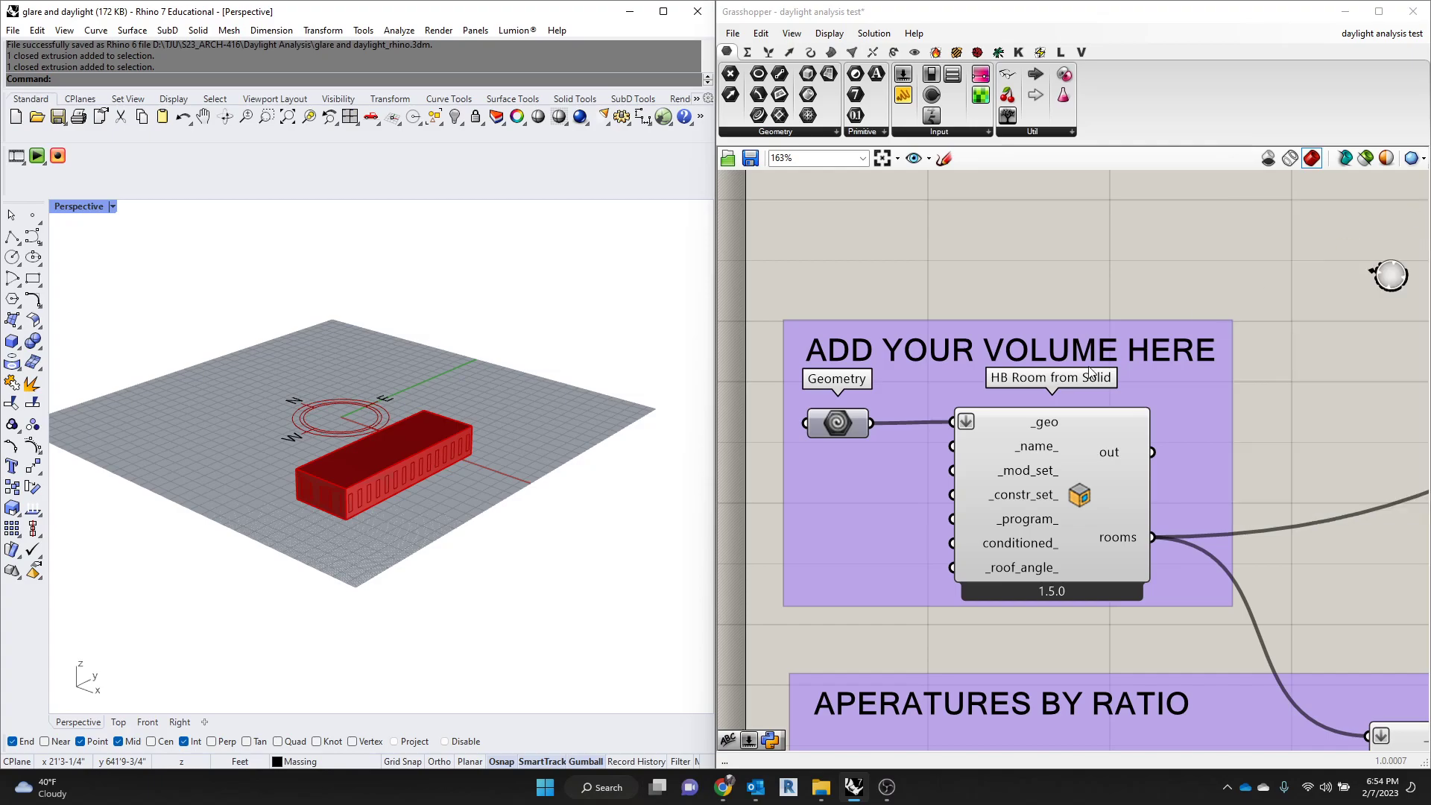
Clear the Geometry parameter feeding HB Room from Solid, and reassign it to the red building box as one geometry
{"action": "right_click", "coordinate": [862, 416]}
{"action": "left_click", "coordinate": [917, 659]}
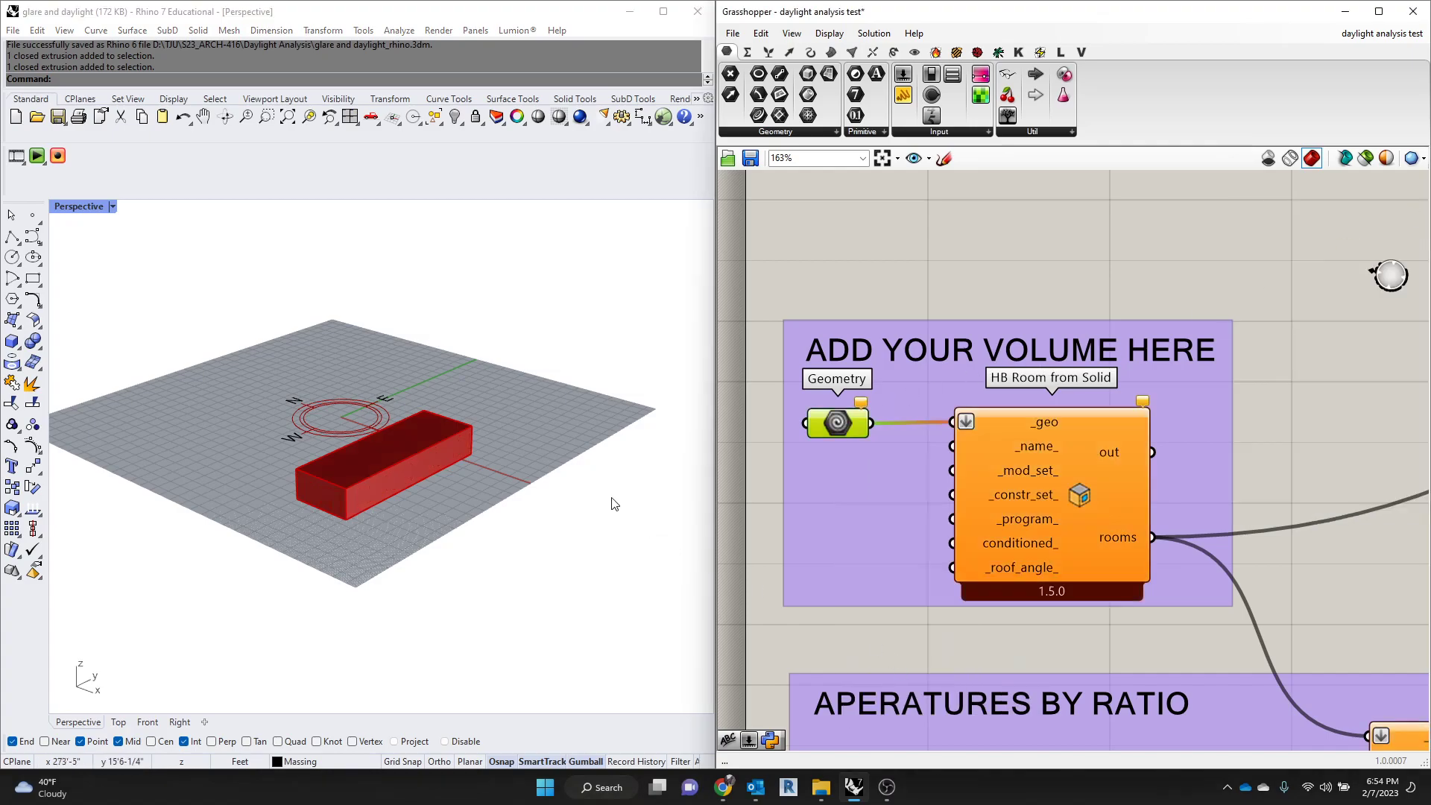
{"action": "scroll", "coordinate": [569, 423], "scroll_direction": "up", "scroll_amount": 4}
{"action": "scroll", "coordinate": [299, 531], "scroll_direction": "down", "scroll_amount": 2}
{"action": "scroll", "coordinate": [298, 531], "scroll_direction": "up", "scroll_amount": 3}
{"action": "left_click", "coordinate": [346, 410]}
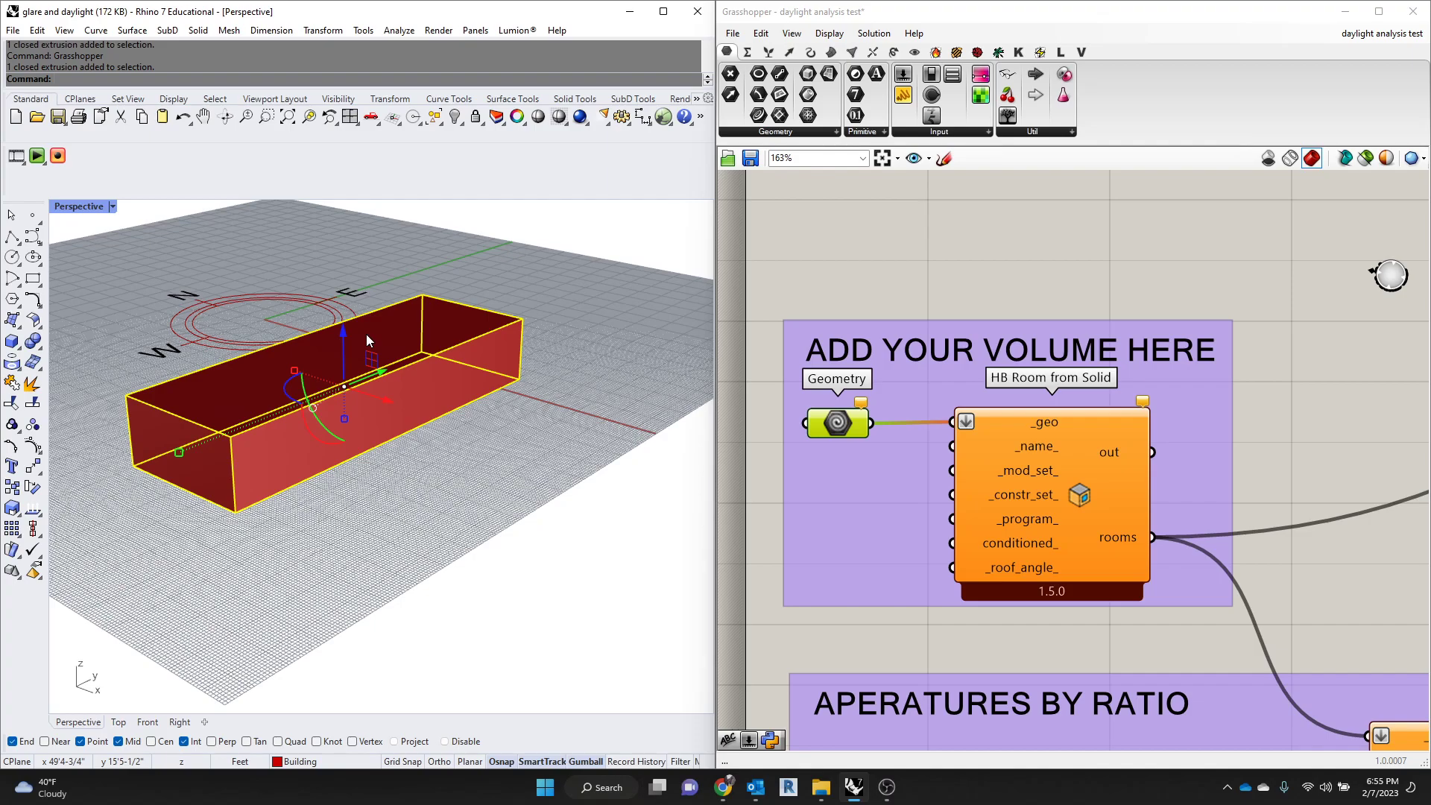
{"action": "left_click", "coordinate": [508, 432]}
{"action": "left_click", "coordinate": [337, 392]}
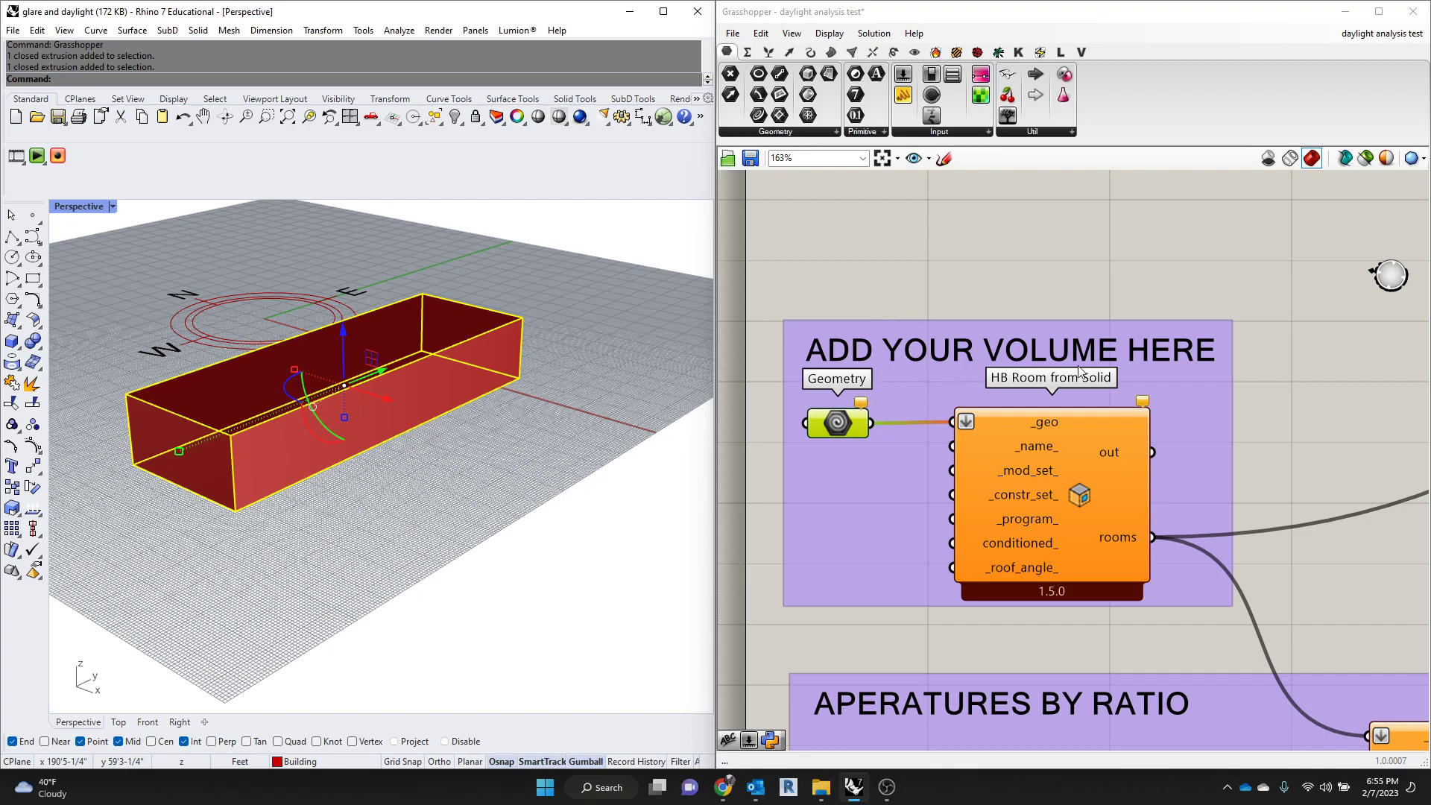
{"action": "right_click", "coordinate": [835, 426]}
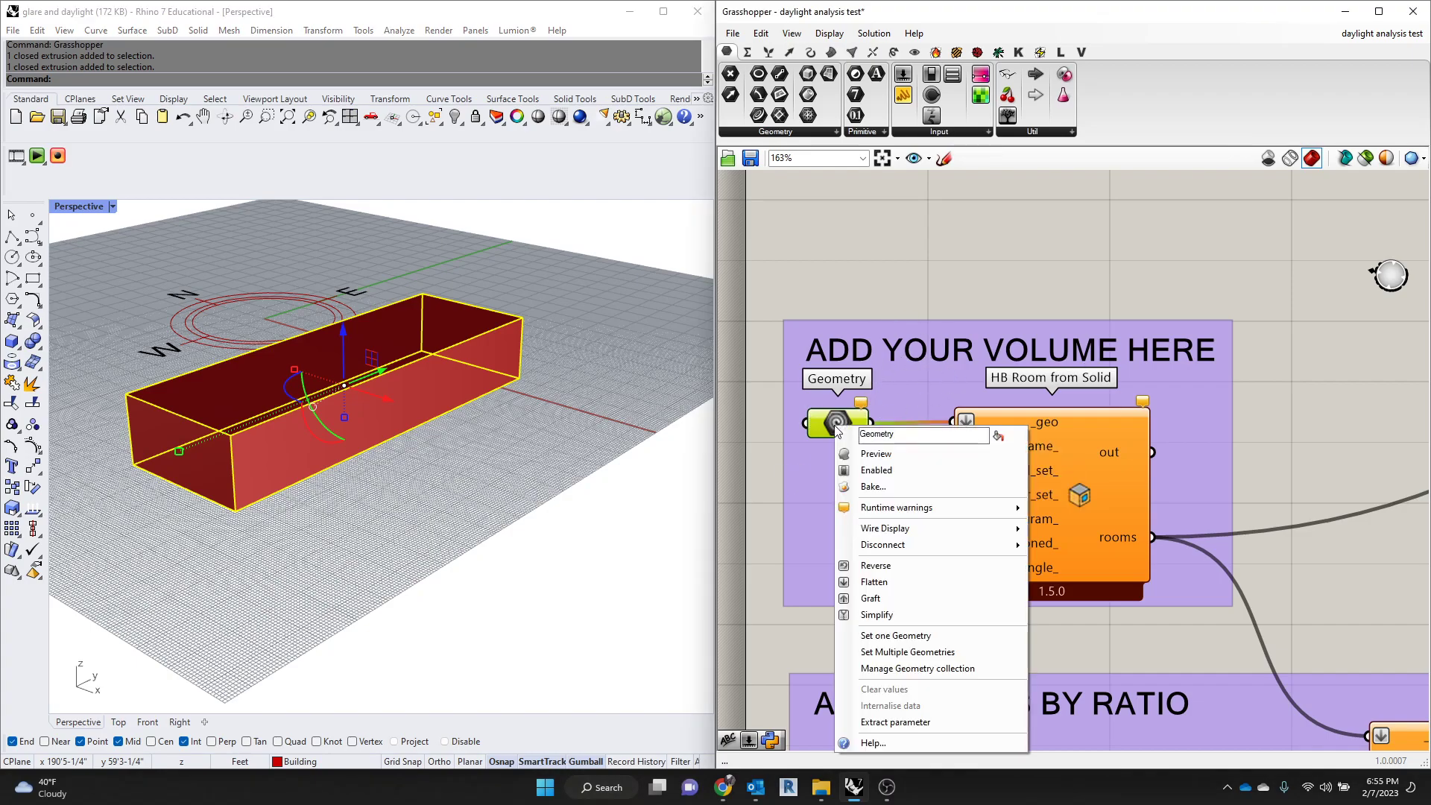
{"action": "left_click", "coordinate": [895, 635]}
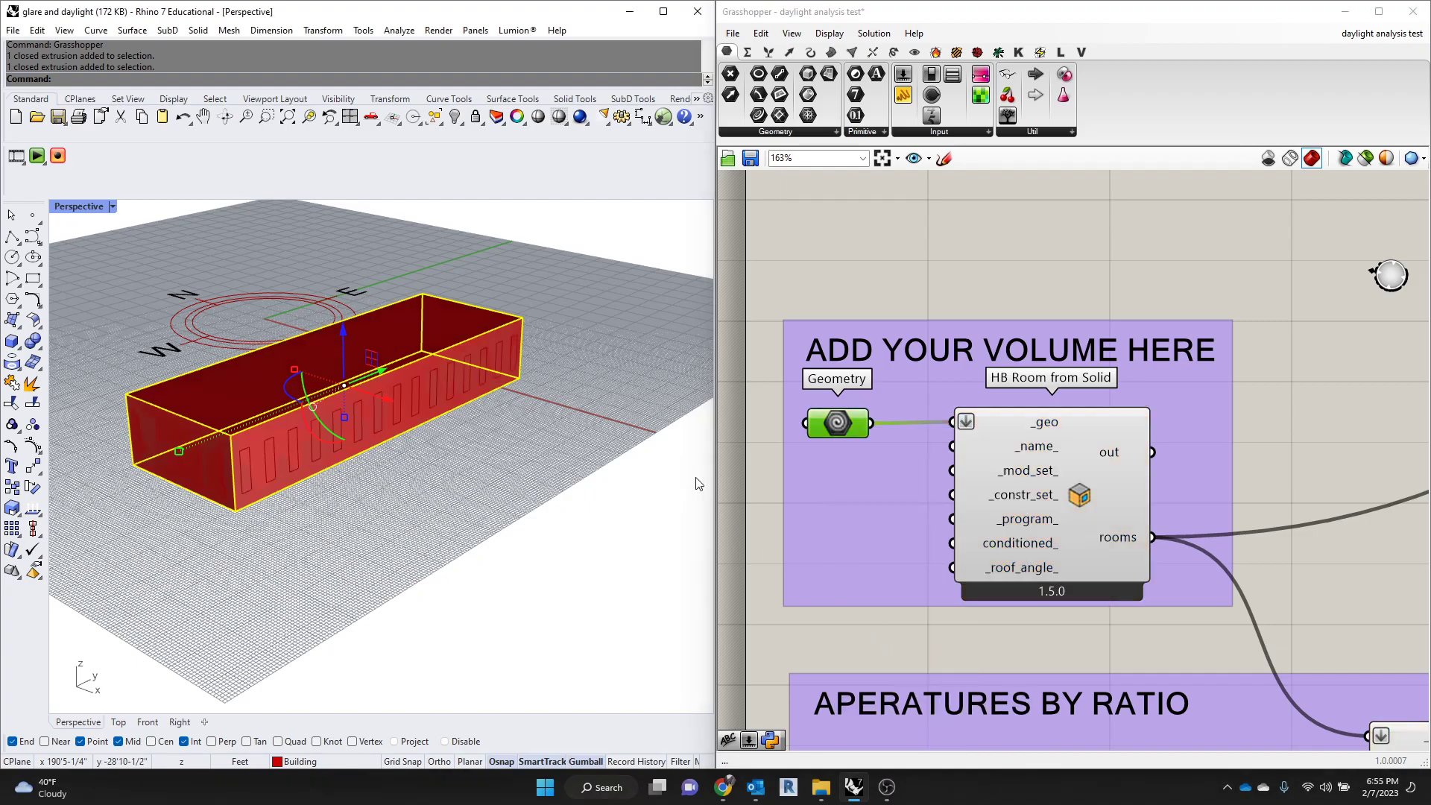
{"action": "left_click", "coordinate": [598, 289]}
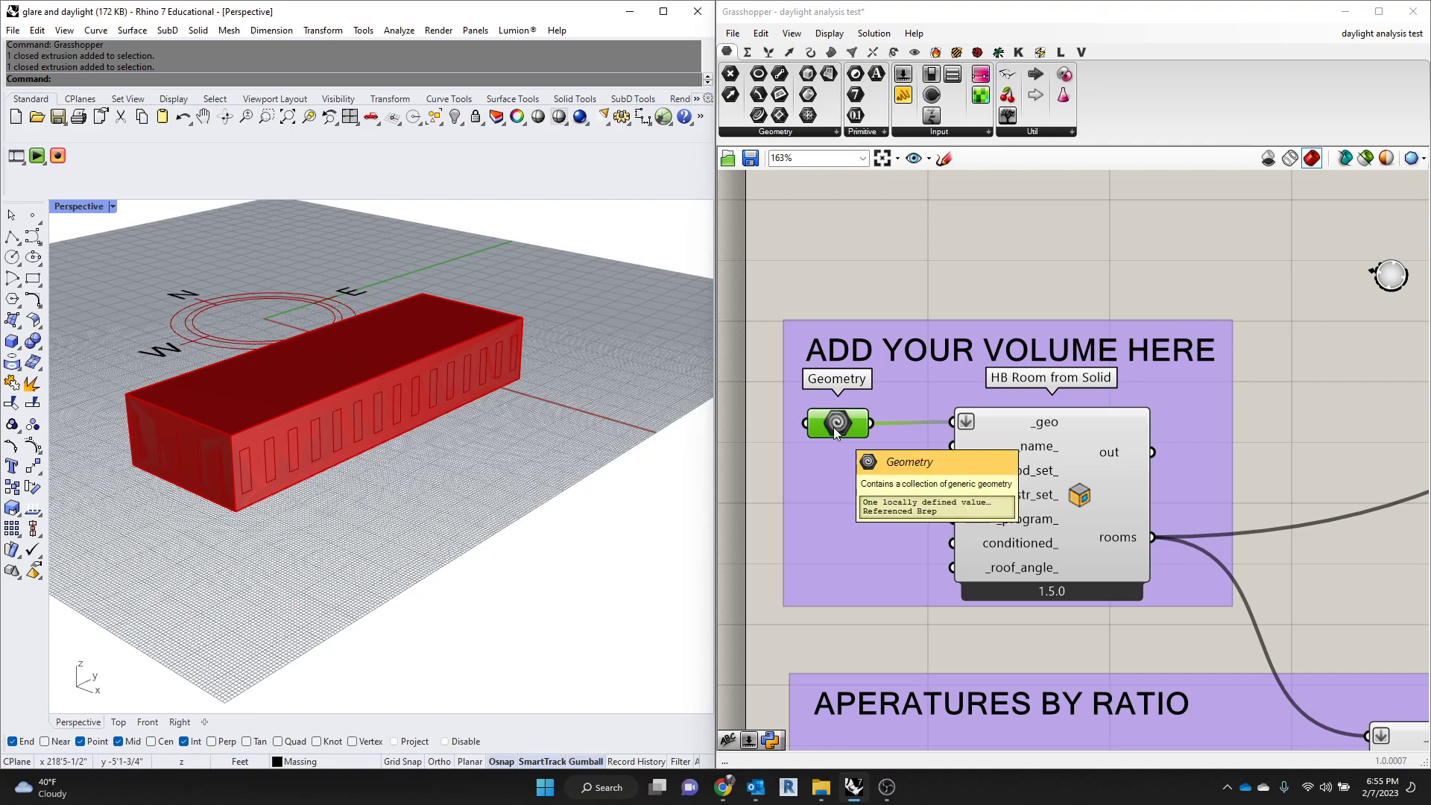
Turn off the Building layer in Rhino to isolate the Grasshopper preview of the volume, and close the Layers panel
{"action": "right_click_drag", "start_coordinate": [338, 426], "coordinate": [331, 406]}
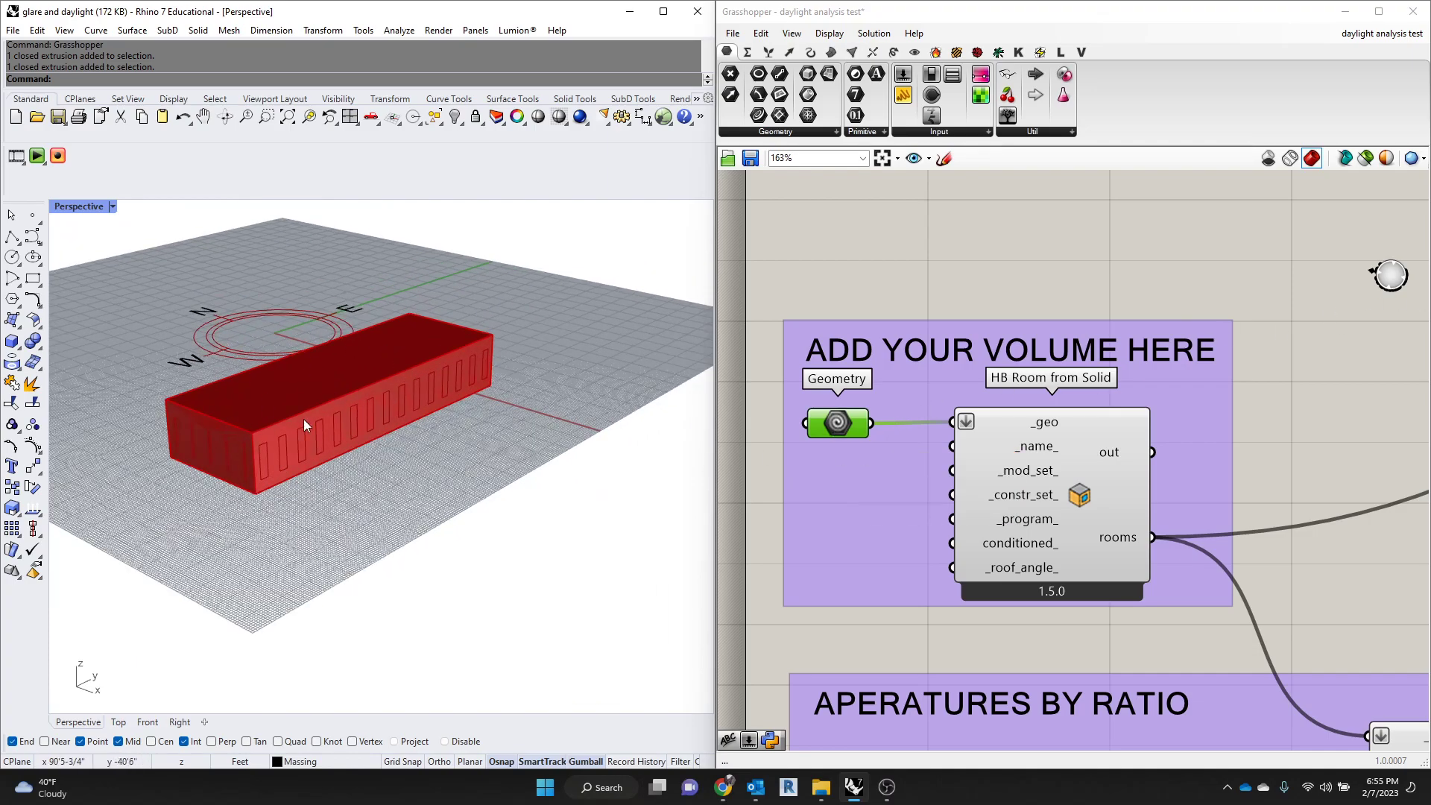
{"action": "scroll", "coordinate": [369, 393], "scroll_direction": "down", "scroll_amount": 3}
{"action": "scroll", "coordinate": [369, 396], "scroll_direction": "up", "scroll_amount": 3}
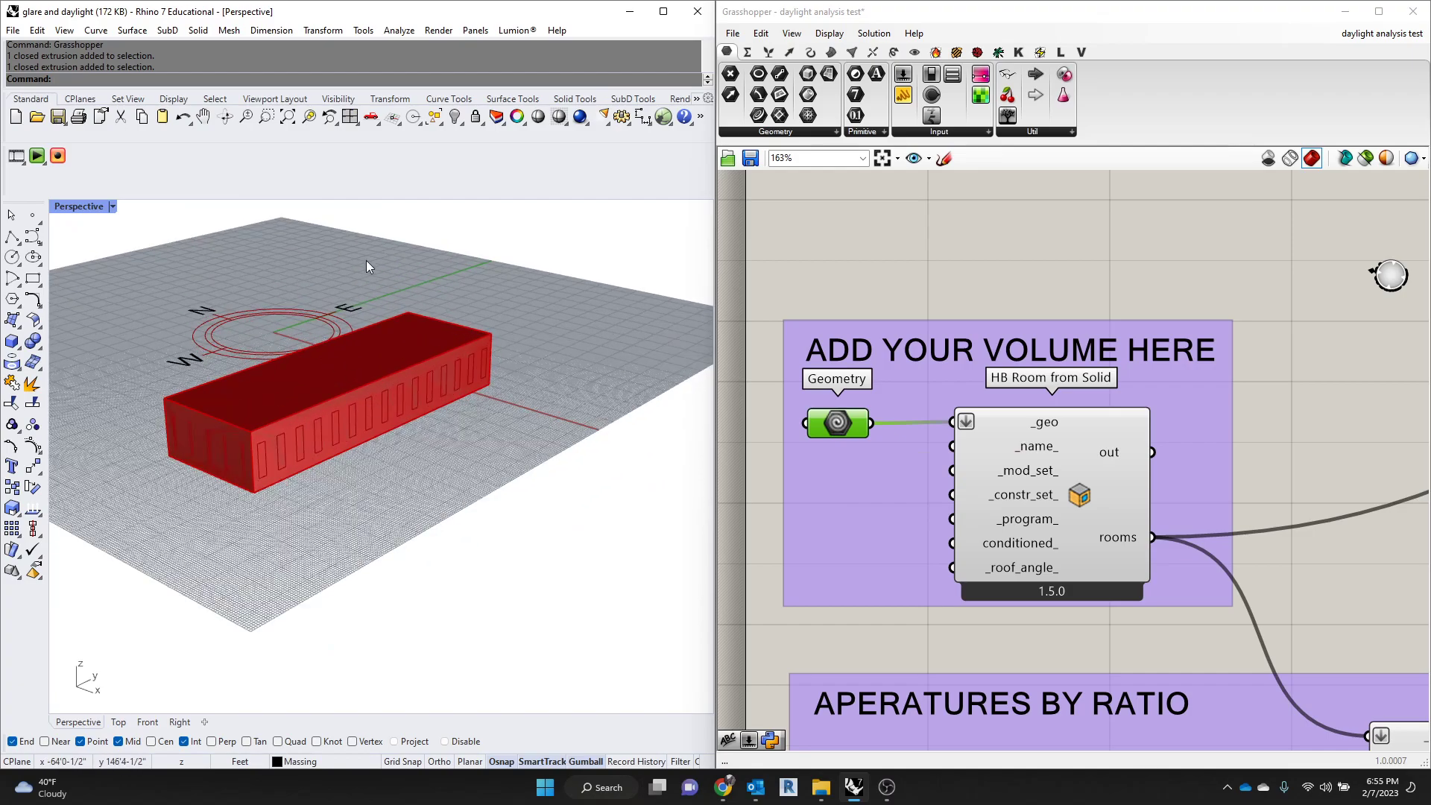
{"action": "type", "text": "layer"}
{"action": "key", "text": "Return"}
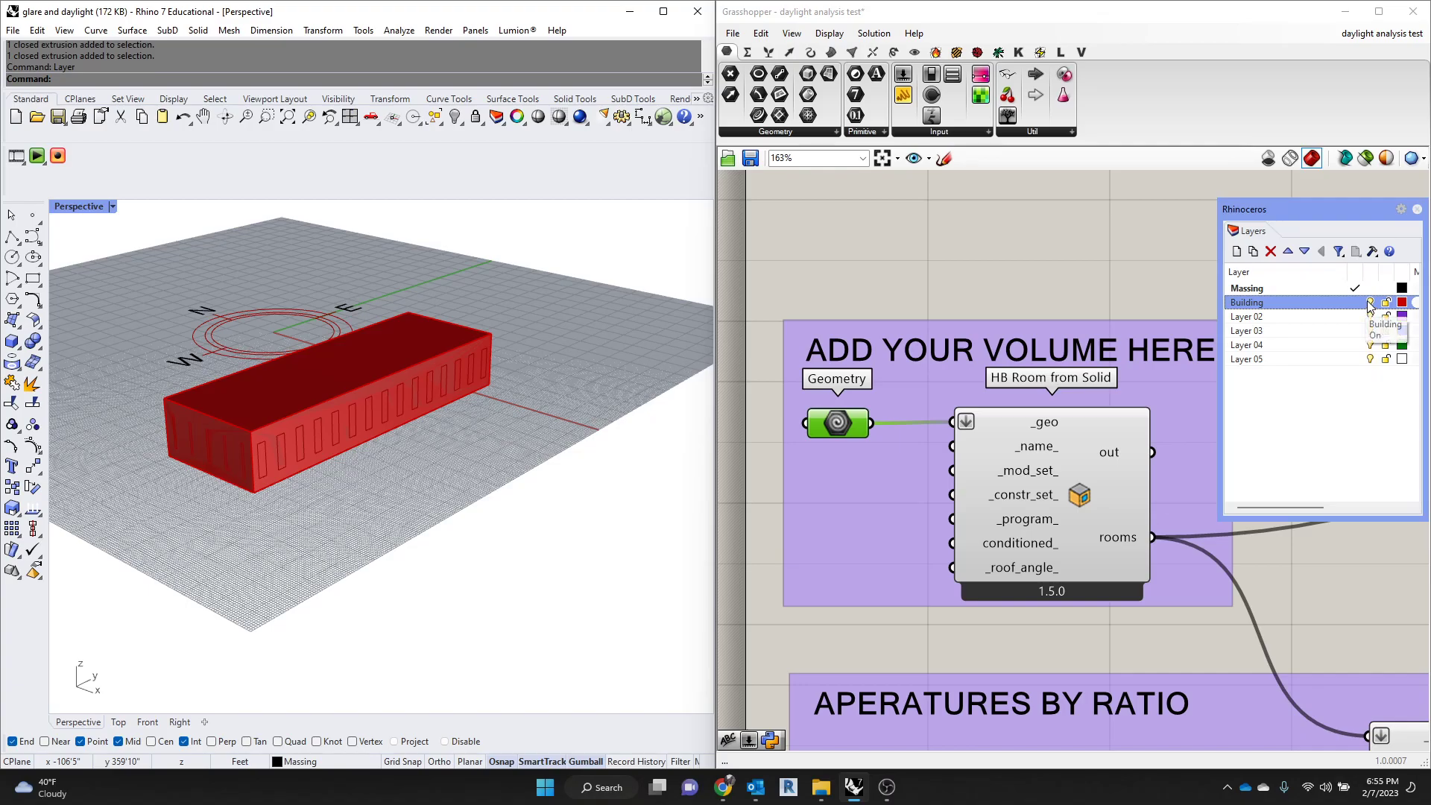
{"action": "left_click", "coordinate": [442, 431]}
{"action": "scroll", "coordinate": [441, 429], "scroll_direction": "up", "scroll_amount": 5}
{"action": "left_click", "coordinate": [1416, 210]}
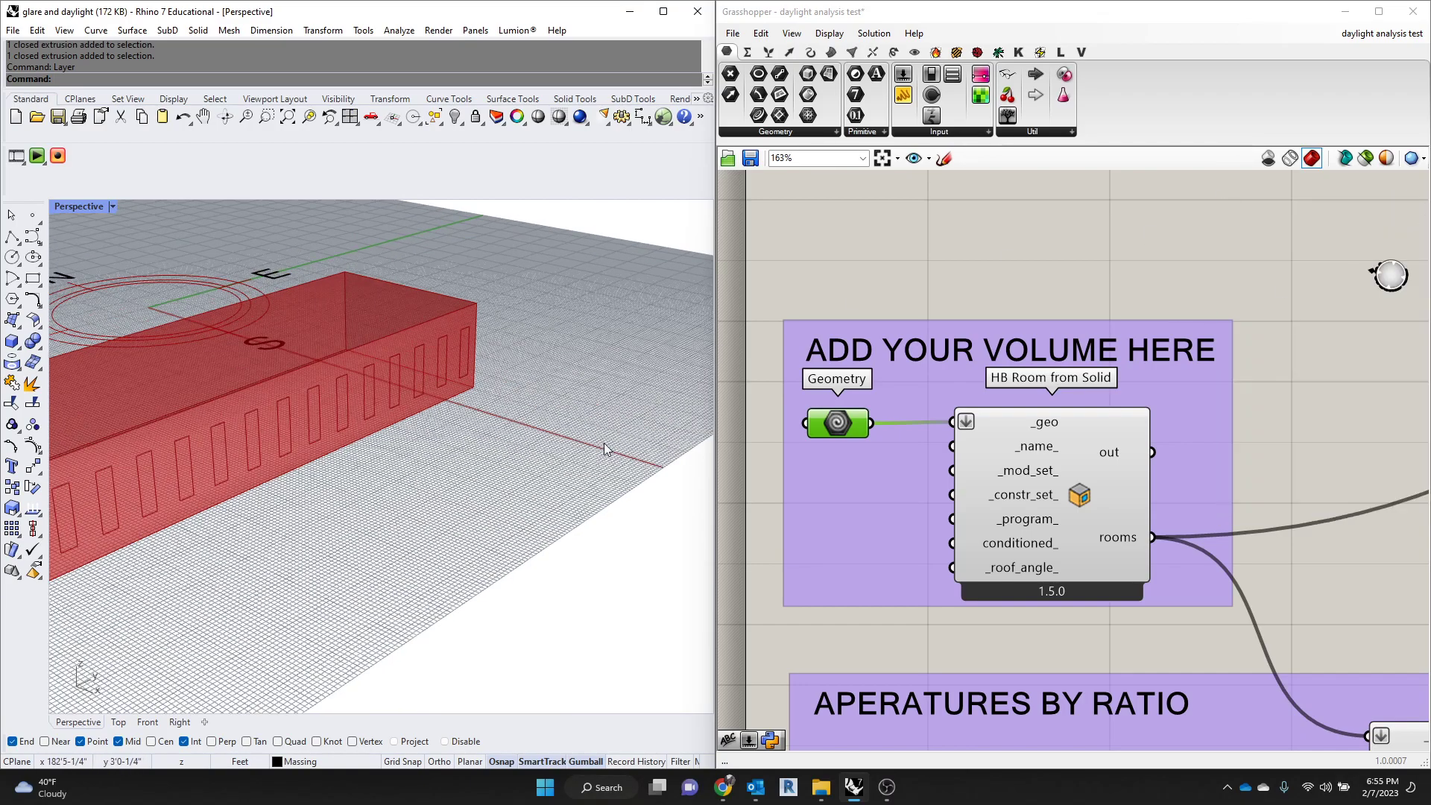
{"action": "scroll", "coordinate": [476, 402], "scroll_direction": "down", "scroll_amount": 2}
{"action": "scroll", "coordinate": [486, 403], "scroll_direction": "down", "scroll_amount": 3}
{"action": "scroll", "coordinate": [360, 385], "scroll_direction": "up", "scroll_amount": 2}
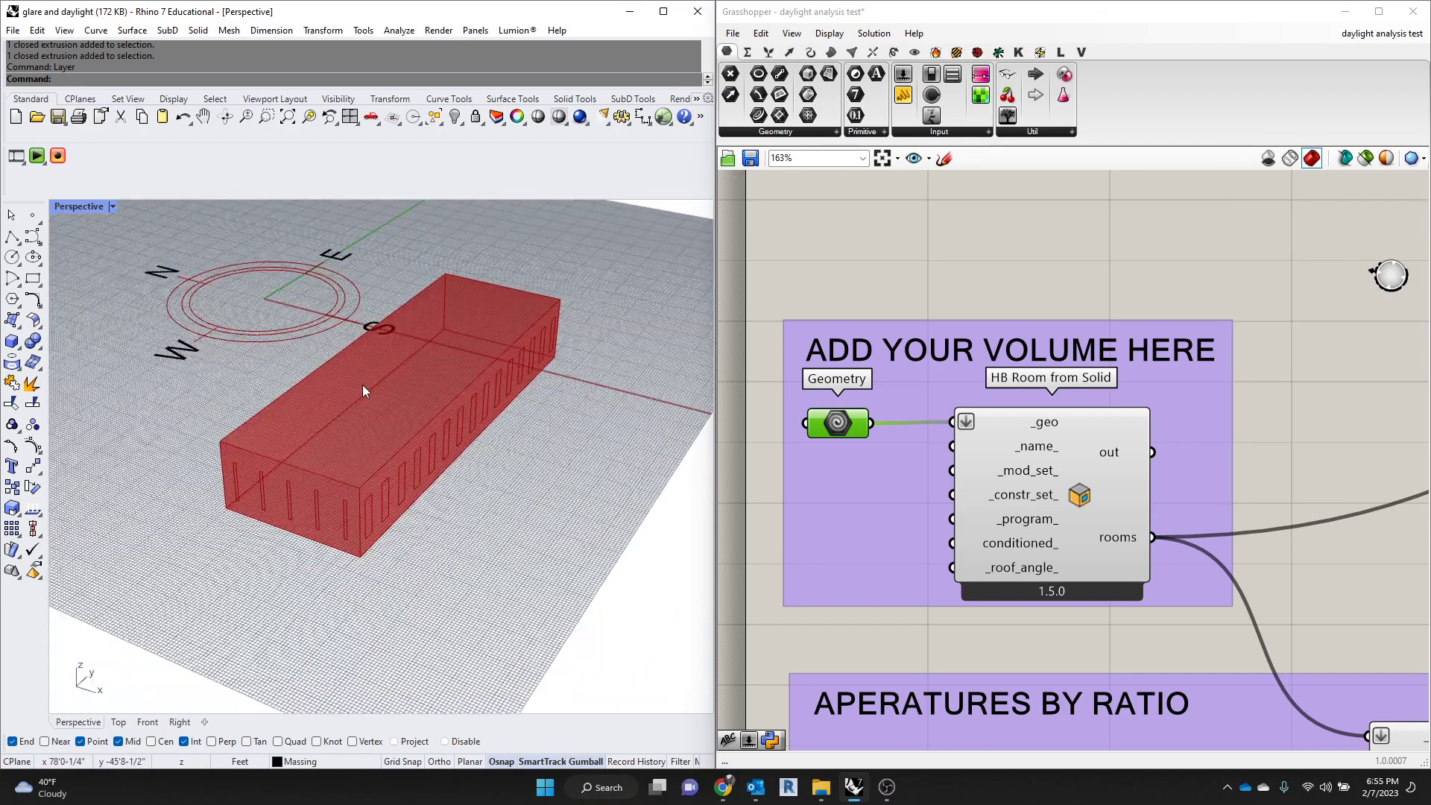
Examine the previewed building volume in Rhino from several angles, including its window outlines and orientation relative to the compass
{"action": "scroll", "coordinate": [379, 486], "scroll_direction": "up", "scroll_amount": 2}
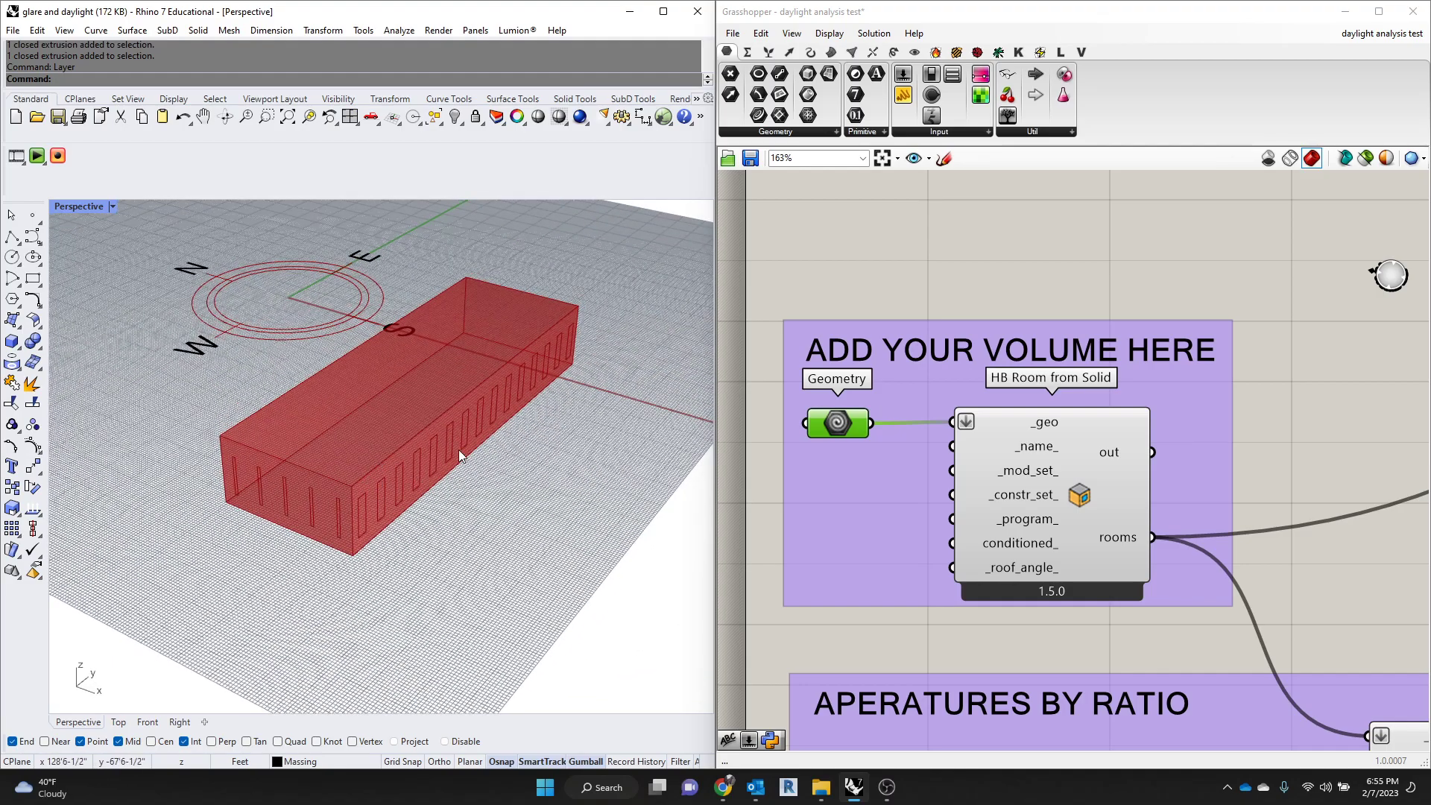
{"action": "scroll", "coordinate": [409, 334], "scroll_direction": "up", "scroll_amount": 2}
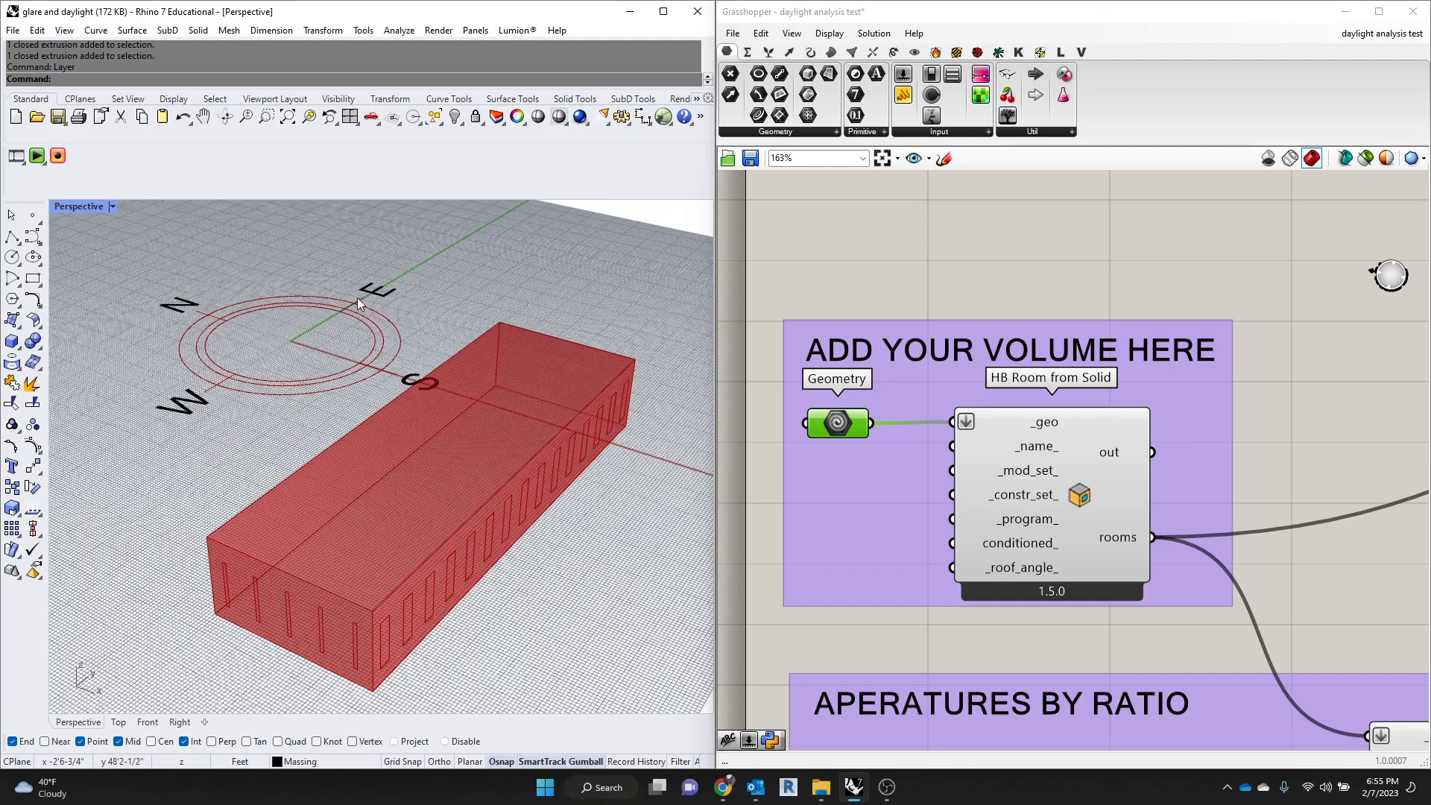
{"action": "scroll", "coordinate": [341, 453], "scroll_direction": "down", "scroll_amount": 2}
{"action": "scroll", "coordinate": [325, 597], "scroll_direction": "up", "scroll_amount": 2}
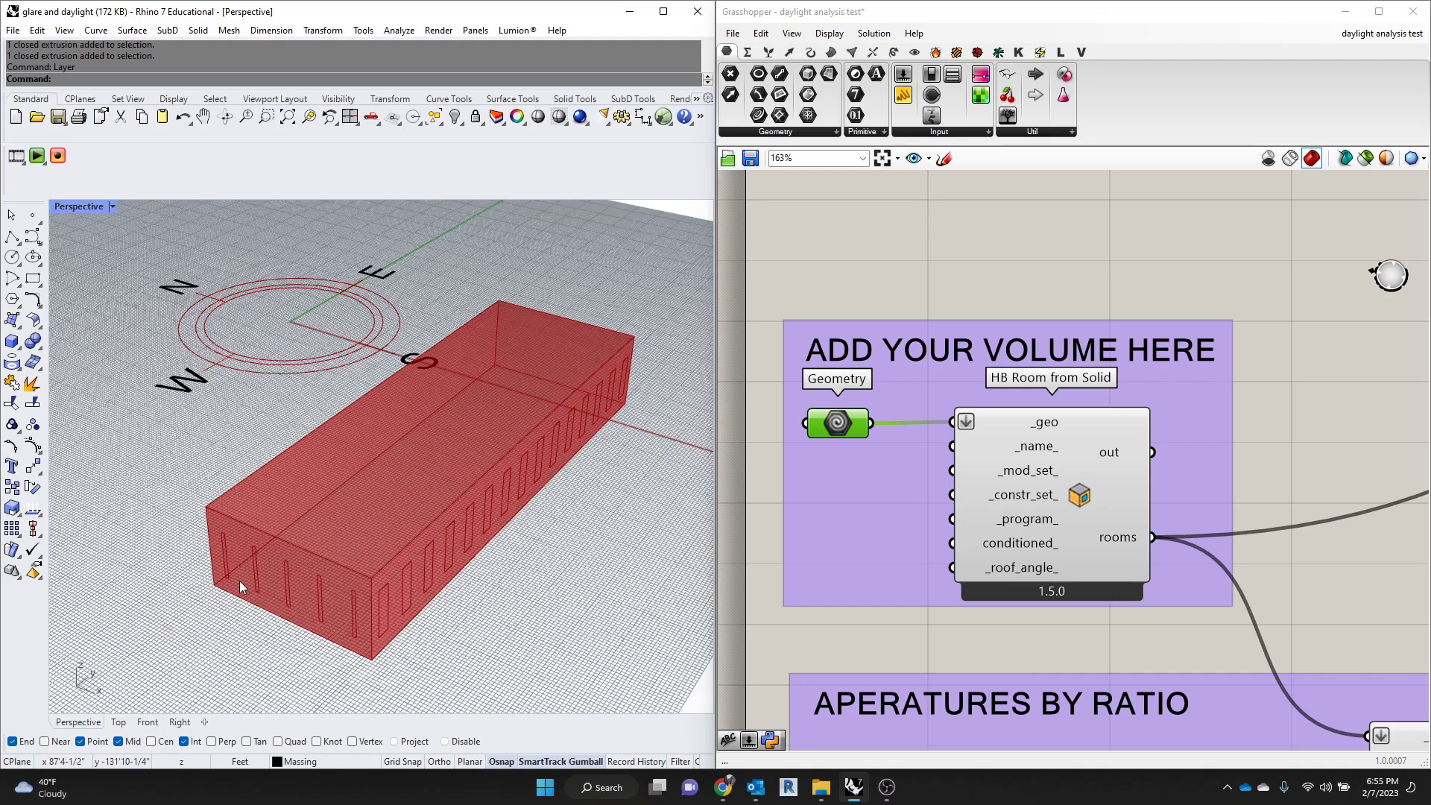
{"action": "right_click_drag", "start_coordinate": [560, 506], "coordinate": [486, 459]}
{"action": "scroll", "coordinate": [307, 597], "scroll_direction": "up", "scroll_amount": 5}
{"action": "scroll", "coordinate": [340, 419], "scroll_direction": "down", "scroll_amount": 4}
{"action": "scroll", "coordinate": [334, 444], "scroll_direction": "up", "scroll_amount": 3}
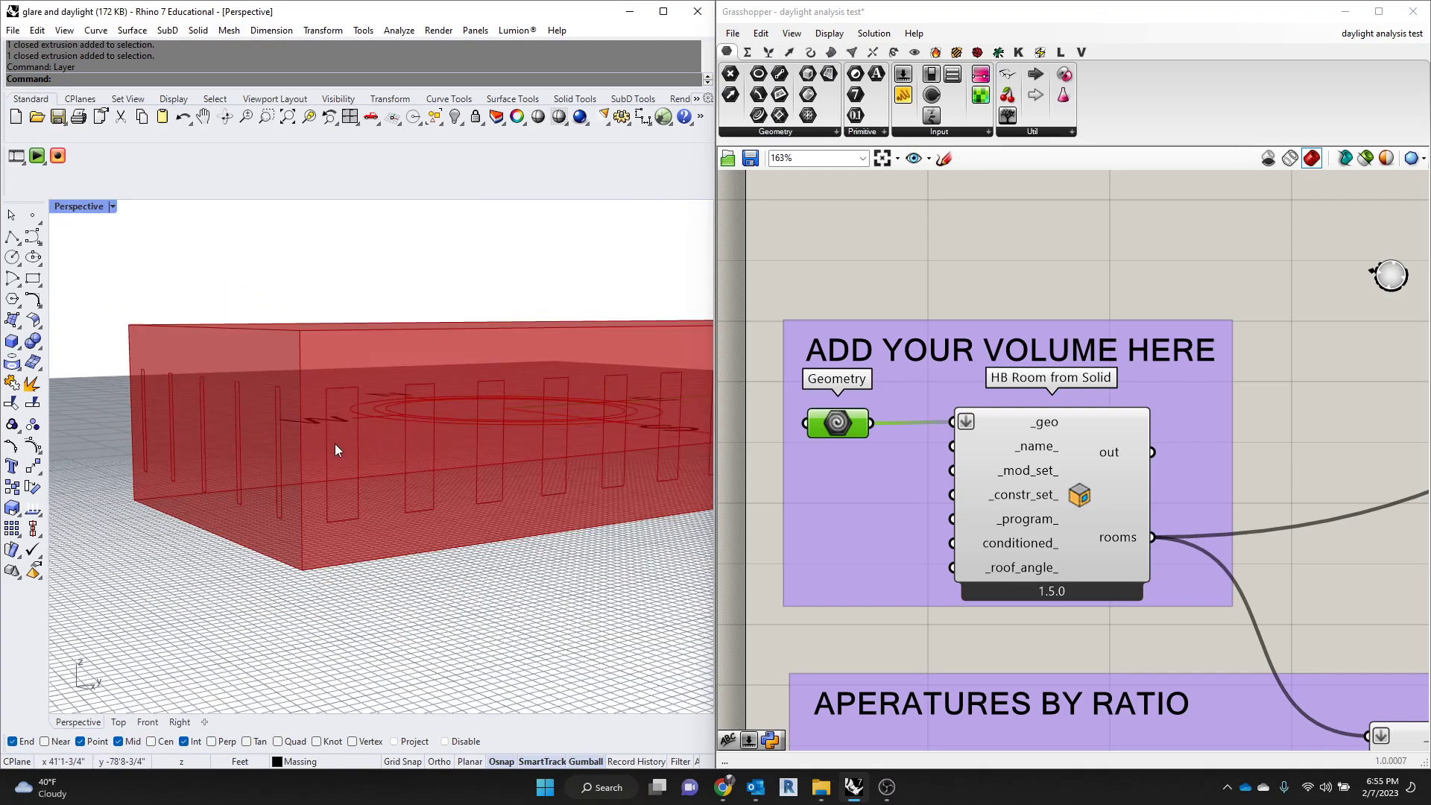
{"action": "right_click_drag", "start_coordinate": [256, 465], "coordinate": [320, 491]}
{"action": "scroll", "coordinate": [271, 512], "scroll_direction": "down", "scroll_amount": 4}
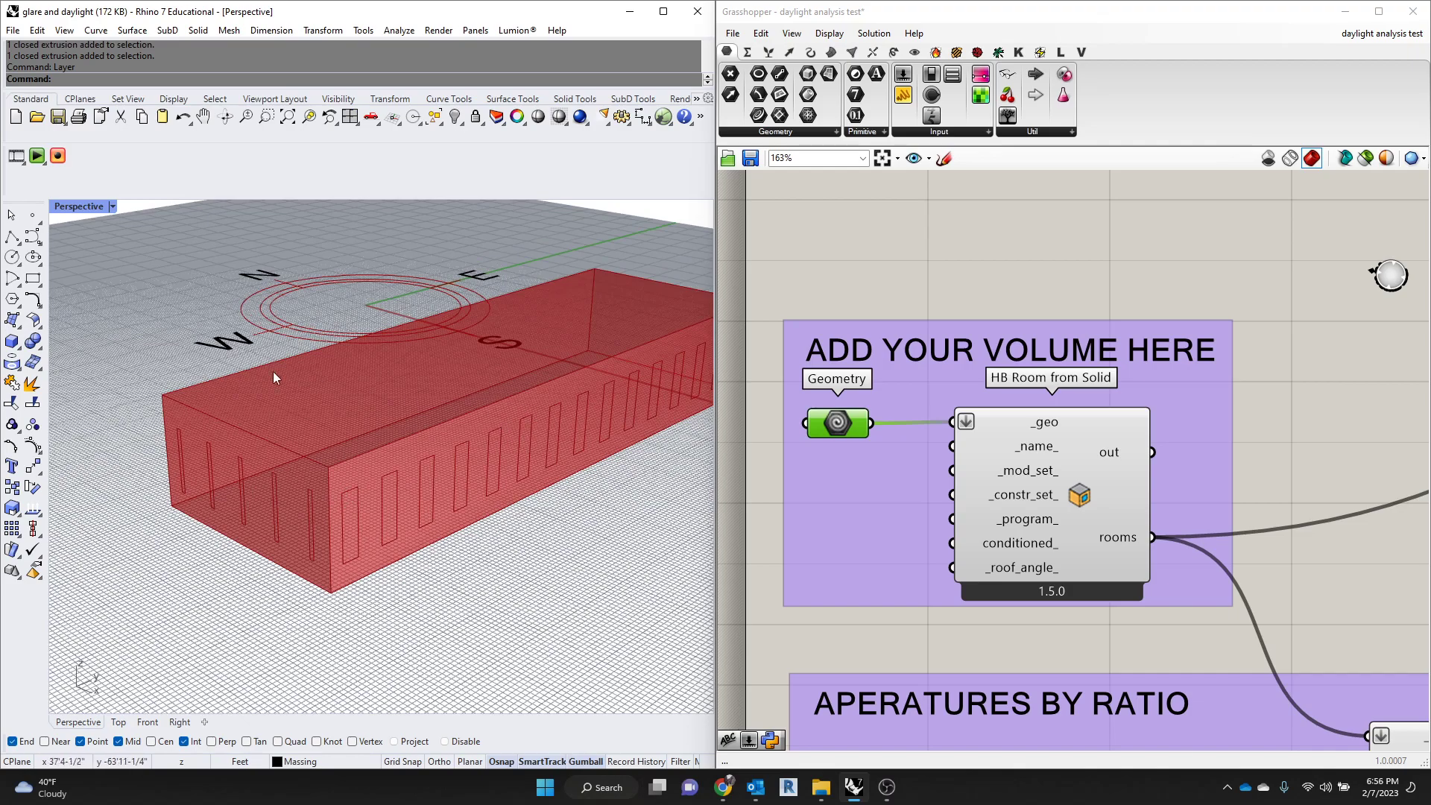
{"action": "scroll", "coordinate": [315, 377], "scroll_direction": "down", "scroll_amount": 2}
{"action": "left_click", "coordinate": [929, 267]}
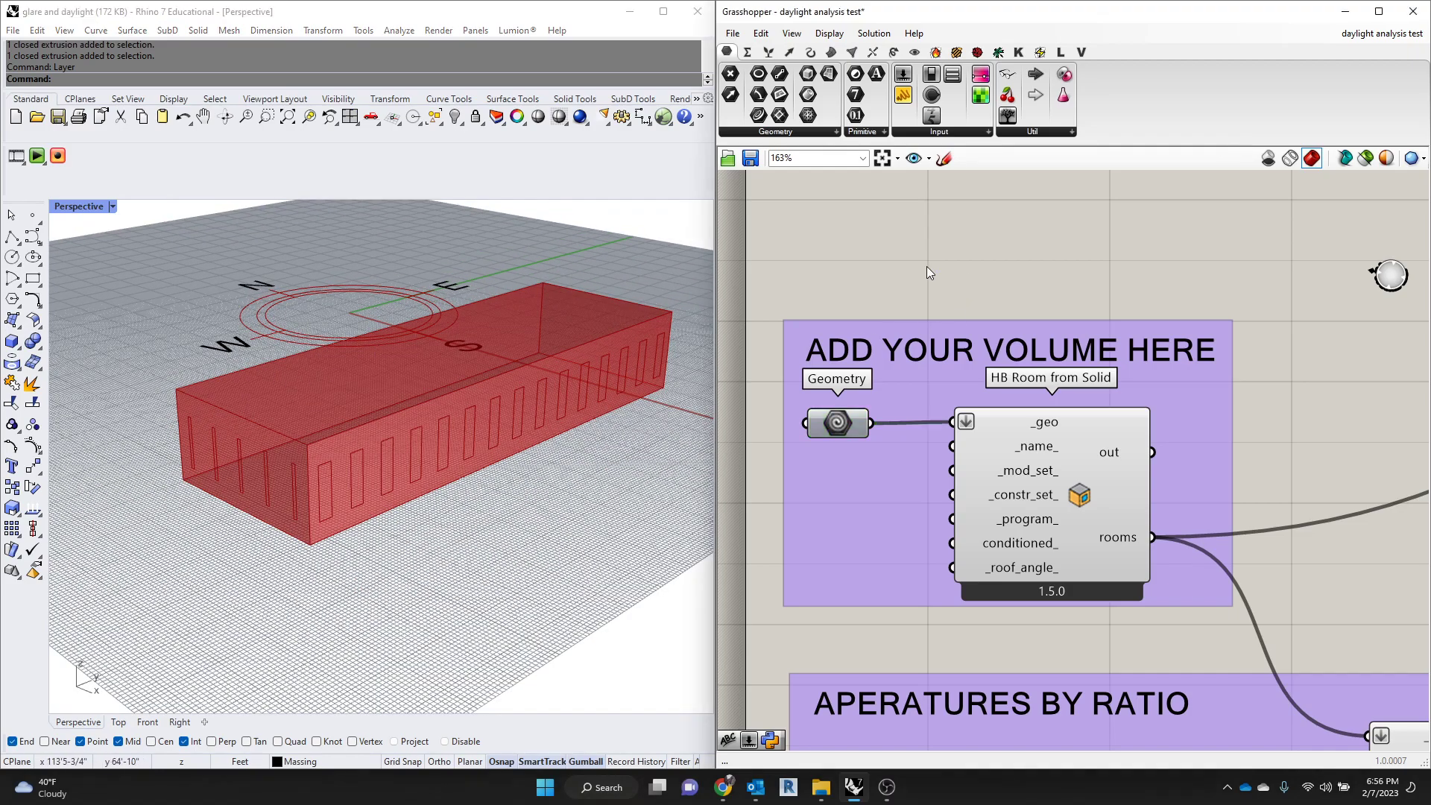
Examine the Add Your Volume Here and Aperatures by Ratio groups alongside the windows on the building preview
{"action": "scroll", "coordinate": [929, 267], "scroll_direction": "down", "scroll_amount": 3}
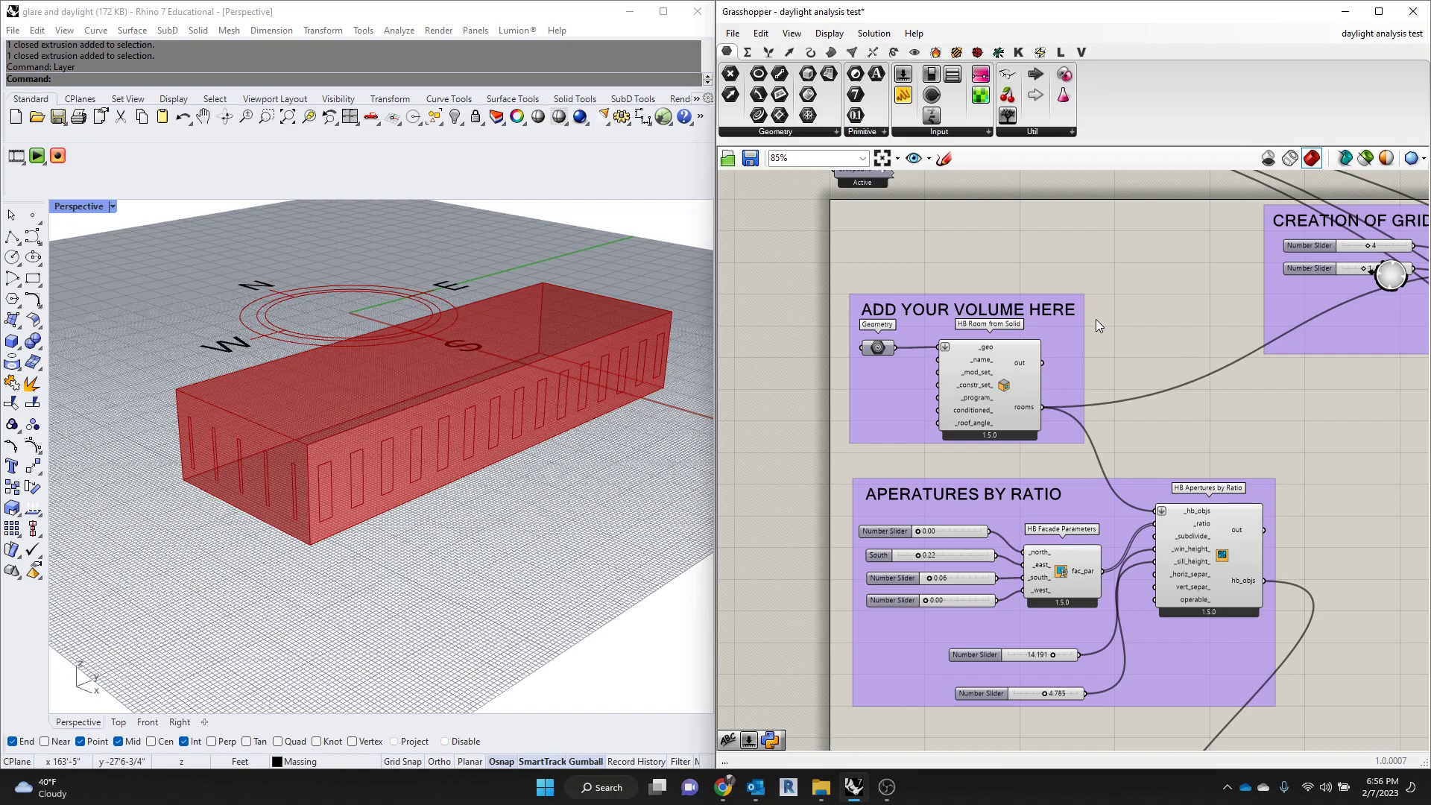
{"action": "scroll", "coordinate": [1076, 258], "scroll_direction": "down", "scroll_amount": 1}
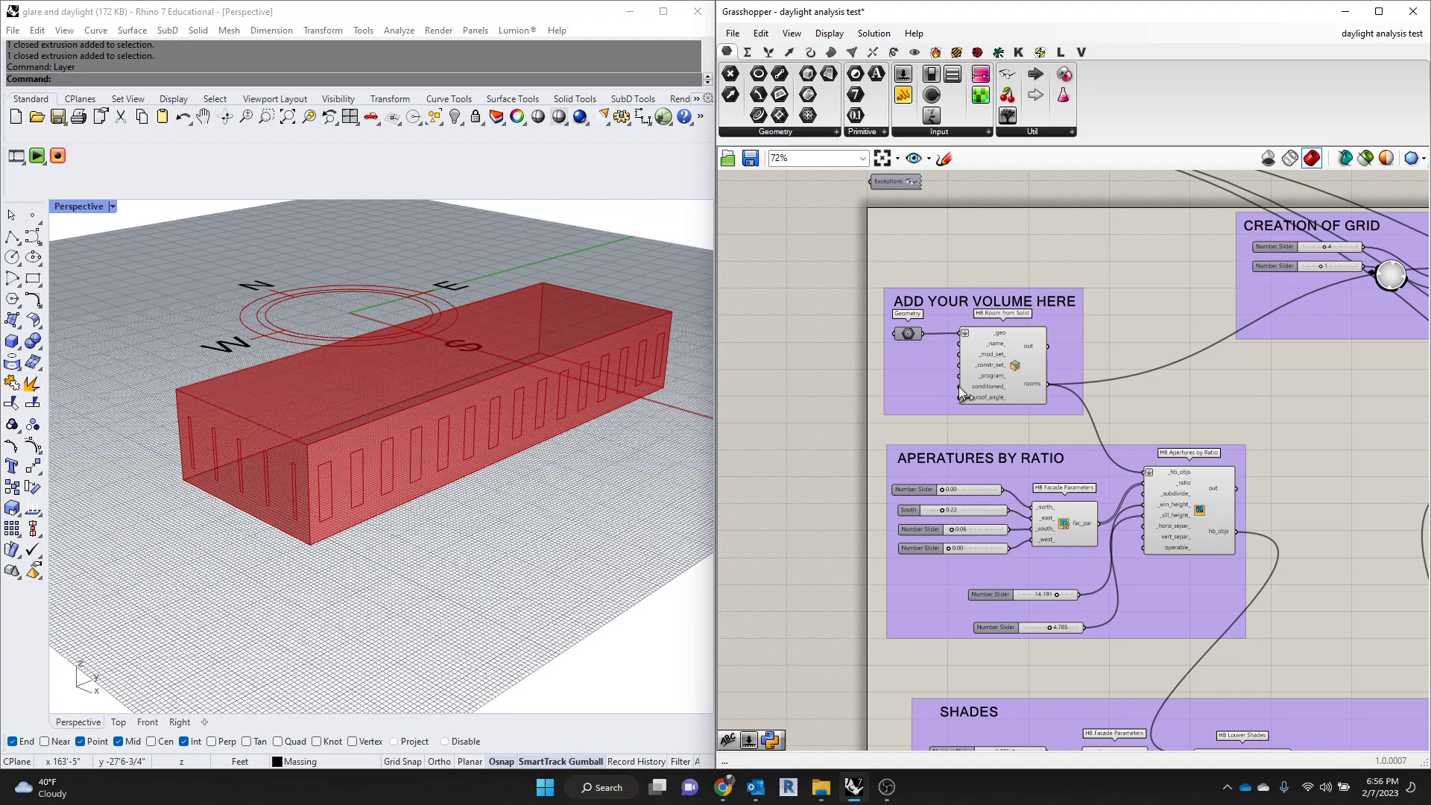
{"action": "scroll", "coordinate": [1000, 408], "scroll_direction": "down", "scroll_amount": 2}
{"action": "scroll", "coordinate": [511, 430], "scroll_direction": "up", "scroll_amount": 2}
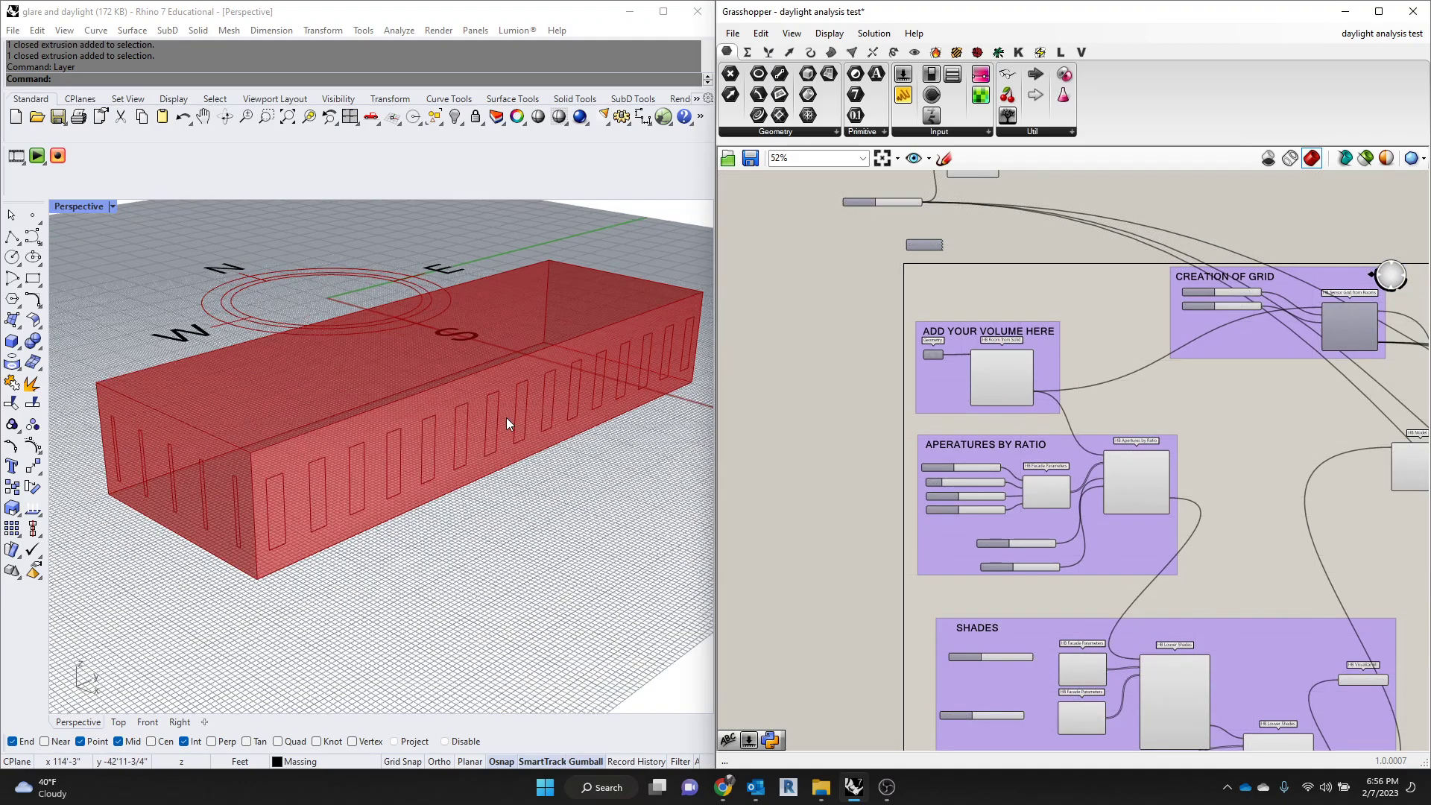
{"action": "right_click_drag", "start_coordinate": [395, 411], "coordinate": [448, 437]}
{"action": "scroll", "coordinate": [998, 355], "scroll_direction": "up", "scroll_amount": 1}
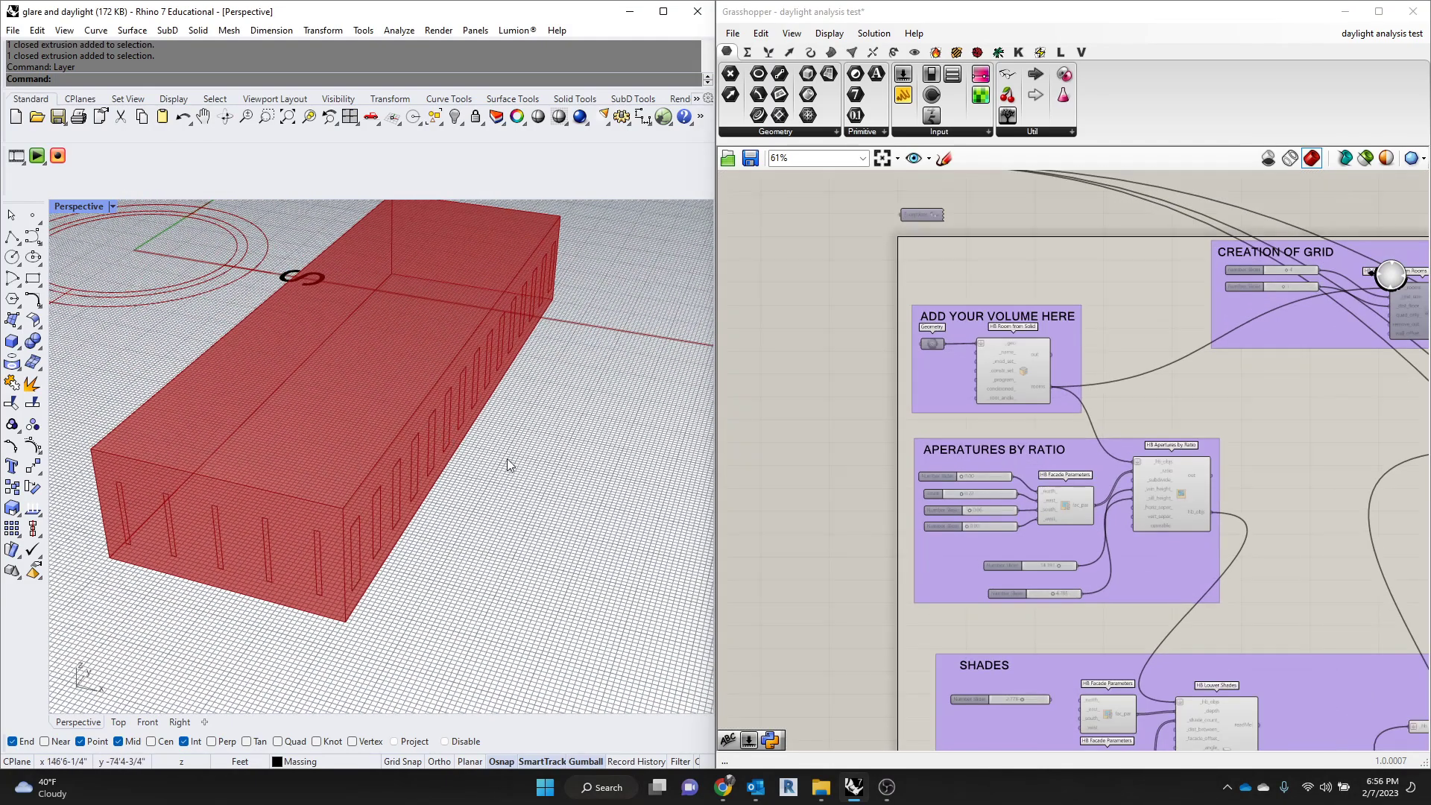
{"action": "scroll", "coordinate": [356, 440], "scroll_direction": "up", "scroll_amount": 2}
{"action": "right_click_drag", "start_coordinate": [357, 440], "coordinate": [391, 447]}
{"action": "scroll", "coordinate": [1066, 478], "scroll_direction": "up", "scroll_amount": 4}
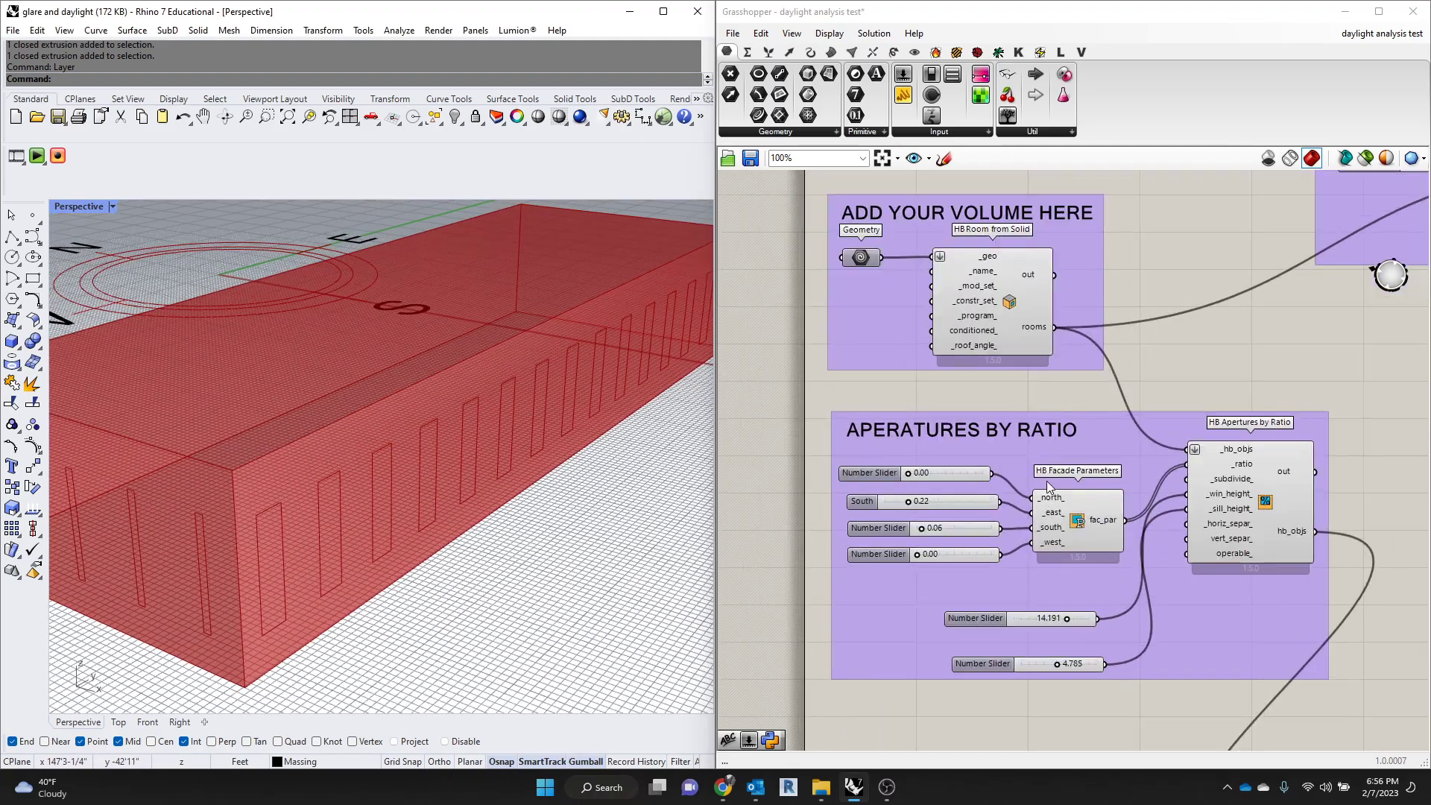
{"action": "scroll", "coordinate": [1168, 339], "scroll_direction": "down", "scroll_amount": 3}
{"action": "scroll", "coordinate": [1304, 368], "scroll_direction": "up", "scroll_amount": 3}
{"action": "scroll", "coordinate": [1068, 374], "scroll_direction": "down", "scroll_amount": 3}
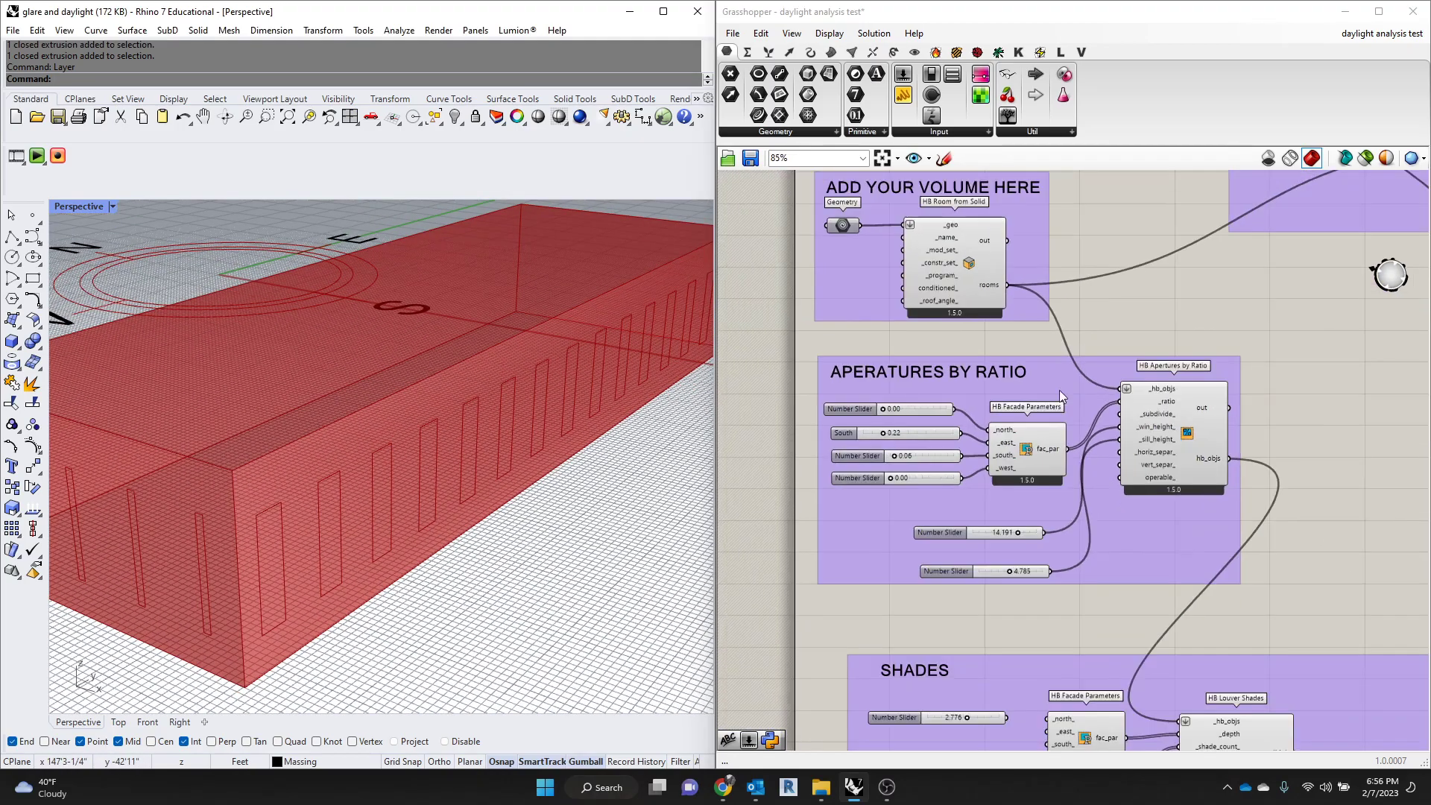
{"action": "scroll", "coordinate": [966, 588], "scroll_direction": "up", "scroll_amount": 1}
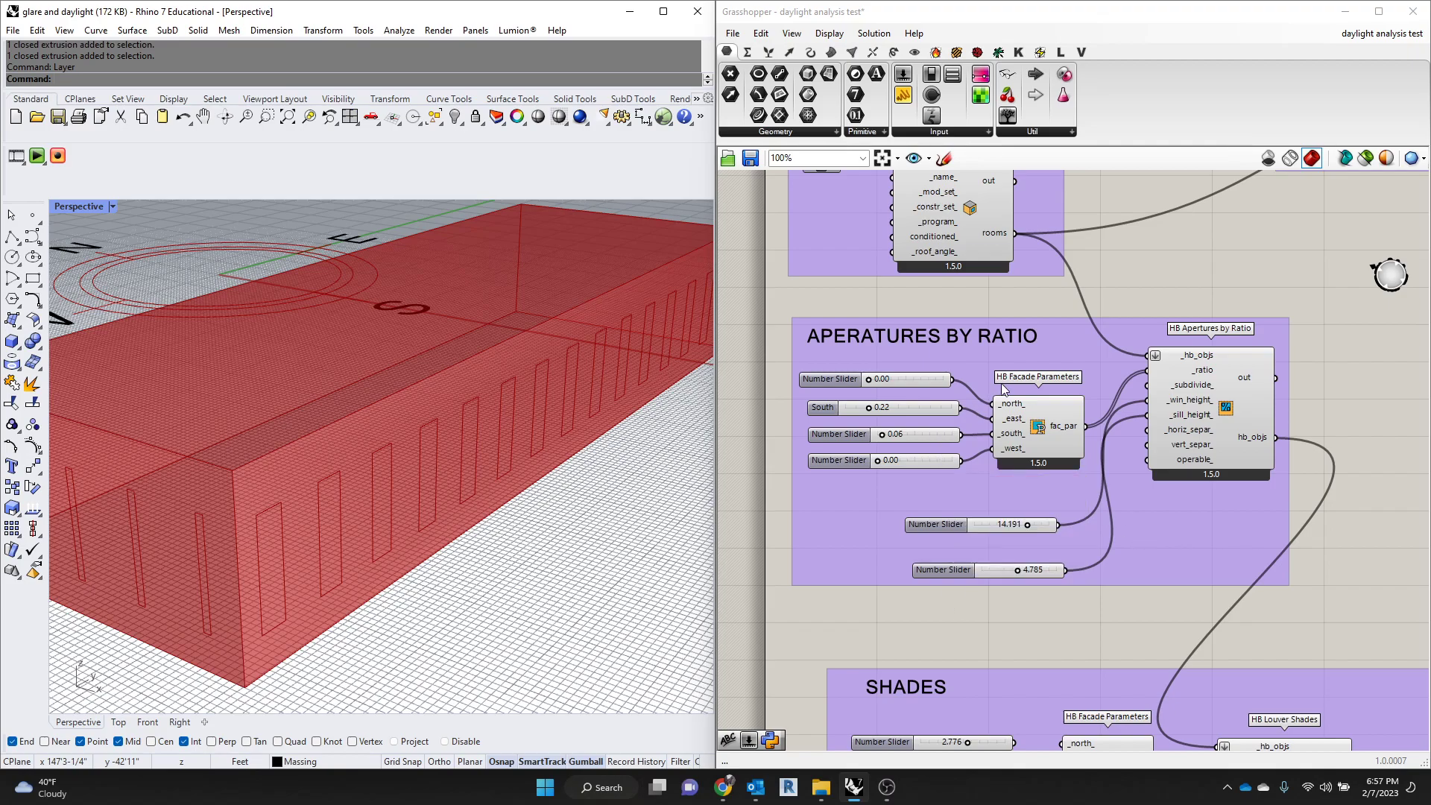
Set the slider labelled South, which feeds the _east_ input of HB Facade Parameters, to 0.00 and view the facade
{"action": "scroll", "coordinate": [1025, 383], "scroll_direction": "up", "scroll_amount": 3}
{"action": "left_click", "coordinate": [1049, 443]}
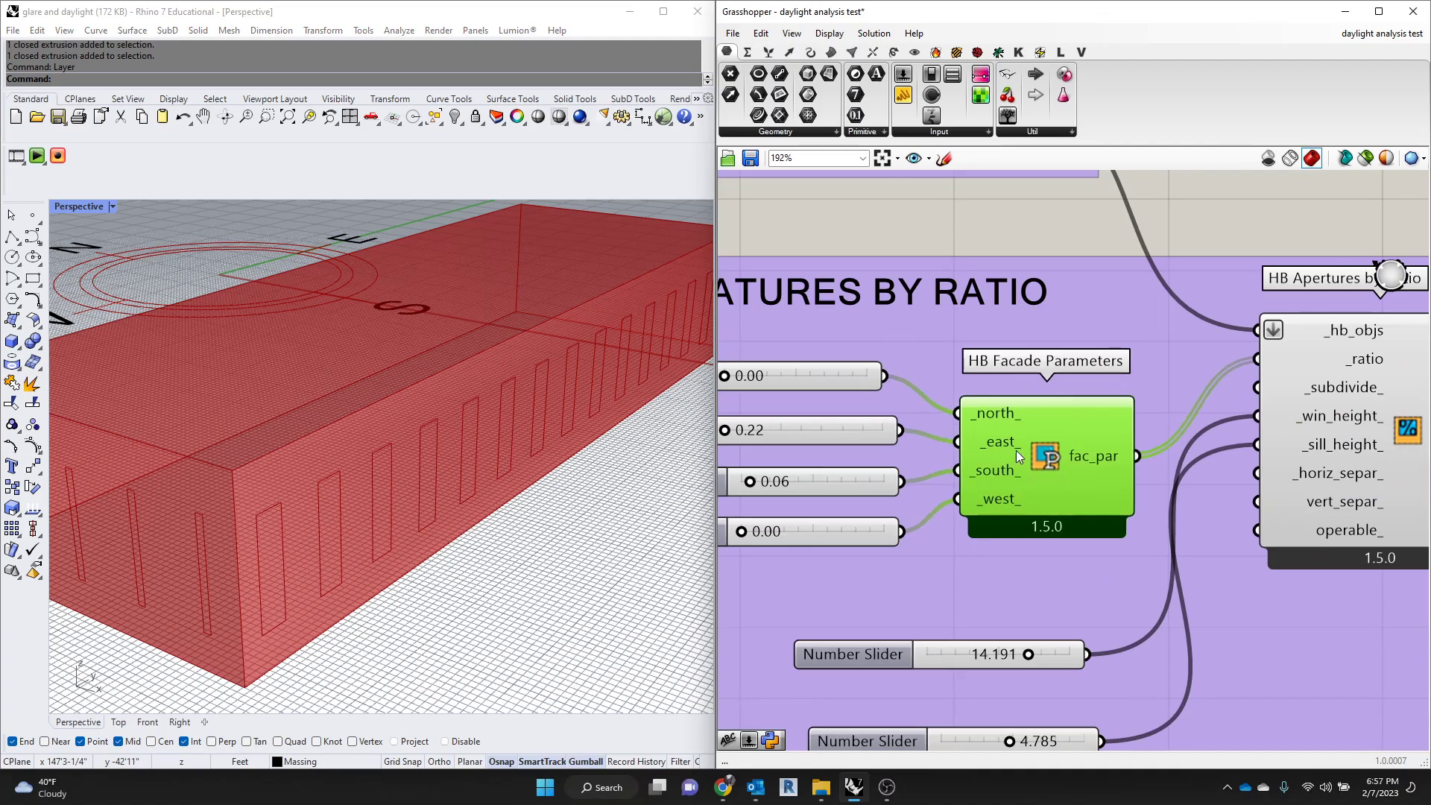
{"action": "scroll", "coordinate": [1027, 450], "scroll_direction": "down", "scroll_amount": 1}
{"action": "scroll", "coordinate": [811, 432], "scroll_direction": "up", "scroll_amount": 1}
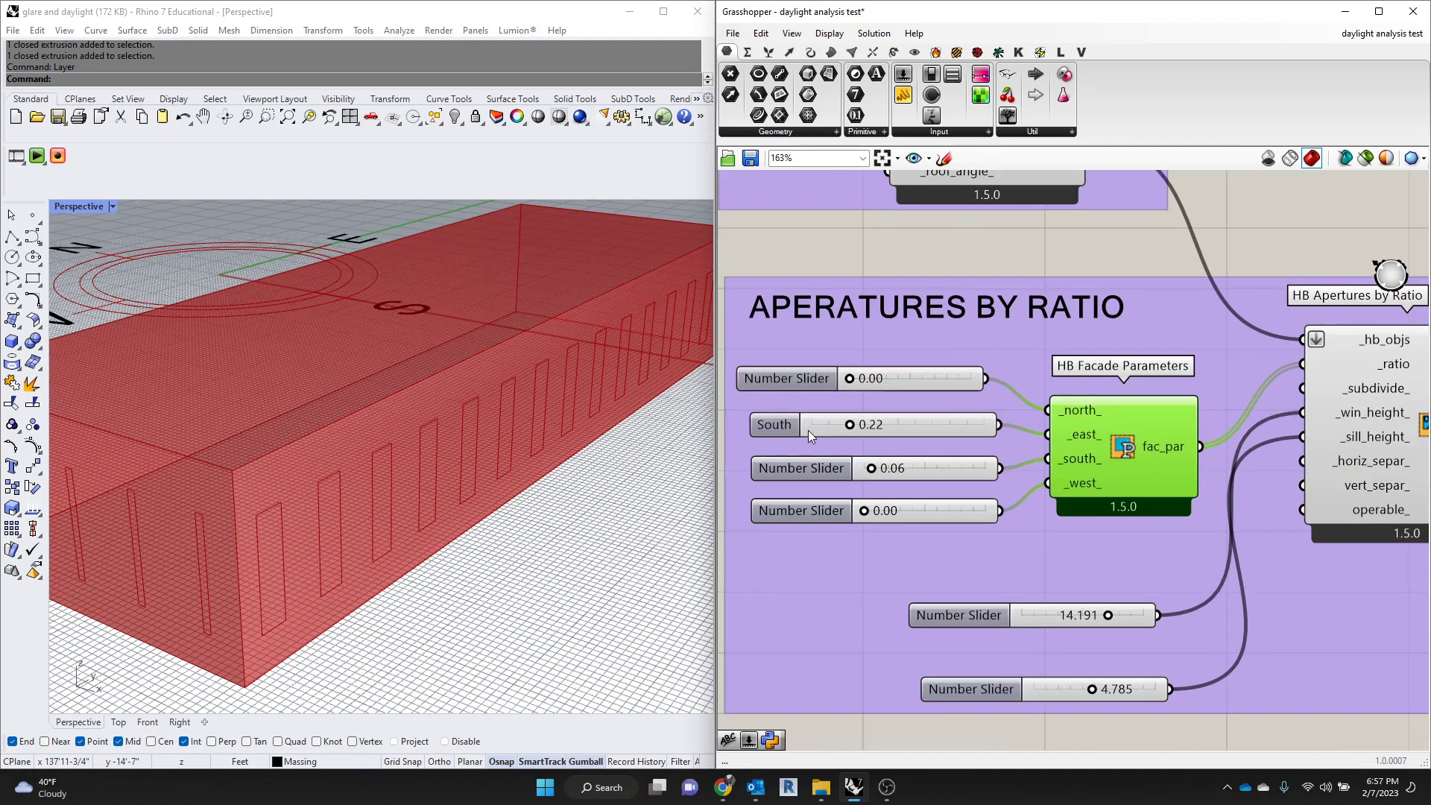
{"action": "left_click_drag", "start_coordinate": [850, 424], "coordinate": [812, 424]}
{"action": "right_click_drag", "start_coordinate": [440, 479], "coordinate": [332, 551]}
{"action": "scroll", "coordinate": [332, 551], "scroll_direction": "up", "scroll_amount": 3}
{"action": "left_click", "coordinate": [888, 426]}
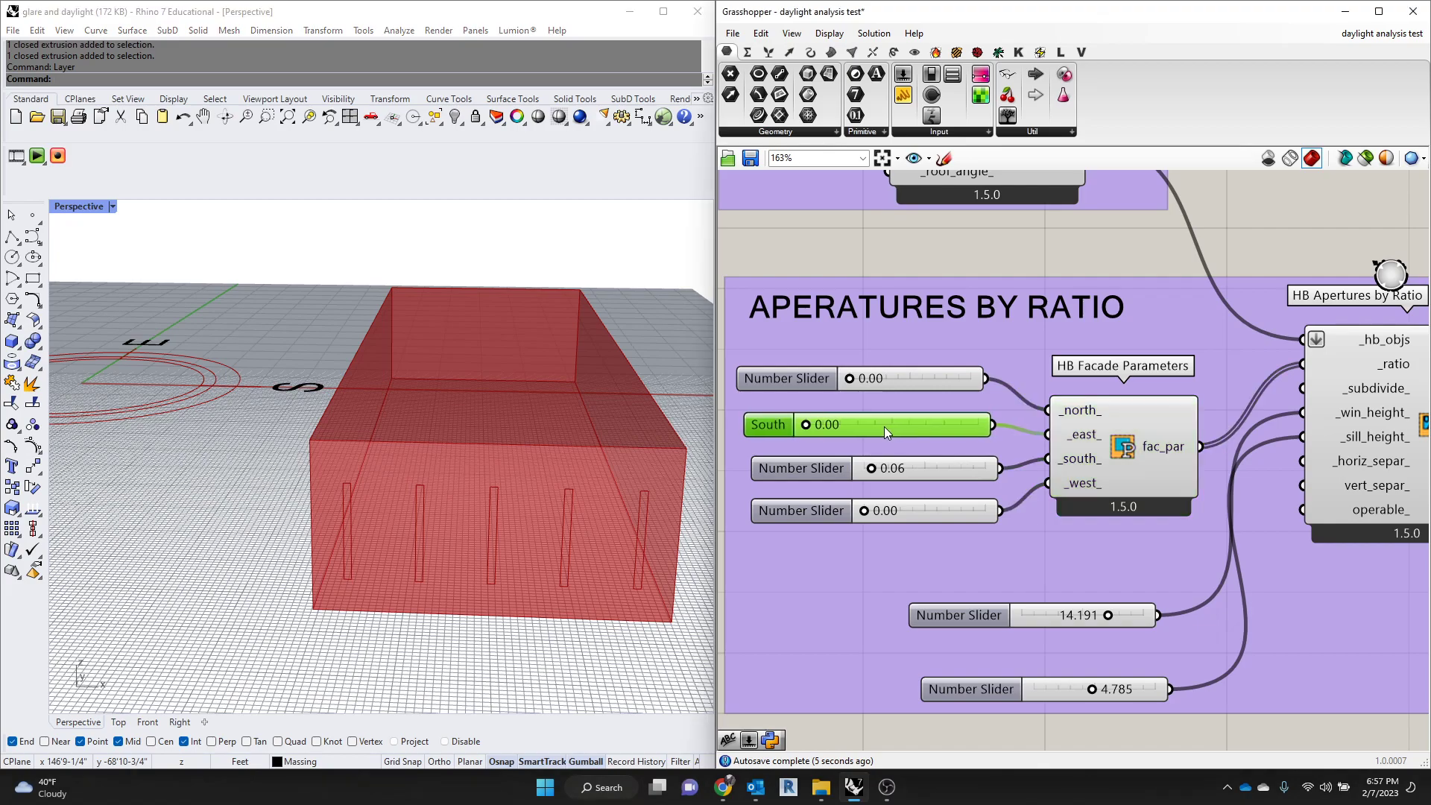
View the short facade against the compass and try a _south_ glazing ratio of 0.95, reducing it to 0.31
{"action": "mouse_move", "coordinate": [1084, 471]}
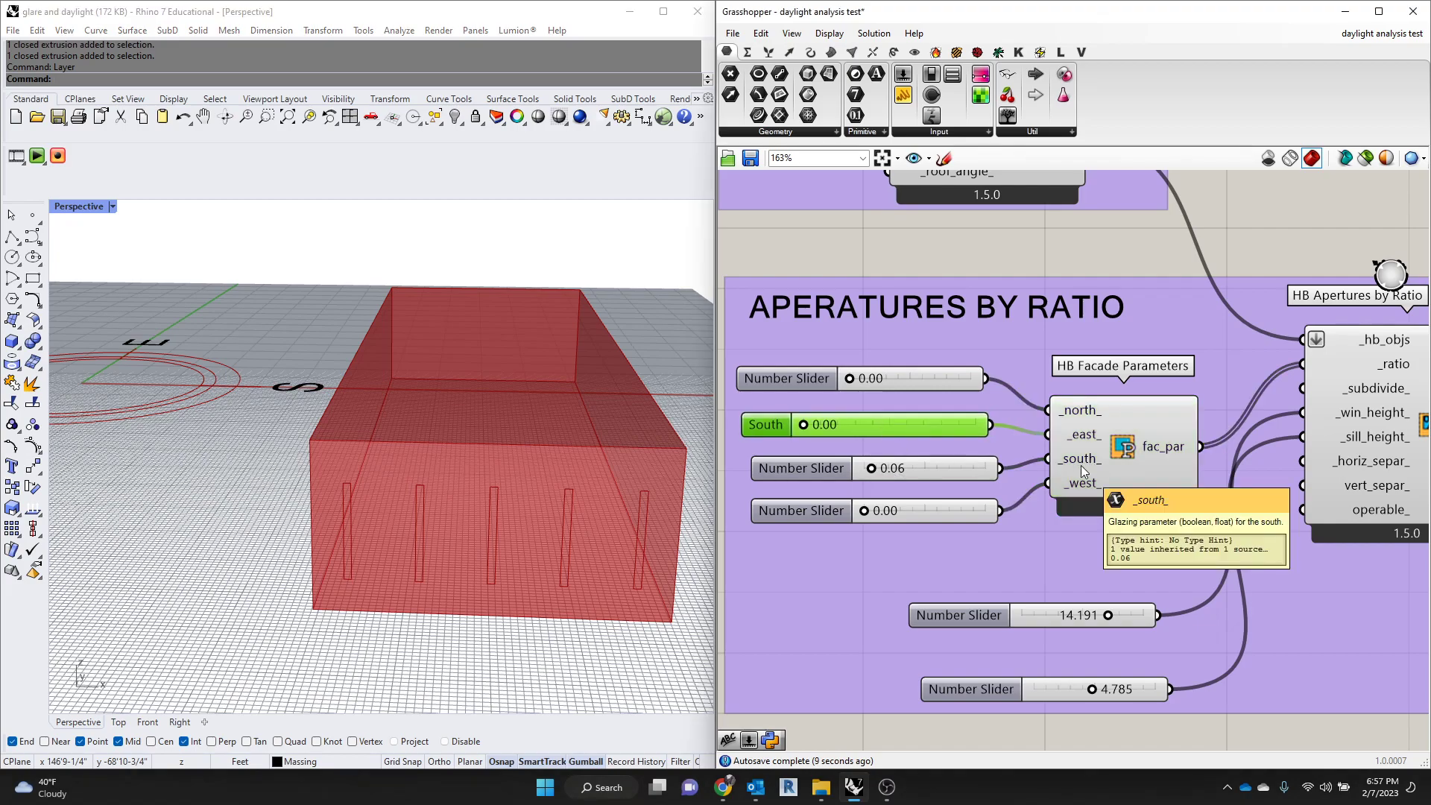
{"action": "scroll", "coordinate": [445, 450], "scroll_direction": "down", "scroll_amount": 5}
{"action": "right_click_drag", "start_coordinate": [202, 406], "coordinate": [373, 451], "text": "shift"}
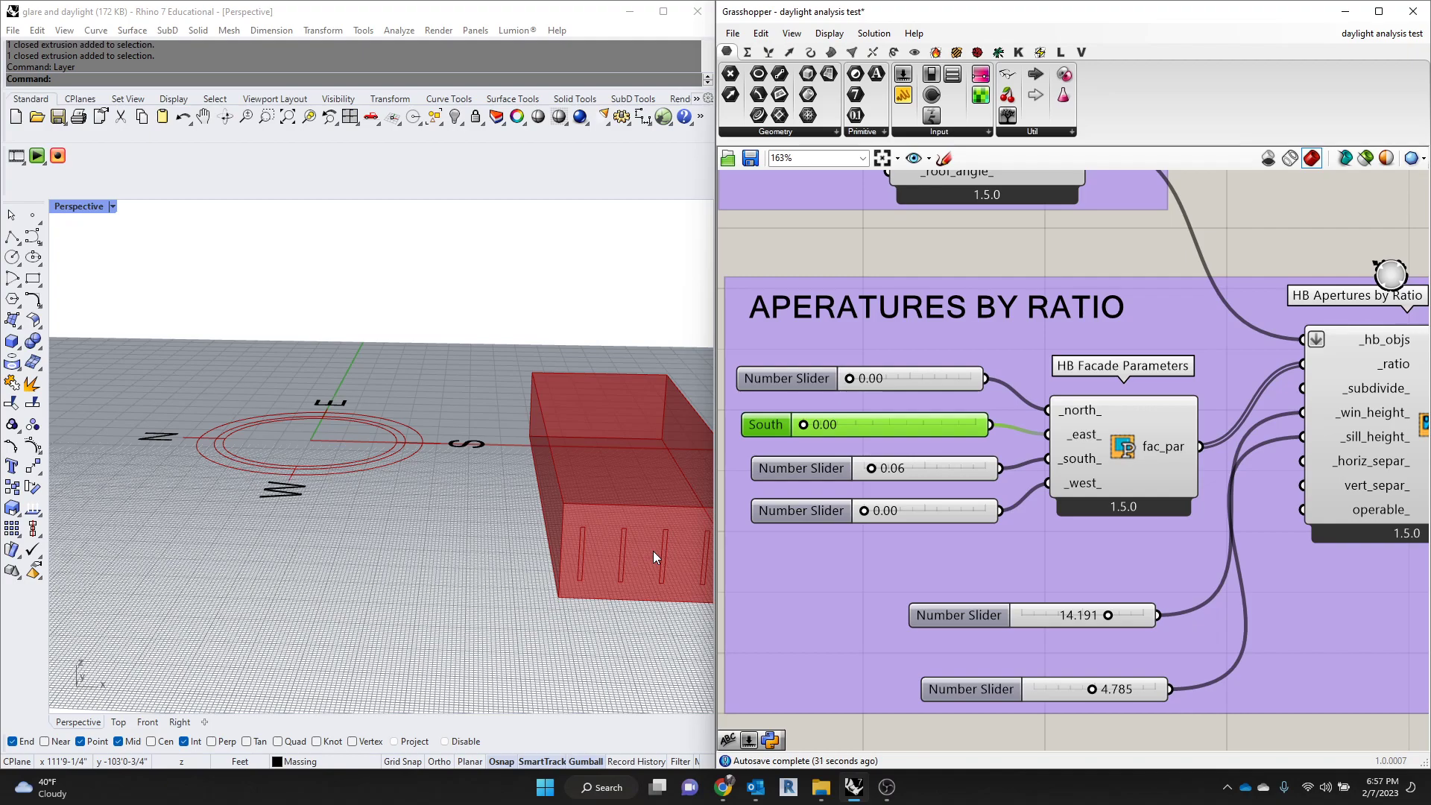
{"action": "scroll", "coordinate": [427, 529], "scroll_direction": "down", "scroll_amount": 5}
{"action": "scroll", "coordinate": [541, 548], "scroll_direction": "up", "scroll_amount": 8}
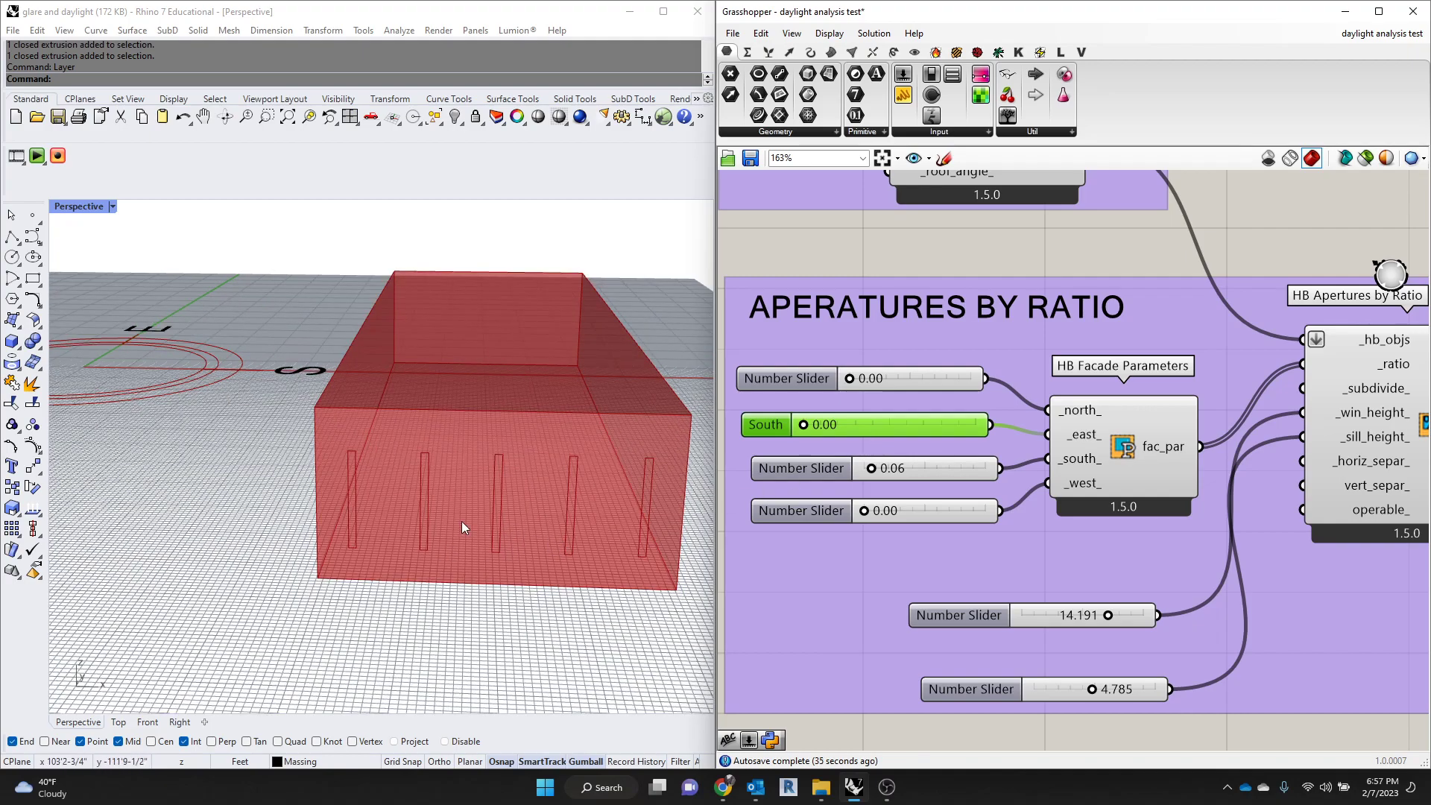
{"action": "right_click_drag", "start_coordinate": [382, 485], "coordinate": [368, 452]}
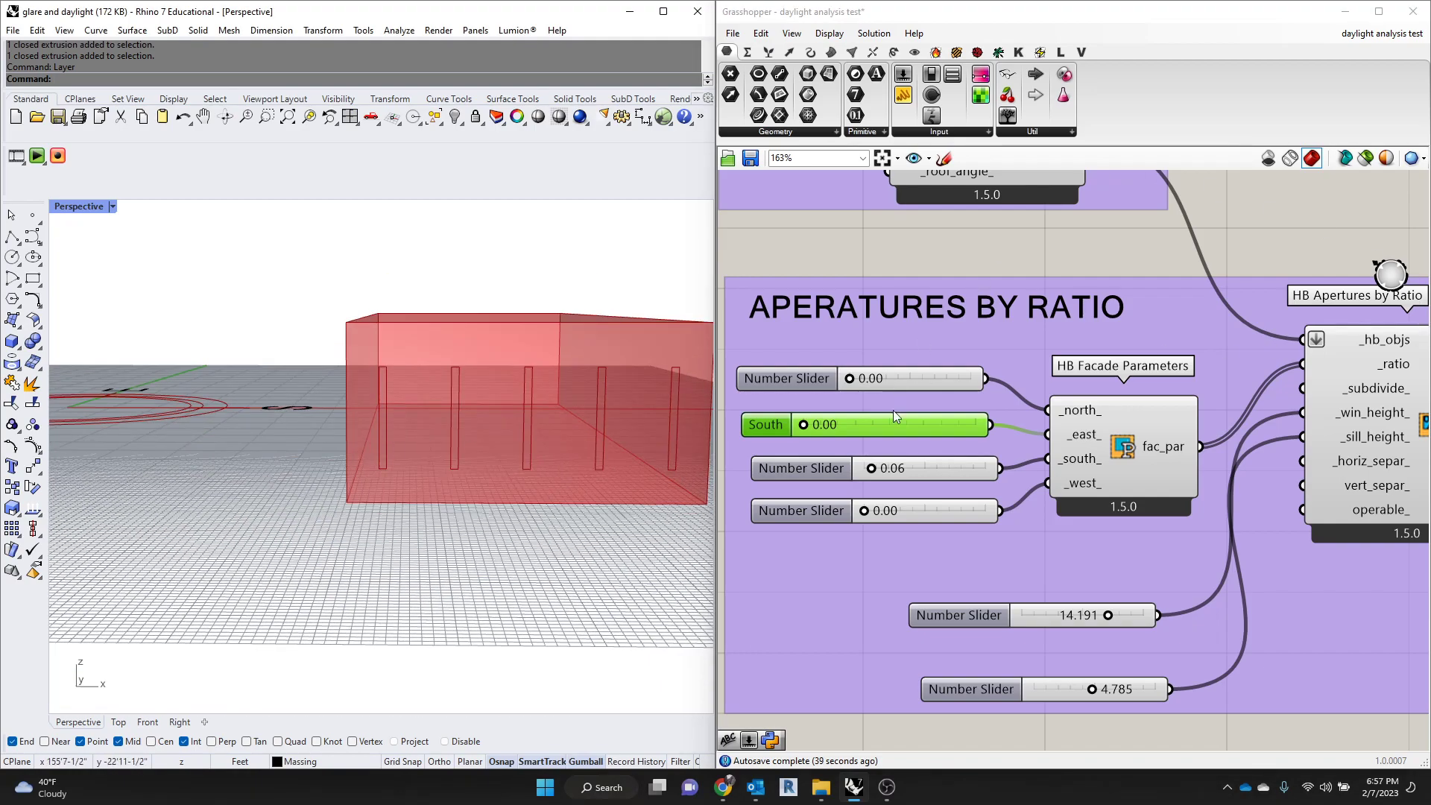
{"action": "left_click_drag", "start_coordinate": [870, 469], "coordinate": [978, 475]}
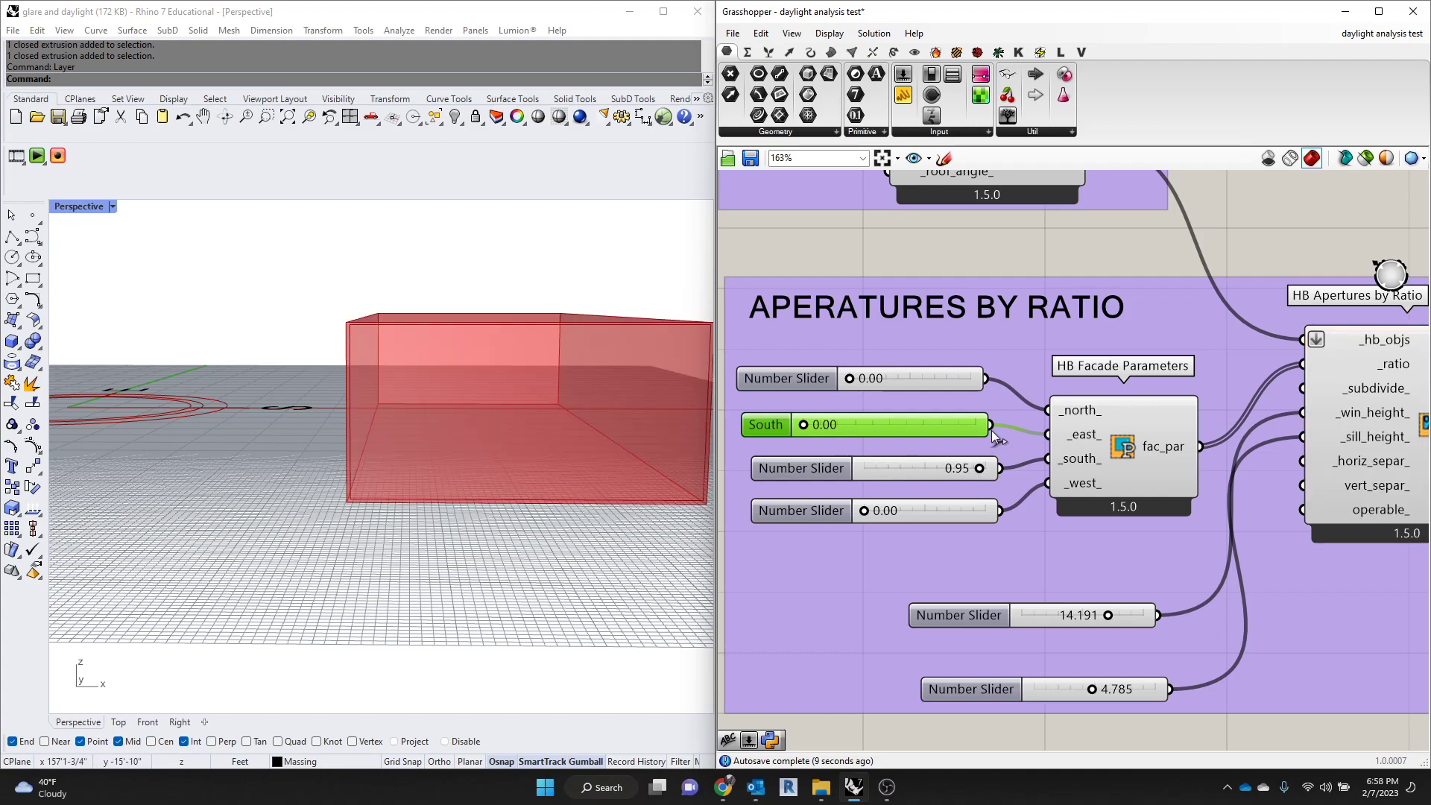
{"action": "left_click_drag", "start_coordinate": [974, 472], "coordinate": [900, 472]}
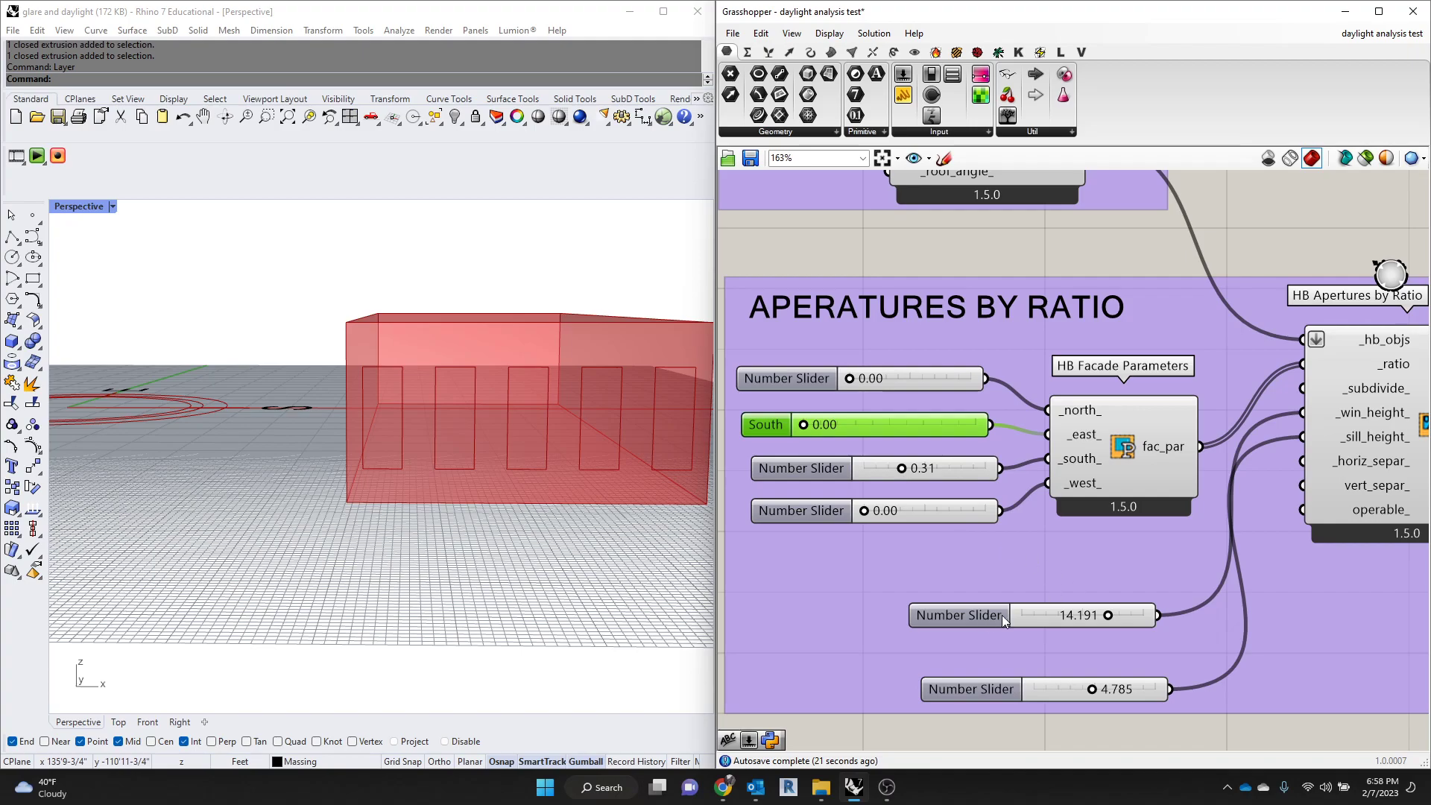
Move the window height and sill height sliders up and closer together below the HB Facade Parameters component
{"action": "scroll", "coordinate": [868, 629], "scroll_direction": "down", "scroll_amount": 3}
{"action": "scroll", "coordinate": [1183, 583], "scroll_direction": "up", "scroll_amount": 2}
{"action": "left_click", "coordinate": [1206, 485]}
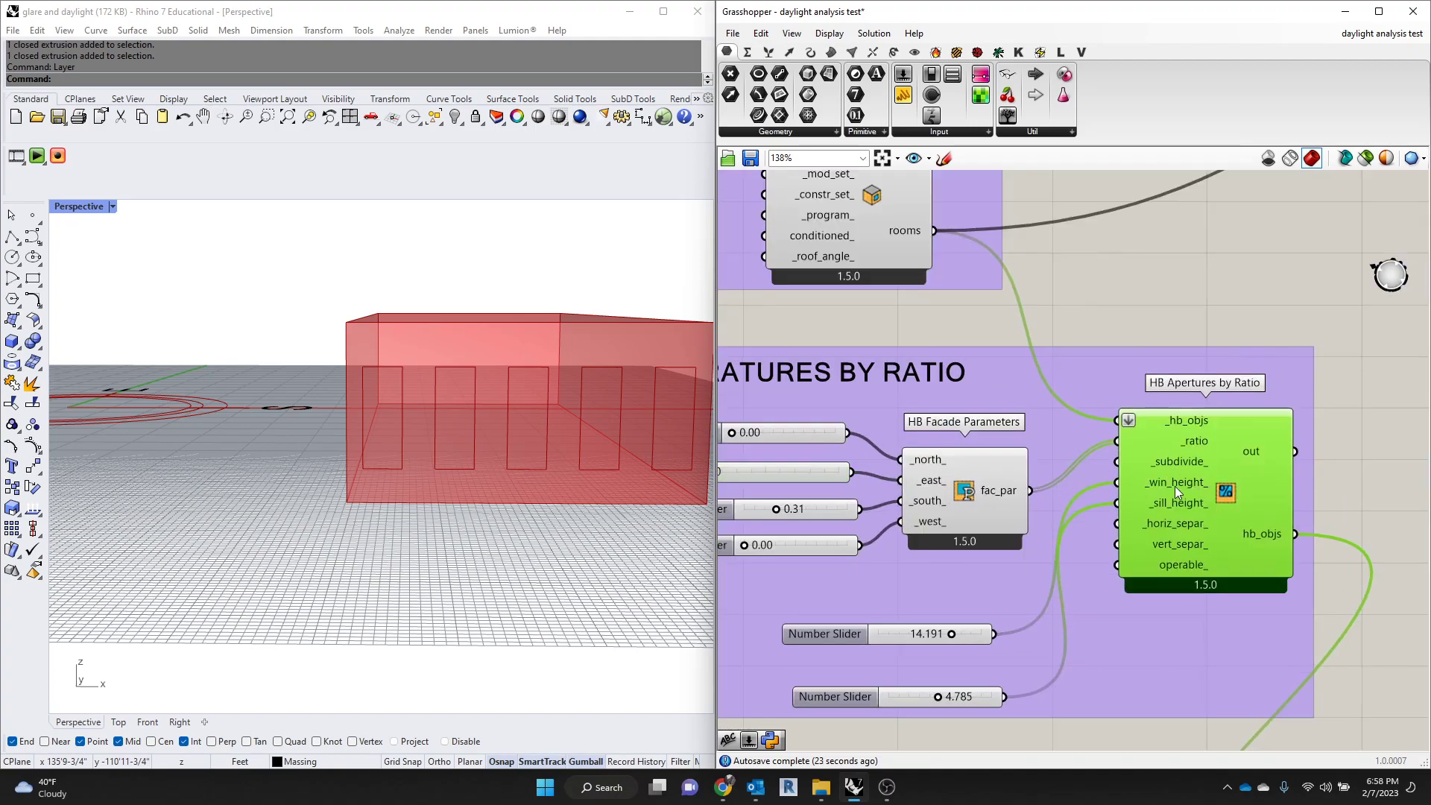
{"action": "left_click_drag", "start_coordinate": [820, 635], "coordinate": [842, 603]}
{"action": "left_click_drag", "start_coordinate": [828, 698], "coordinate": [851, 630]}
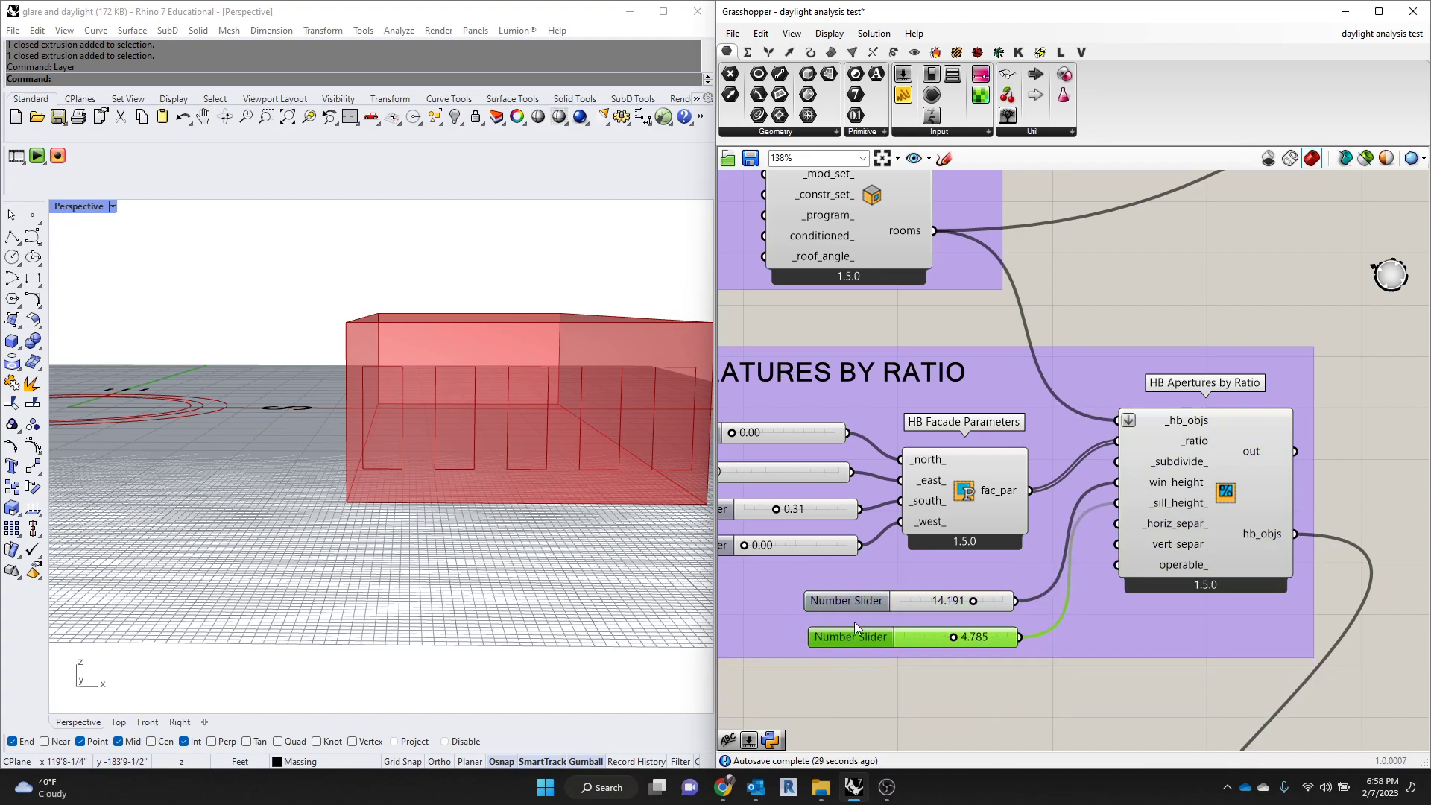
Set the HB Apertures by Ratio window height slider to 14.624 and its sill height slider to 4.929
{"action": "mouse_move", "coordinate": [1162, 485]}
{"action": "mouse_move", "coordinate": [953, 637]}
{"action": "left_mouse_down"}
{"action": "mouse_move", "coordinate": [913, 638]}
{"action": "mouse_move", "coordinate": [944, 638]}
{"action": "mouse_move", "coordinate": [973, 601]}
{"action": "mouse_move", "coordinate": [930, 601]}
{"action": "mouse_move", "coordinate": [975, 601]}
{"action": "mouse_move", "coordinate": [956, 639]}
{"action": "left_mouse_up"}
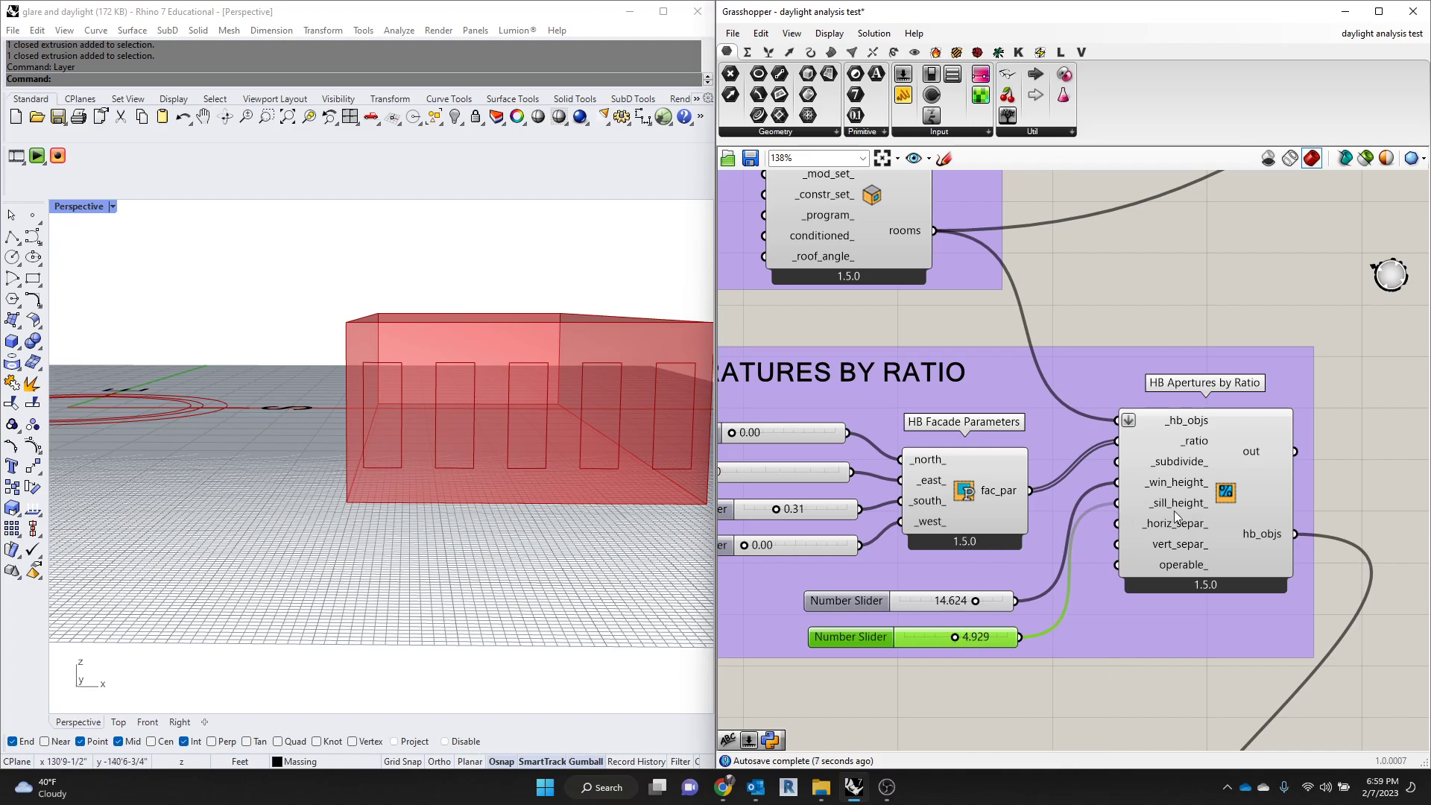
{"action": "scroll", "coordinate": [1013, 566], "scroll_direction": "up", "scroll_amount": 2}
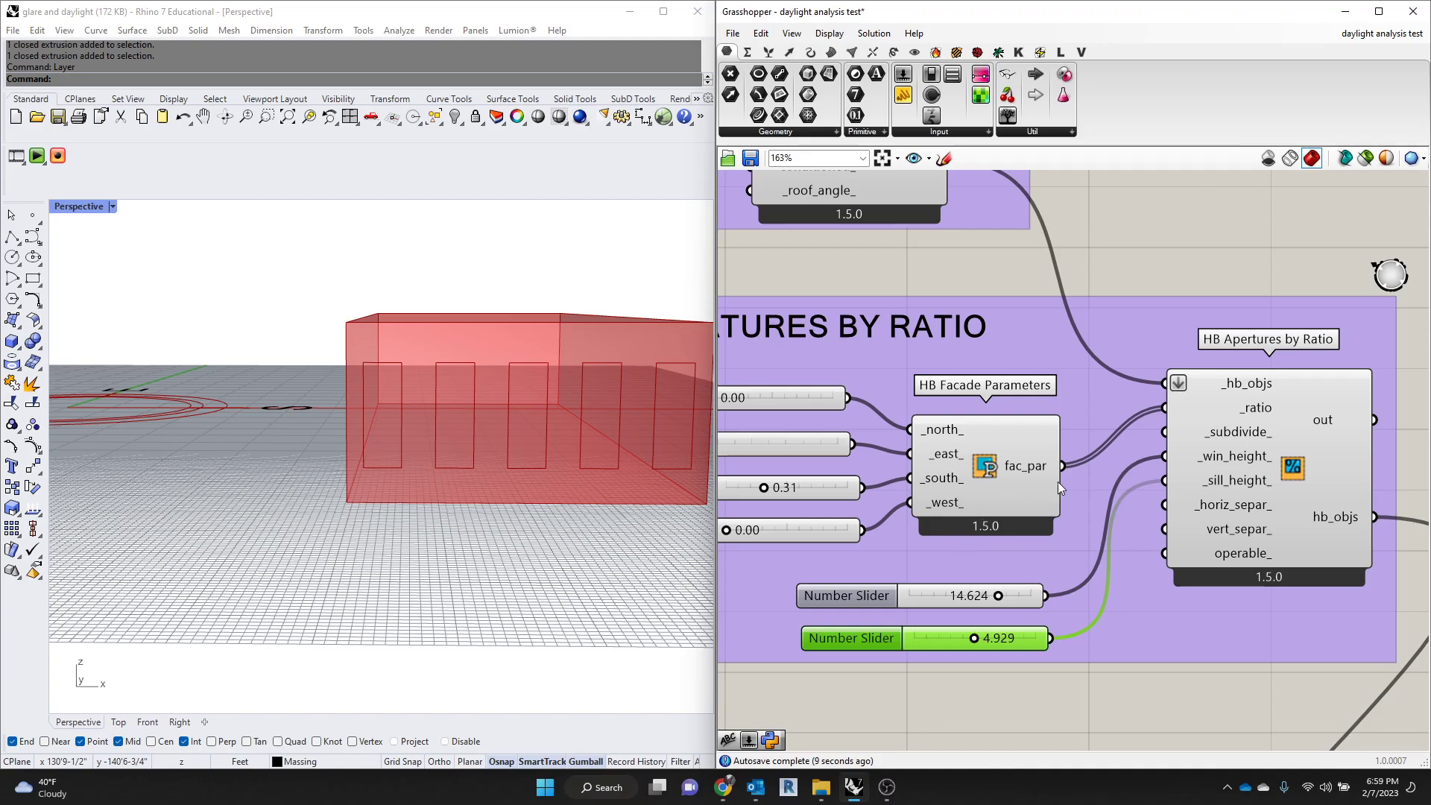
{"action": "scroll", "coordinate": [1053, 410], "scroll_direction": "down", "scroll_amount": 2}
Set the HB Facade Parameters glazing ratios to 0.20 for _east_, 0.23 for _north_ and 0.24 for _south_
{"action": "scroll", "coordinate": [495, 423], "scroll_direction": "down", "scroll_amount": 5}
{"action": "right_click_drag", "start_coordinate": [495, 423], "coordinate": [553, 448]}
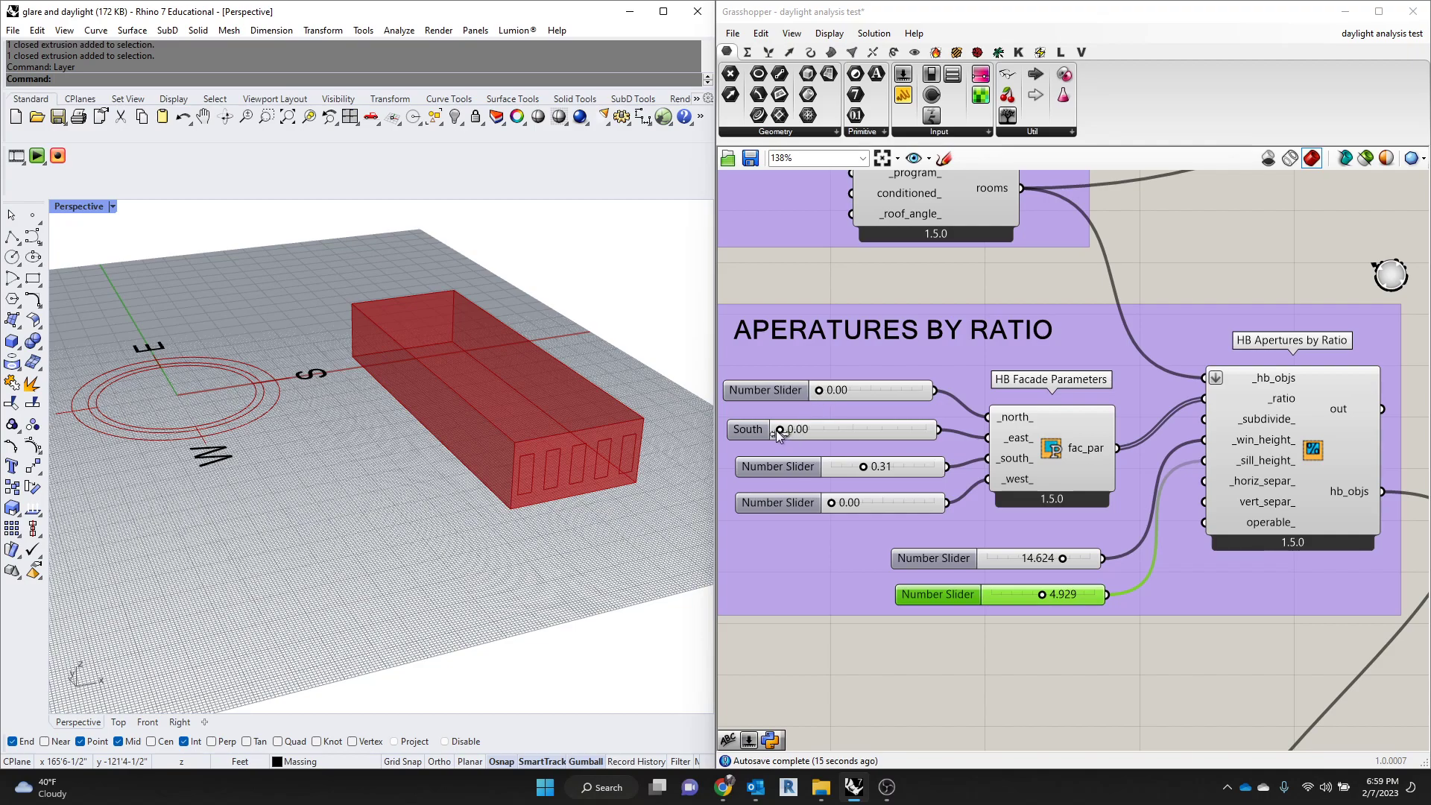
{"action": "left_click_drag", "start_coordinate": [779, 430], "coordinate": [804, 434]}
{"action": "scroll", "coordinate": [506, 453], "scroll_direction": "up", "scroll_amount": 5}
{"action": "right_click_drag", "start_coordinate": [611, 439], "coordinate": [438, 414]}
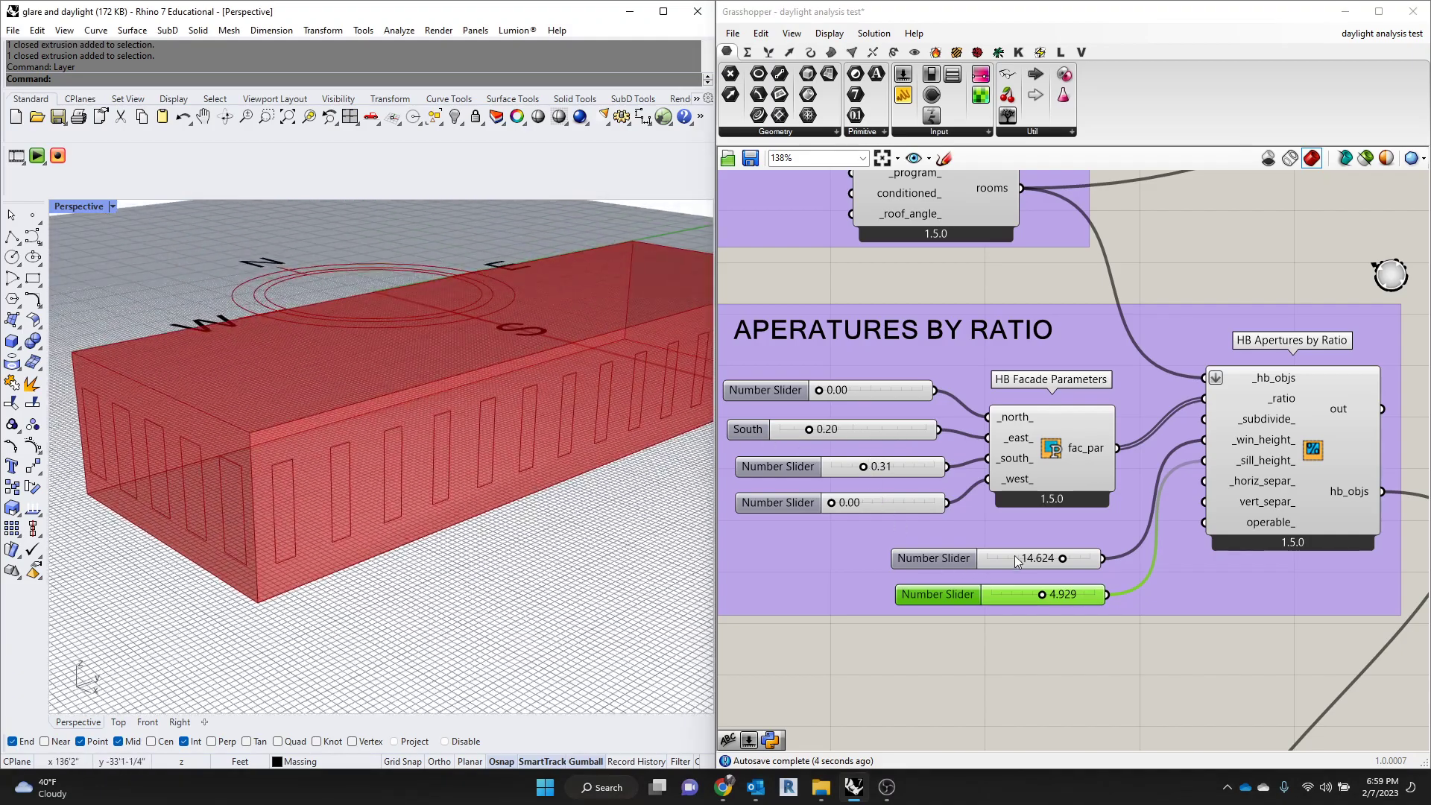
{"action": "left_click_drag", "start_coordinate": [819, 389], "coordinate": [843, 392]}
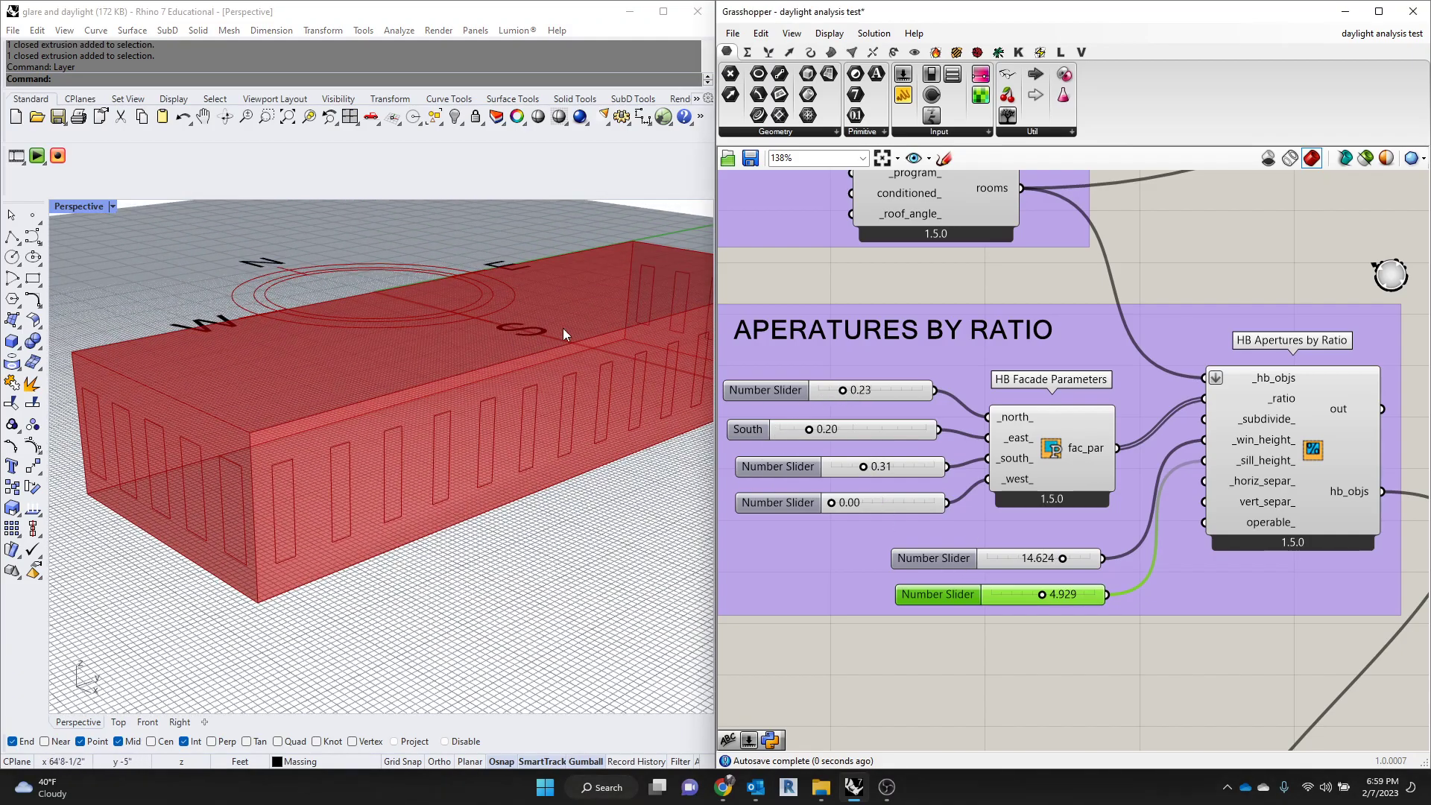
{"action": "left_click_drag", "start_coordinate": [832, 503], "coordinate": [860, 467]}
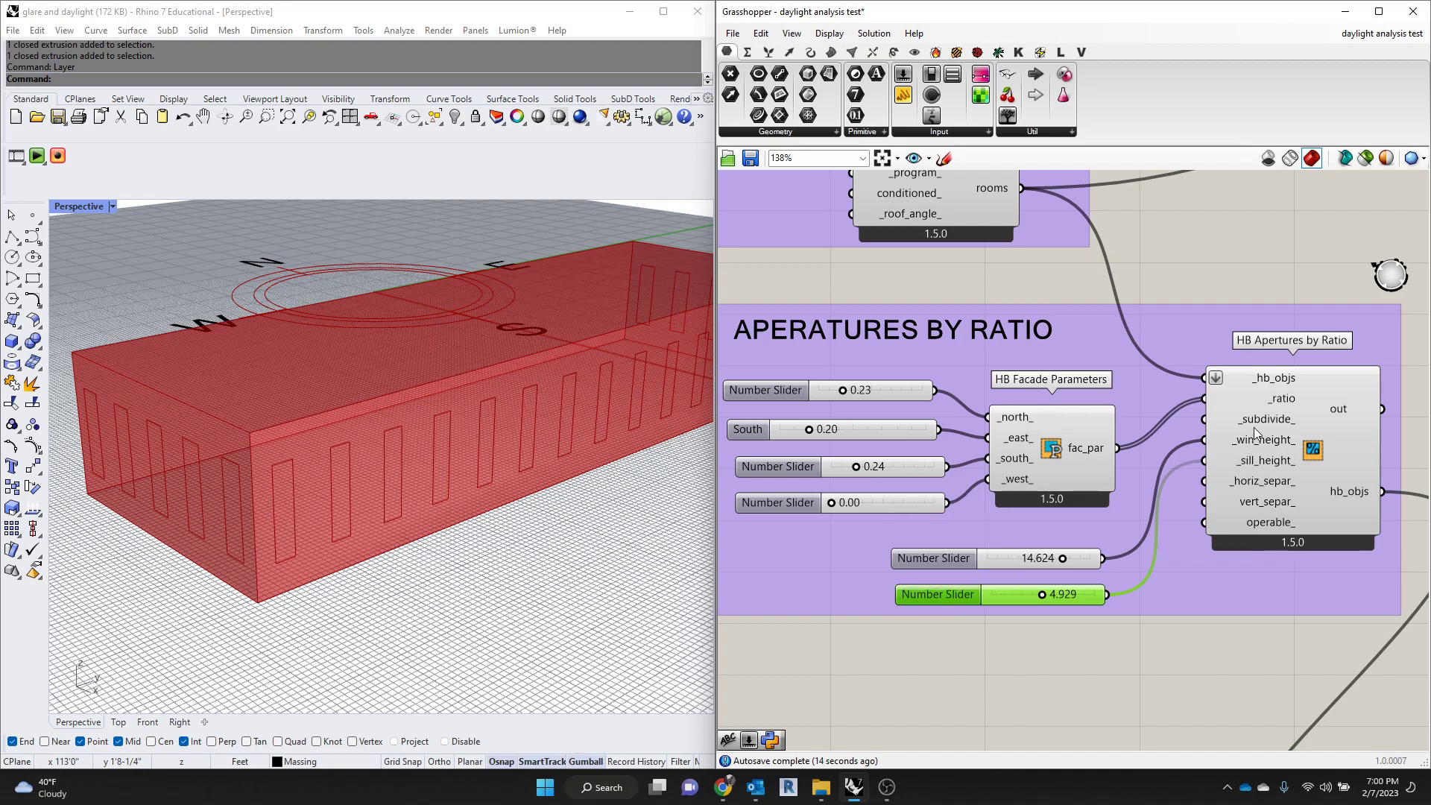
Try the sill height slider as the _horiz_separ_ input as well, lower it to 3.701, and disconnect it from that input
{"action": "mouse_move", "coordinate": [1257, 491]}
{"action": "left_click_drag", "start_coordinate": [1108, 594], "coordinate": [1212, 489]}
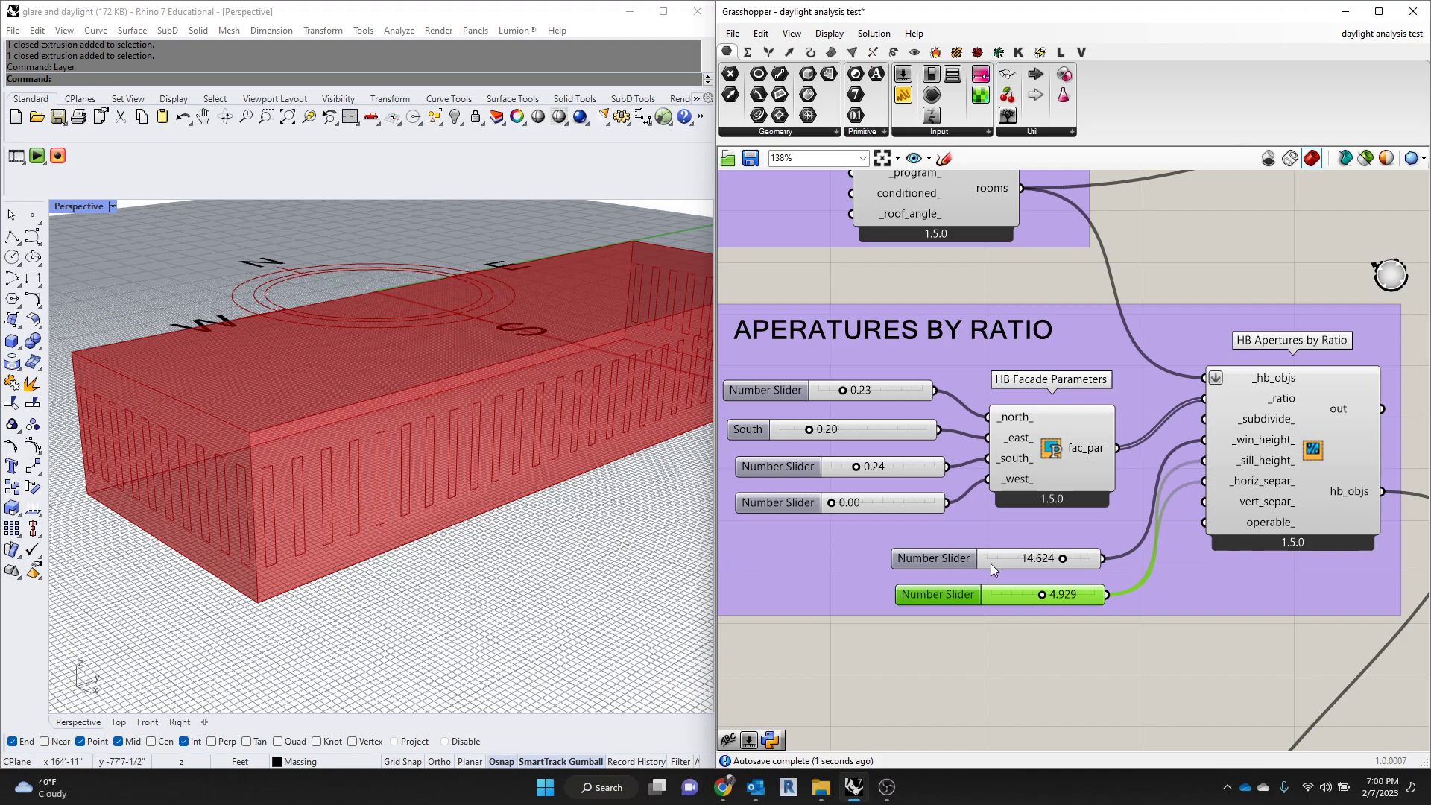
{"action": "mouse_move", "coordinate": [1045, 596]}
{"action": "left_mouse_down"}
{"action": "mouse_move", "coordinate": [1014, 599]}
{"action": "mouse_move", "coordinate": [1032, 599]}
{"action": "left_mouse_up"}
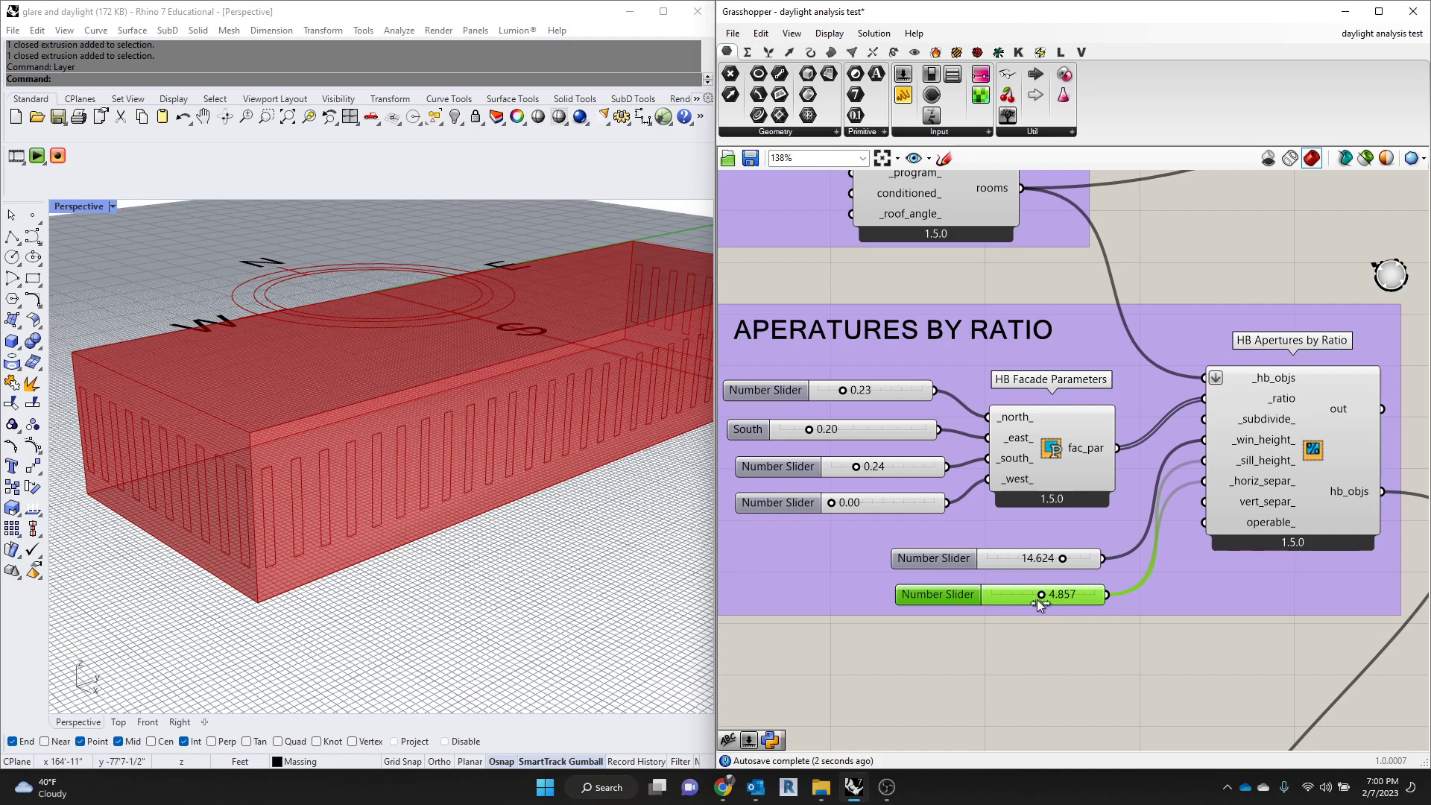
{"action": "left_click", "coordinate": [1123, 599]}
{"action": "left_click_drag", "start_coordinate": [1206, 483], "coordinate": [1110, 596], "text": "ctrl"}
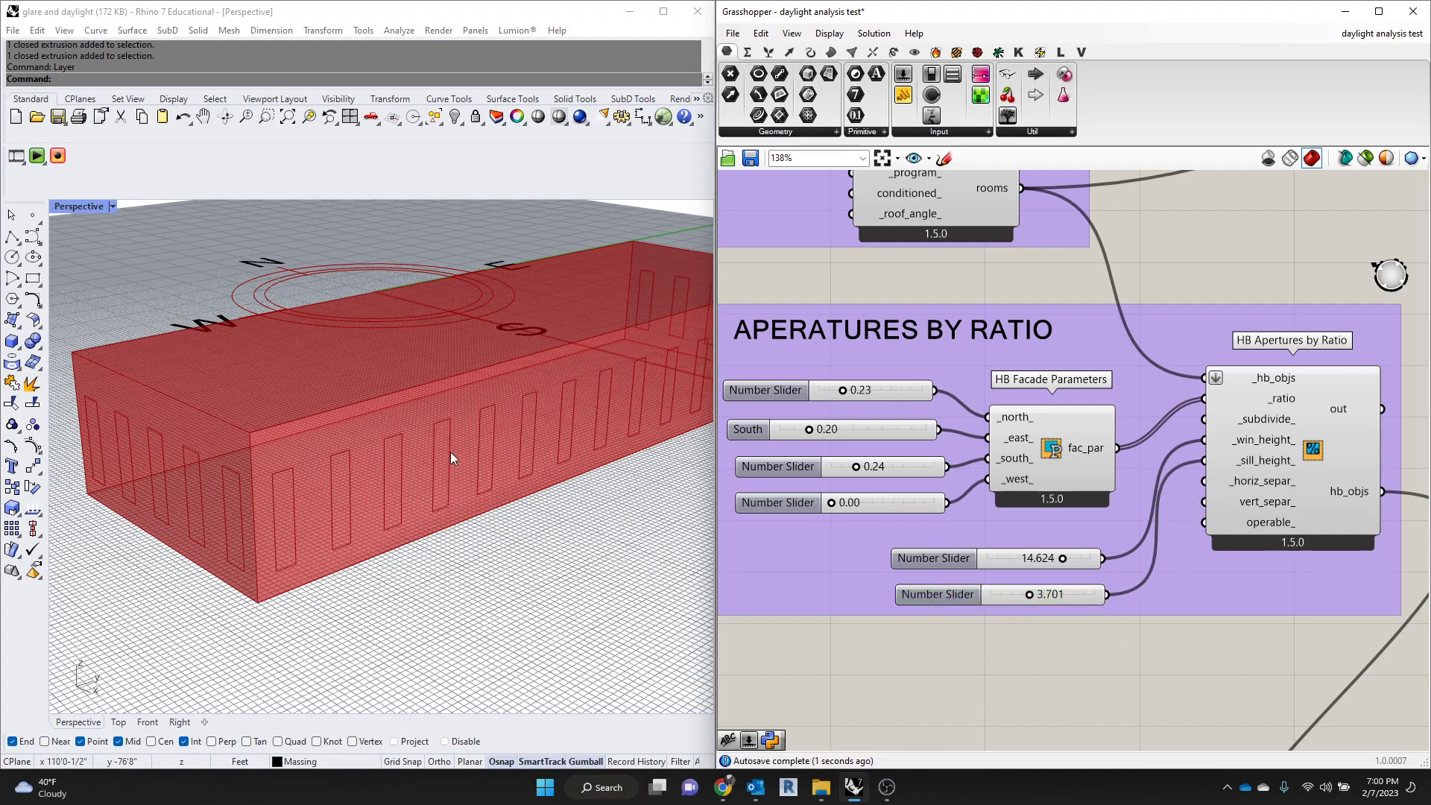
Set the _north_ glazing ratio slider to 0.00 to remove that facade's windows
{"action": "scroll", "coordinate": [194, 450], "scroll_direction": "down", "scroll_amount": 3}
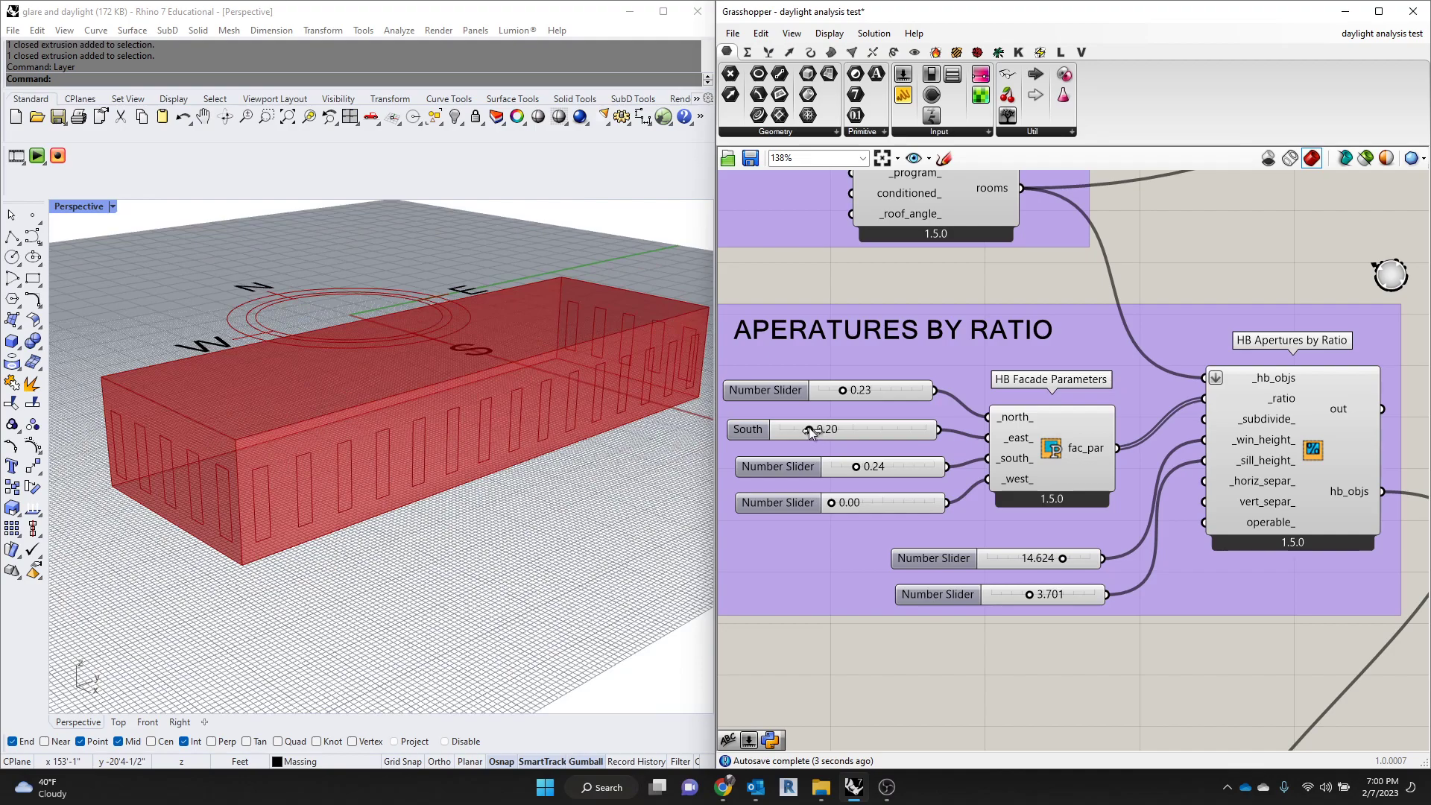
{"action": "left_click_drag", "start_coordinate": [844, 390], "coordinate": [818, 390]}
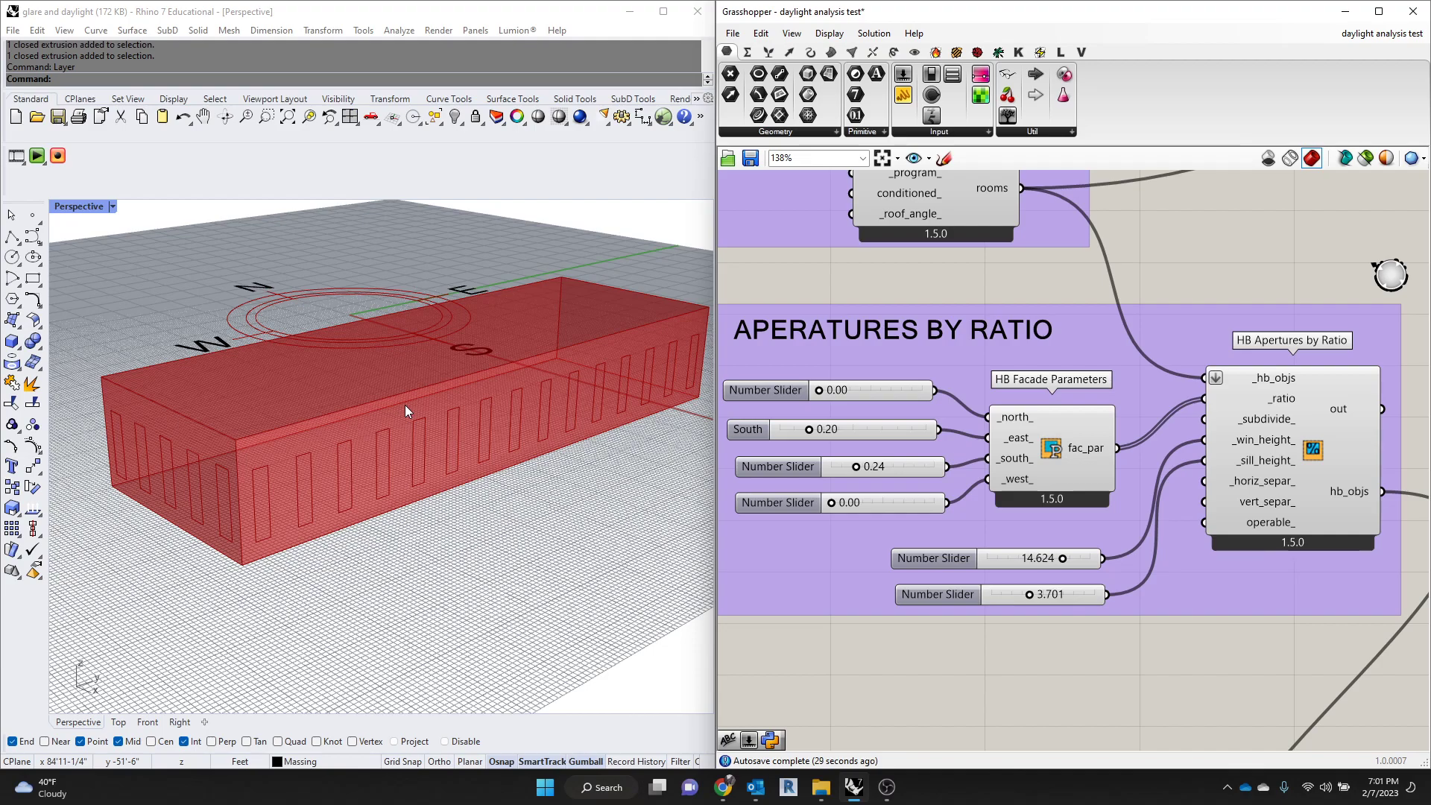
Enable the preview of the HB Sensor Grid from Rooms component to show its sensor points inside the building volume
{"action": "scroll", "coordinate": [357, 391], "scroll_direction": "down", "scroll_amount": 2}
{"action": "scroll", "coordinate": [849, 389], "scroll_direction": "down", "scroll_amount": 5}
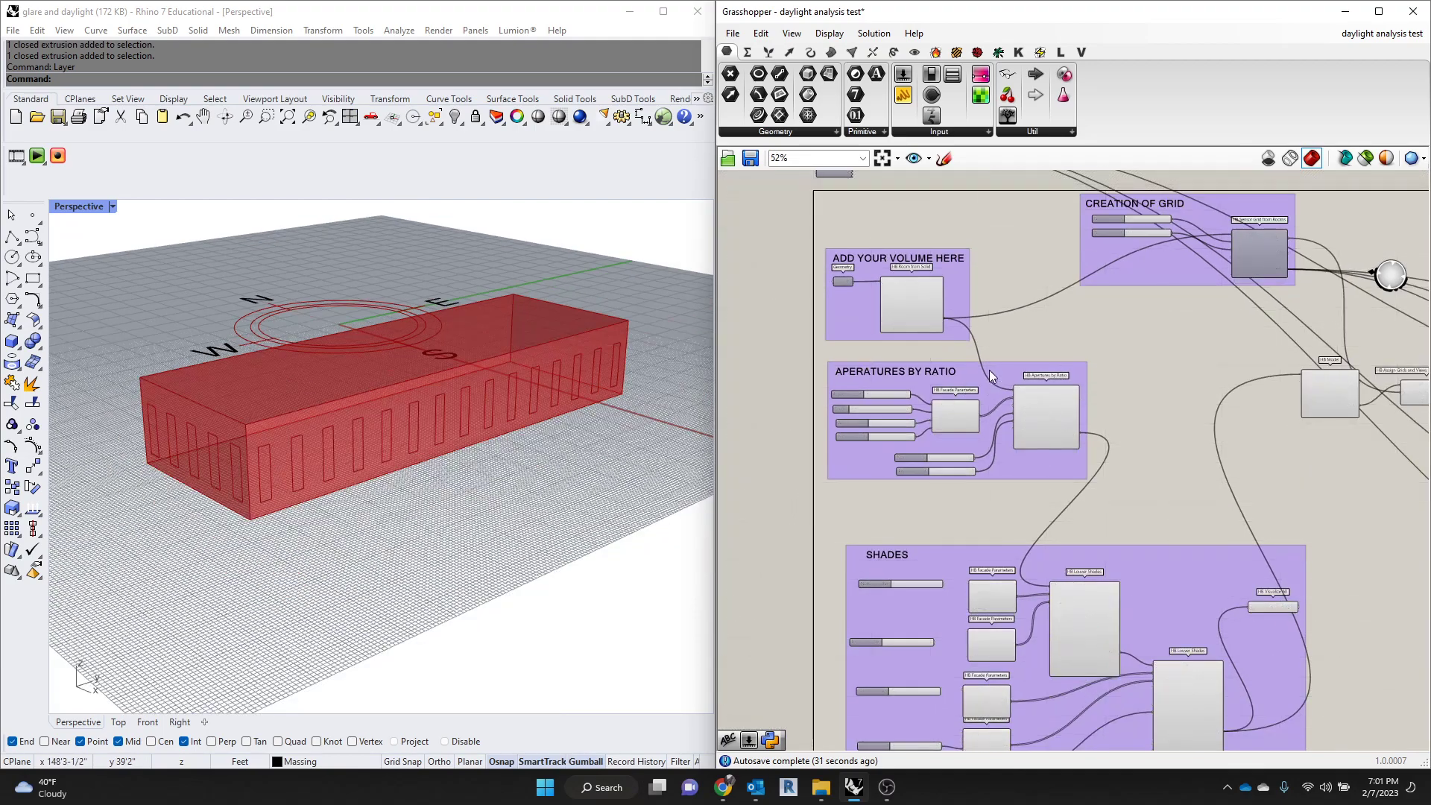
{"action": "scroll", "coordinate": [1090, 288], "scroll_direction": "up", "scroll_amount": 2}
{"action": "scroll", "coordinate": [990, 386], "scroll_direction": "down", "scroll_amount": 2}
{"action": "scroll", "coordinate": [1106, 271], "scroll_direction": "up", "scroll_amount": 1}
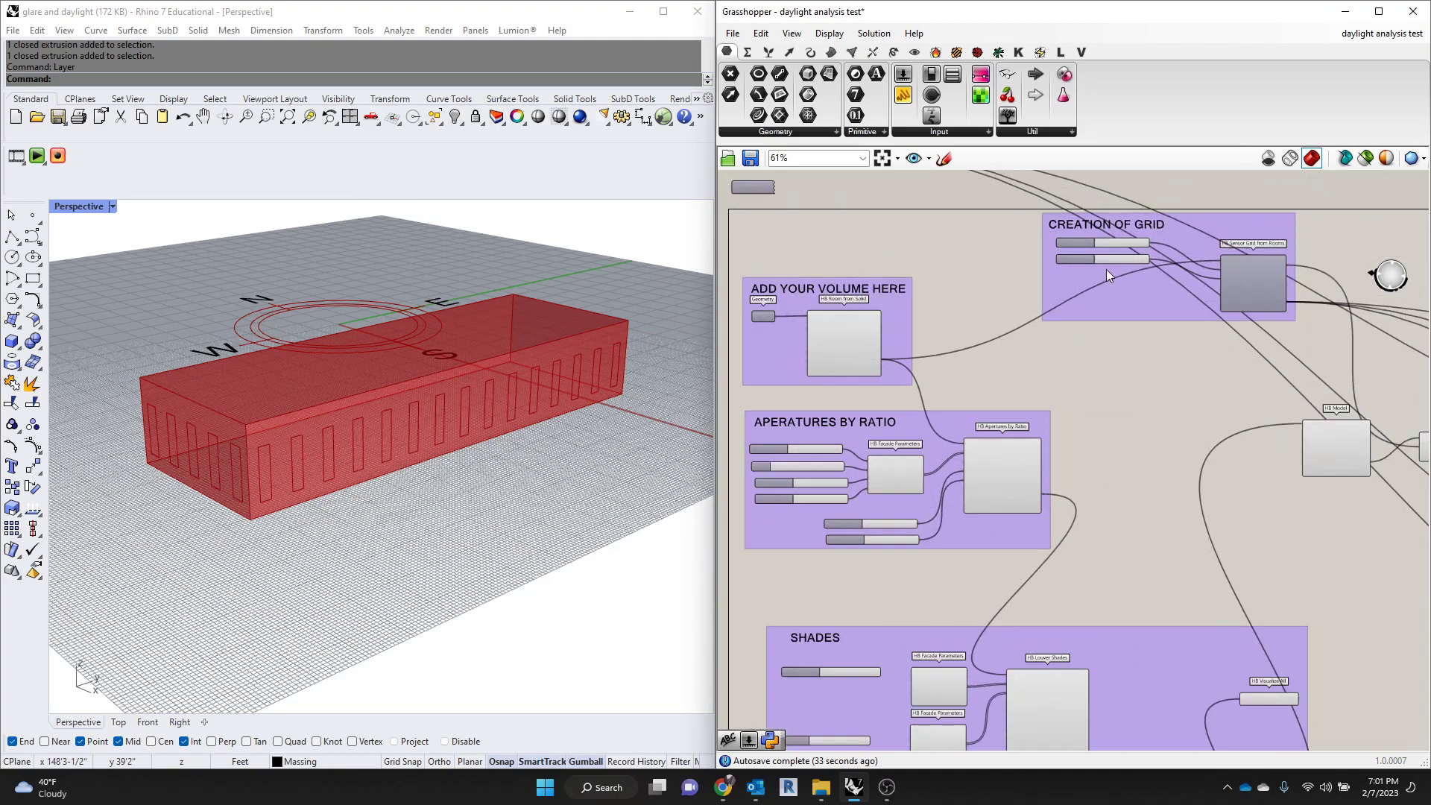
{"action": "scroll", "coordinate": [1235, 214], "scroll_direction": "up", "scroll_amount": 2}
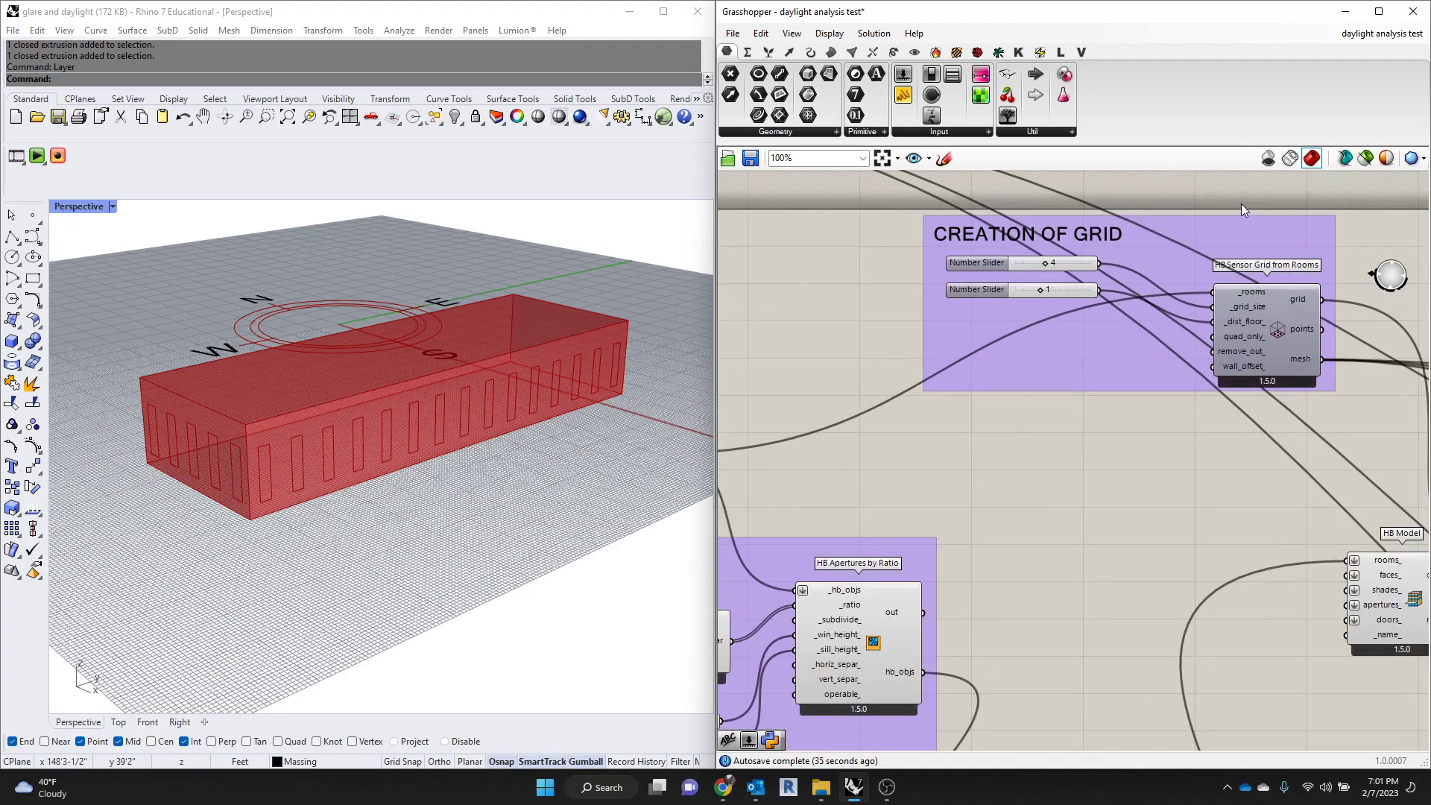
{"action": "scroll", "coordinate": [1241, 206], "scroll_direction": "up", "scroll_amount": 2}
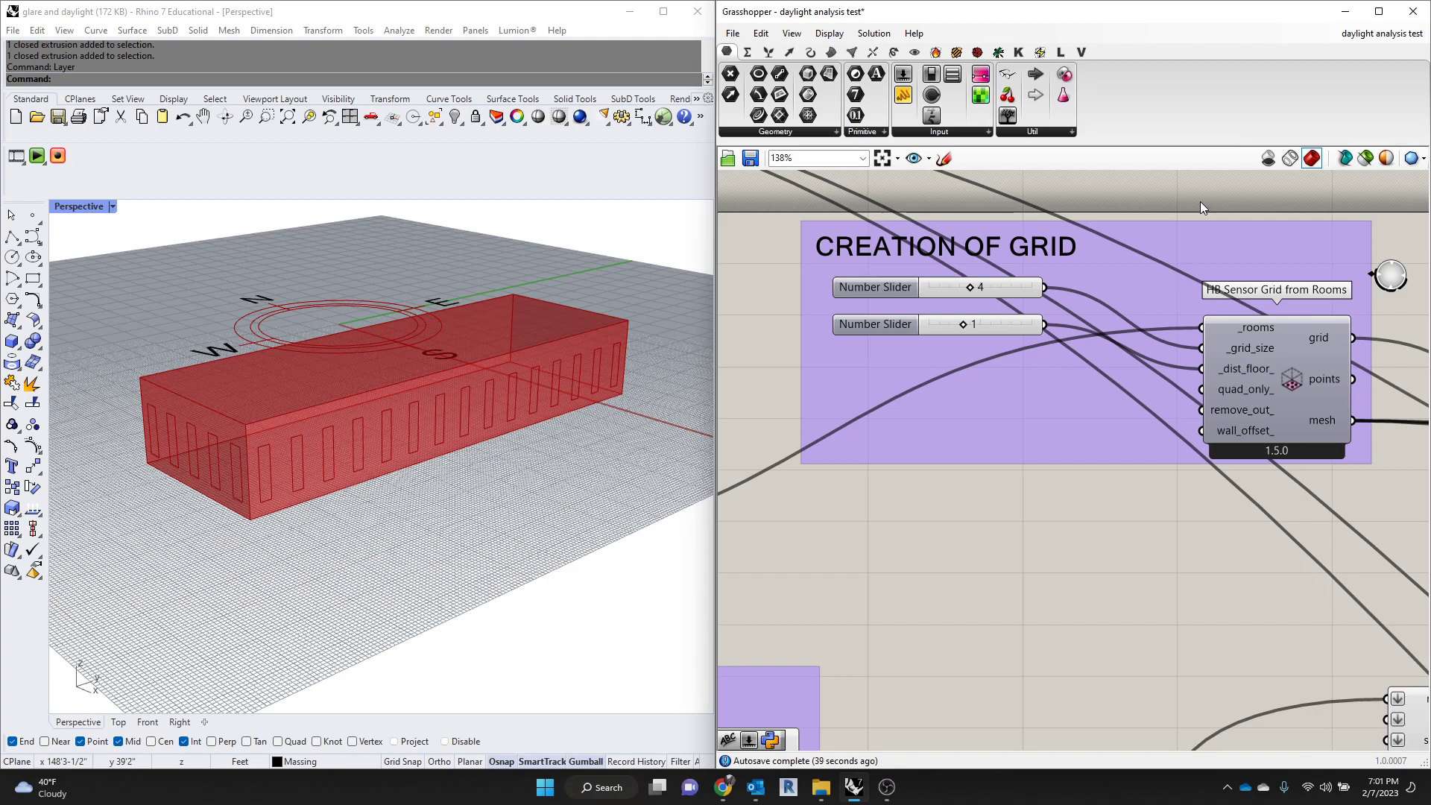
{"action": "left_click", "coordinate": [1289, 346]}
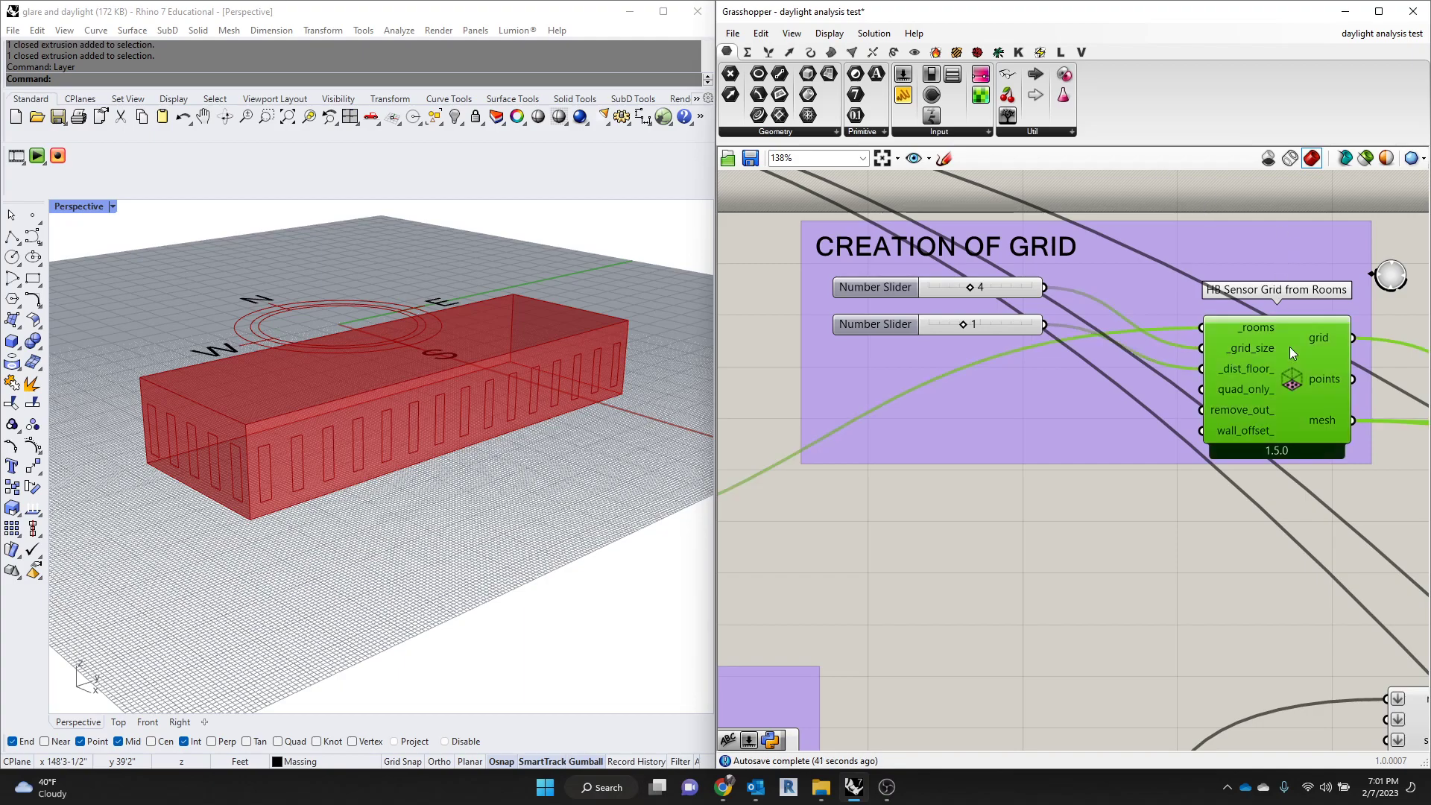
{"action": "middle_click", "coordinate": [1291, 343]}
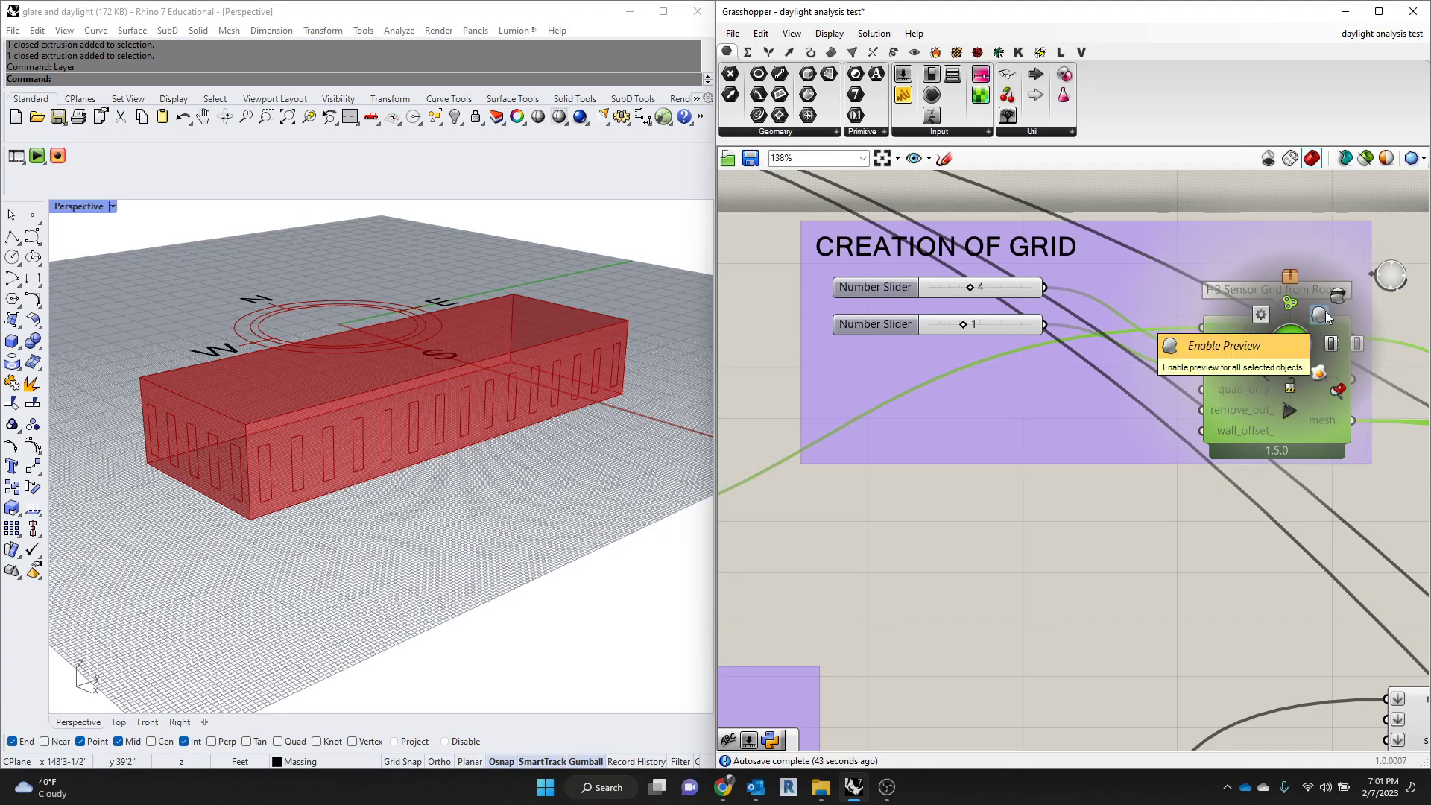
{"action": "left_click", "coordinate": [1325, 311]}
{"action": "scroll", "coordinate": [402, 422], "scroll_direction": "up", "scroll_amount": 5}
{"action": "scroll", "coordinate": [458, 454], "scroll_direction": "up", "scroll_amount": 1}
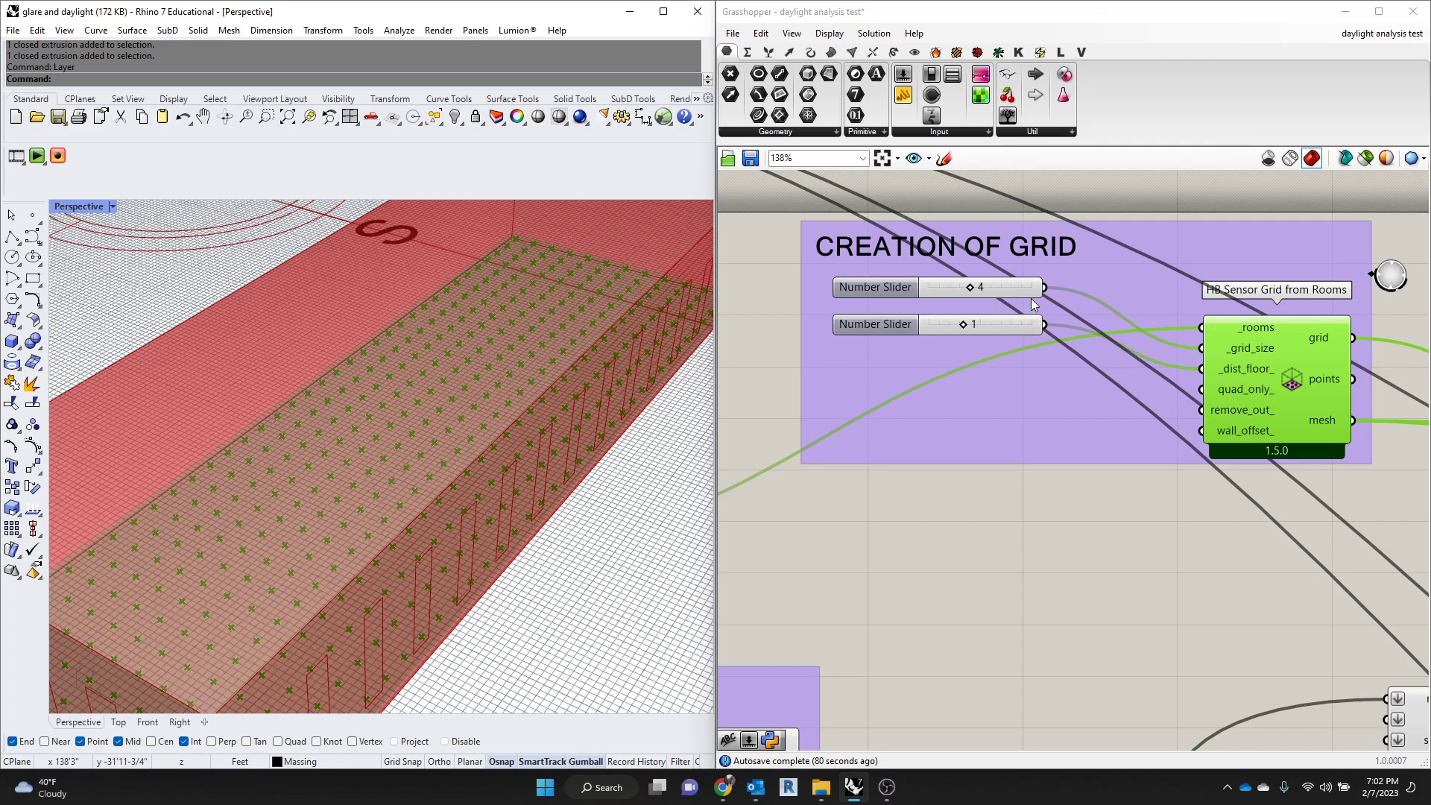
Raise the _dist_floor_ slider of HB Sensor Grid from Rooms to 2 and finally 3, checking the sensor points' height in the model
{"action": "left_click", "coordinate": [982, 296]}
{"action": "mouse_move", "coordinate": [971, 289]}
{"action": "left_mouse_down"}
{"action": "mouse_move", "coordinate": [990, 288]}
{"action": "mouse_move", "coordinate": [941, 291]}
{"action": "mouse_move", "coordinate": [983, 297]}
{"action": "mouse_move", "coordinate": [974, 289]}
{"action": "left_mouse_up"}
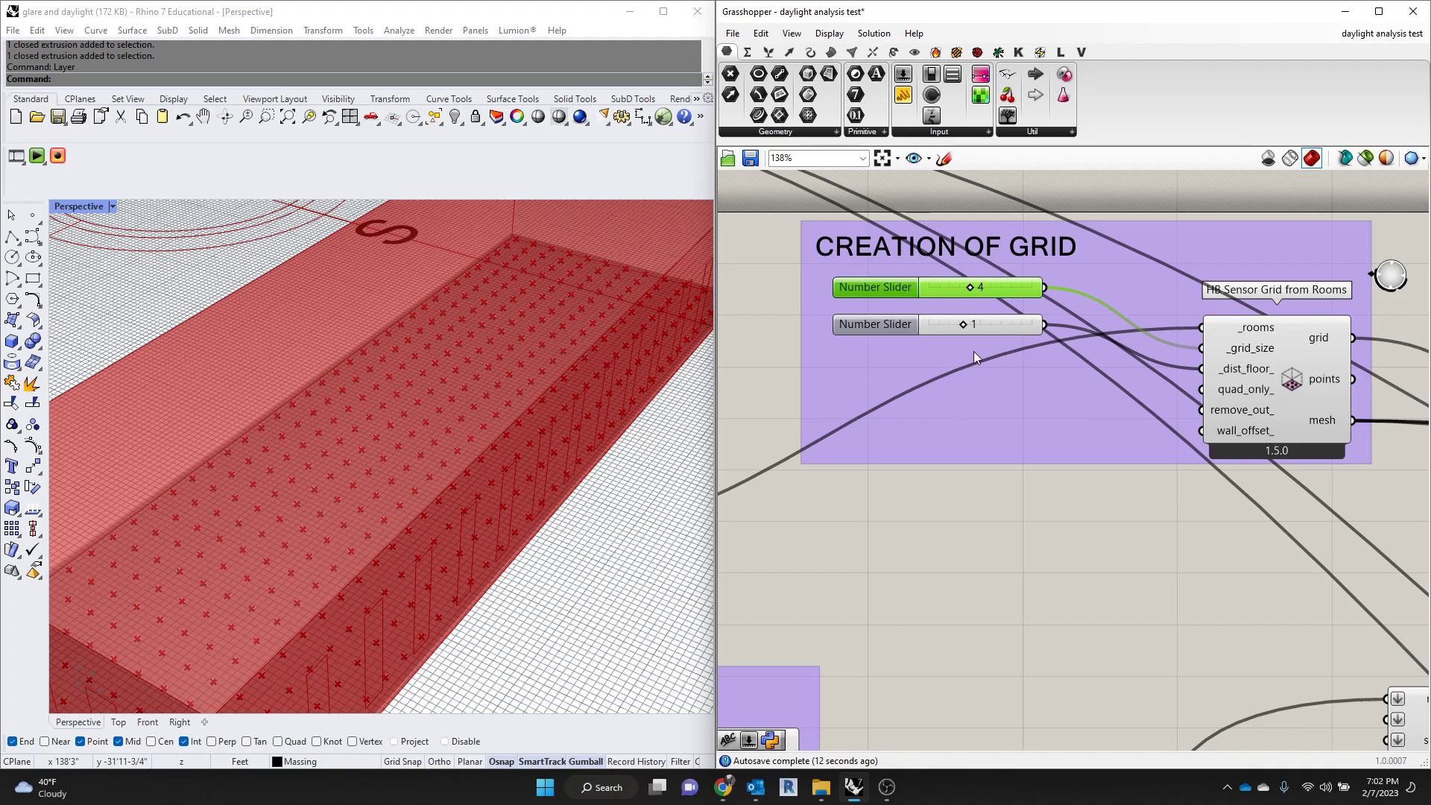
{"action": "left_click_drag", "start_coordinate": [963, 325], "coordinate": [991, 328]}
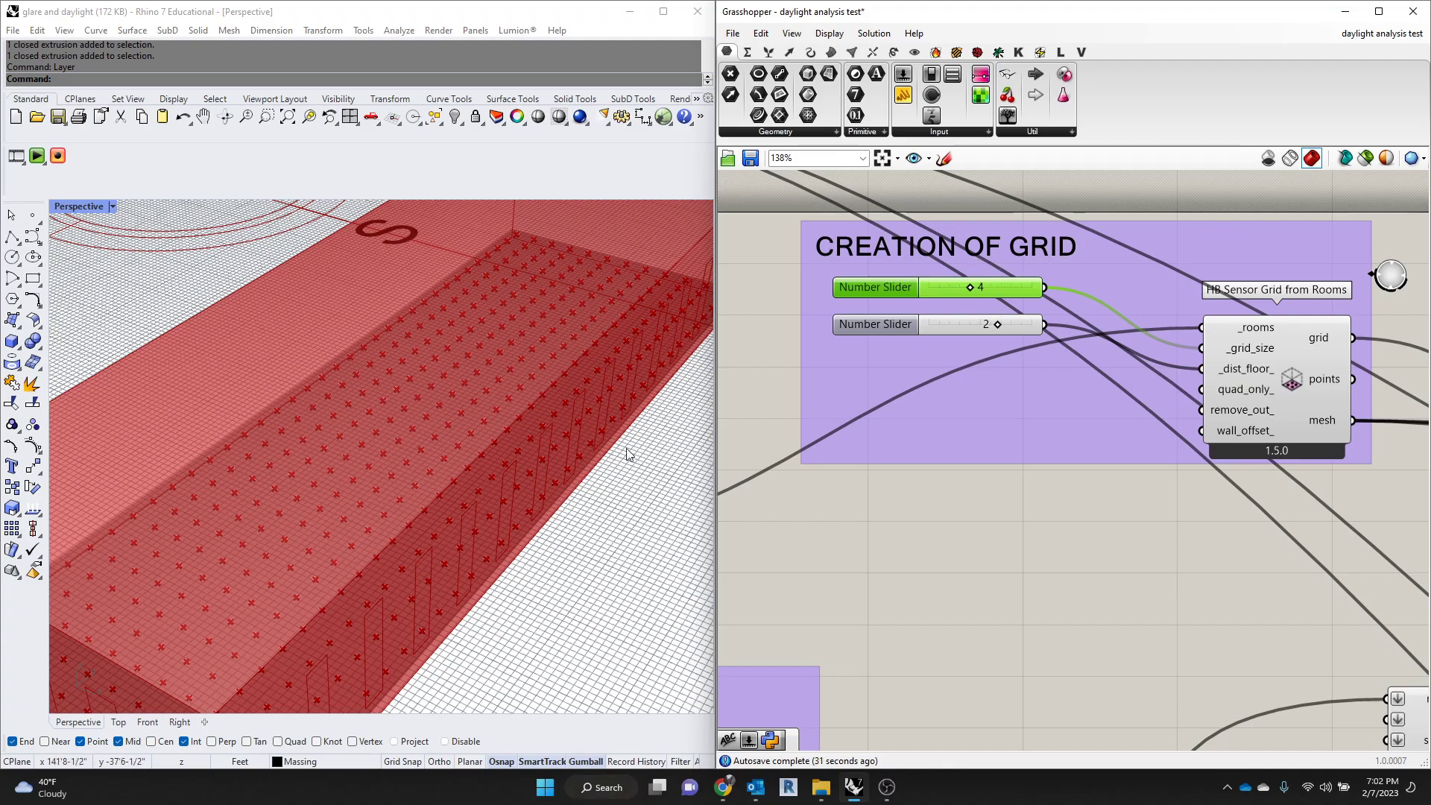
{"action": "scroll", "coordinate": [395, 493], "scroll_direction": "down", "scroll_amount": 8}
{"action": "scroll", "coordinate": [391, 506], "scroll_direction": "up", "scroll_amount": 8}
{"action": "right_click_drag", "start_coordinate": [389, 508], "coordinate": [447, 473]}
{"action": "scroll", "coordinate": [1011, 321], "scroll_direction": "up", "scroll_amount": 1}
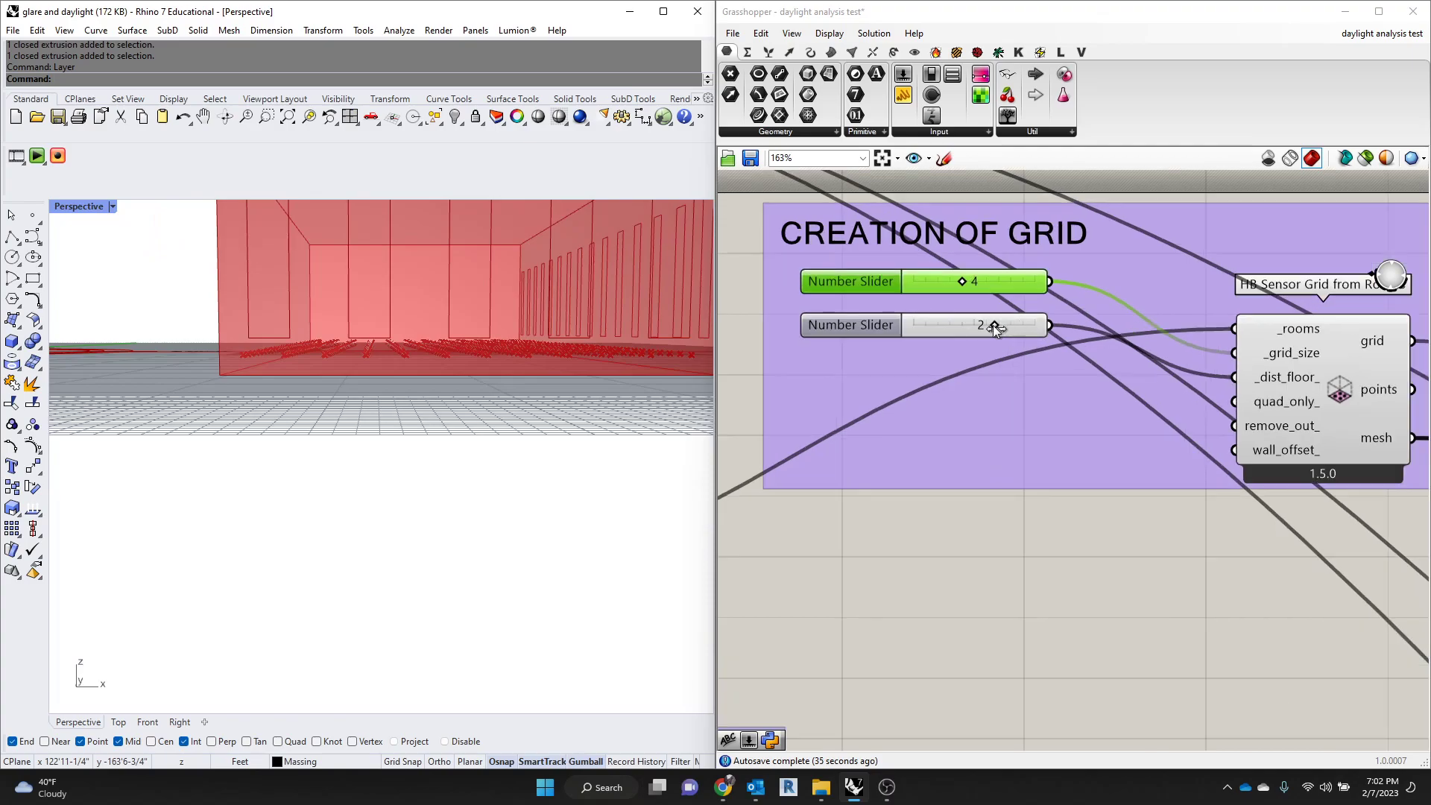
{"action": "left_click_drag", "start_coordinate": [1000, 328], "coordinate": [1018, 331]}
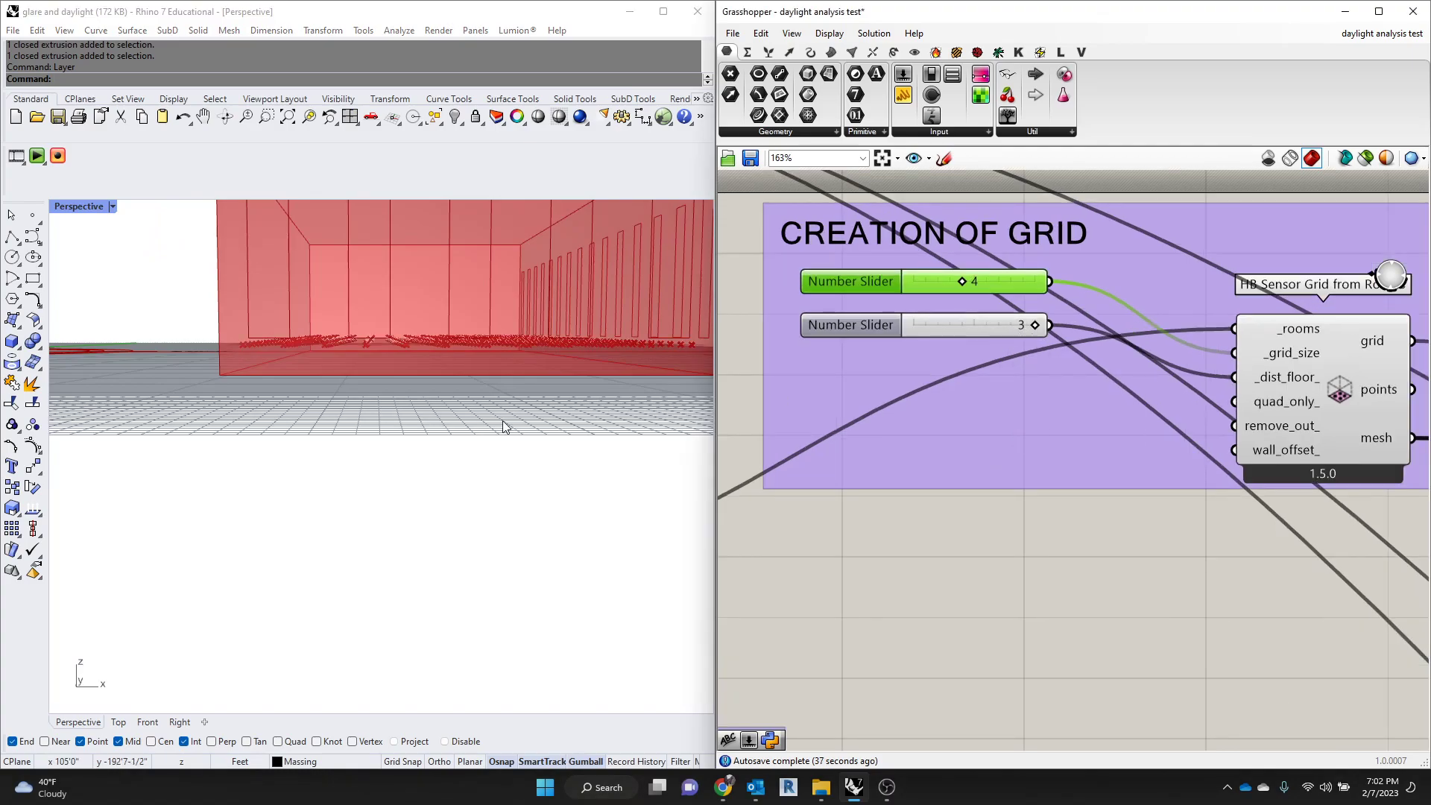
{"action": "scroll", "coordinate": [474, 330], "scroll_direction": "up", "scroll_amount": 2}
{"action": "scroll", "coordinate": [502, 333], "scroll_direction": "down", "scroll_amount": 1}
{"action": "right_click_drag", "start_coordinate": [502, 333], "coordinate": [459, 356]}
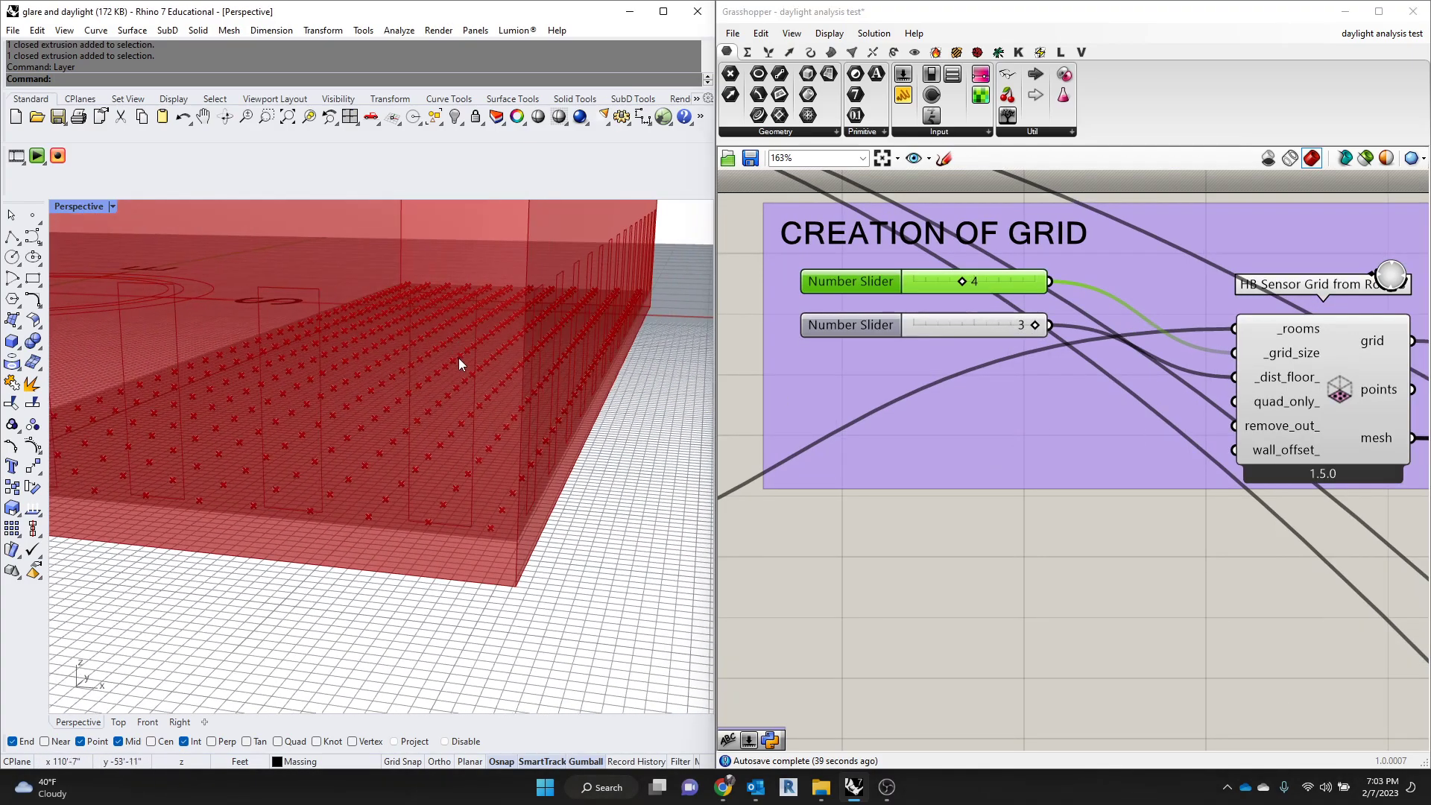
Disable the preview of the HB Sensor Grid from Rooms component
{"action": "scroll", "coordinate": [1054, 378], "scroll_direction": "down", "scroll_amount": 1}
{"action": "left_click", "coordinate": [1061, 370]}
{"action": "middle_click", "coordinate": [1071, 362]}
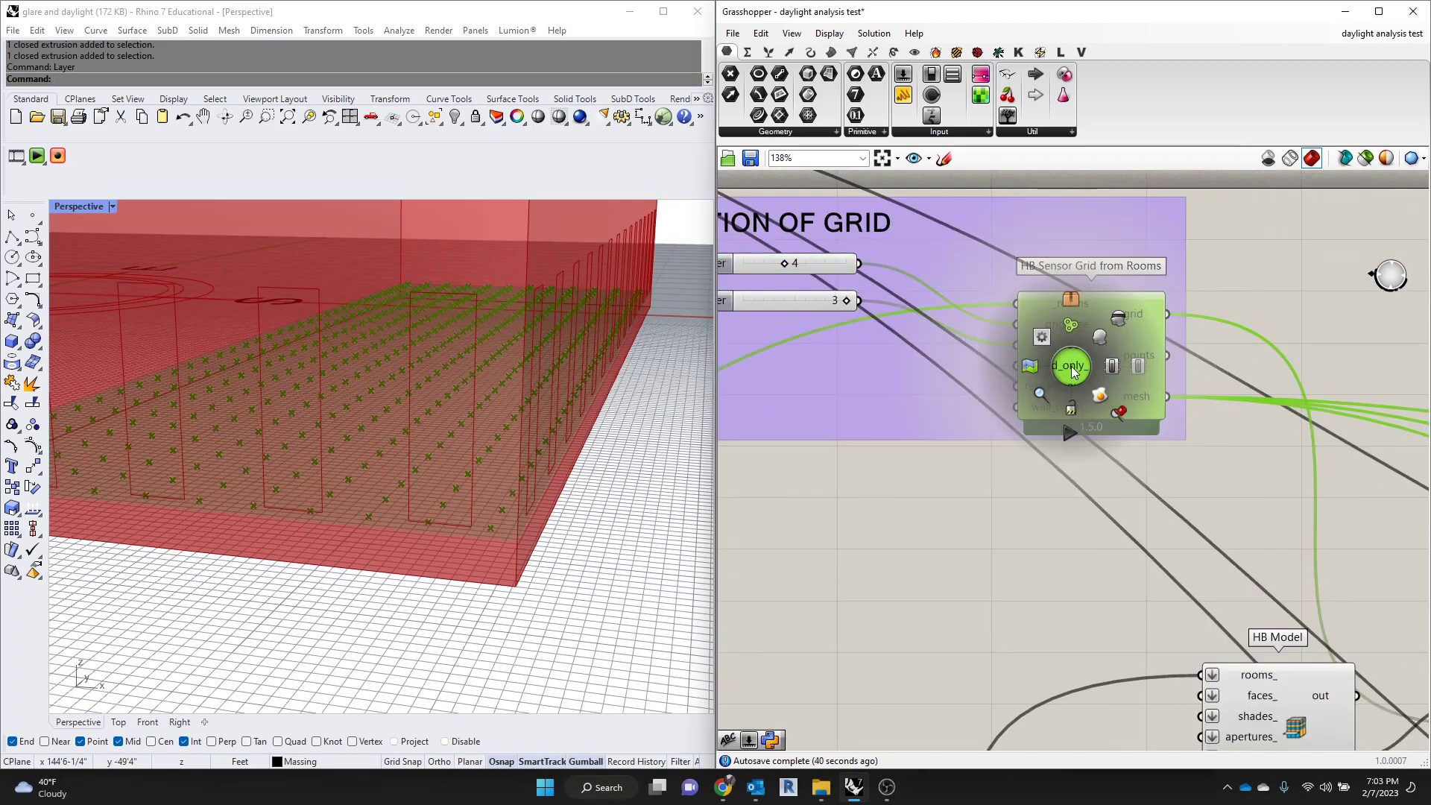
{"action": "left_click", "coordinate": [1107, 336]}
Examine the HB Model and HB Assign Grids and Views components and their connections to the annual daylight and direct sun hours groups
{"action": "scroll", "coordinate": [500, 446], "scroll_direction": "down", "scroll_amount": 4}
{"action": "scroll", "coordinate": [891, 388], "scroll_direction": "down", "scroll_amount": 3}
{"action": "scroll", "coordinate": [966, 475], "scroll_direction": "up", "scroll_amount": 1}
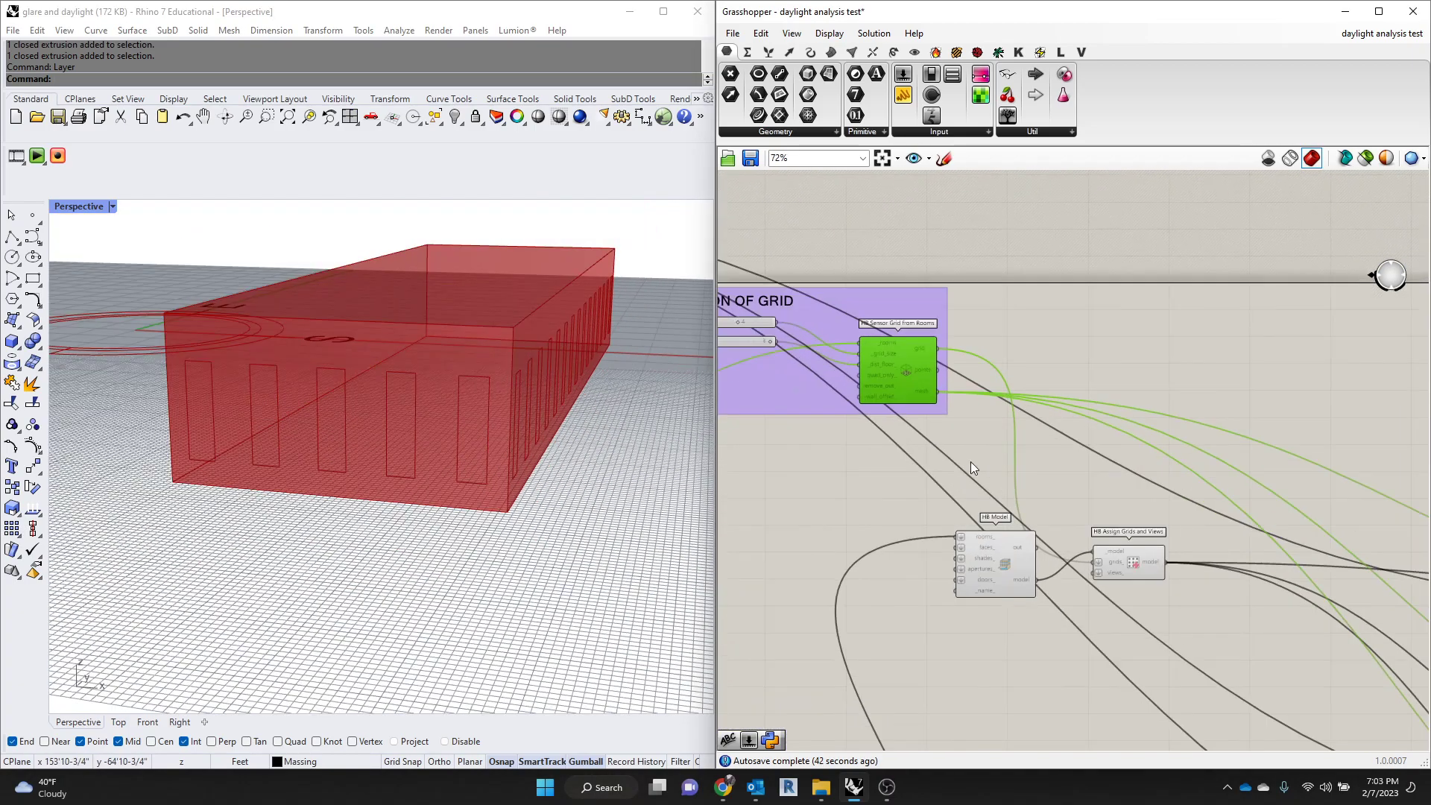
{"action": "scroll", "coordinate": [911, 356], "scroll_direction": "down", "scroll_amount": 2}
{"action": "scroll", "coordinate": [946, 492], "scroll_direction": "up", "scroll_amount": 3}
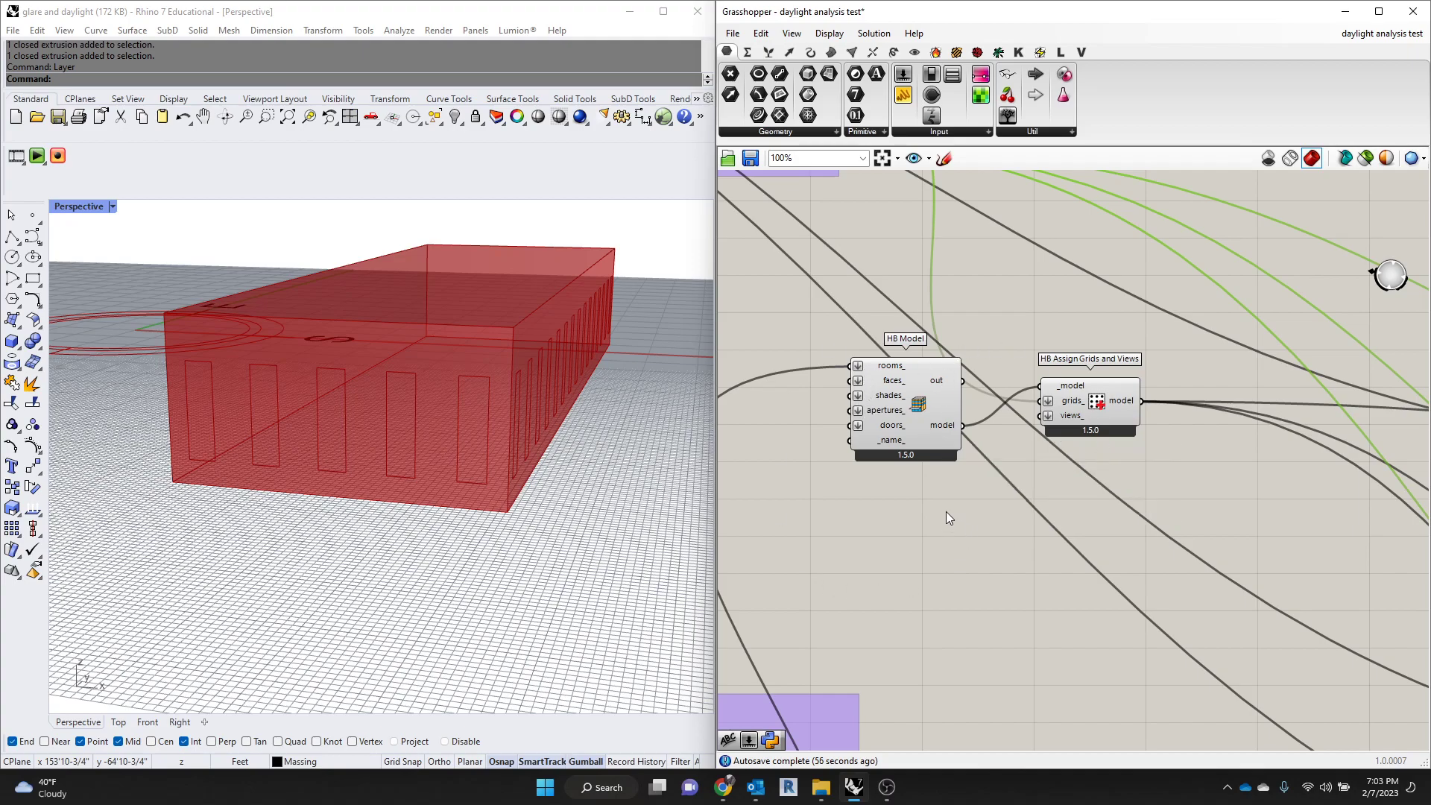
{"action": "scroll", "coordinate": [947, 512], "scroll_direction": "down", "scroll_amount": 2}
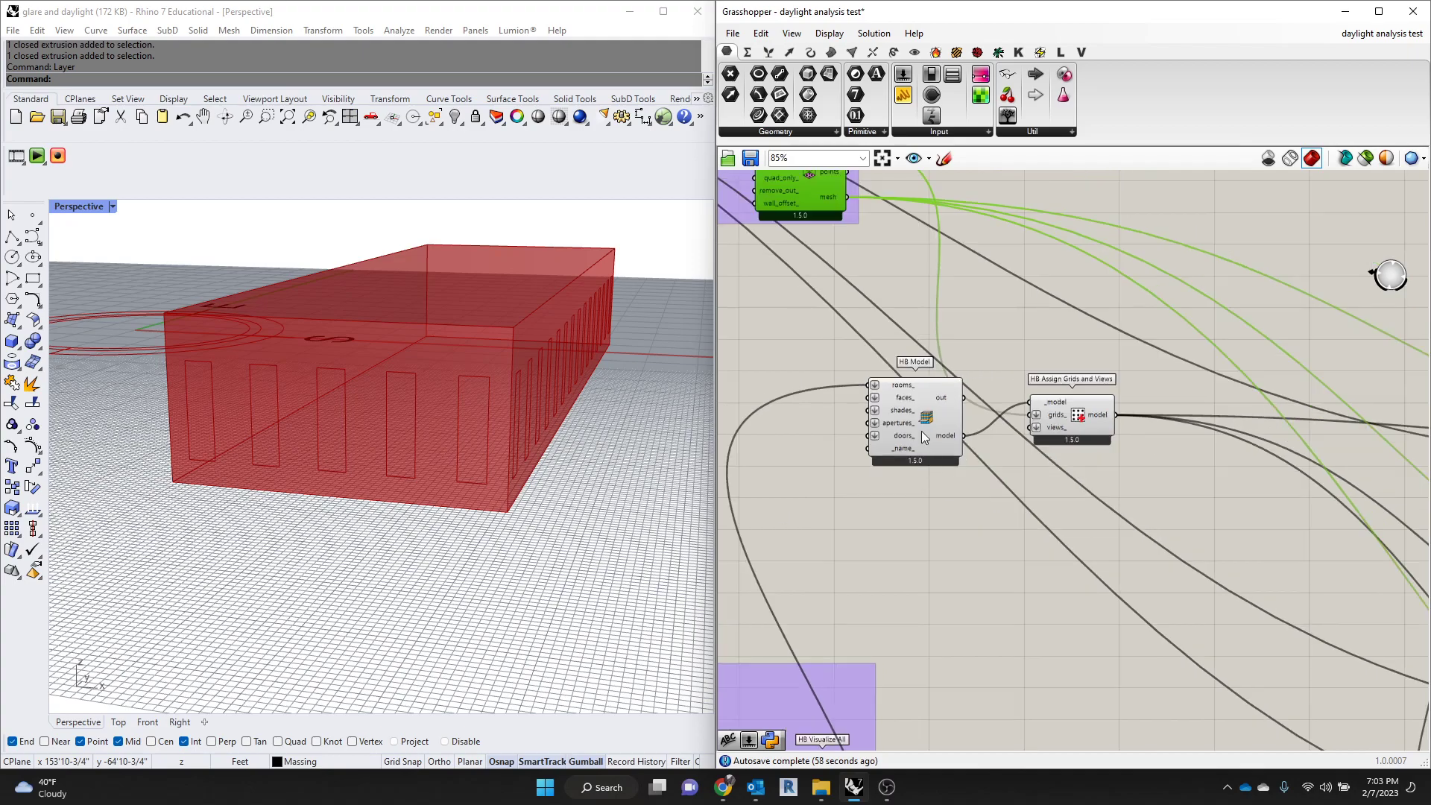
{"action": "scroll", "coordinate": [924, 445], "scroll_direction": "down", "scroll_amount": 3}
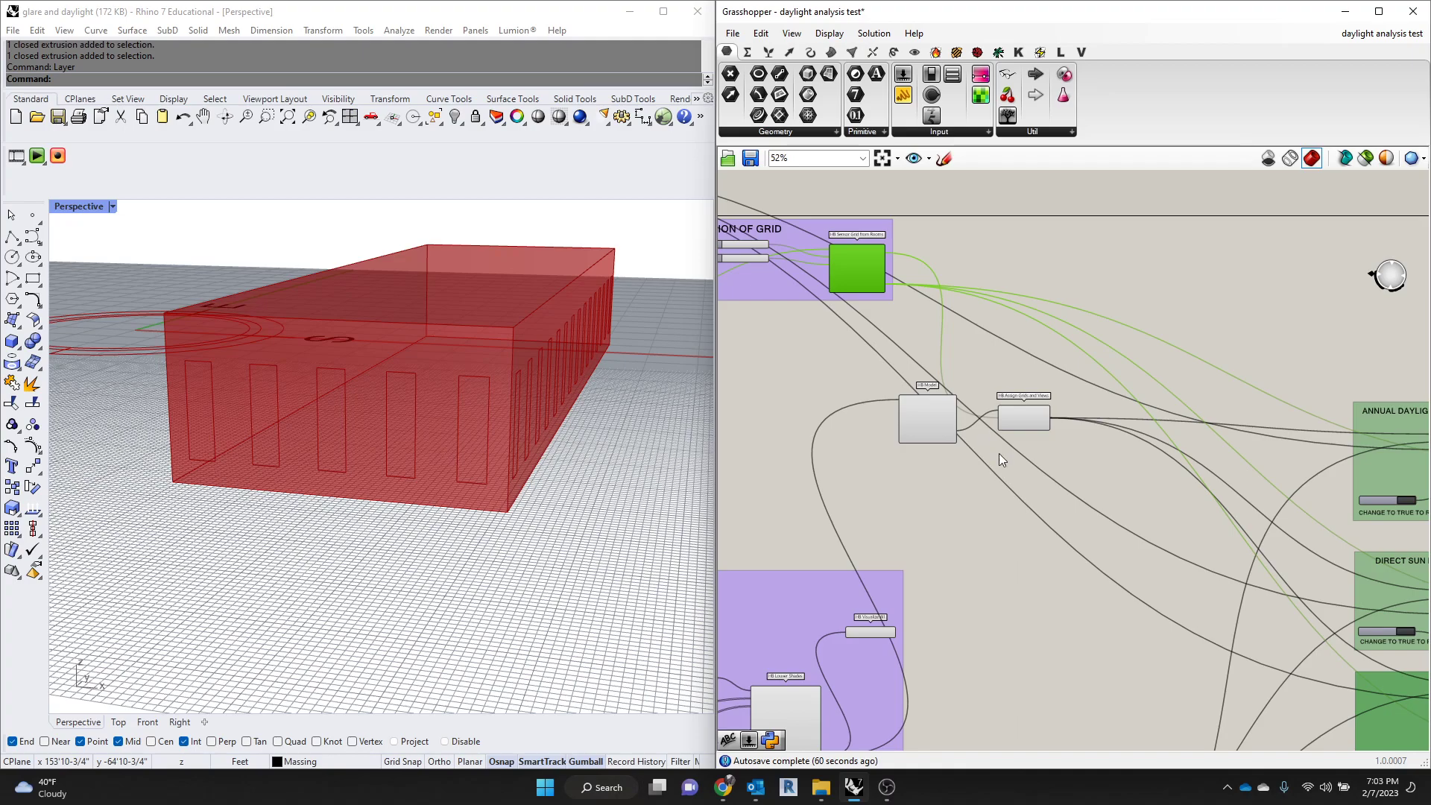
{"action": "scroll", "coordinate": [910, 413], "scroll_direction": "down", "scroll_amount": 3}
{"action": "scroll", "coordinate": [1179, 410], "scroll_direction": "up", "scroll_amount": 2}
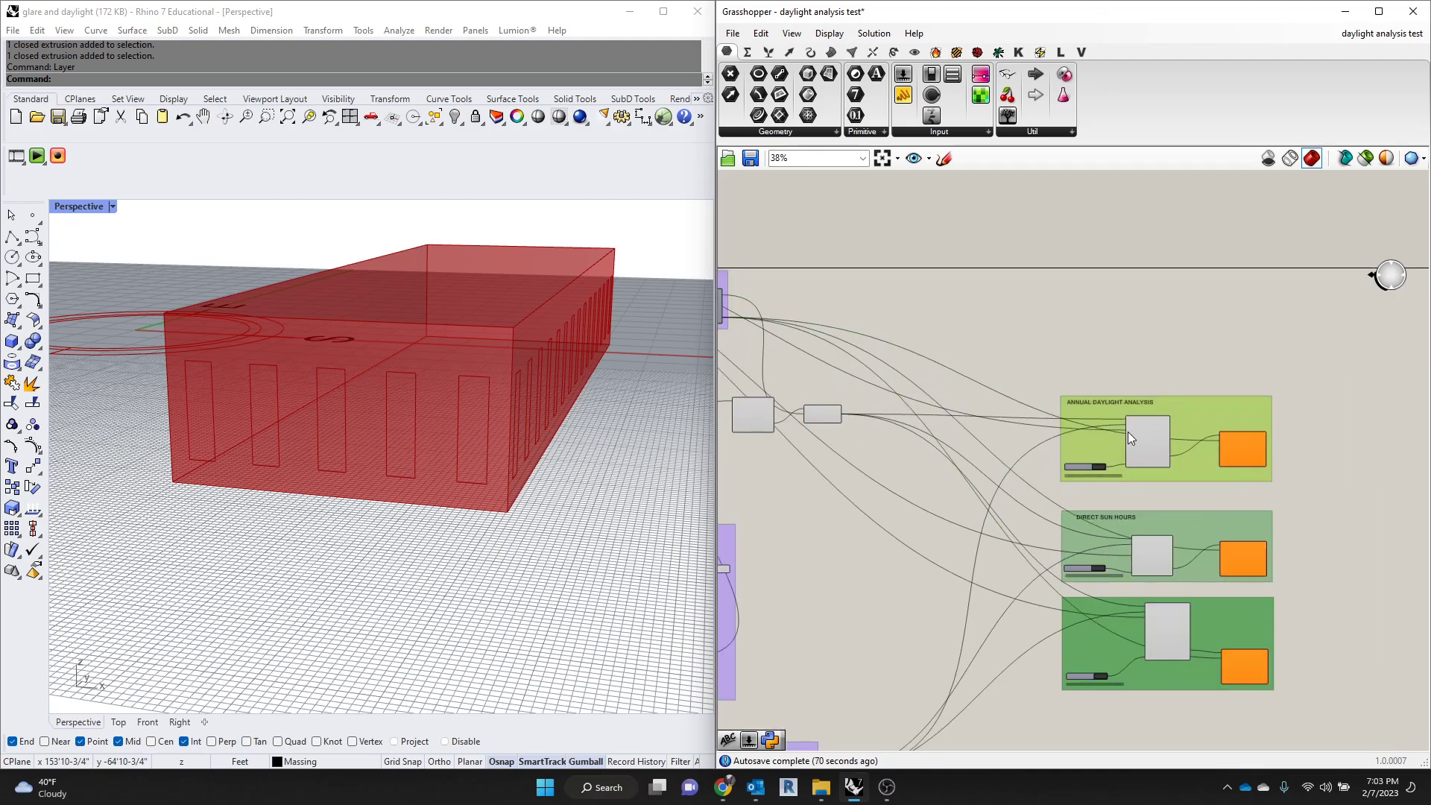
{"action": "scroll", "coordinate": [1129, 432], "scroll_direction": "down", "scroll_amount": 2}
{"action": "scroll", "coordinate": [1196, 480], "scroll_direction": "down", "scroll_amount": 2}
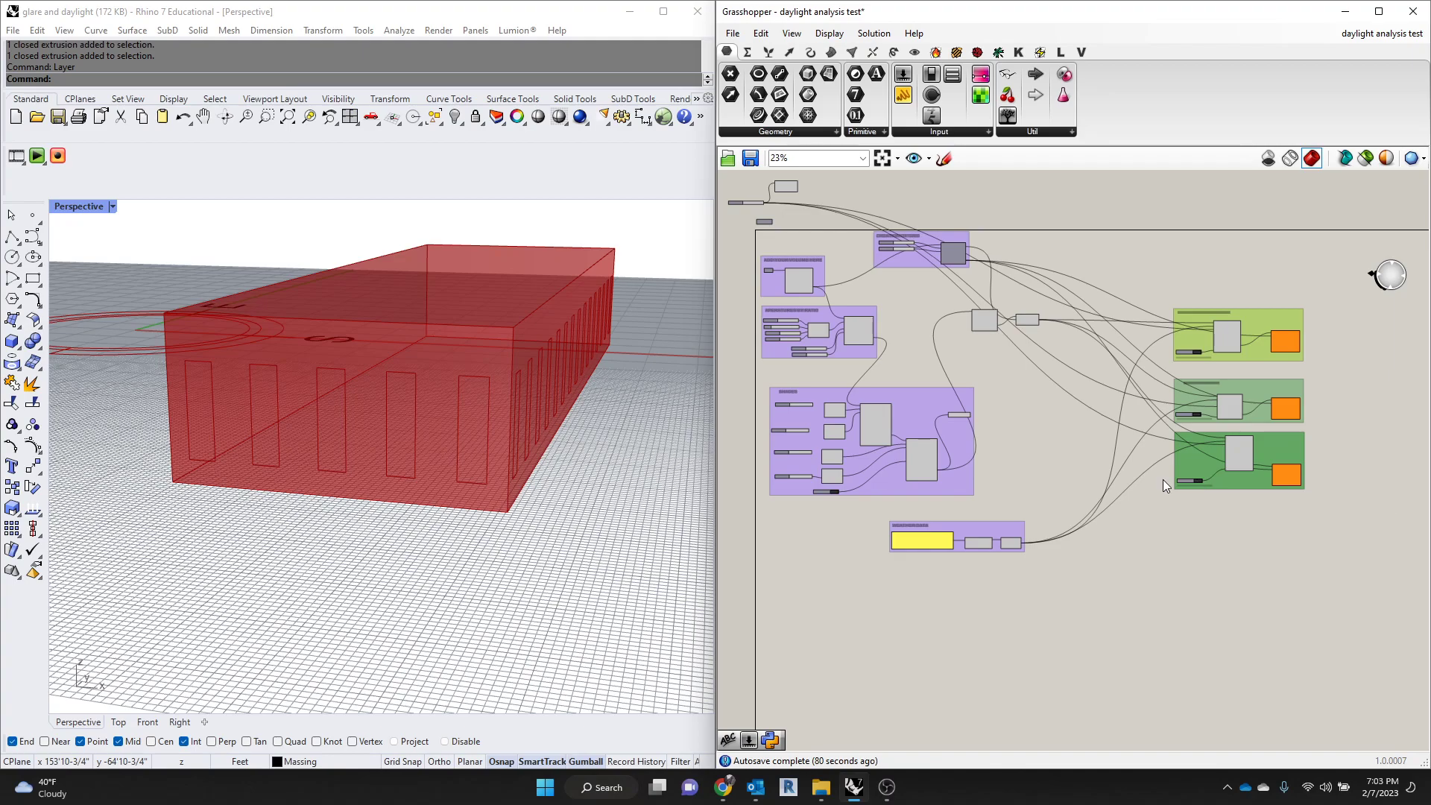
Examine the WEATHER DATA group's URL panel and weather components, and view the compass orientation beside the building
{"action": "scroll", "coordinate": [939, 544], "scroll_direction": "up", "scroll_amount": 10}
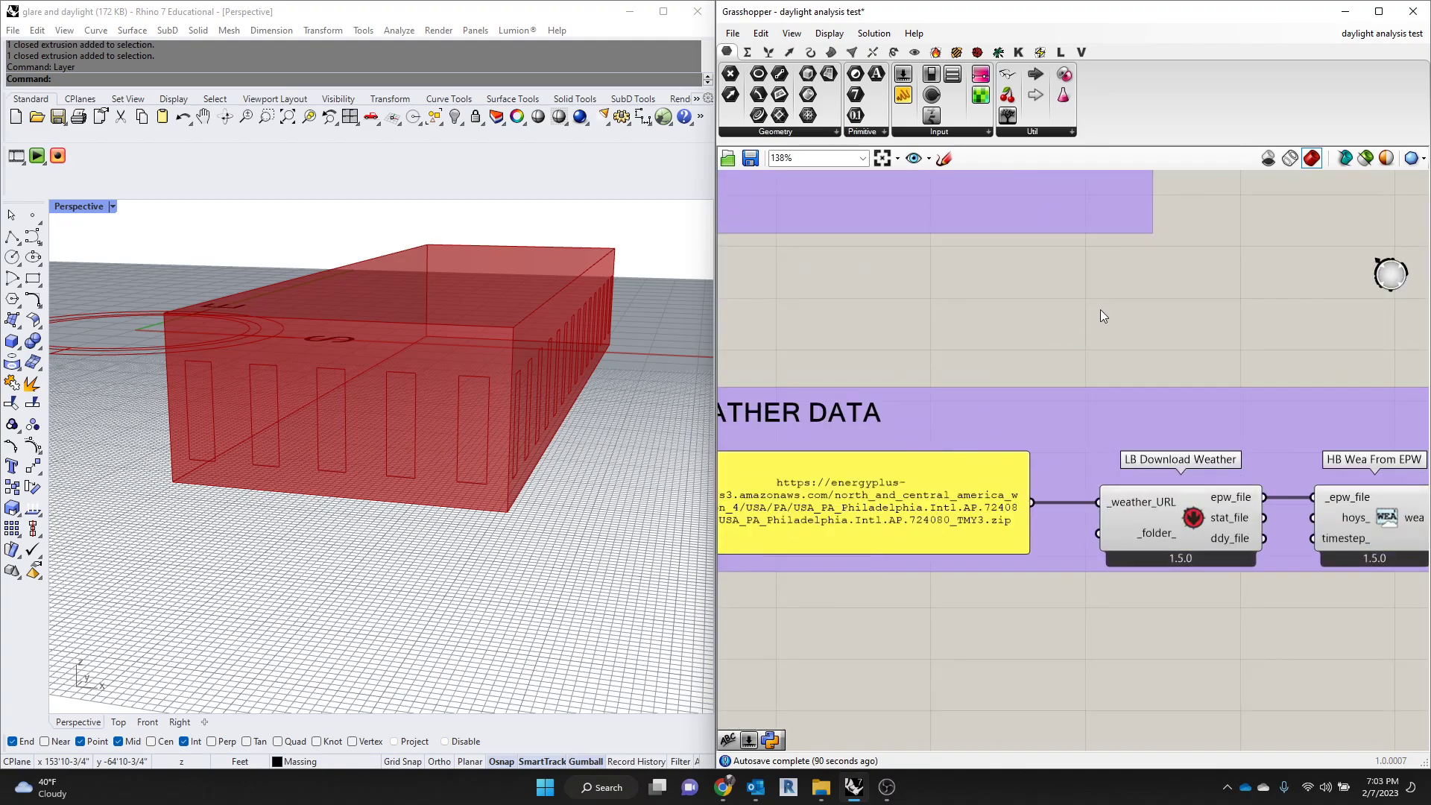
{"action": "scroll", "coordinate": [1100, 310], "scroll_direction": "down", "scroll_amount": 3}
{"action": "scroll", "coordinate": [879, 441], "scroll_direction": "up", "scroll_amount": 3}
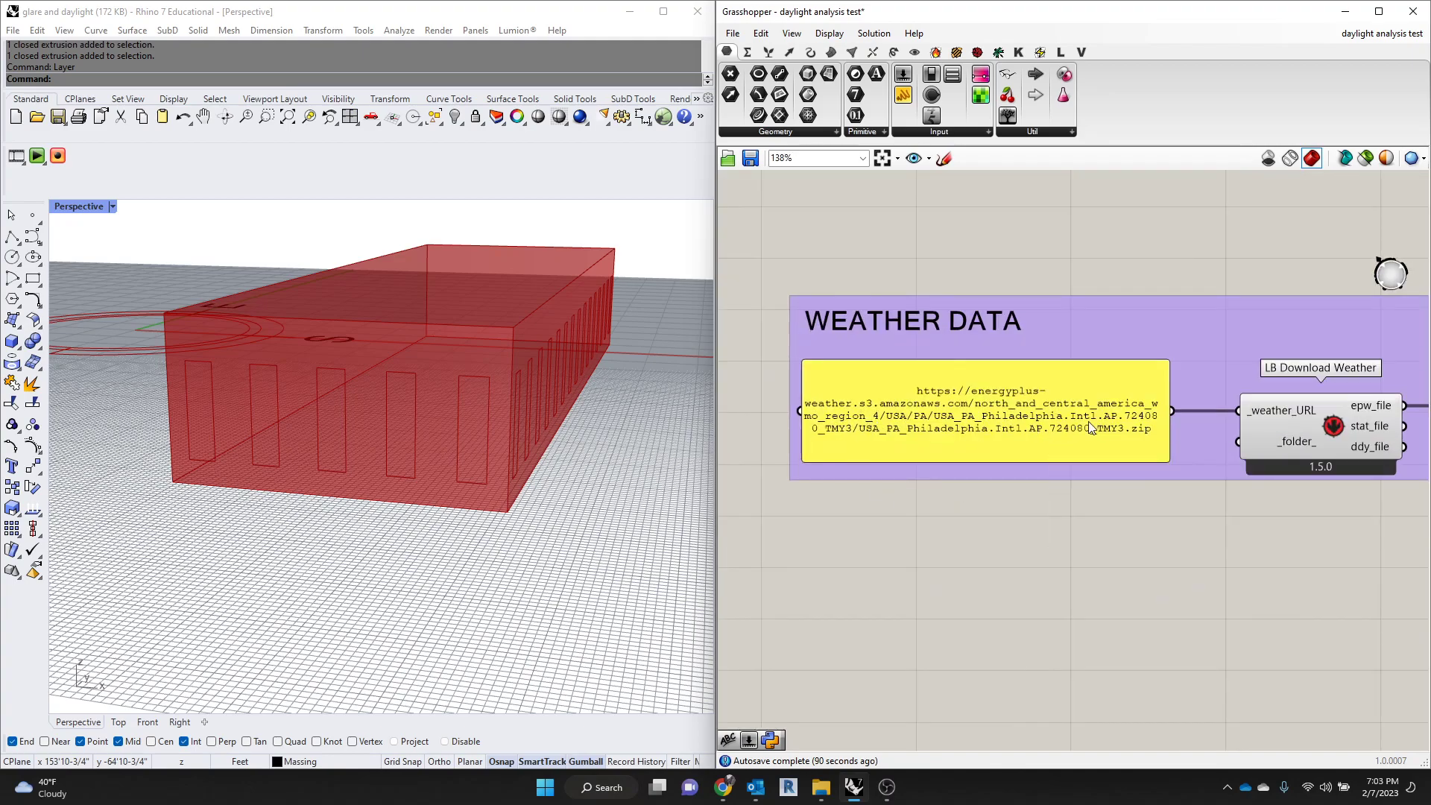
{"action": "scroll", "coordinate": [978, 414], "scroll_direction": "down", "scroll_amount": 2}
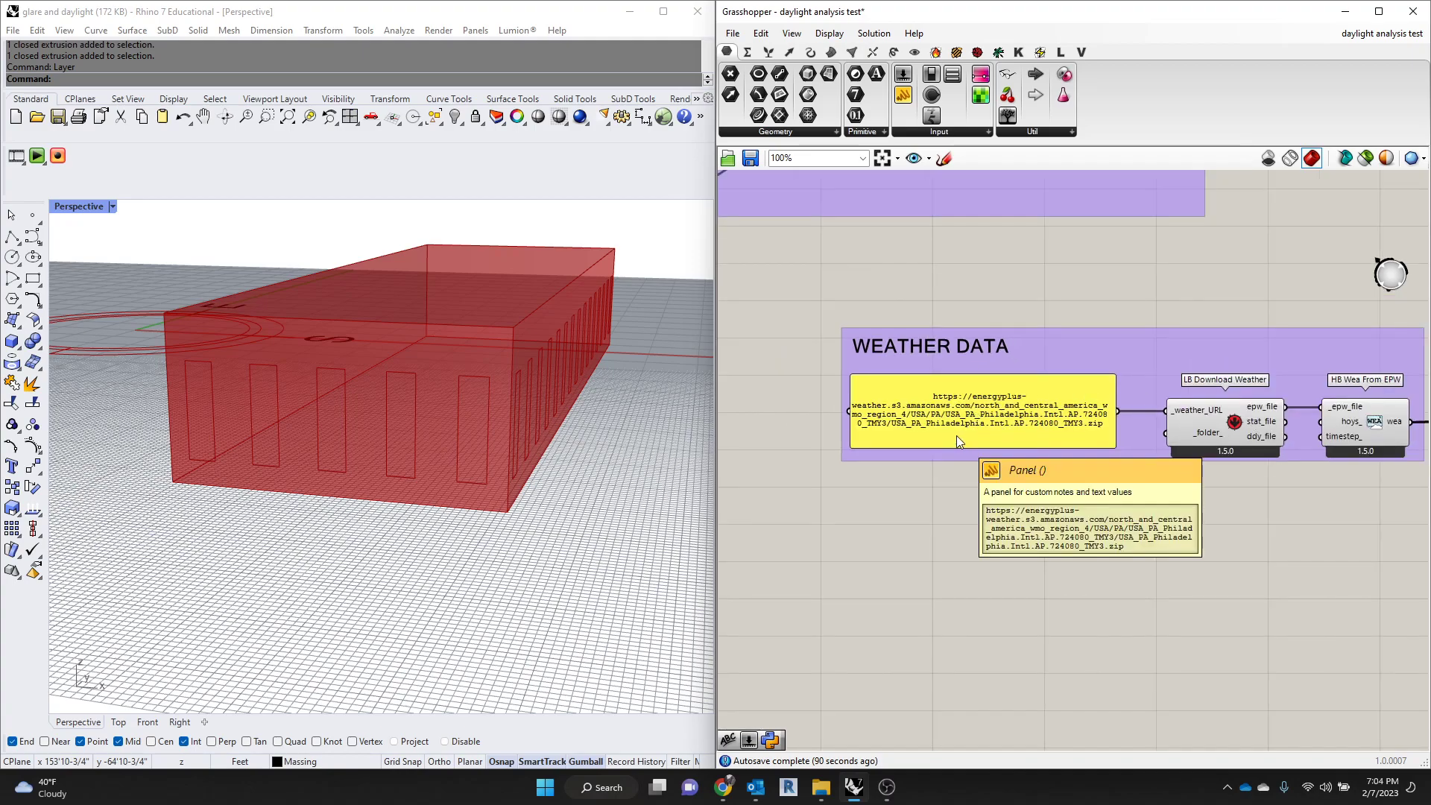
{"action": "scroll", "coordinate": [1030, 490], "scroll_direction": "down", "scroll_amount": 8}
{"action": "scroll", "coordinate": [359, 343], "scroll_direction": "down", "scroll_amount": 3}
{"action": "right_click_drag", "start_coordinate": [359, 342], "coordinate": [331, 431]}
{"action": "scroll", "coordinate": [350, 317], "scroll_direction": "up", "scroll_amount": 5}
{"action": "scroll", "coordinate": [361, 319], "scroll_direction": "down", "scroll_amount": 4}
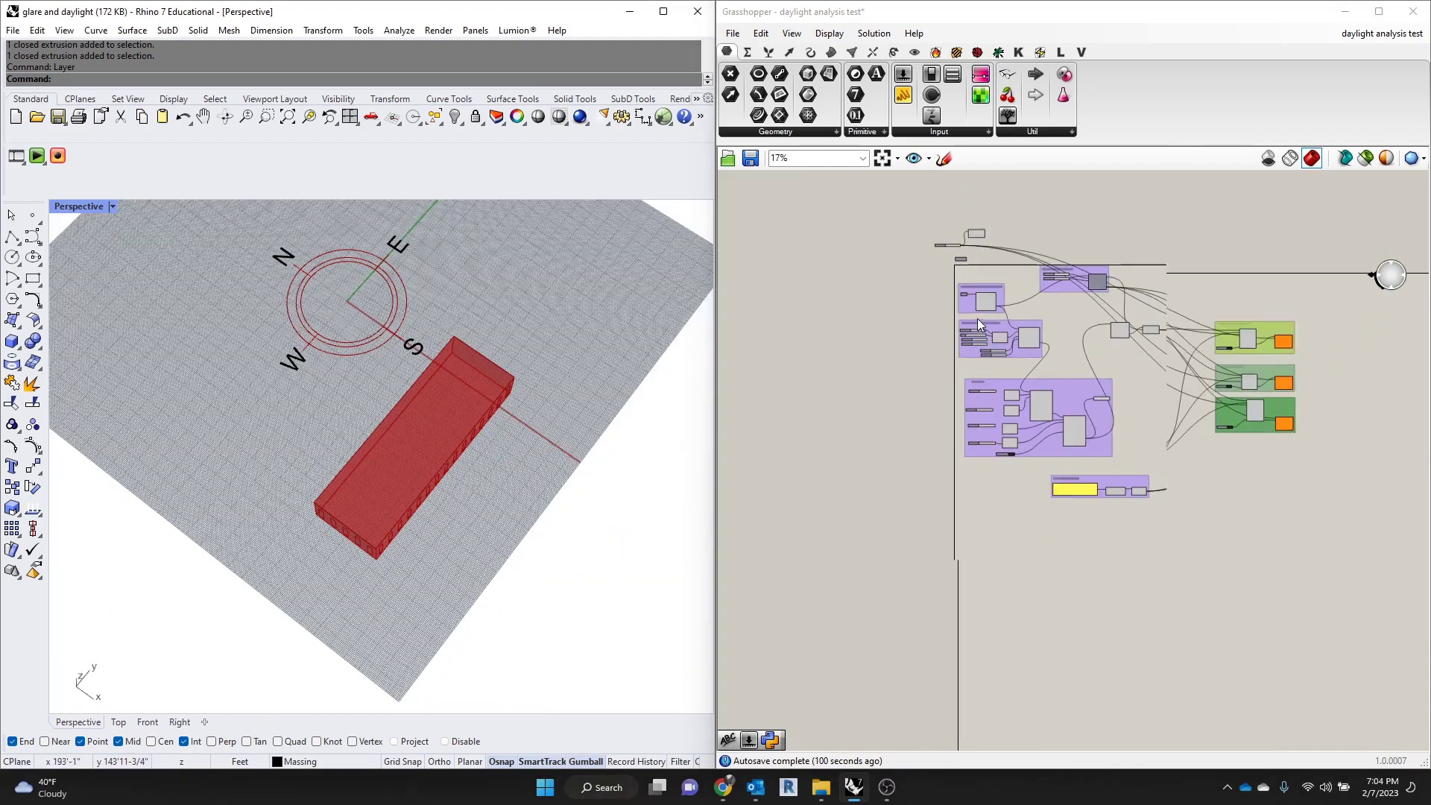
Add a Scribble note reading "ADJUST NORTH" beside the LB Compass component and its slider
{"action": "scroll", "coordinate": [976, 316], "scroll_direction": "up", "scroll_amount": 5}
{"action": "double_click", "coordinate": [878, 308]}
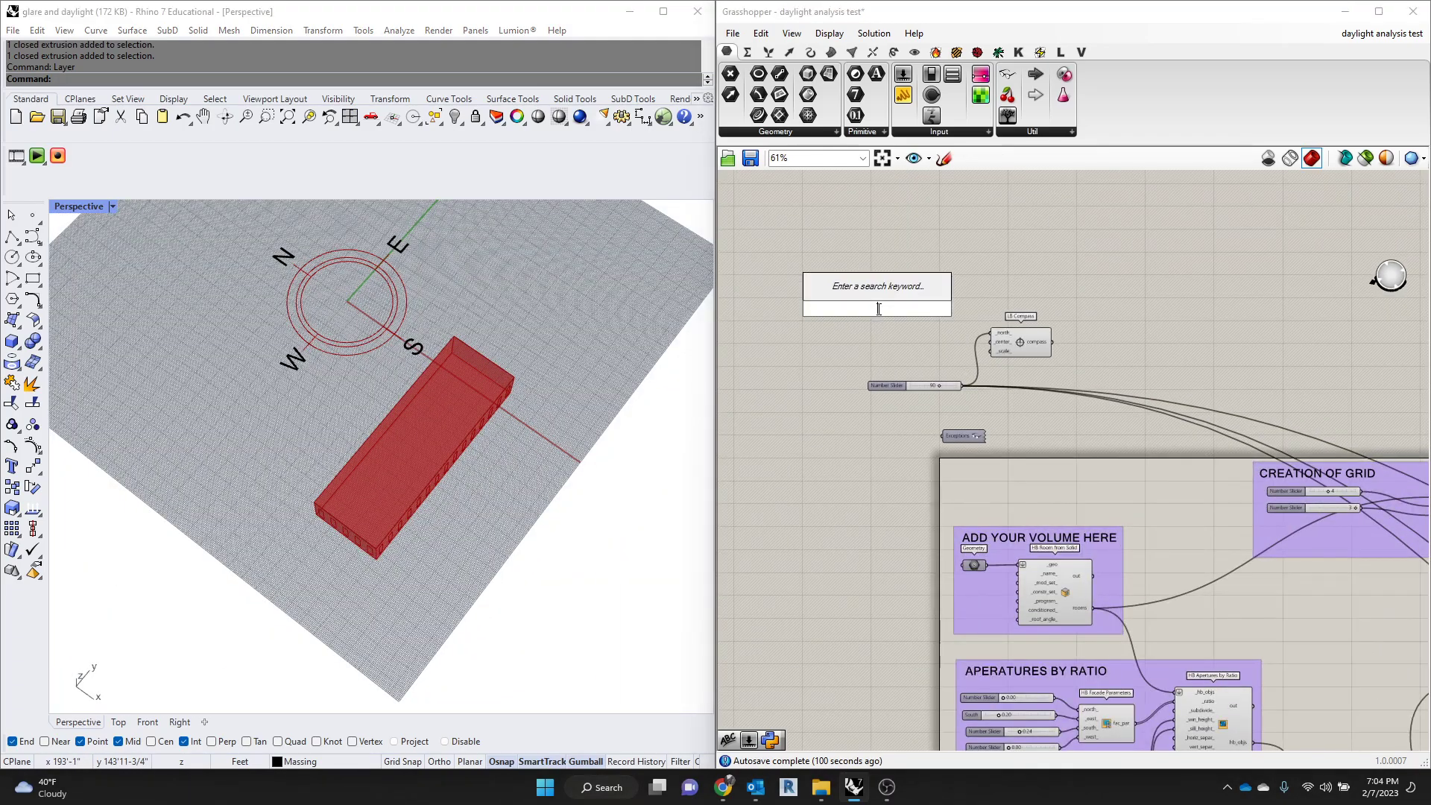
{"action": "type", "text": "scribble"}
{"action": "key", "text": "Return"}
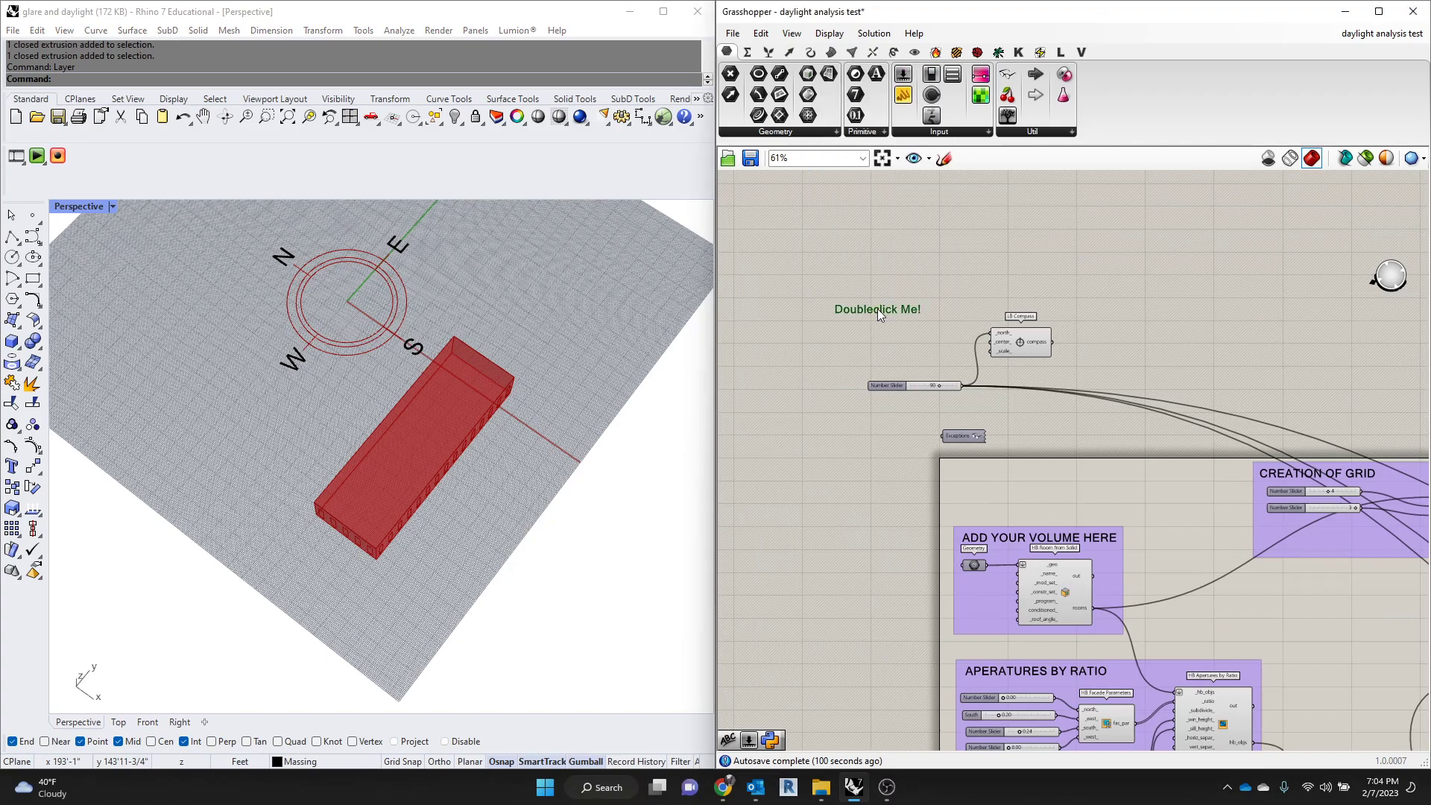
{"action": "double_click", "coordinate": [878, 308]}
{"action": "type", "text": "ADJUST"}
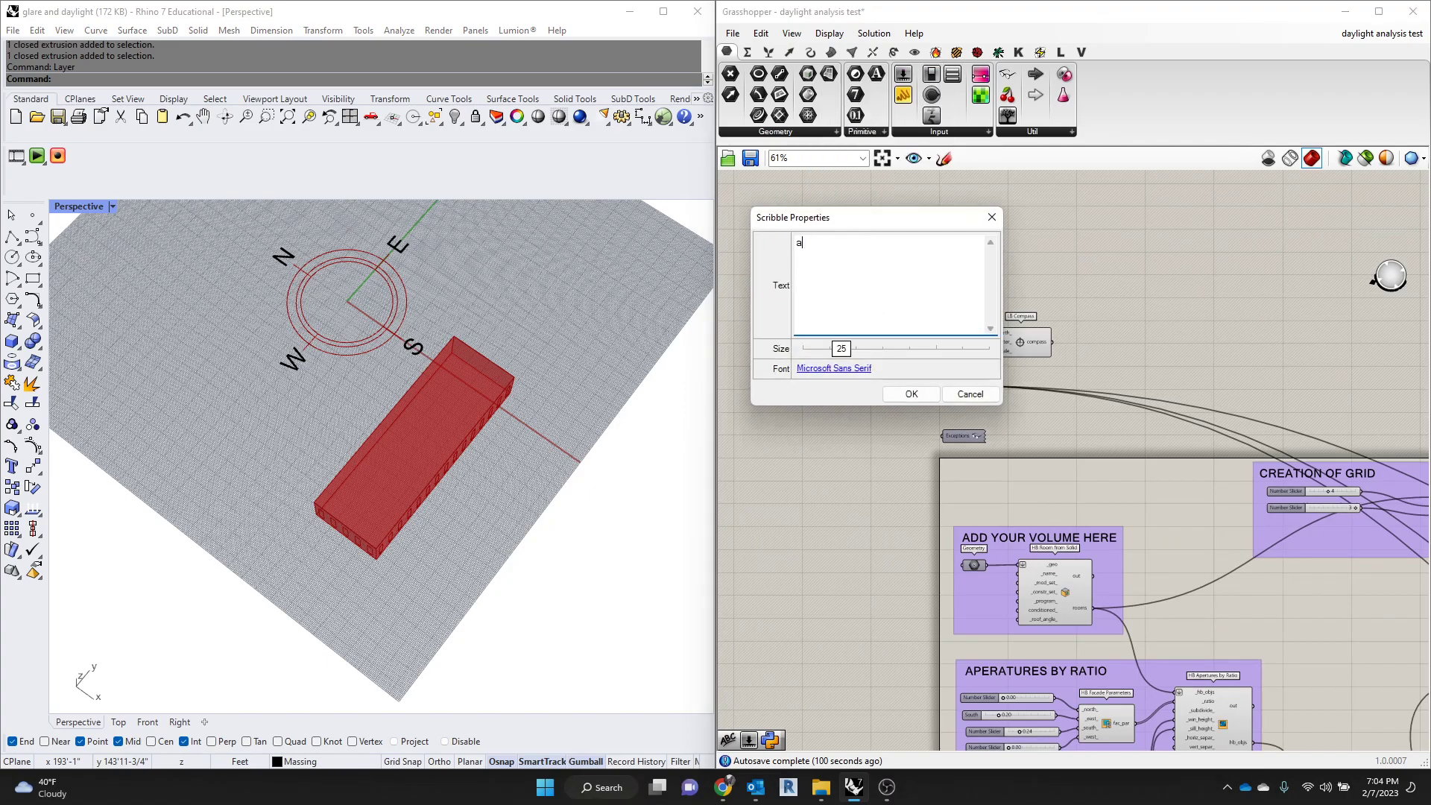
{"action": "type", "text": " NORTH"}
{"action": "left_click", "coordinate": [911, 395]}
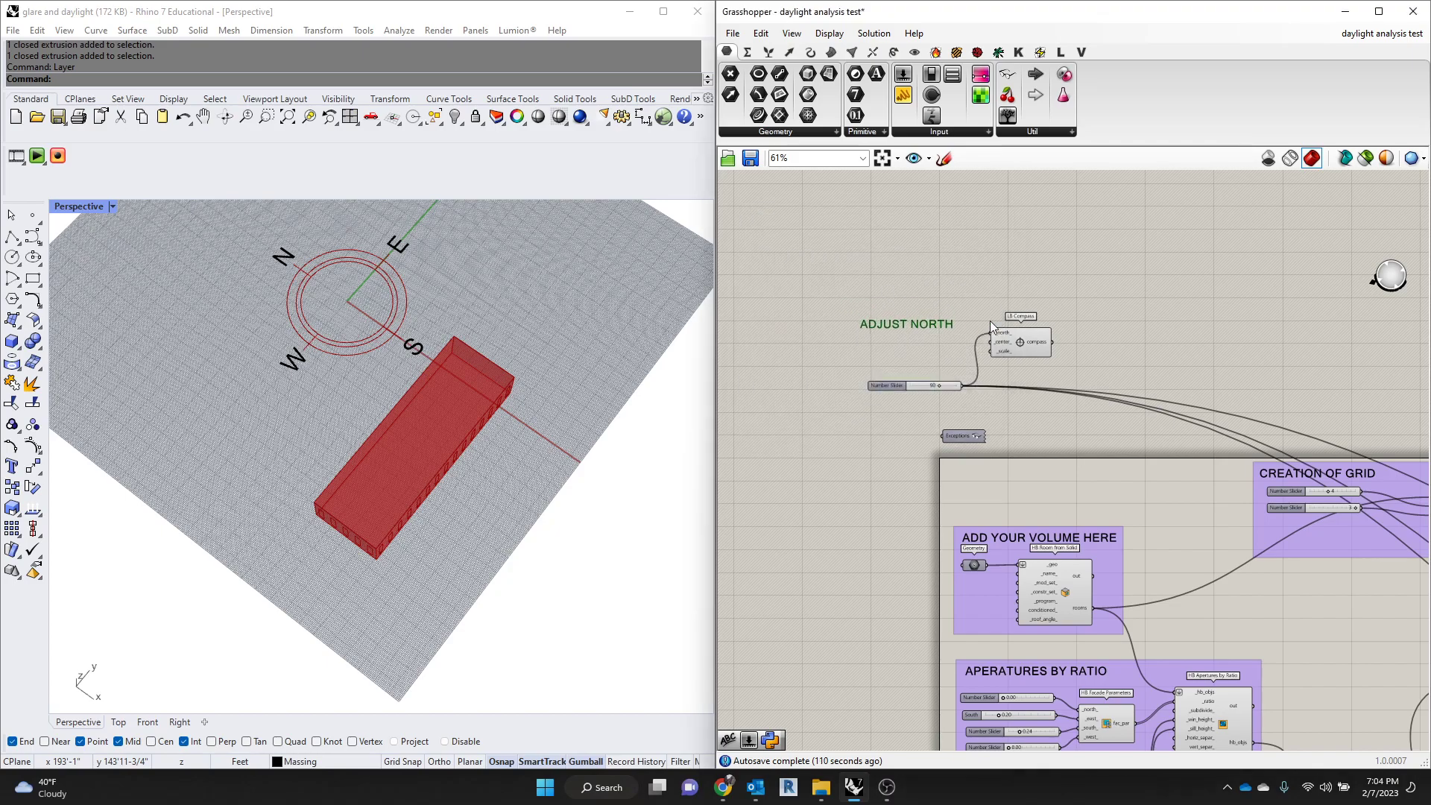
Group the ADJUST NORTH note with the LB Compass component and its north slider
{"action": "scroll", "coordinate": [1021, 314], "scroll_direction": "up", "scroll_amount": 2}
{"action": "left_click_drag", "start_coordinate": [1112, 280], "coordinate": [751, 440]}
{"action": "key", "text": "ctrl+g"}
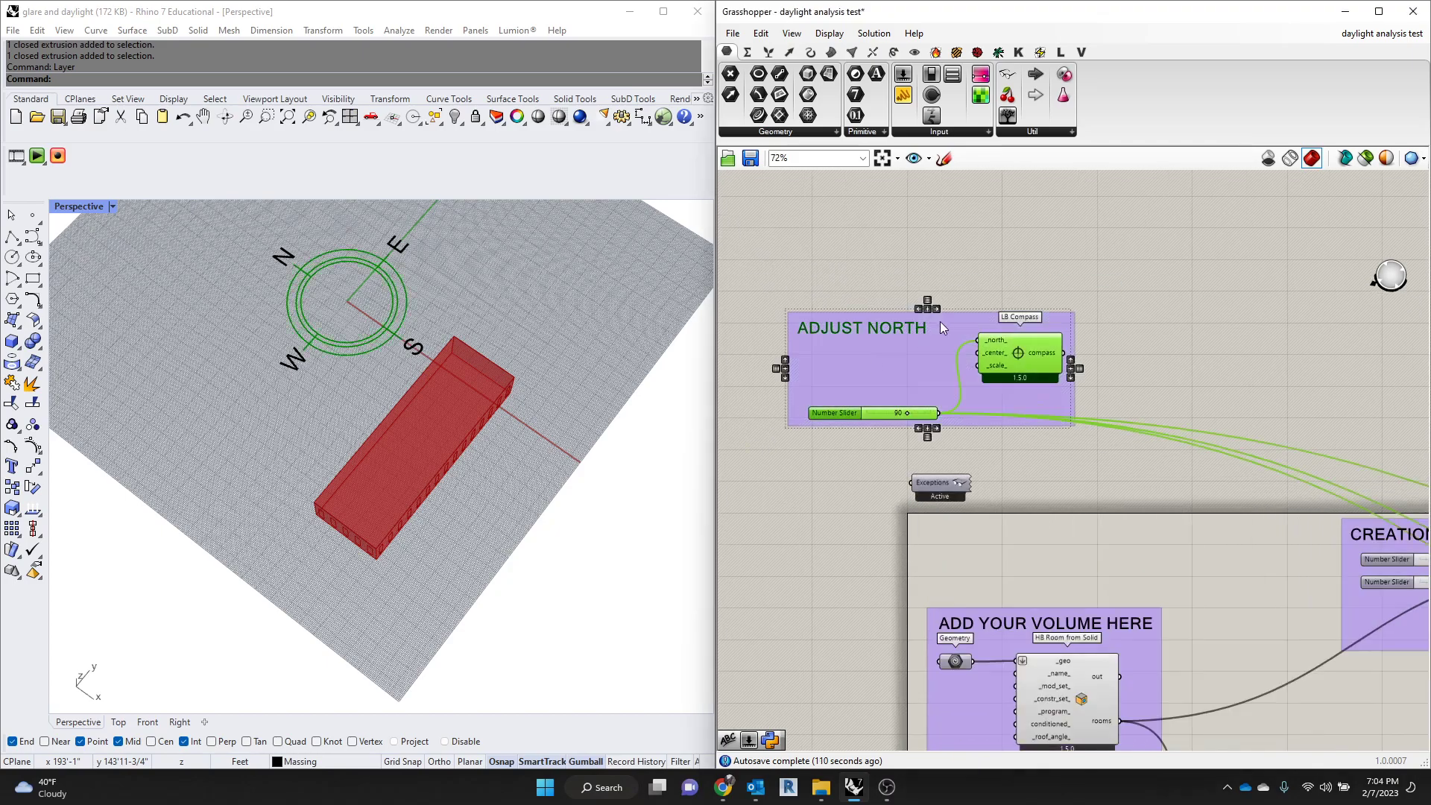
Move the ADJUST NORTH group down into the main script area, by the SHADES and WEATHER DATA groups
{"action": "scroll", "coordinate": [939, 321], "scroll_direction": "down", "scroll_amount": 4}
{"action": "left_click_drag", "start_coordinate": [915, 343], "coordinate": [1053, 718]}
{"action": "scroll", "coordinate": [1009, 398], "scroll_direction": "down", "scroll_amount": 3}
{"action": "scroll", "coordinate": [938, 491], "scroll_direction": "down", "scroll_amount": 4}
{"action": "scroll", "coordinate": [993, 632], "scroll_direction": "up", "scroll_amount": 4}
{"action": "scroll", "coordinate": [1000, 575], "scroll_direction": "up", "scroll_amount": 1}
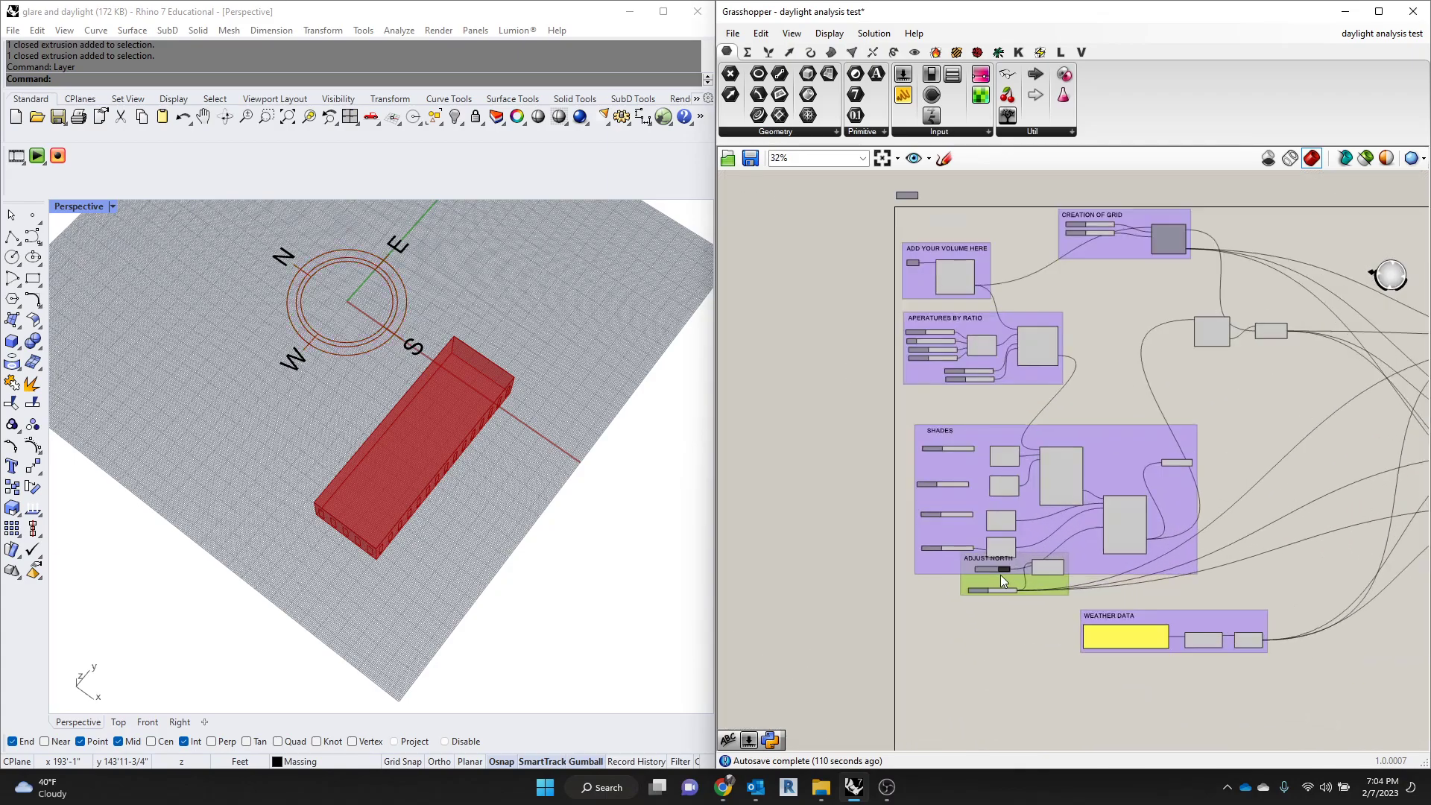
{"action": "scroll", "coordinate": [1000, 575], "scroll_direction": "up", "scroll_amount": 1}
{"action": "double_click", "coordinate": [820, 427]}
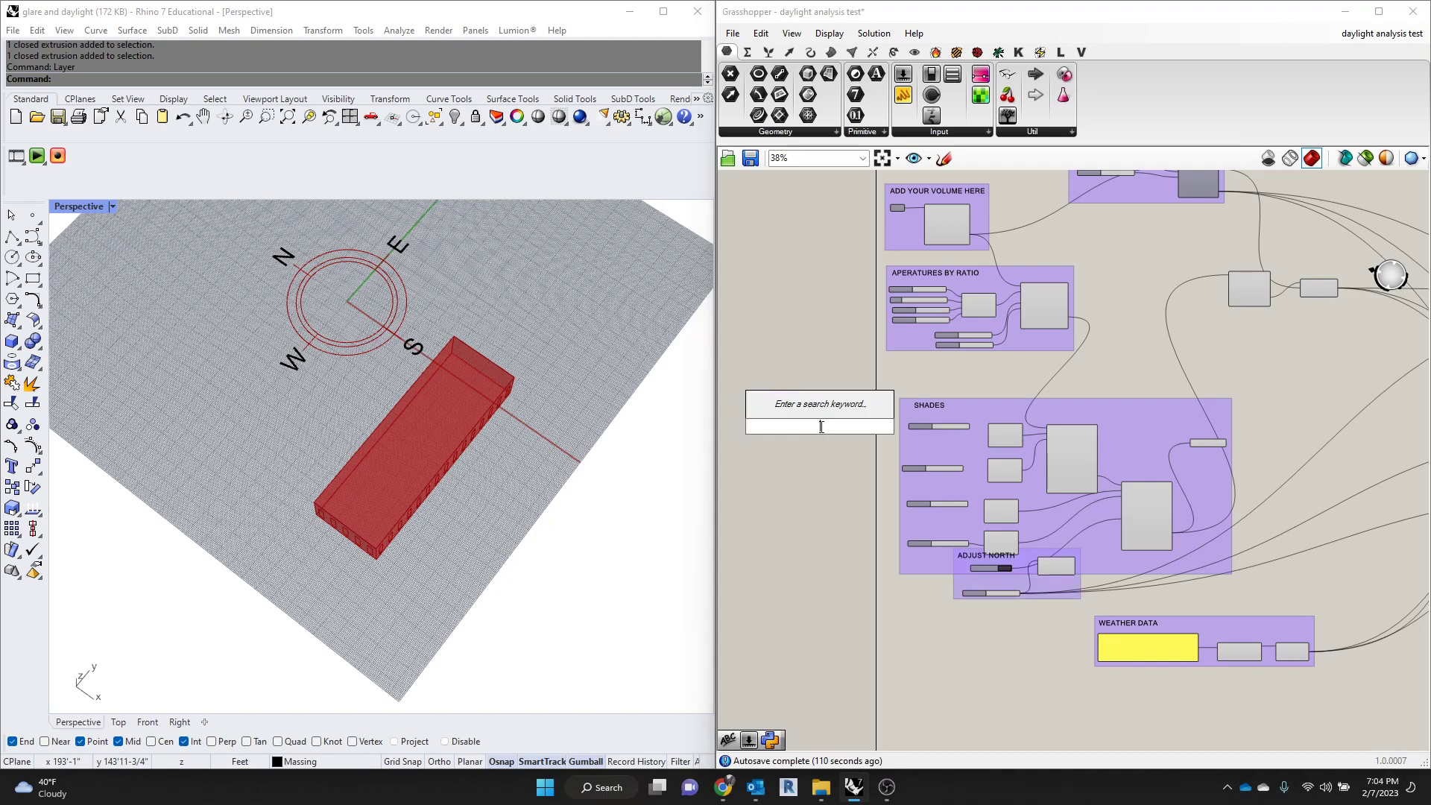
{"action": "type", "text": "SCRI"}
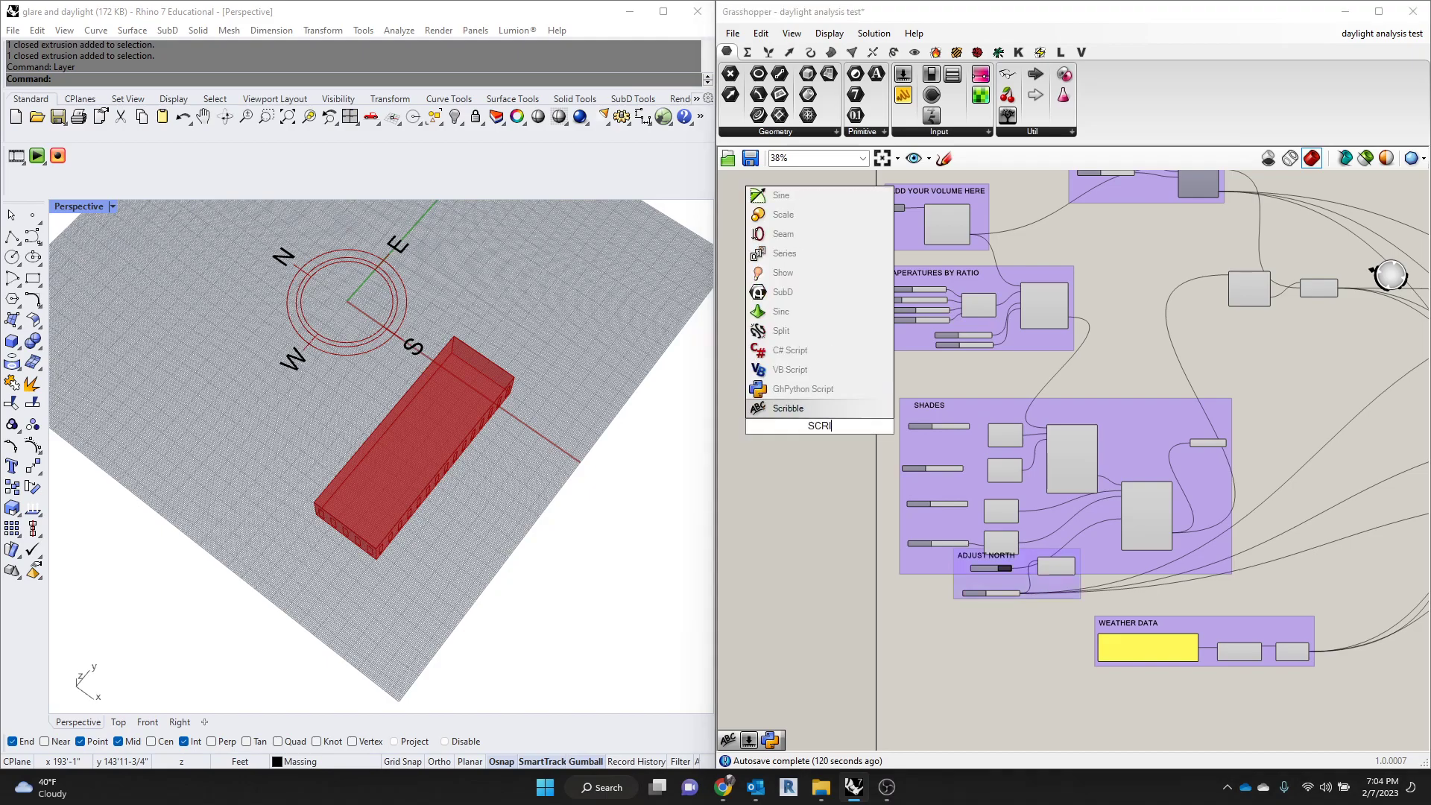
{"action": "key", "text": "Escape"}
Place the ADJUST NORTH group directly below APERATURES BY RATIO and shift the SHADES group down to make room for it
{"action": "scroll", "coordinate": [1026, 548], "scroll_direction": "up", "scroll_amount": 1}
{"action": "left_click_drag", "start_coordinate": [1026, 549], "coordinate": [946, 338]}
{"action": "scroll", "coordinate": [945, 332], "scroll_direction": "down", "scroll_amount": 4}
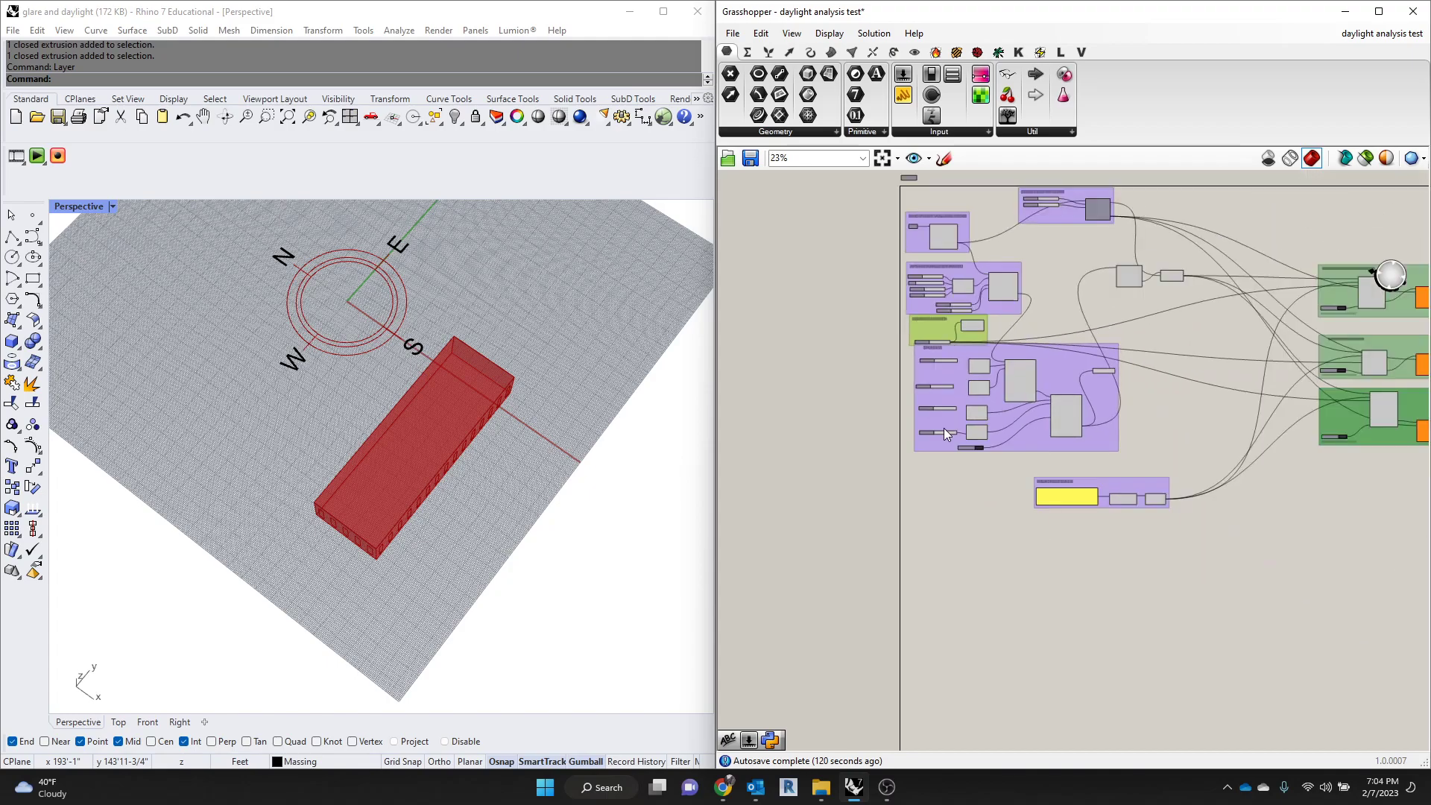
{"action": "left_click_drag", "start_coordinate": [1039, 444], "coordinate": [1030, 461]}
{"action": "scroll", "coordinate": [963, 333], "scroll_direction": "up", "scroll_amount": 4}
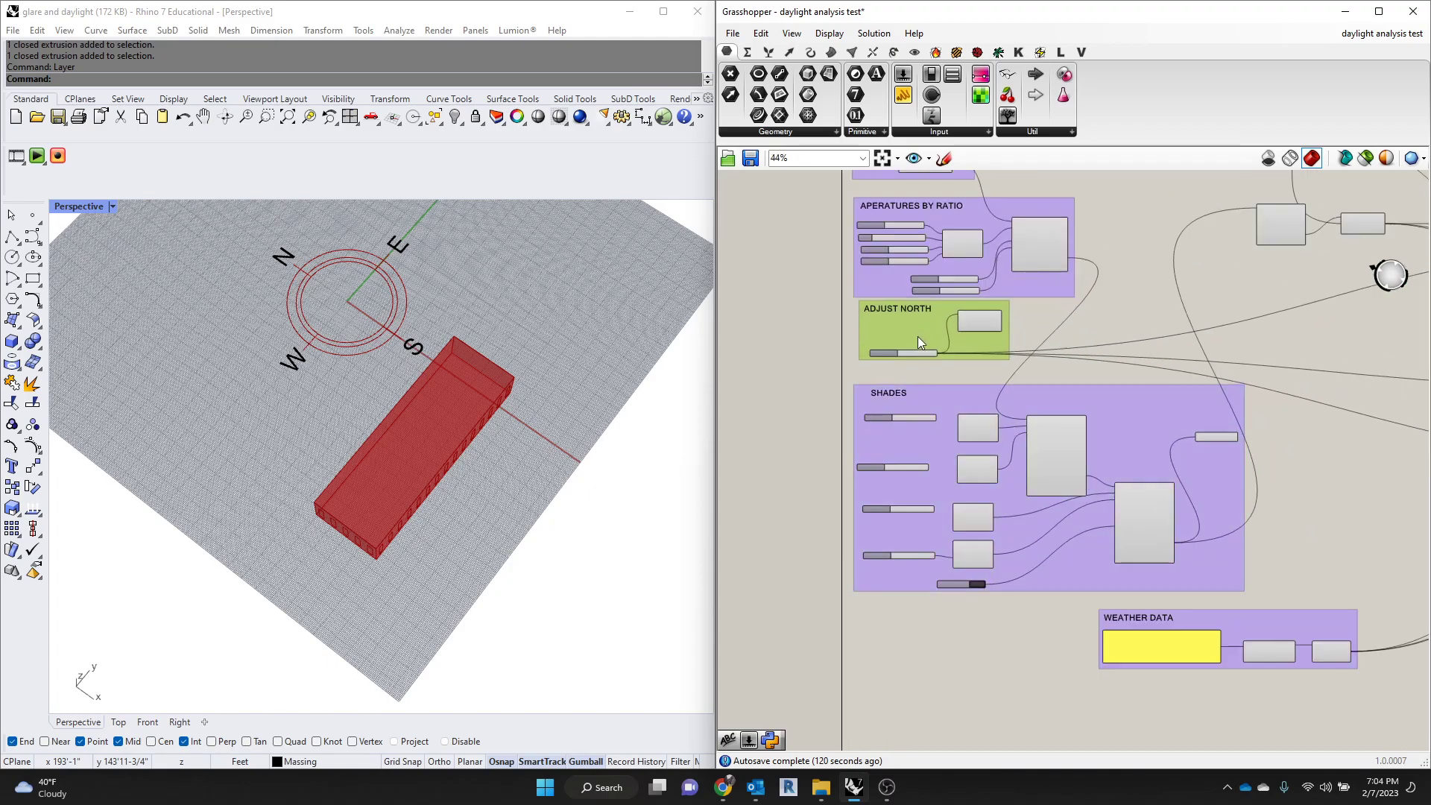
Shift the LB Compass component slightly within the ADJUST NORTH group
{"action": "scroll", "coordinate": [915, 325], "scroll_direction": "up", "scroll_amount": 7}
{"action": "middle_click", "coordinate": [940, 318]}
{"action": "scroll", "coordinate": [315, 286], "scroll_direction": "up", "scroll_amount": 6}
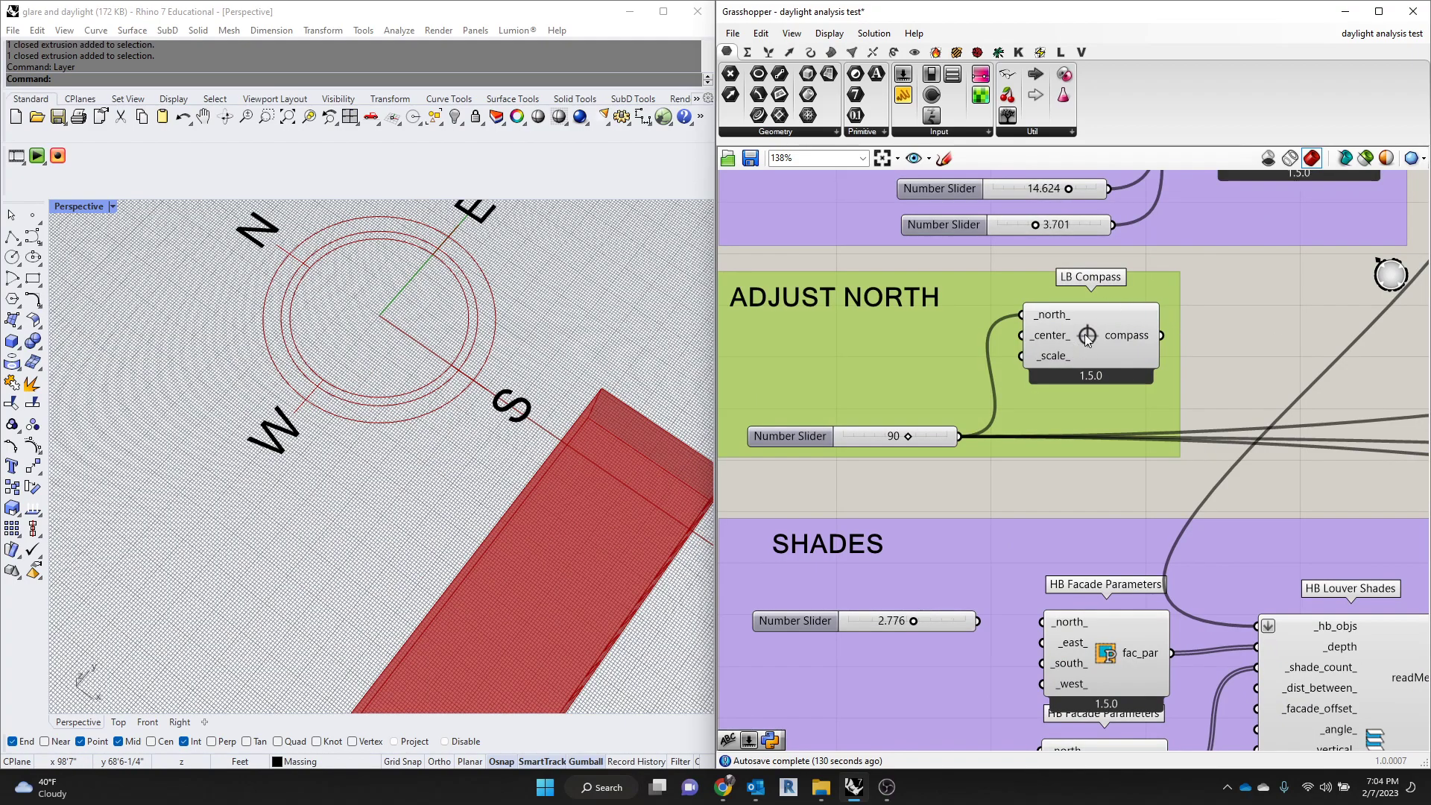
{"action": "left_click_drag", "start_coordinate": [1076, 342], "coordinate": [1079, 338]}
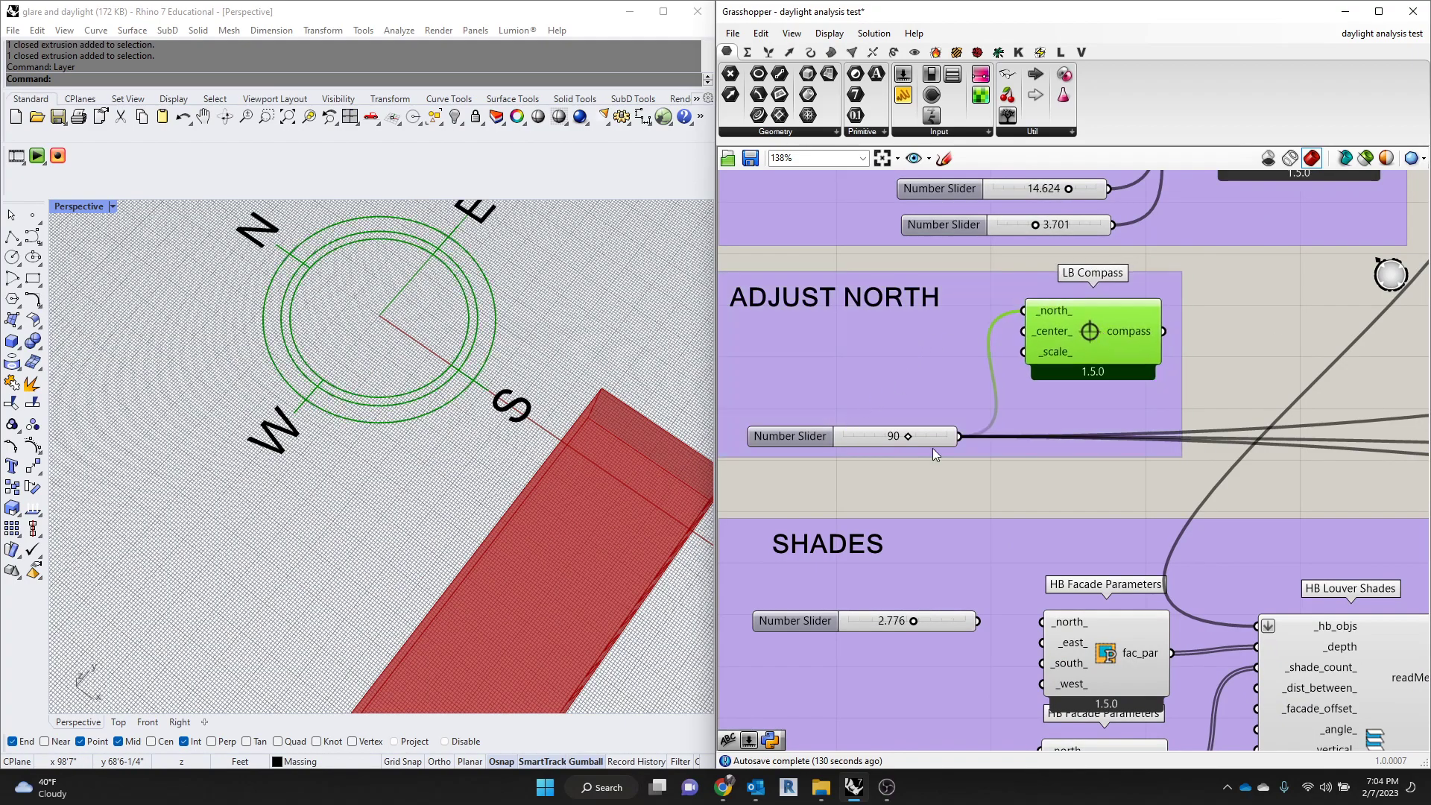
Try a slightly different value on the ADJUST NORTH slider and set it back to 90
{"action": "mouse_move", "coordinate": [910, 440]}
{"action": "left_mouse_down"}
{"action": "mouse_move", "coordinate": [860, 442]}
{"action": "mouse_move", "coordinate": [955, 436]}
{"action": "mouse_move", "coordinate": [842, 440]}
{"action": "mouse_move", "coordinate": [908, 445]}
{"action": "left_mouse_up"}
{"action": "left_click", "coordinate": [893, 441]}
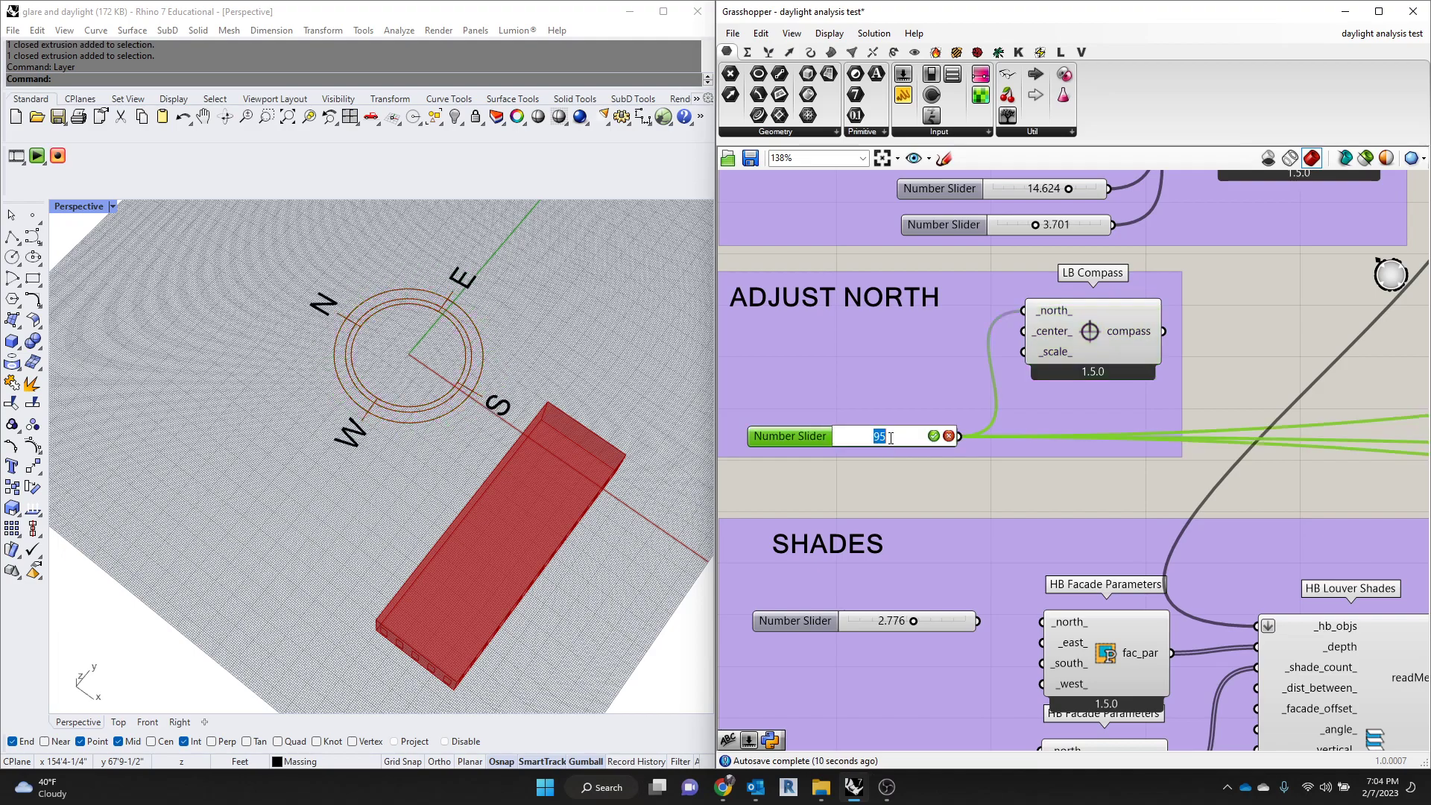
{"action": "double_click", "coordinate": [897, 432]}
{"action": "type", "text": "90"}
{"action": "key", "text": "Return"}
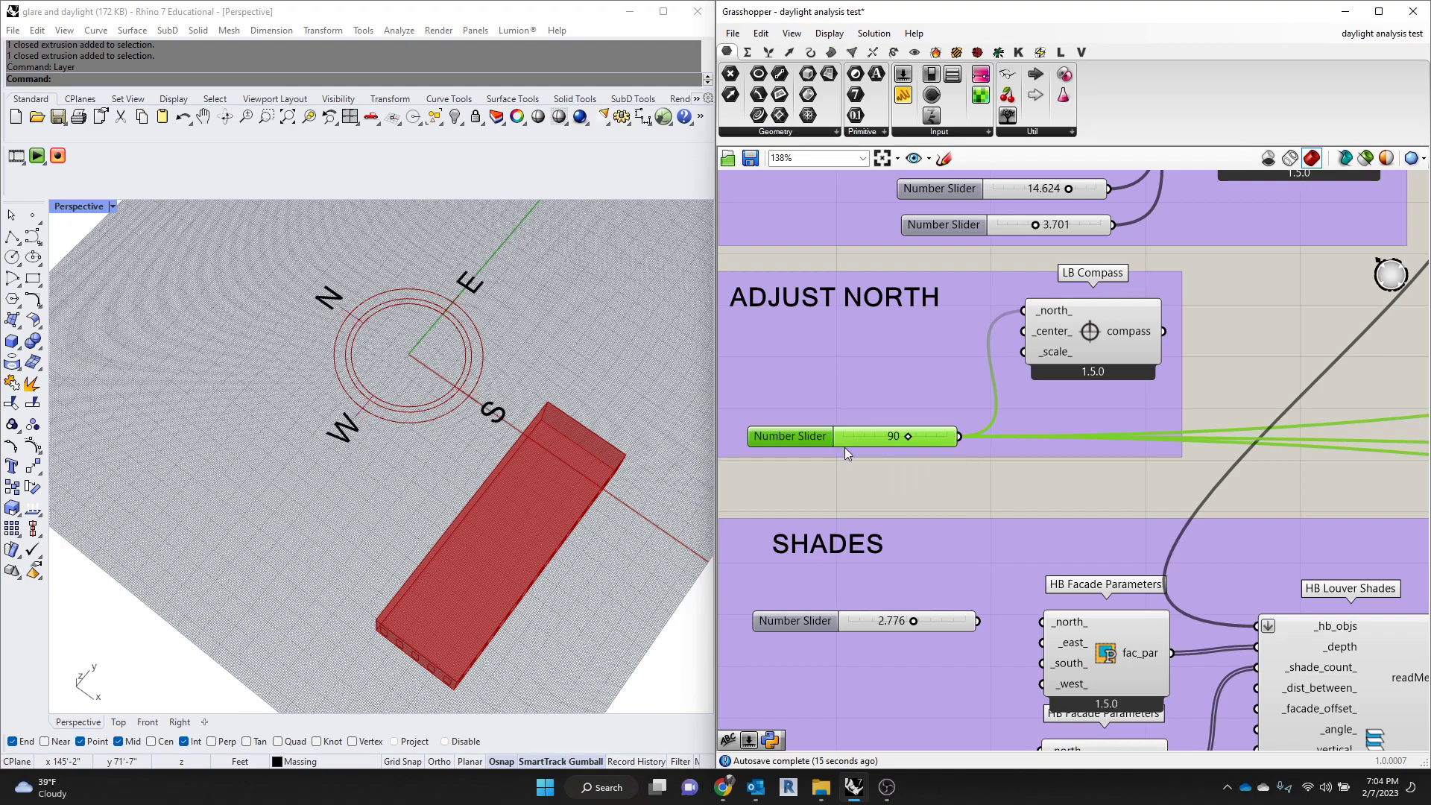
{"action": "left_click", "coordinate": [1212, 377]}
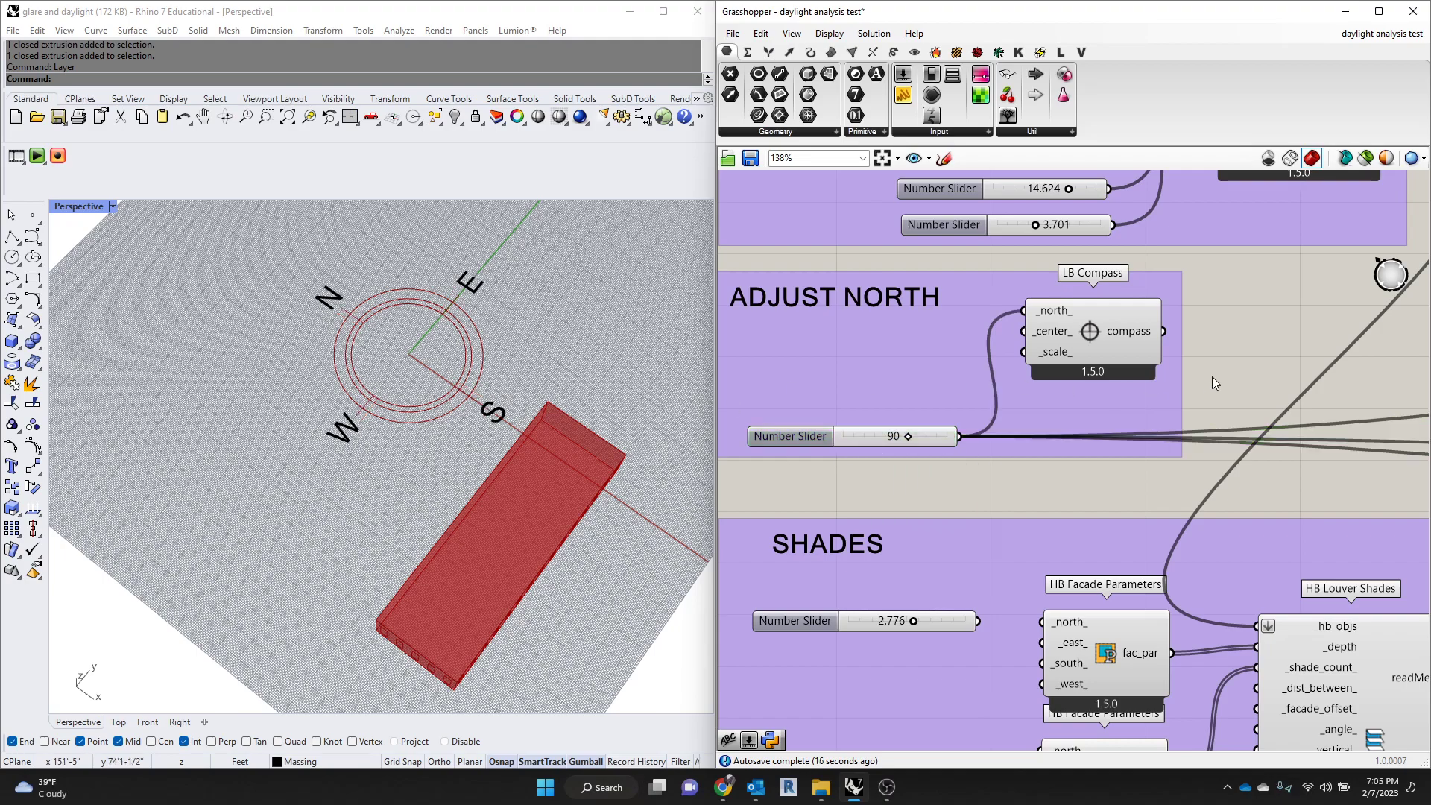
{"action": "left_click", "coordinate": [1336, 789]}
{"action": "left_click", "coordinate": [1336, 794]}
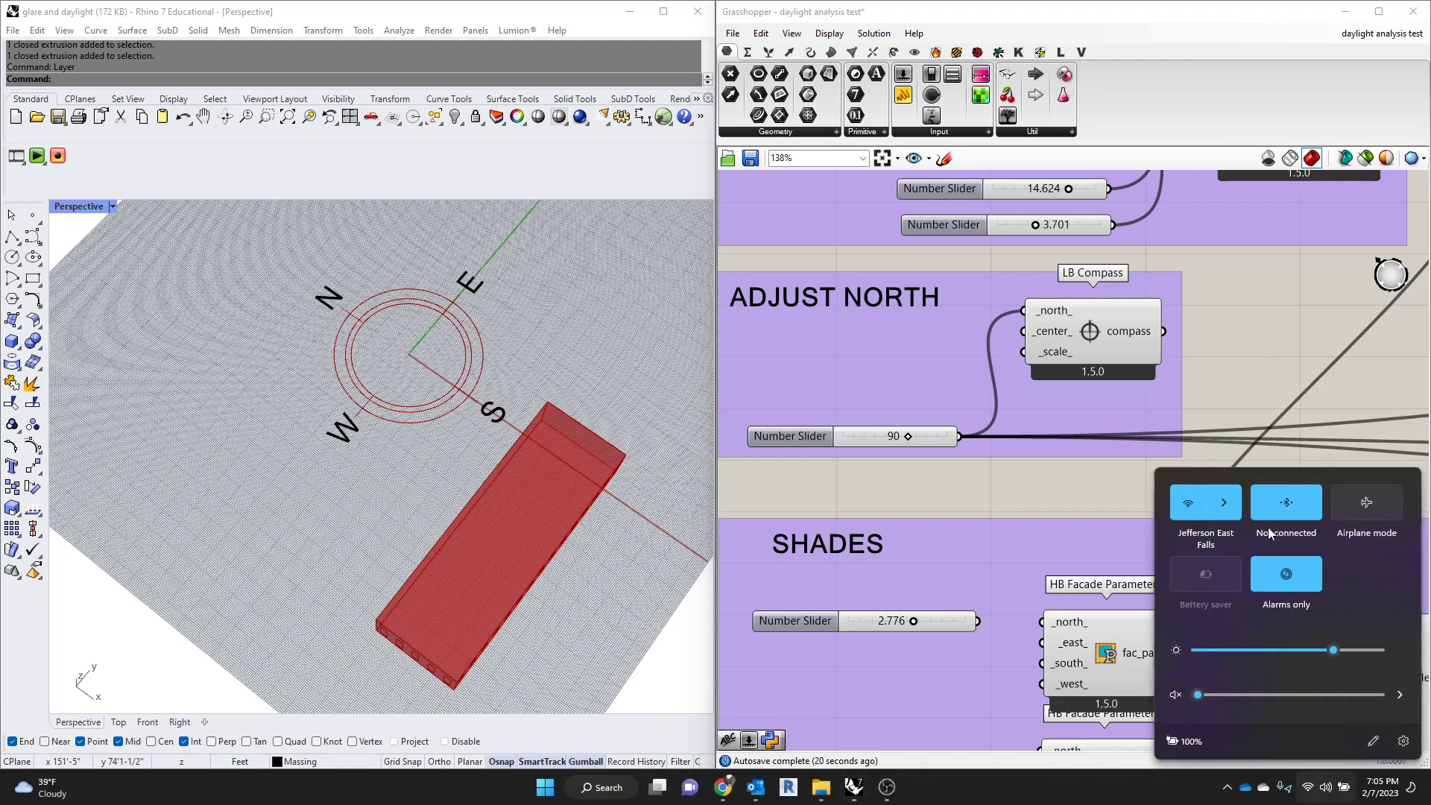
{"action": "left_click", "coordinate": [1253, 316]}
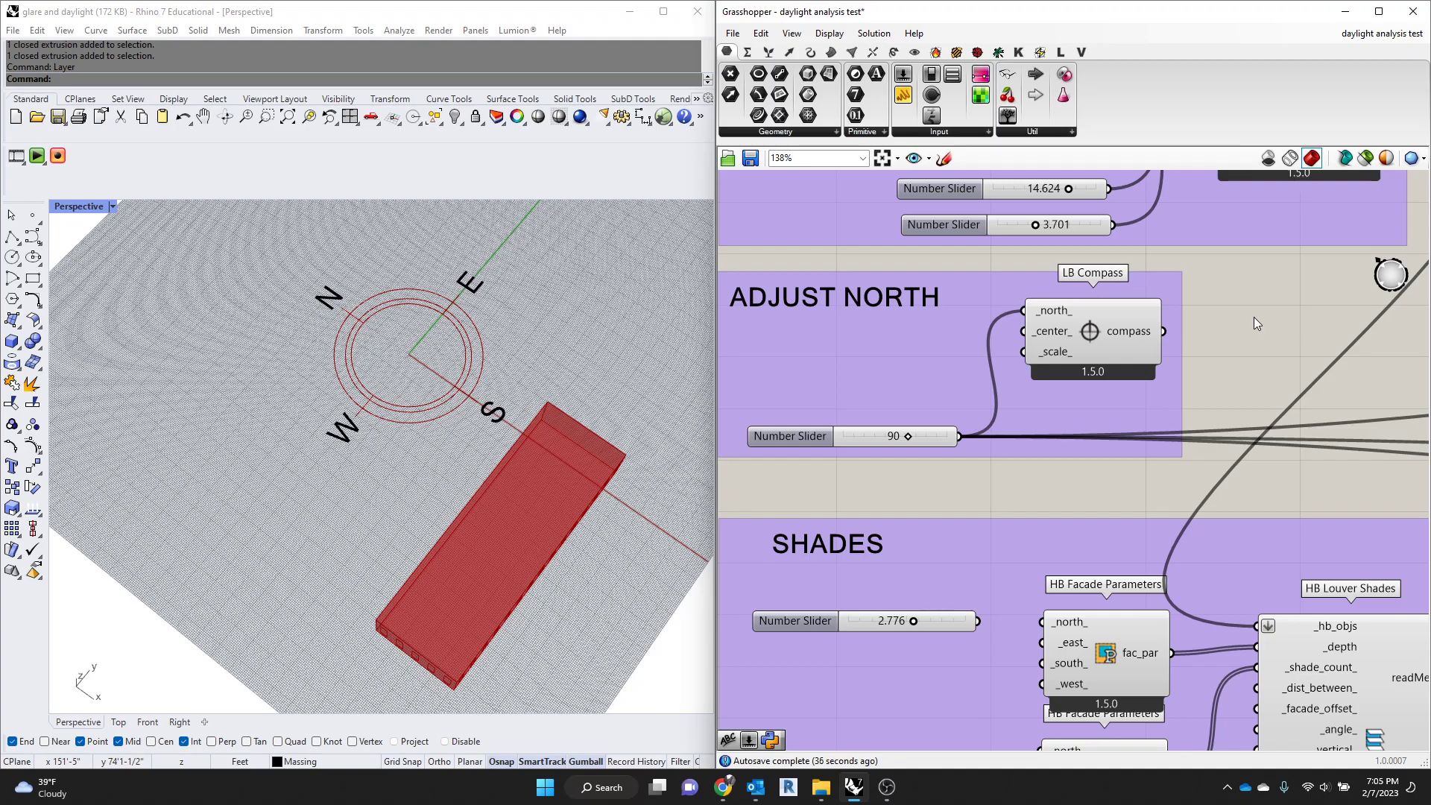
Examine the building volume from several angles, checking its window apertures and its facade orientation against the compass
{"action": "scroll", "coordinate": [487, 540], "scroll_direction": "down", "scroll_amount": 2}
{"action": "right_click_drag", "start_coordinate": [488, 540], "coordinate": [474, 434]}
{"action": "scroll", "coordinate": [454, 353], "scroll_direction": "up", "scroll_amount": 4}
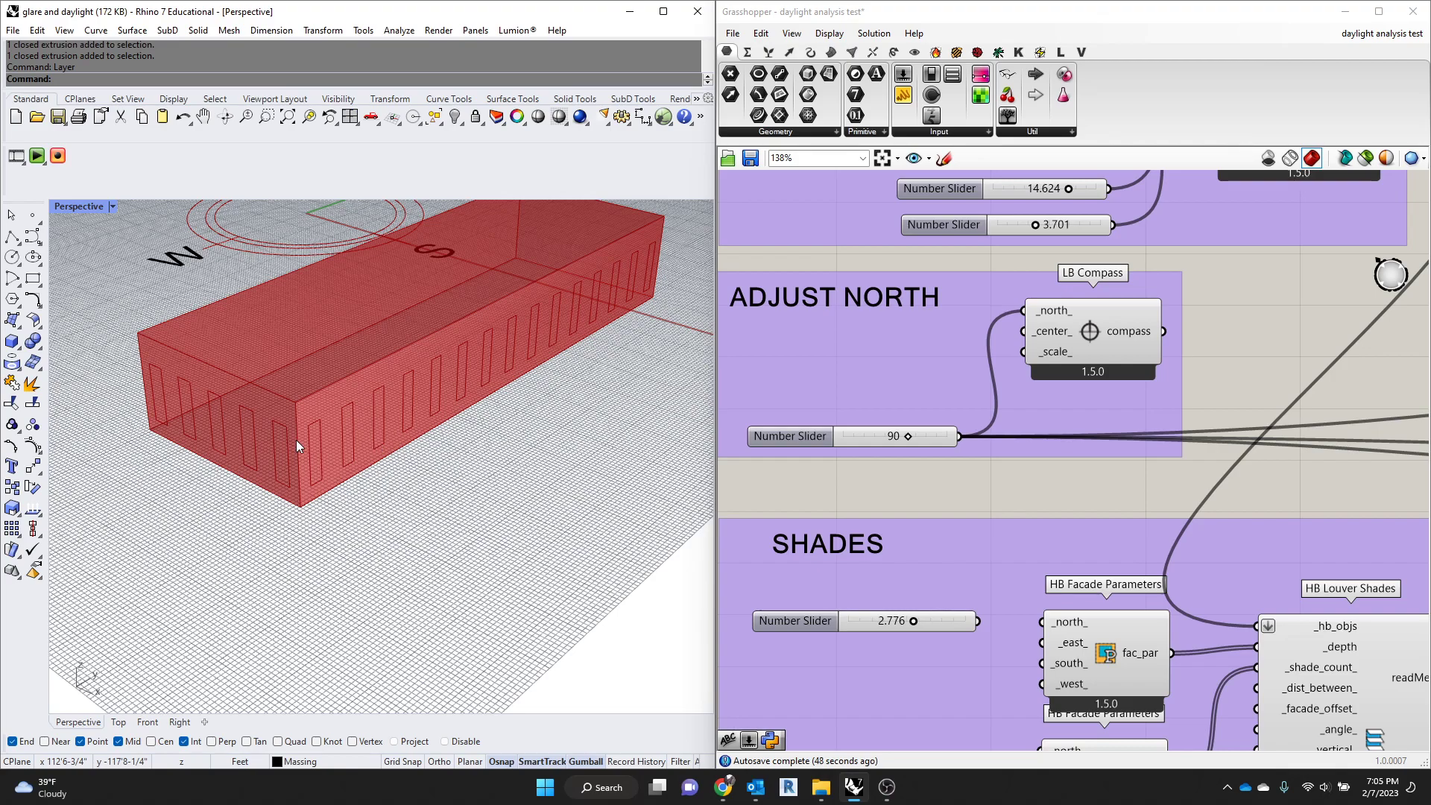
{"action": "scroll", "coordinate": [237, 298], "scroll_direction": "down", "scroll_amount": 6}
{"action": "right_click_drag", "start_coordinate": [298, 328], "coordinate": [351, 522]}
{"action": "scroll", "coordinate": [297, 511], "scroll_direction": "up", "scroll_amount": 5}
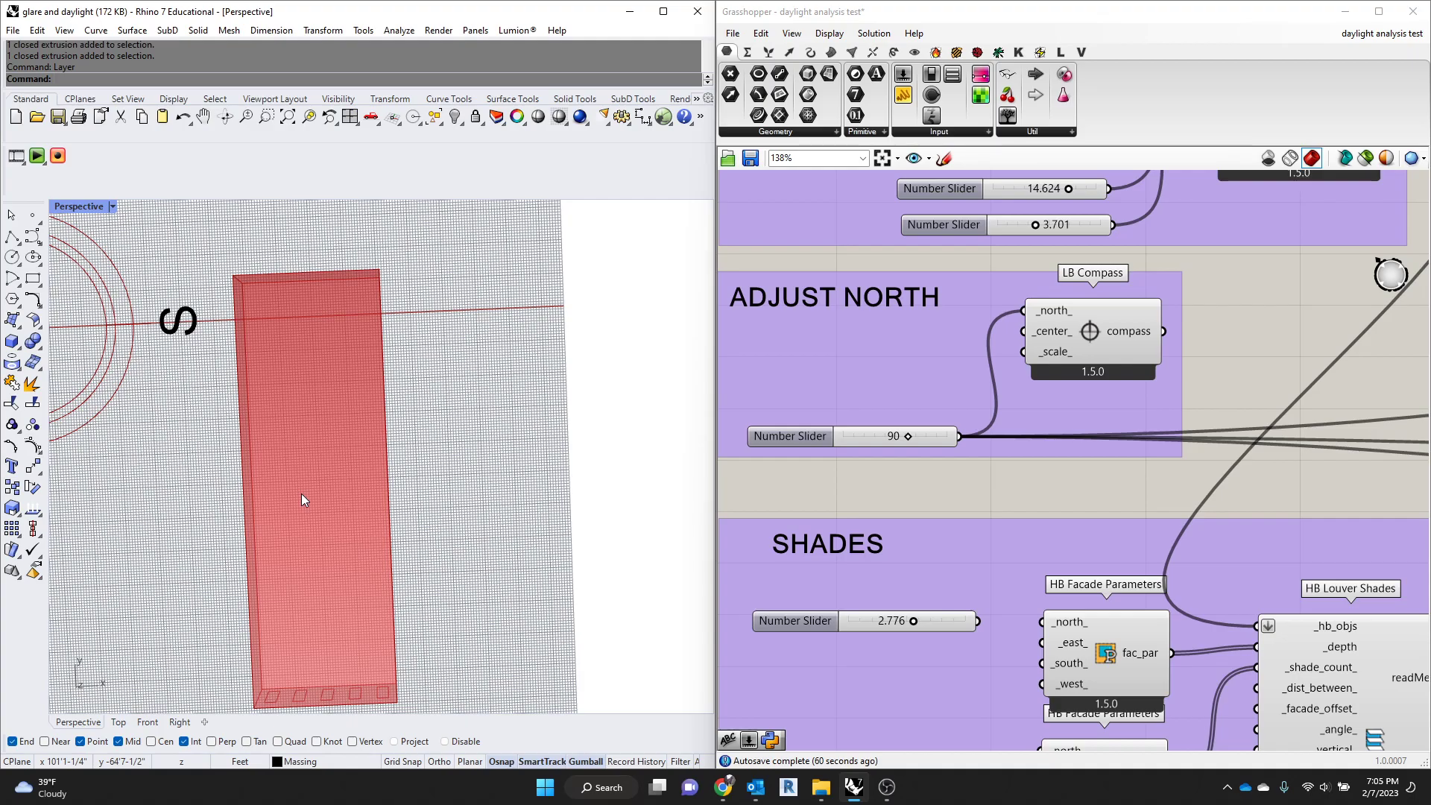
{"action": "scroll", "coordinate": [417, 441], "scroll_direction": "down", "scroll_amount": 5}
{"action": "right_click_drag", "start_coordinate": [417, 442], "coordinate": [398, 253]}
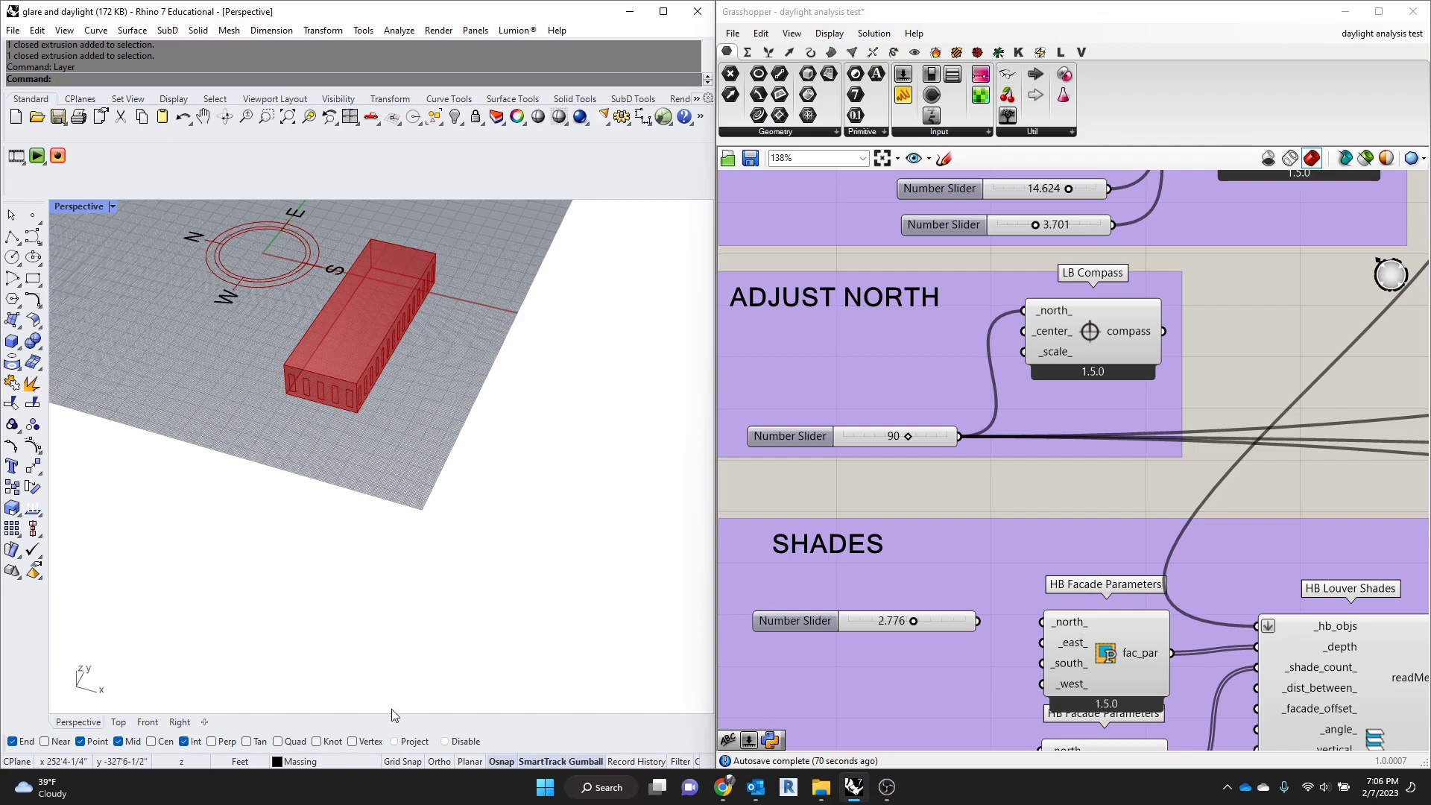
{"action": "scroll", "coordinate": [393, 368], "scroll_direction": "up", "scroll_amount": 3}
{"action": "scroll", "coordinate": [393, 367], "scroll_direction": "down", "scroll_amount": 2}
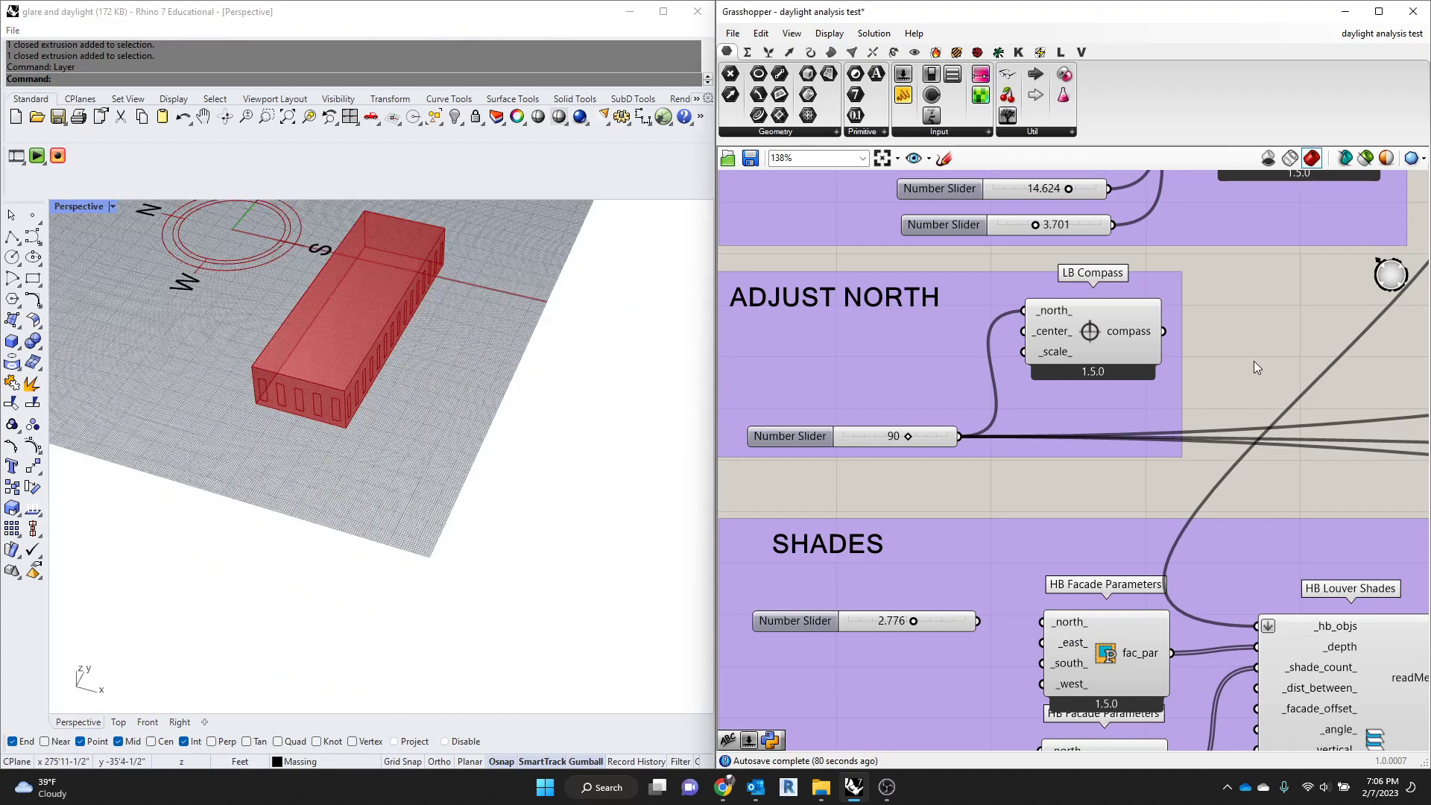
{"action": "scroll", "coordinate": [387, 292], "scroll_direction": "down", "scroll_amount": 3}
{"action": "scroll", "coordinate": [375, 301], "scroll_direction": "up", "scroll_amount": 1}
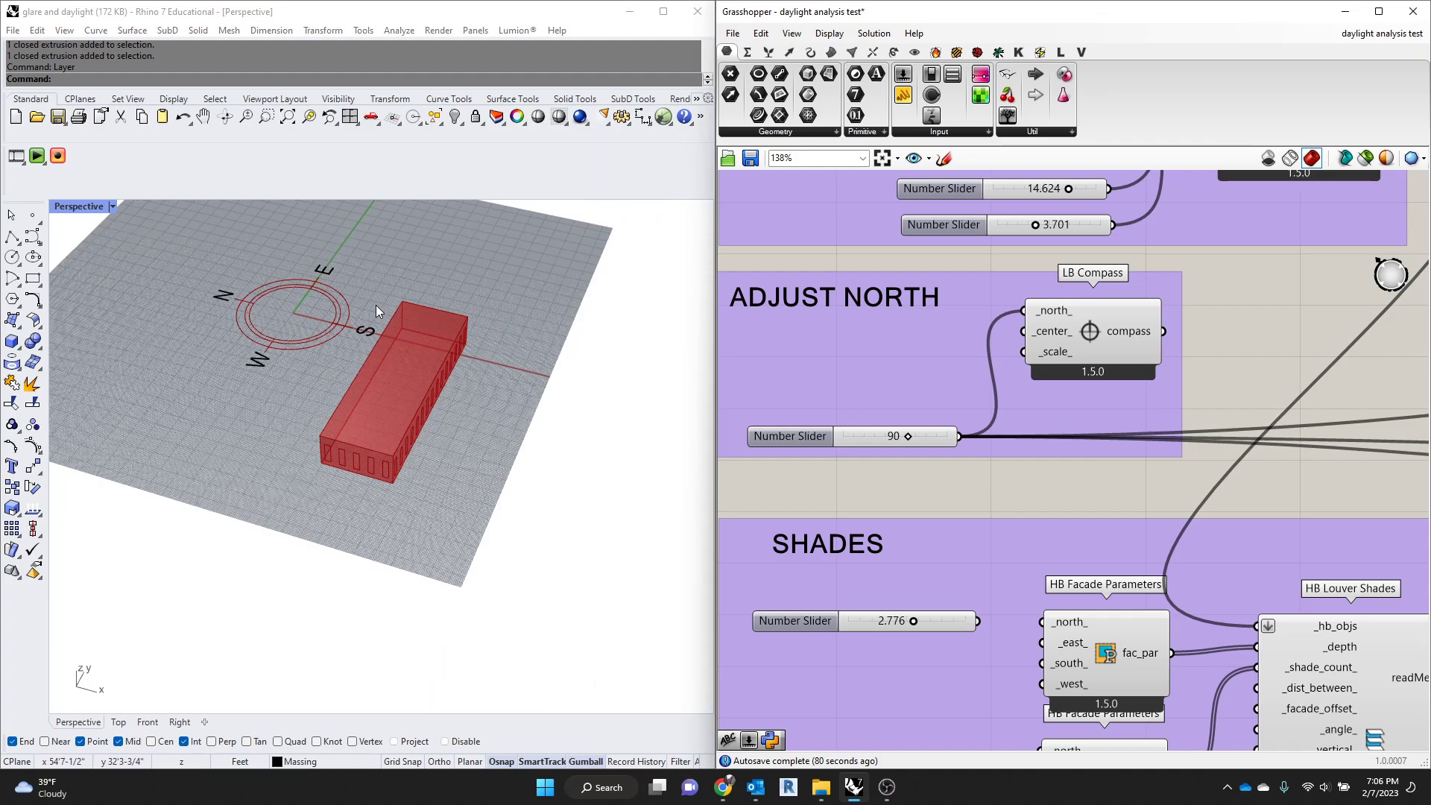
Review the ANNUAL DAYLIGHT ANALYSIS, DIRECT SUN HOURS and annual glare groups with their run toggles and heatmap components
{"action": "scroll", "coordinate": [970, 333], "scroll_direction": "down", "scroll_amount": 8}
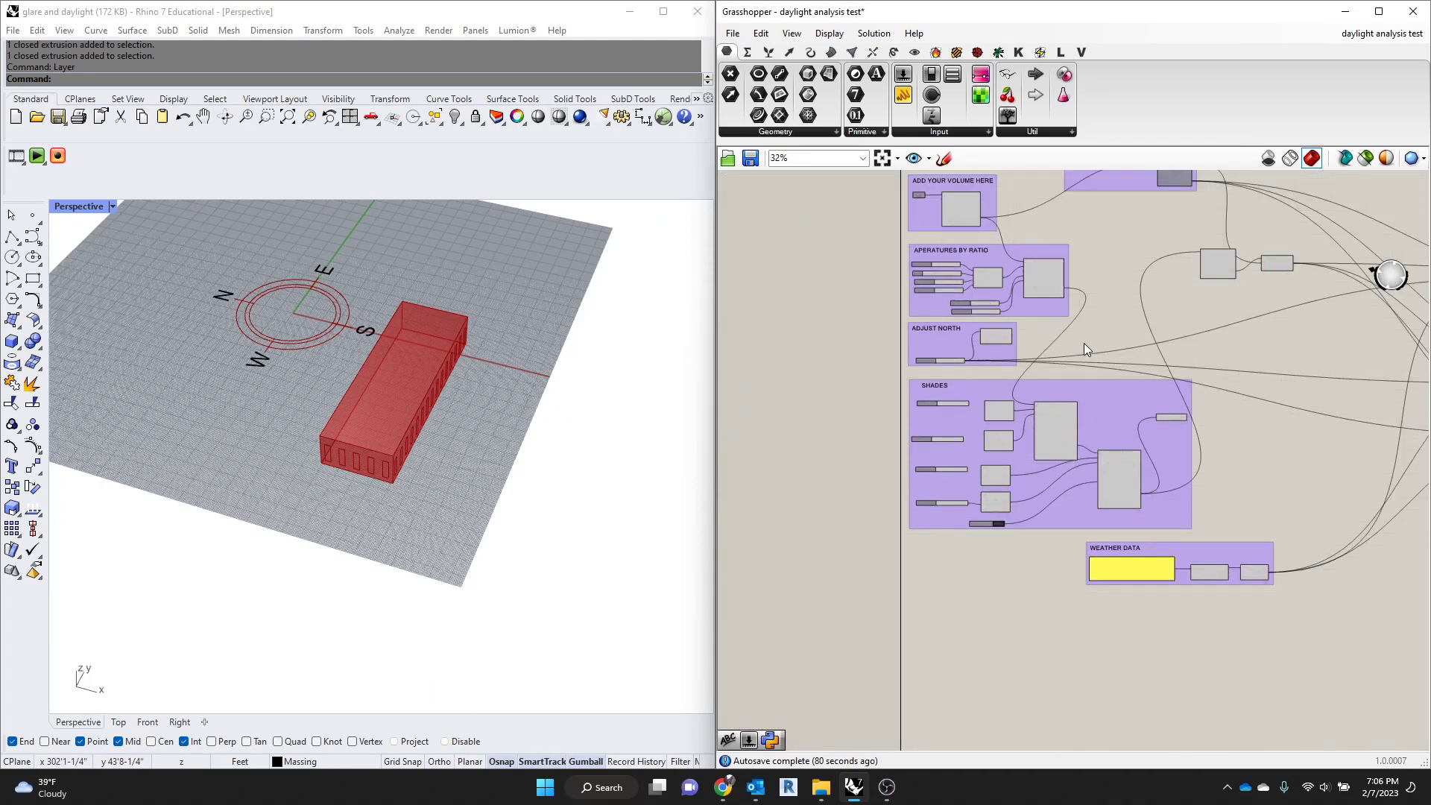
{"action": "scroll", "coordinate": [1246, 396], "scroll_direction": "up", "scroll_amount": 5}
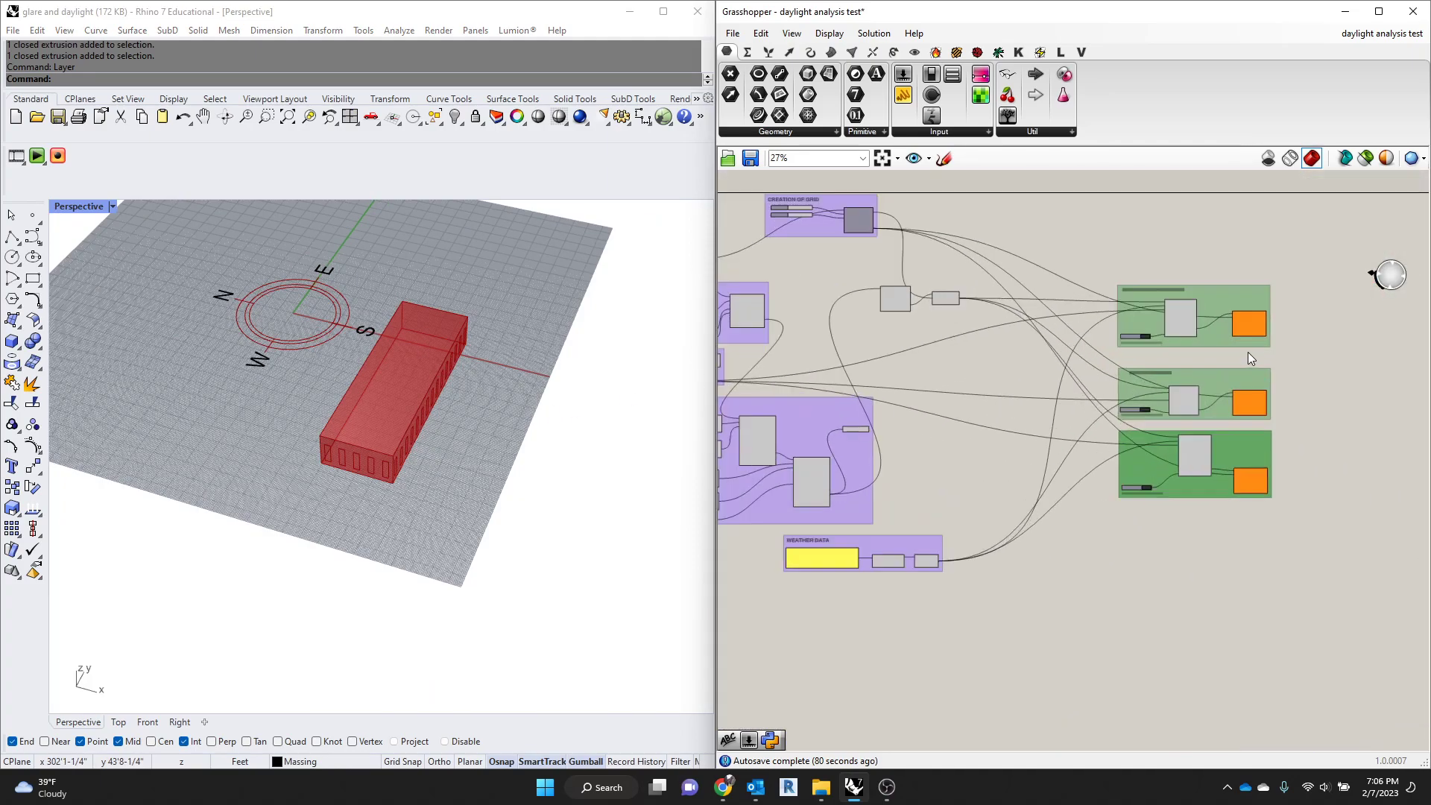
{"action": "mouse_move", "coordinate": [1272, 292]}
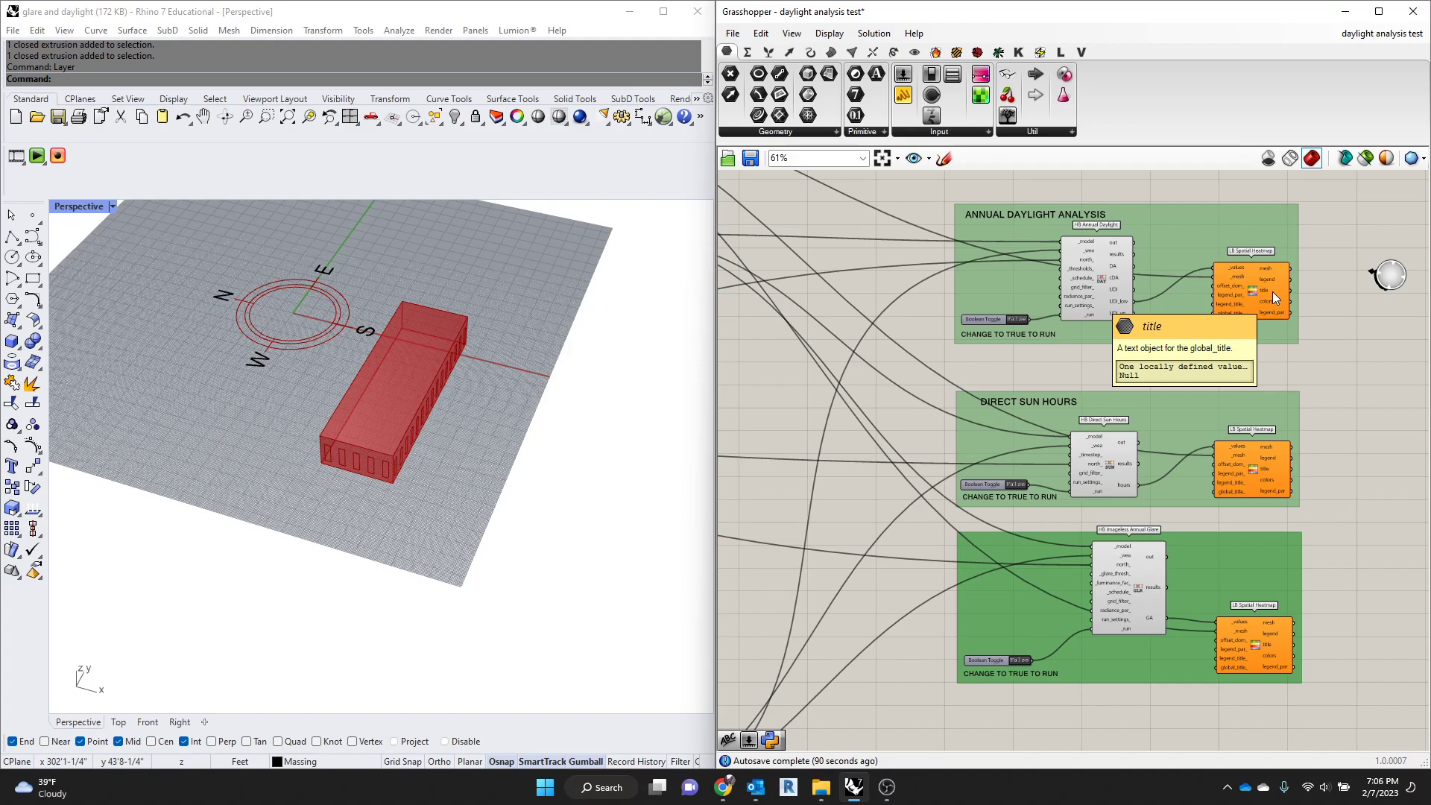
{"action": "scroll", "coordinate": [1152, 393], "scroll_direction": "up", "scroll_amount": 1}
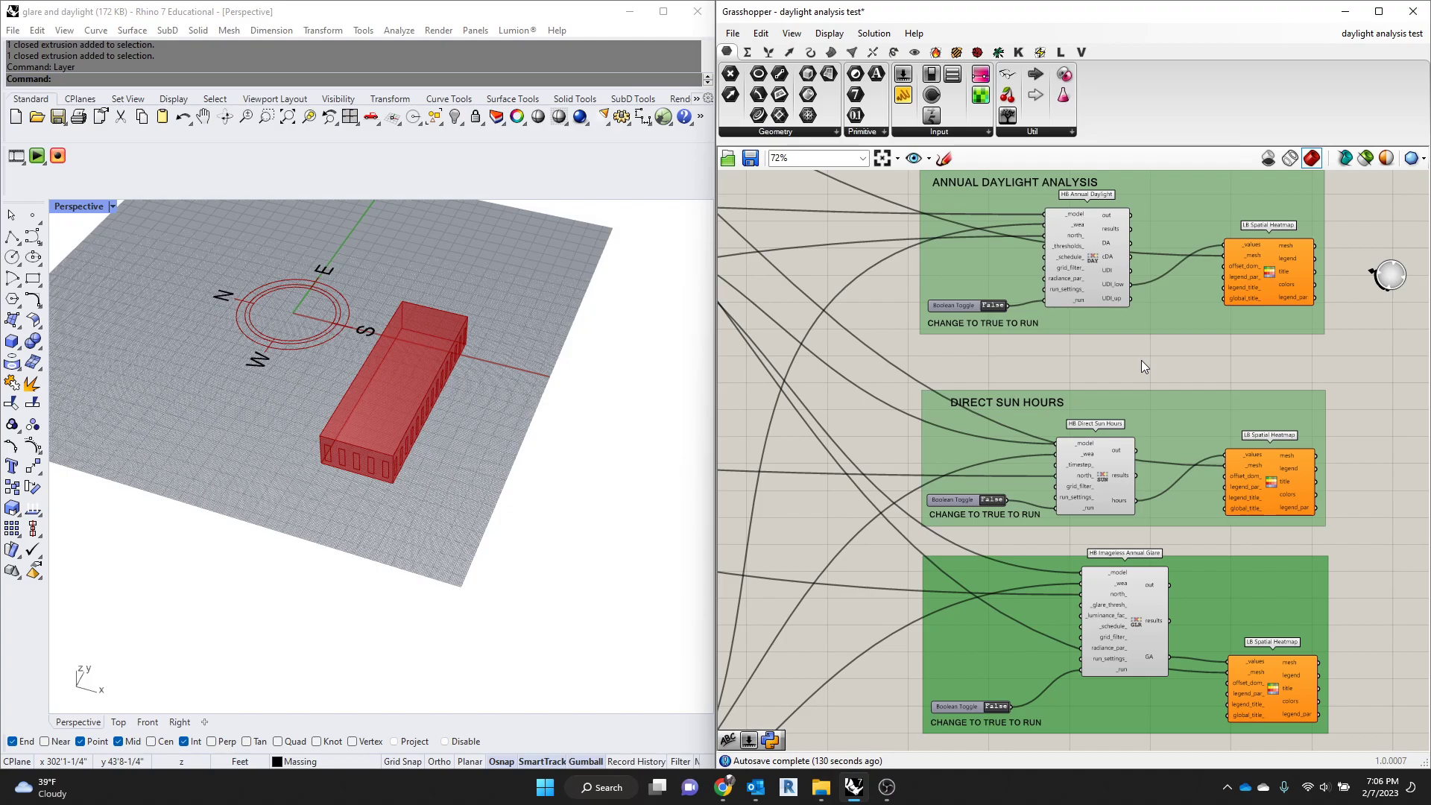
{"action": "scroll", "coordinate": [1022, 488], "scroll_direction": "up", "scroll_amount": 3}
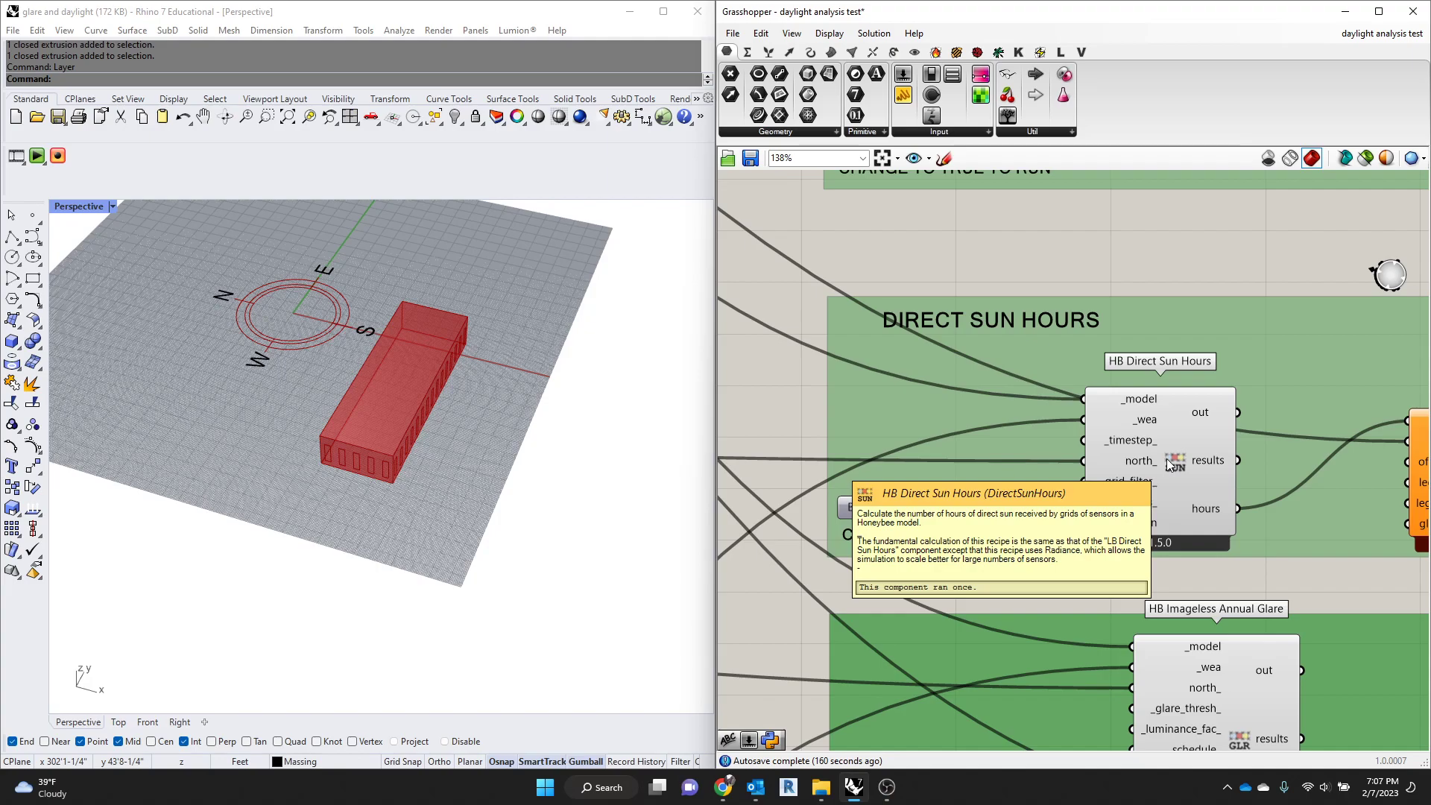
{"action": "scroll", "coordinate": [957, 266], "scroll_direction": "down", "scroll_amount": 3}
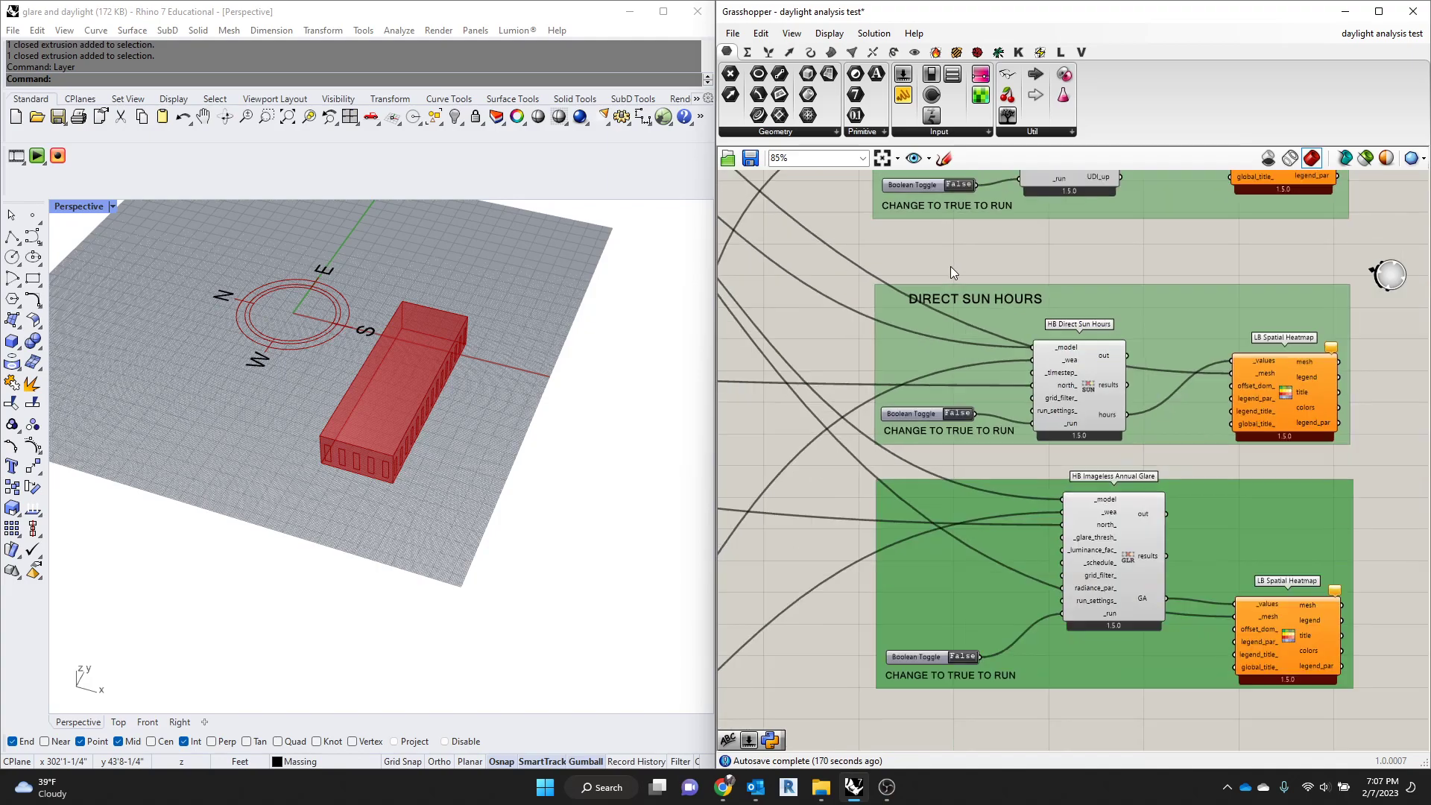
Shift the DIRECT SUN HOURS heatmap component slightly within its group and run that analysis by switching its Boolean toggle to True
{"action": "scroll", "coordinate": [1072, 369], "scroll_direction": "up", "scroll_amount": 2}
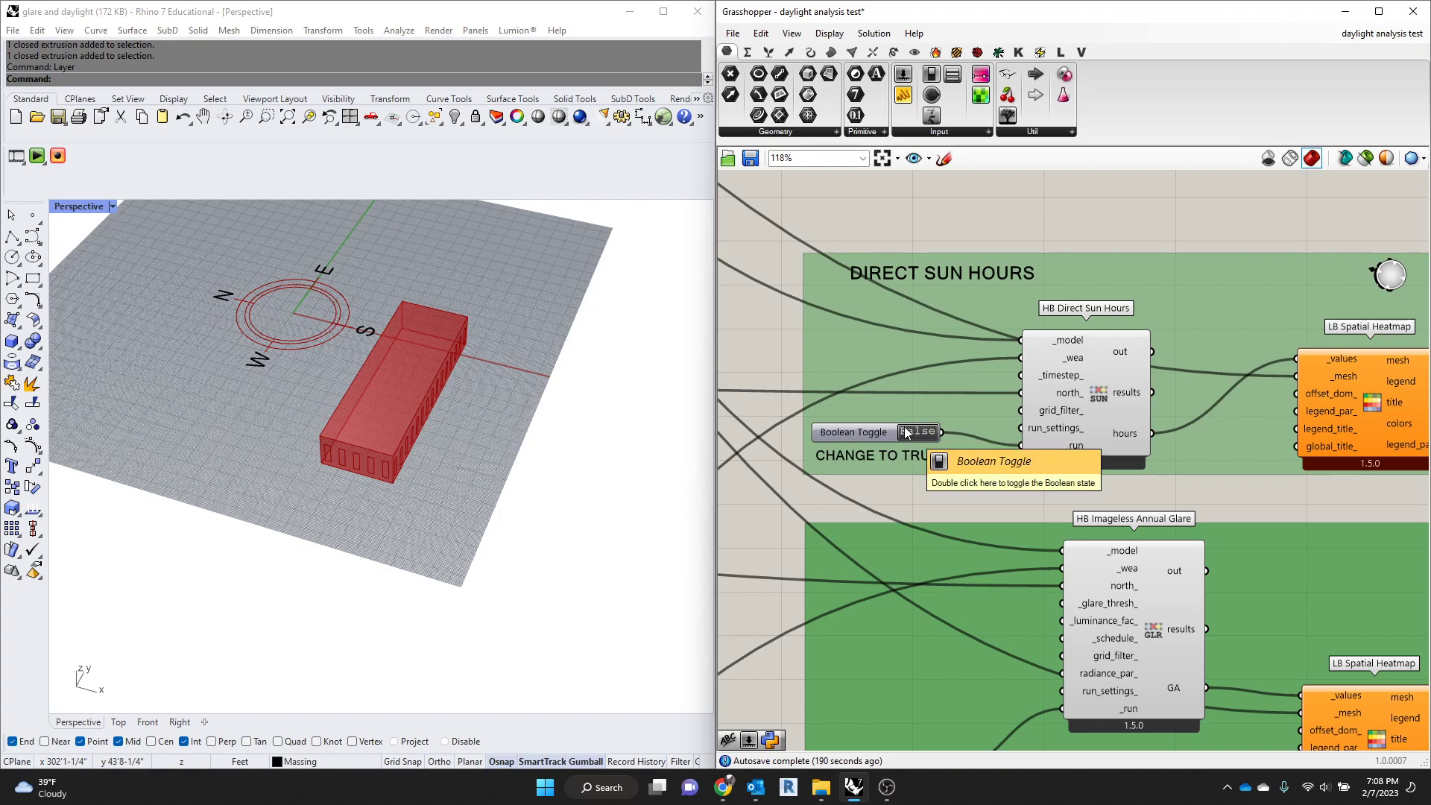
{"action": "right_click_drag", "start_coordinate": [1320, 426], "coordinate": [1232, 424]}
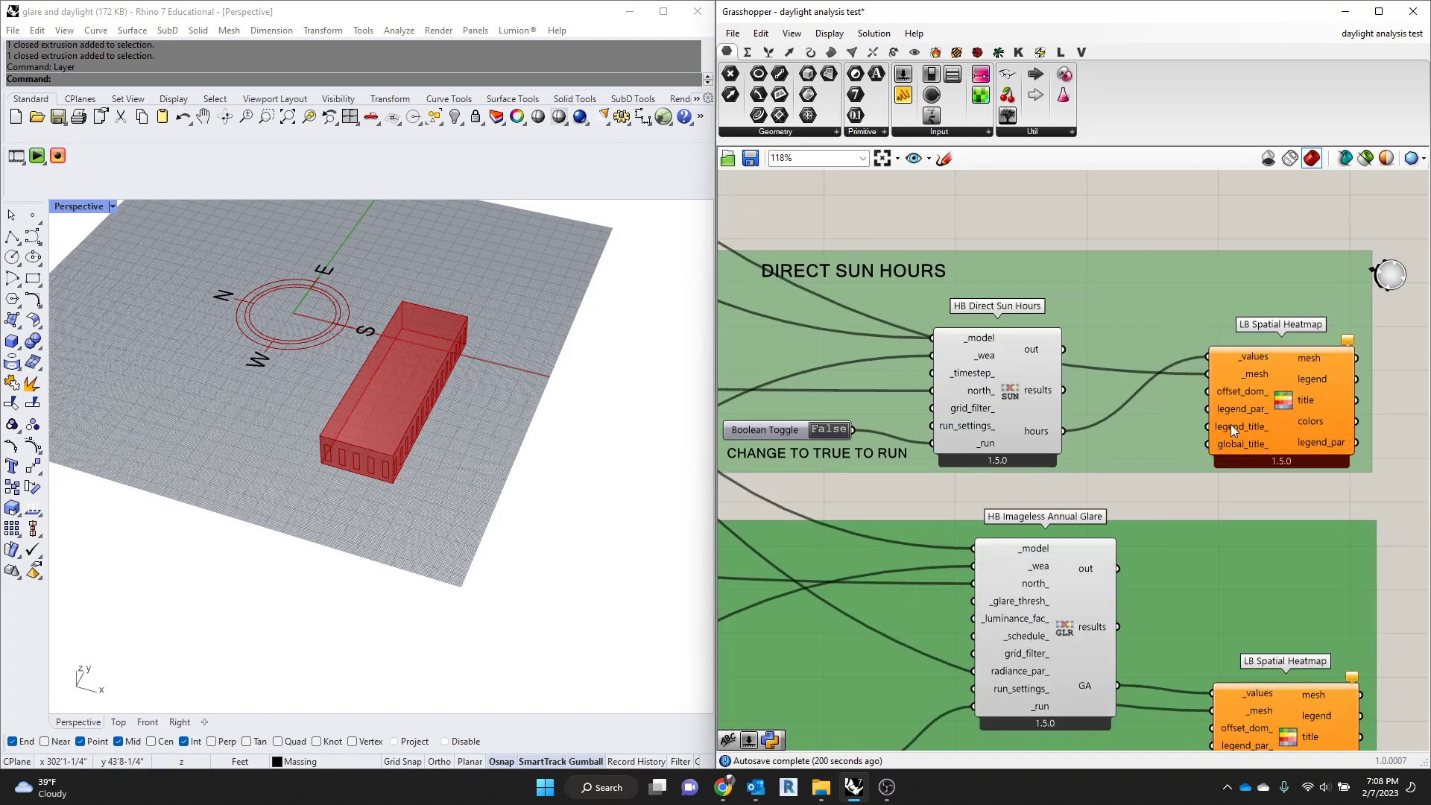
{"action": "left_click_drag", "start_coordinate": [1258, 400], "coordinate": [1238, 399]}
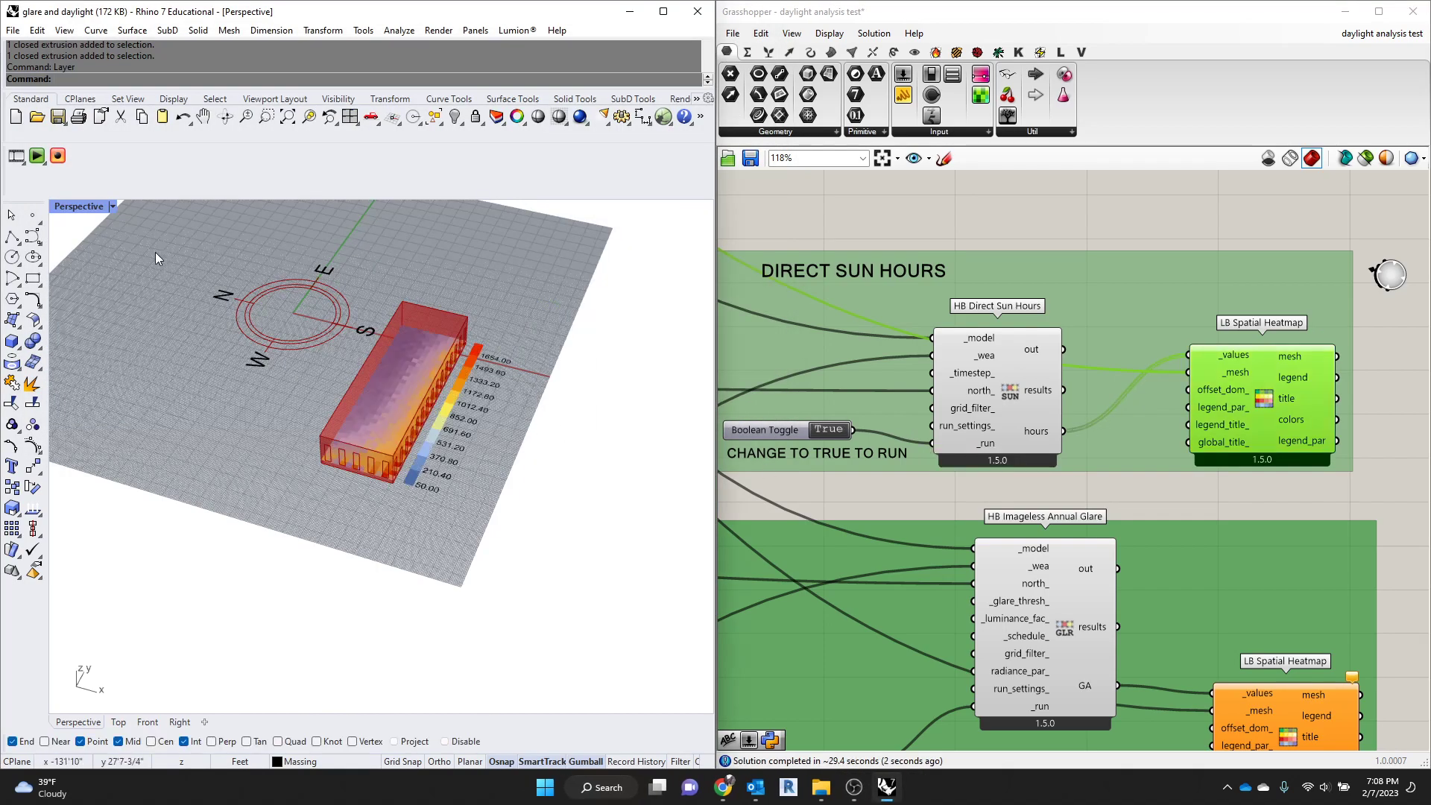
Maximize the Top view and examine the direct sun hours heatmap with its colour legend
{"action": "double_click", "coordinate": [80, 207]}
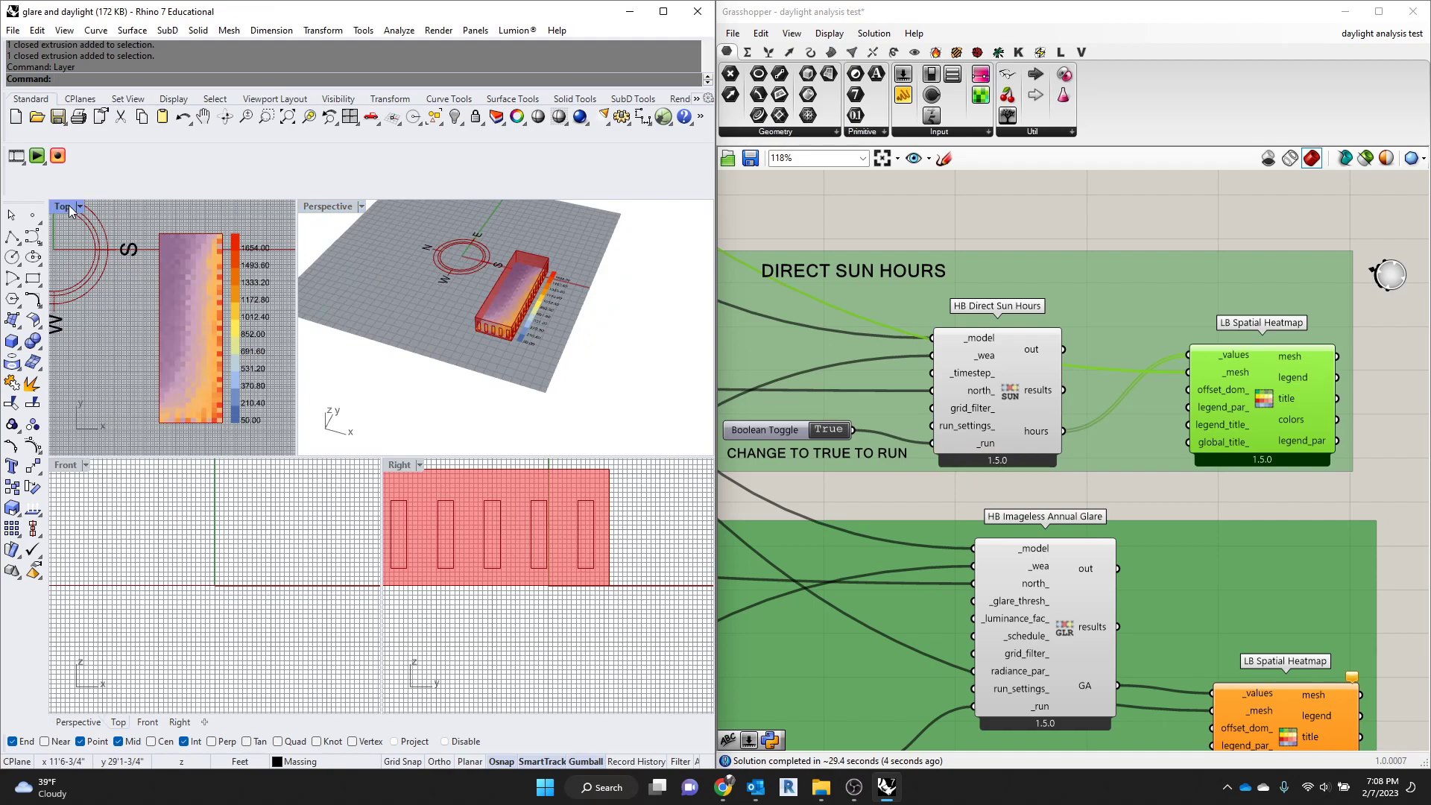
{"action": "double_click", "coordinate": [66, 207]}
{"action": "right_click_drag", "start_coordinate": [590, 360], "coordinate": [500, 362]}
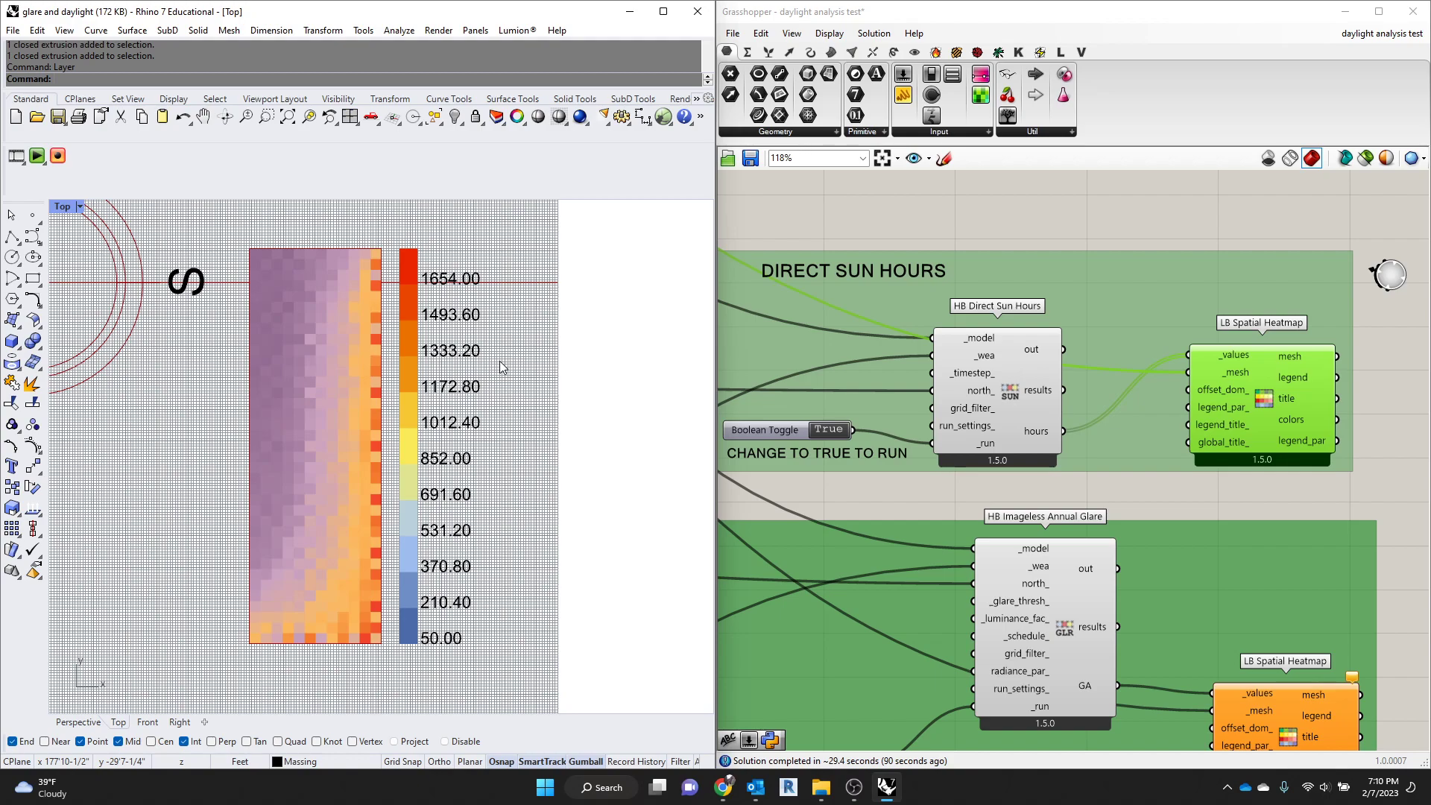
Restore the four-view layout and examine the sun hours heatmap along the windows in the Perspective view
{"action": "double_click", "coordinate": [62, 208]}
{"action": "scroll", "coordinate": [275, 321], "scroll_direction": "down", "scroll_amount": 8}
{"action": "scroll", "coordinate": [534, 502], "scroll_direction": "down", "scroll_amount": 2}
{"action": "right_click_drag", "start_coordinate": [534, 502], "coordinate": [520, 549]}
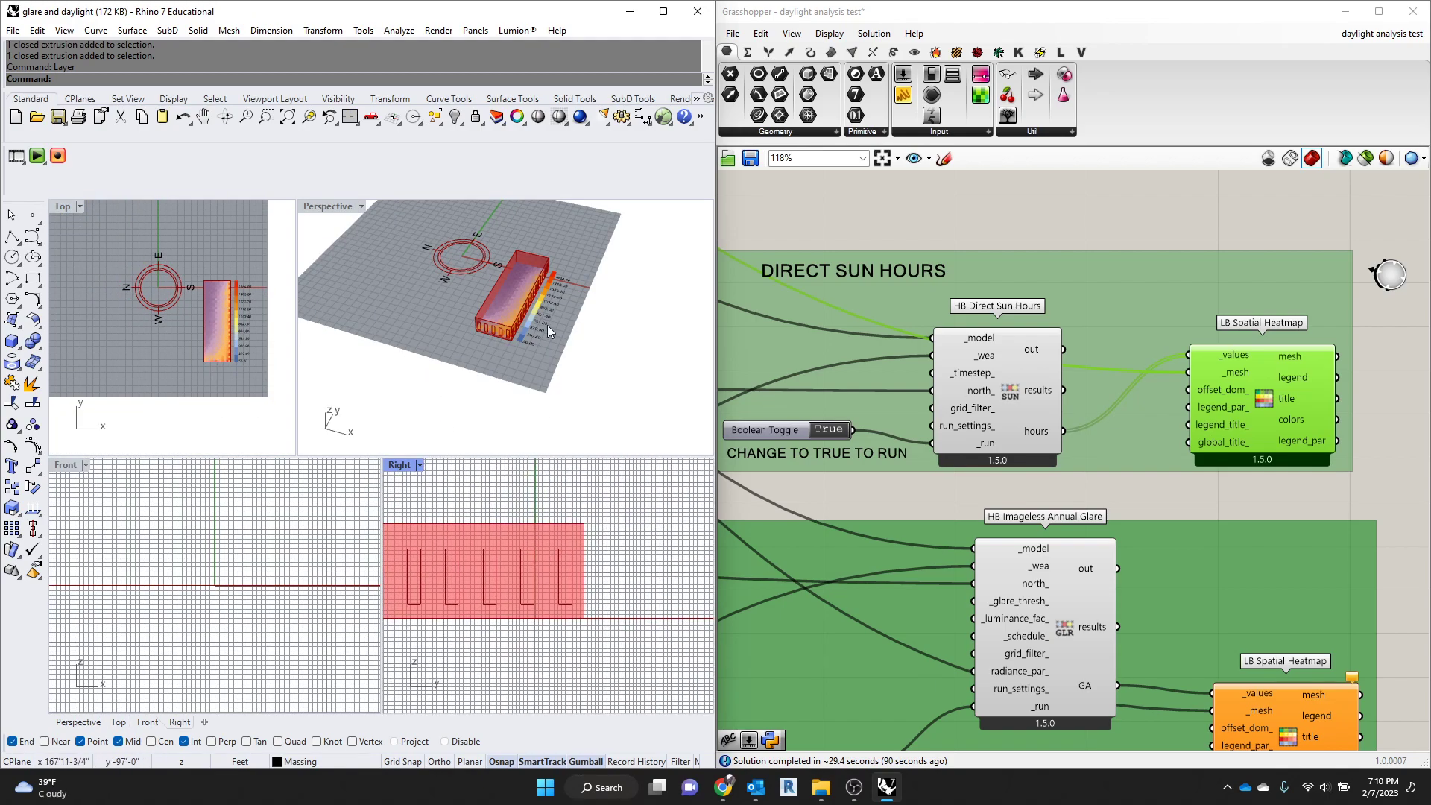
{"action": "scroll", "coordinate": [560, 273], "scroll_direction": "down", "scroll_amount": 2}
{"action": "scroll", "coordinate": [561, 273], "scroll_direction": "up", "scroll_amount": 2}
{"action": "right_click_drag", "start_coordinate": [560, 273], "coordinate": [626, 265]}
{"action": "scroll", "coordinate": [512, 298], "scroll_direction": "up", "scroll_amount": 7}
{"action": "right_click_drag", "start_coordinate": [505, 281], "coordinate": [579, 274]}
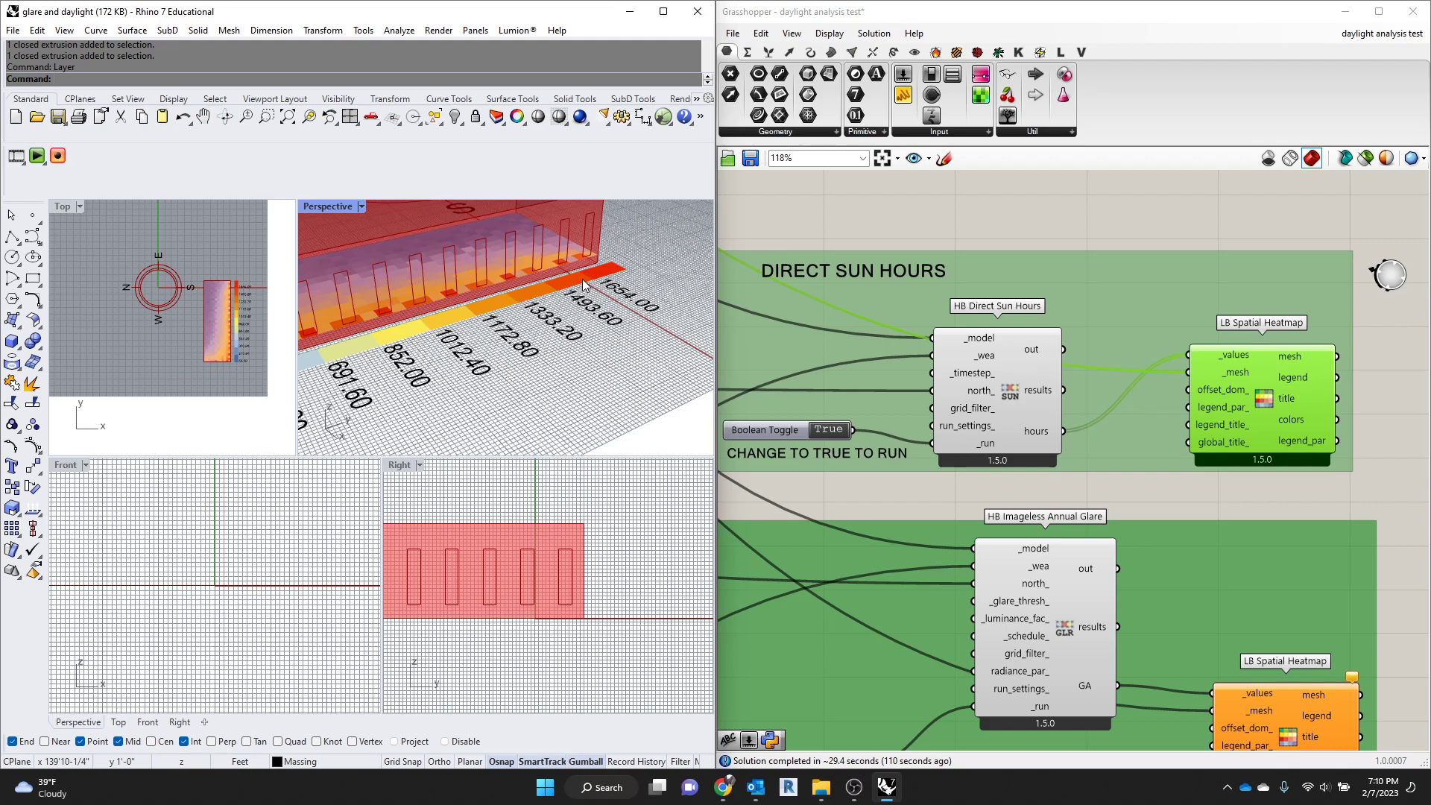
{"action": "scroll", "coordinate": [1179, 373], "scroll_direction": "down", "scroll_amount": 1}
{"action": "right_click_drag", "start_coordinate": [1179, 372], "coordinate": [1282, 354]}
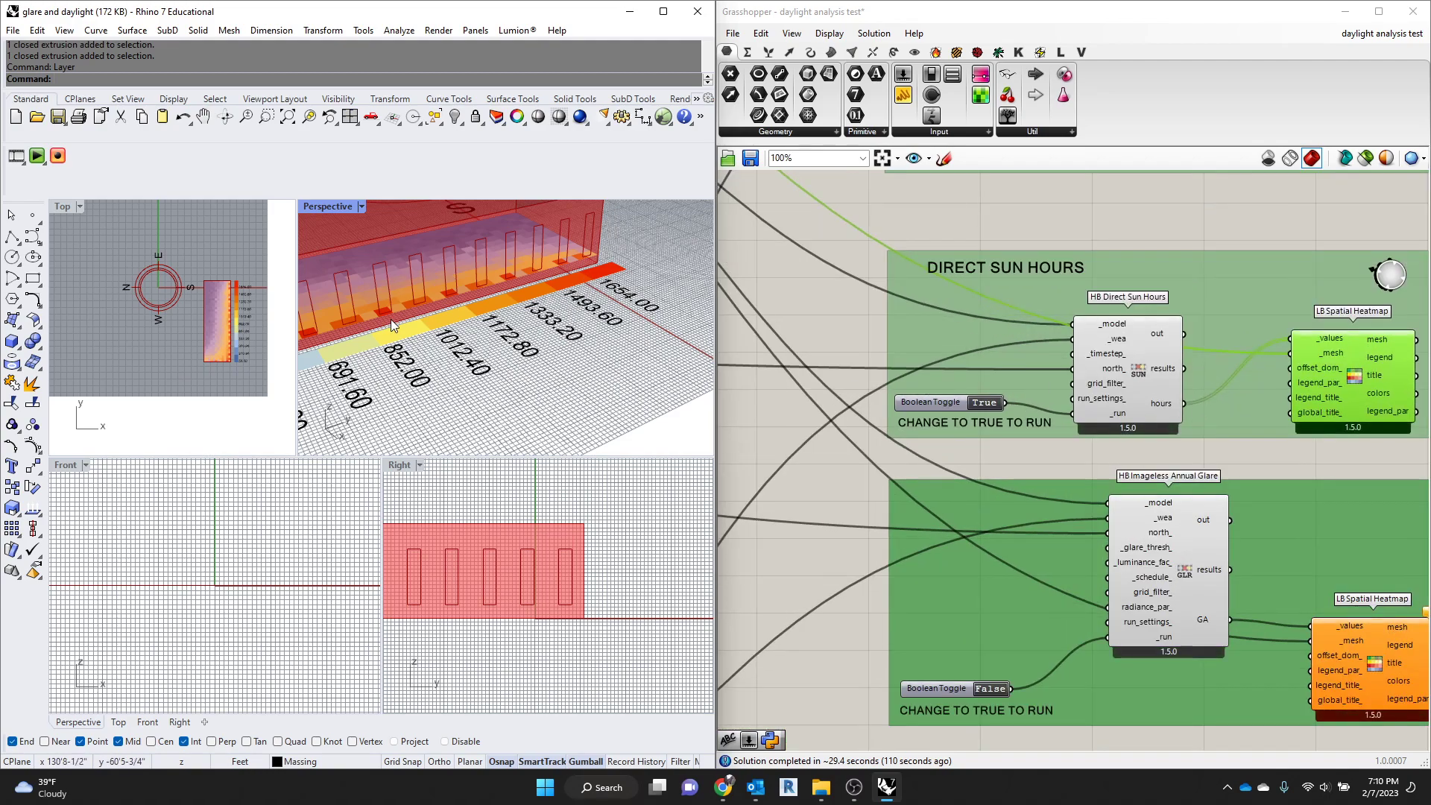
{"action": "scroll", "coordinate": [389, 319], "scroll_direction": "down", "scroll_amount": 3}
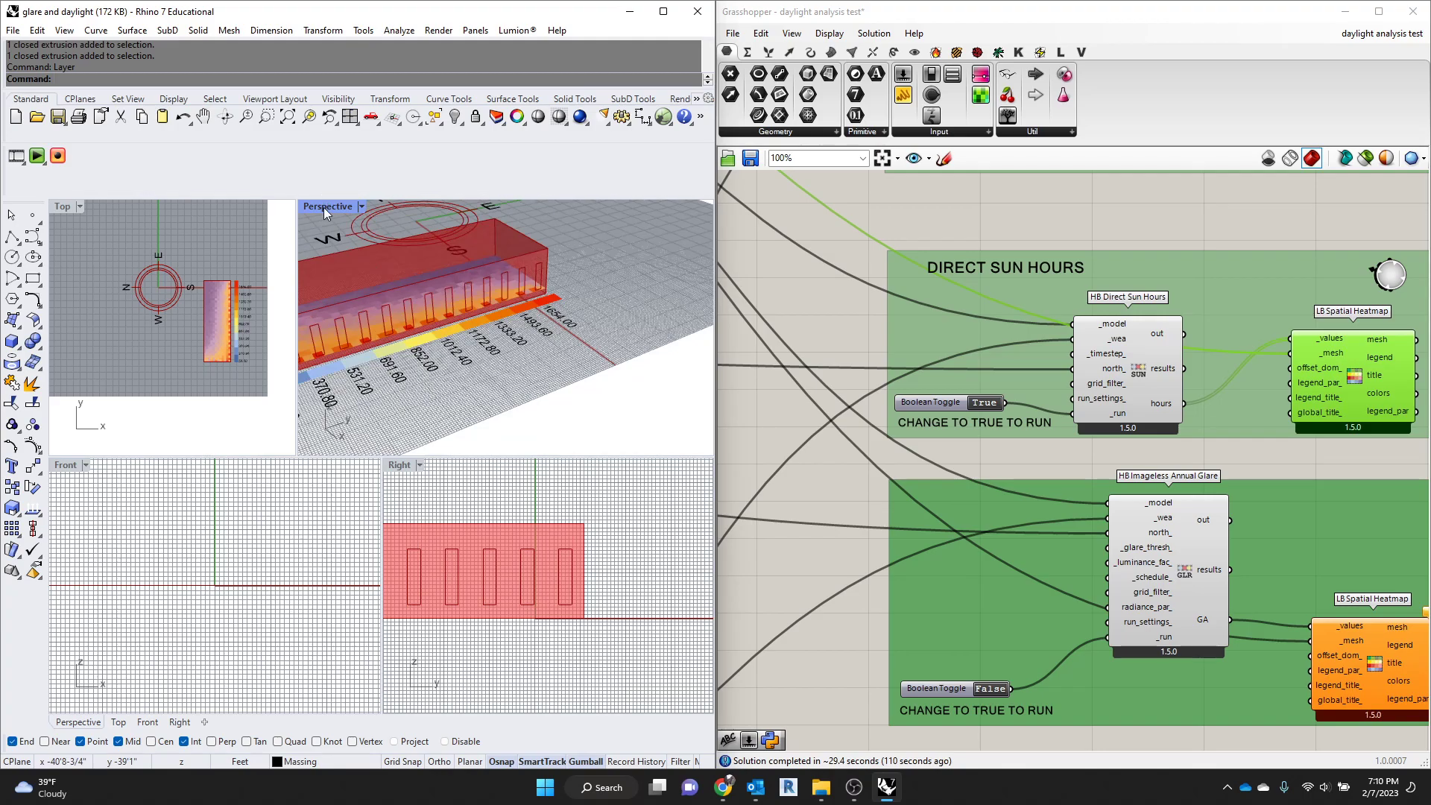
Maximize the Perspective view and inspect the heatmap inside the volume from the glazed corner
{"action": "double_click", "coordinate": [324, 208]}
{"action": "scroll", "coordinate": [413, 355], "scroll_direction": "down", "scroll_amount": 4}
{"action": "right_click_drag", "start_coordinate": [413, 355], "coordinate": [244, 422]}
{"action": "scroll", "coordinate": [244, 422], "scroll_direction": "up", "scroll_amount": 3}
{"action": "right_click_drag", "start_coordinate": [391, 456], "coordinate": [504, 407]}
{"action": "scroll", "coordinate": [505, 407], "scroll_direction": "up", "scroll_amount": 2}
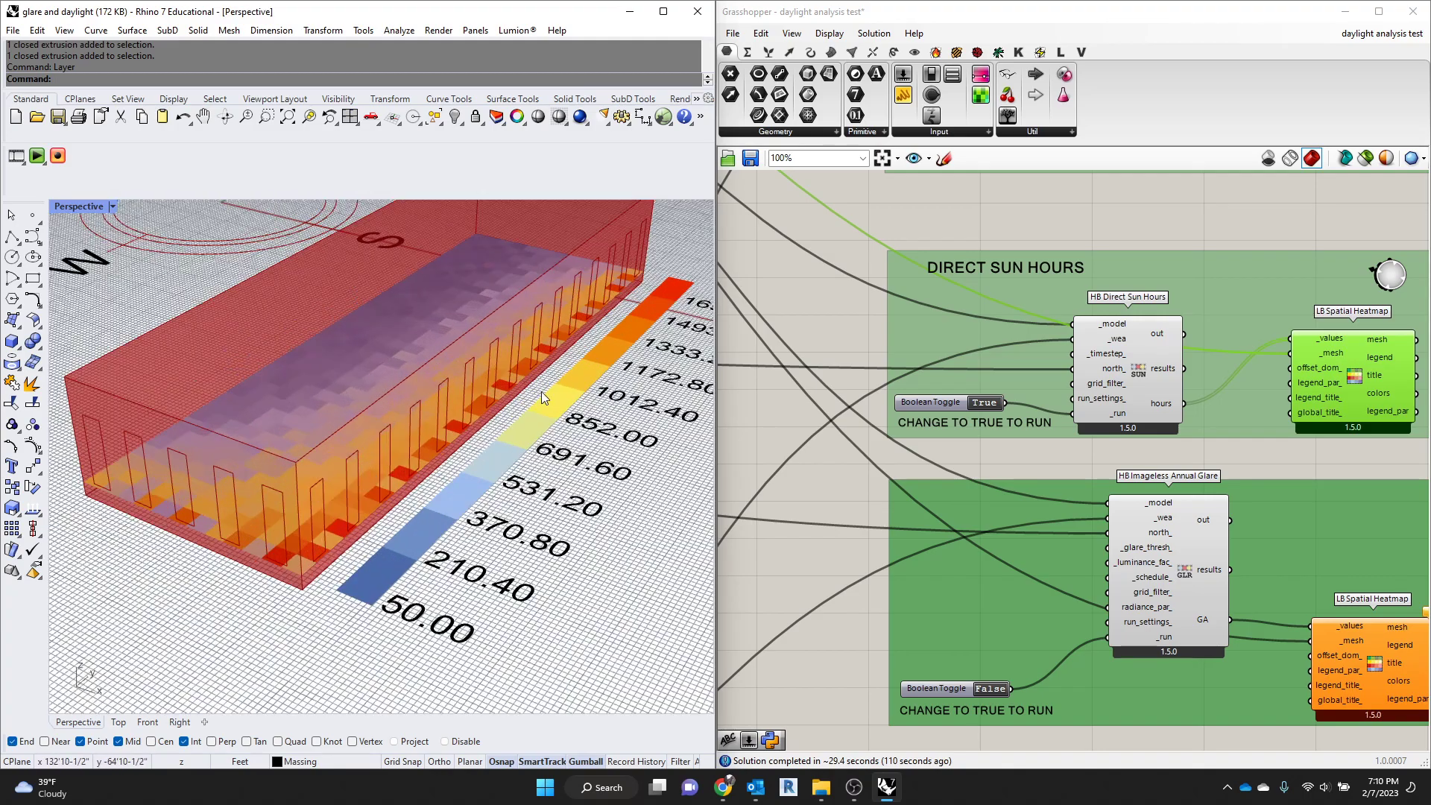
Switch the DIRECT SUN HOURS toggle to False and set the aperture ratio slider labelled South to 0.65
{"action": "left_click", "coordinate": [978, 404]}
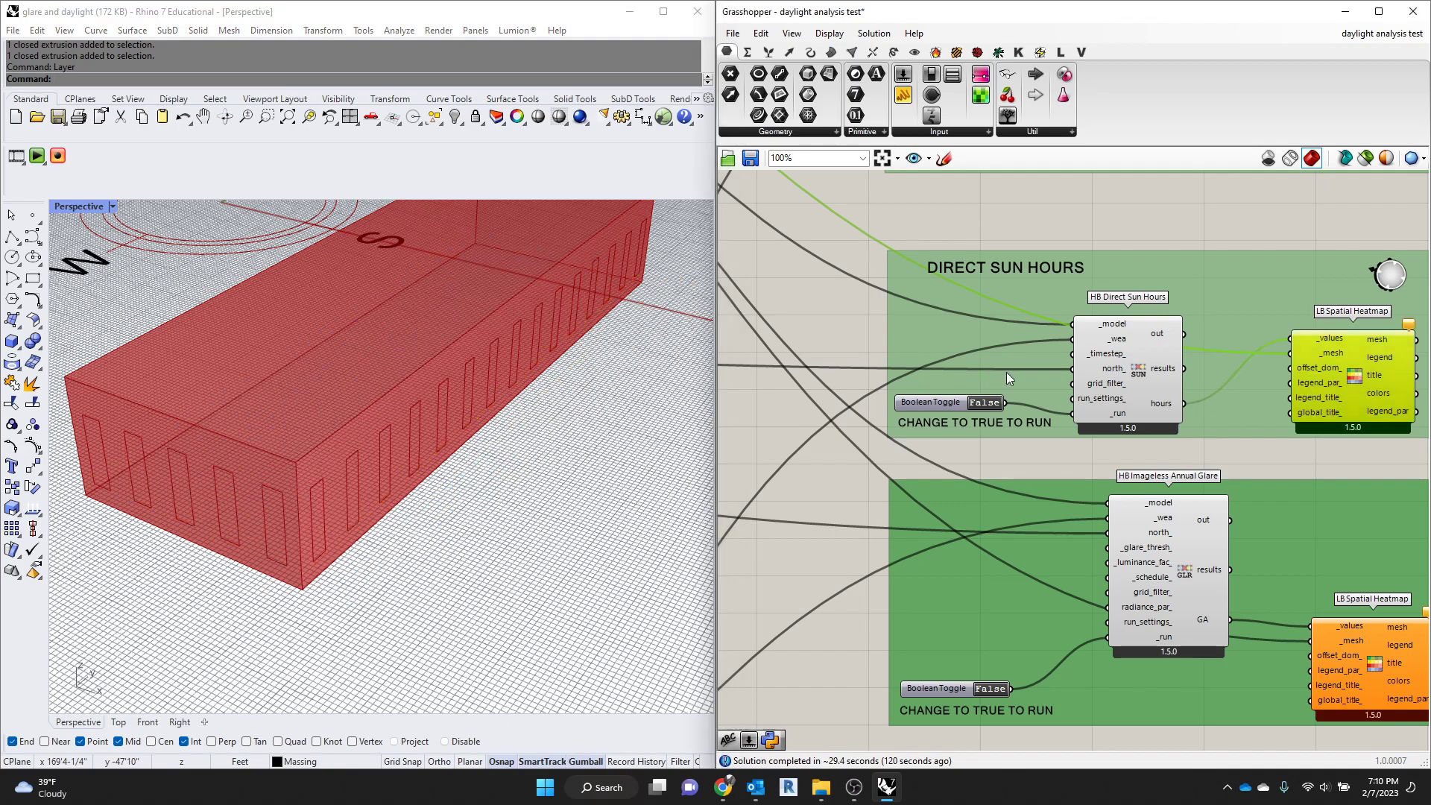
{"action": "scroll", "coordinate": [1006, 373], "scroll_direction": "down", "scroll_amount": 5}
{"action": "scroll", "coordinate": [969, 403], "scroll_direction": "up", "scroll_amount": 5}
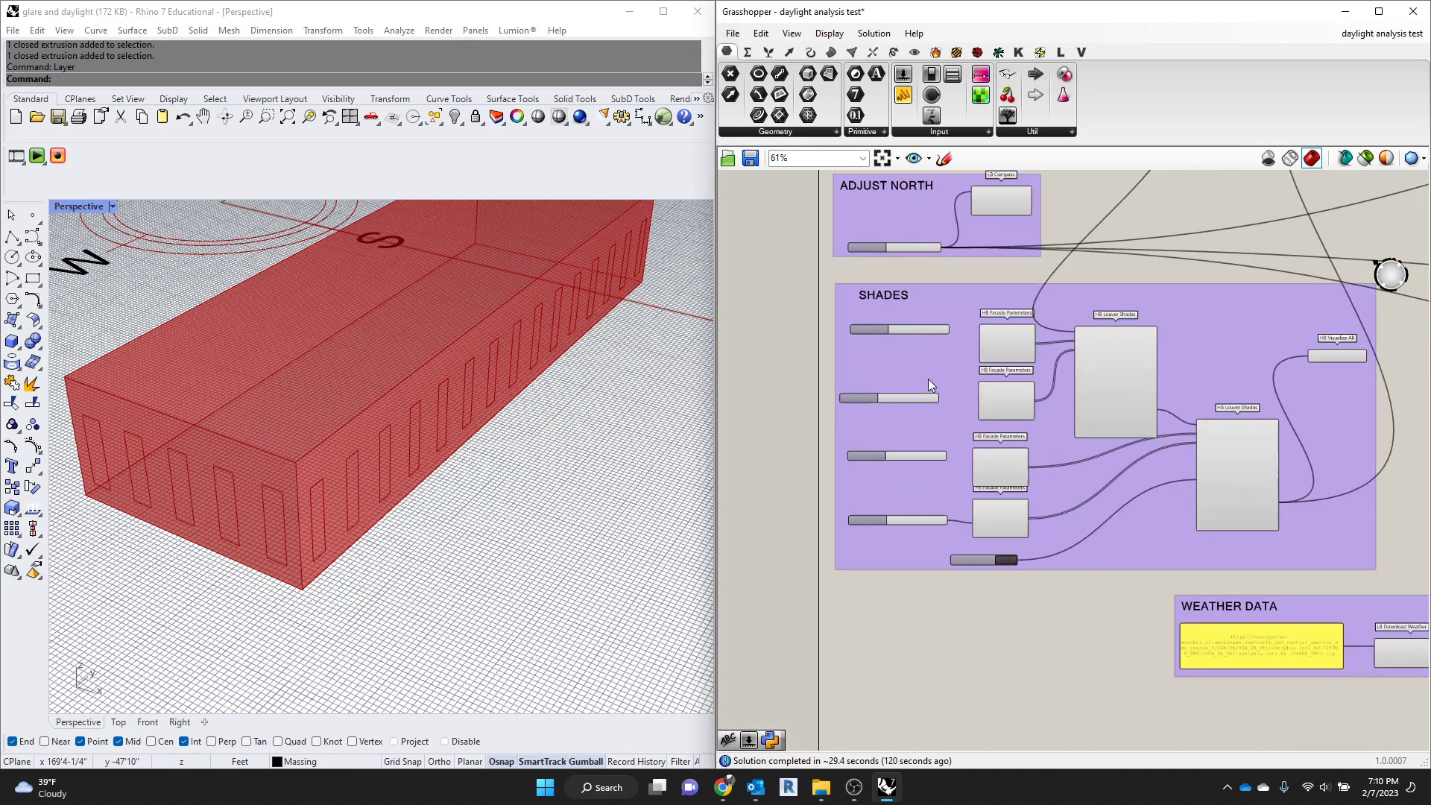
{"action": "scroll", "coordinate": [928, 378], "scroll_direction": "up", "scroll_amount": 2}
{"action": "scroll", "coordinate": [931, 376], "scroll_direction": "down", "scroll_amount": 3}
{"action": "scroll", "coordinate": [936, 373], "scroll_direction": "up", "scroll_amount": 2}
{"action": "right_click_drag", "start_coordinate": [963, 310], "coordinate": [960, 566]}
{"action": "scroll", "coordinate": [961, 565], "scroll_direction": "down", "scroll_amount": 1}
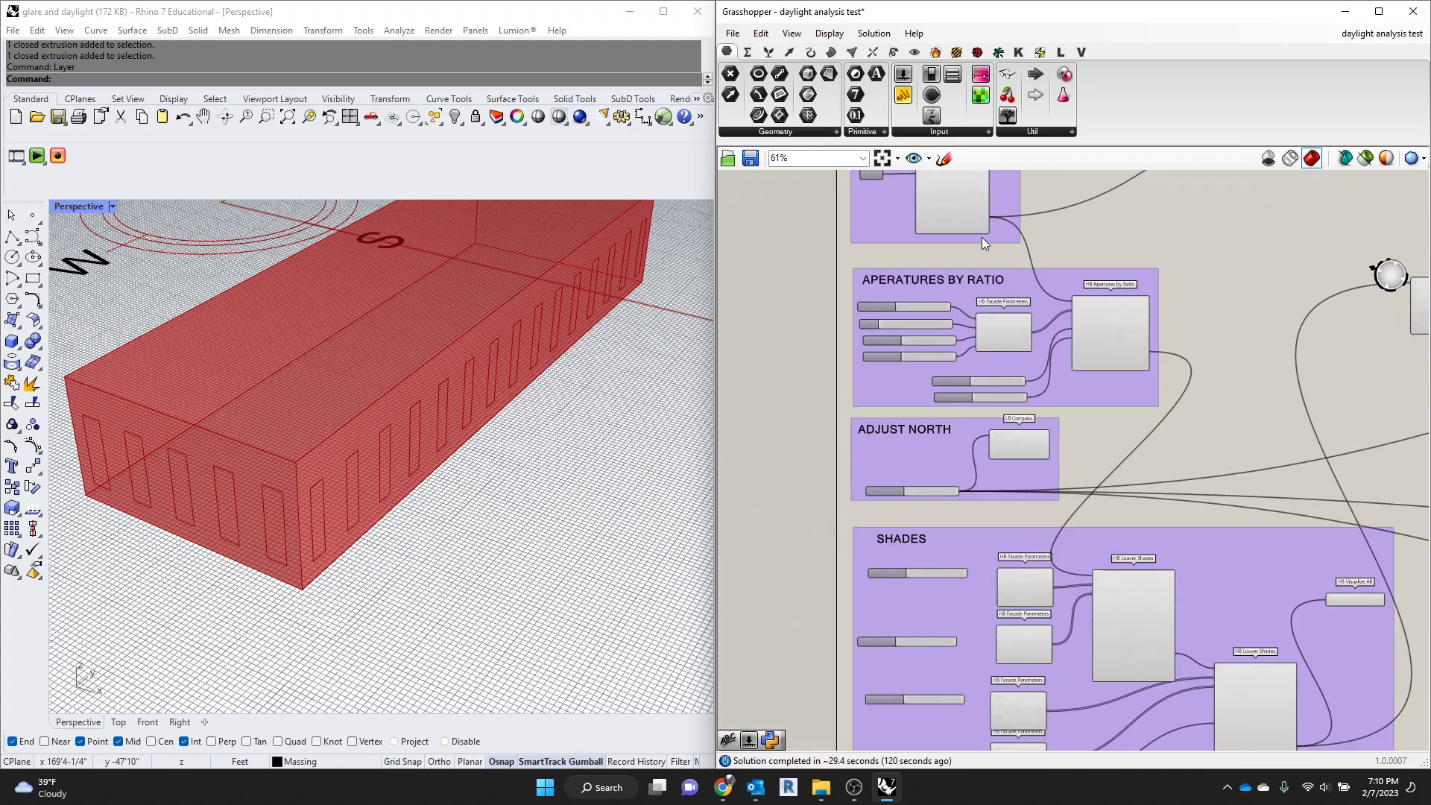
{"action": "scroll", "coordinate": [937, 342], "scroll_direction": "up", "scroll_amount": 4}
{"action": "scroll", "coordinate": [937, 341], "scroll_direction": "down", "scroll_amount": 2}
{"action": "scroll", "coordinate": [839, 368], "scroll_direction": "up", "scroll_amount": 2}
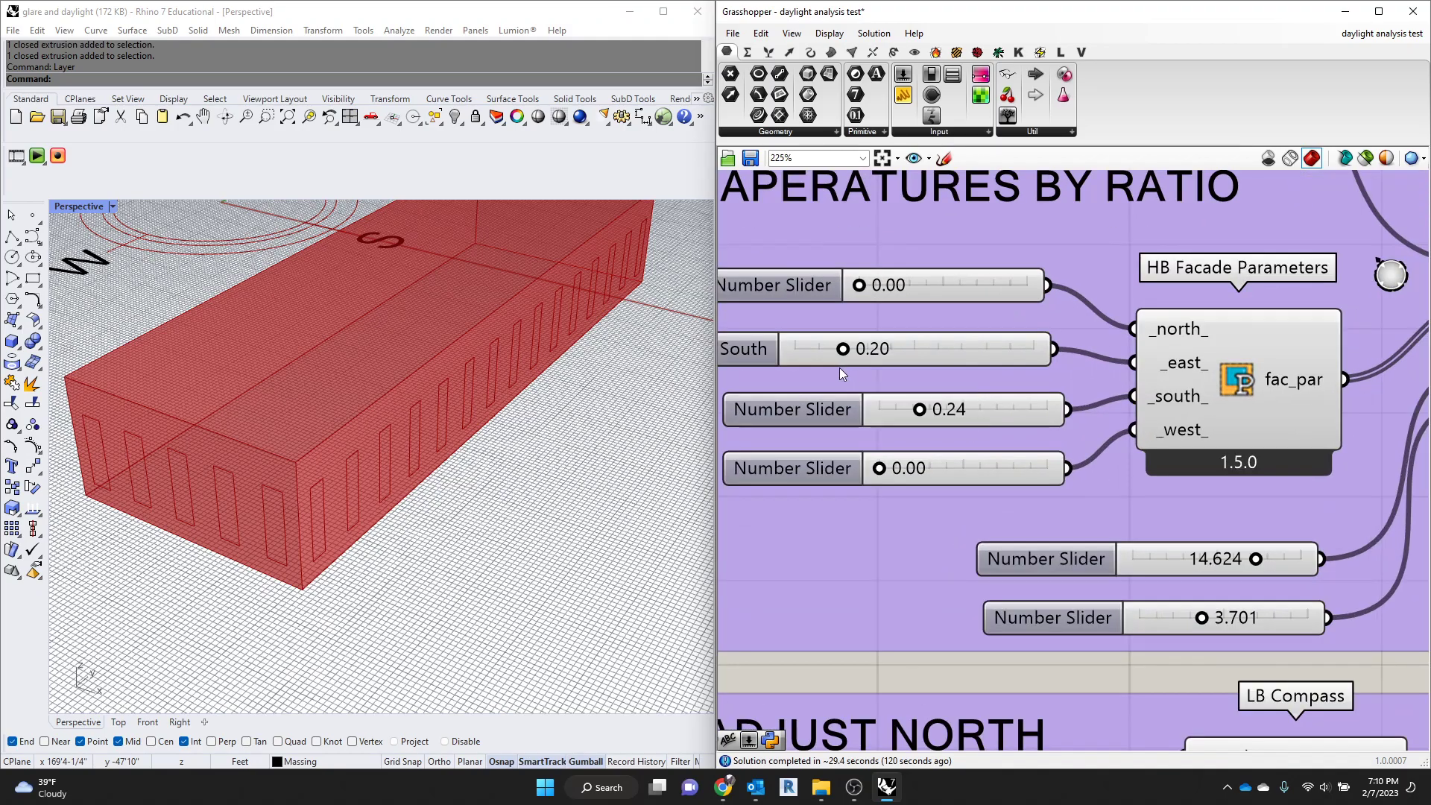
{"action": "left_click_drag", "start_coordinate": [846, 353], "coordinate": [952, 356]}
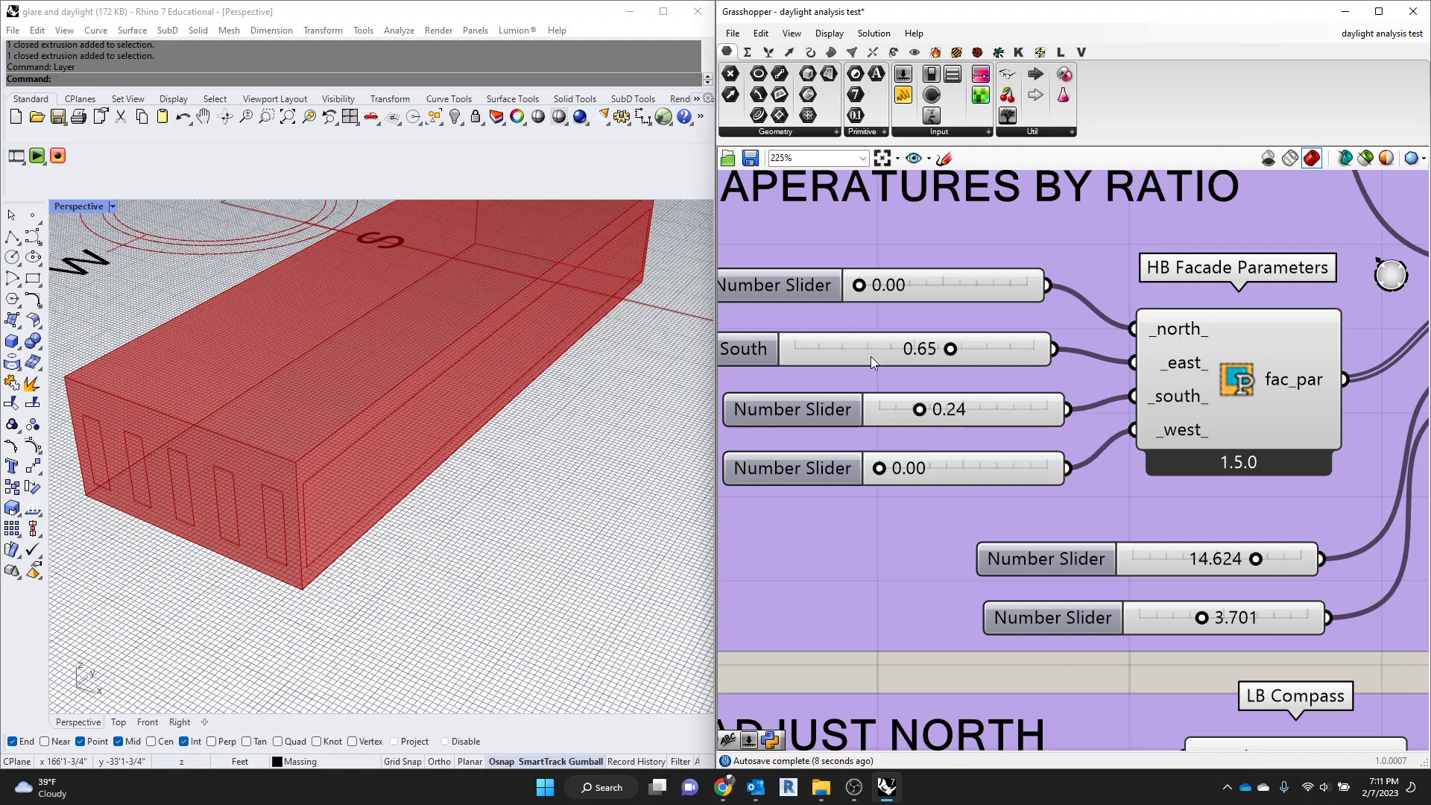
Rerun the direct sun hours analysis with the new window ratio by switching its Boolean toggle to True
{"action": "scroll", "coordinate": [723, 383], "scroll_direction": "down", "scroll_amount": 5}
{"action": "scroll", "coordinate": [1336, 496], "scroll_direction": "up", "scroll_amount": 4}
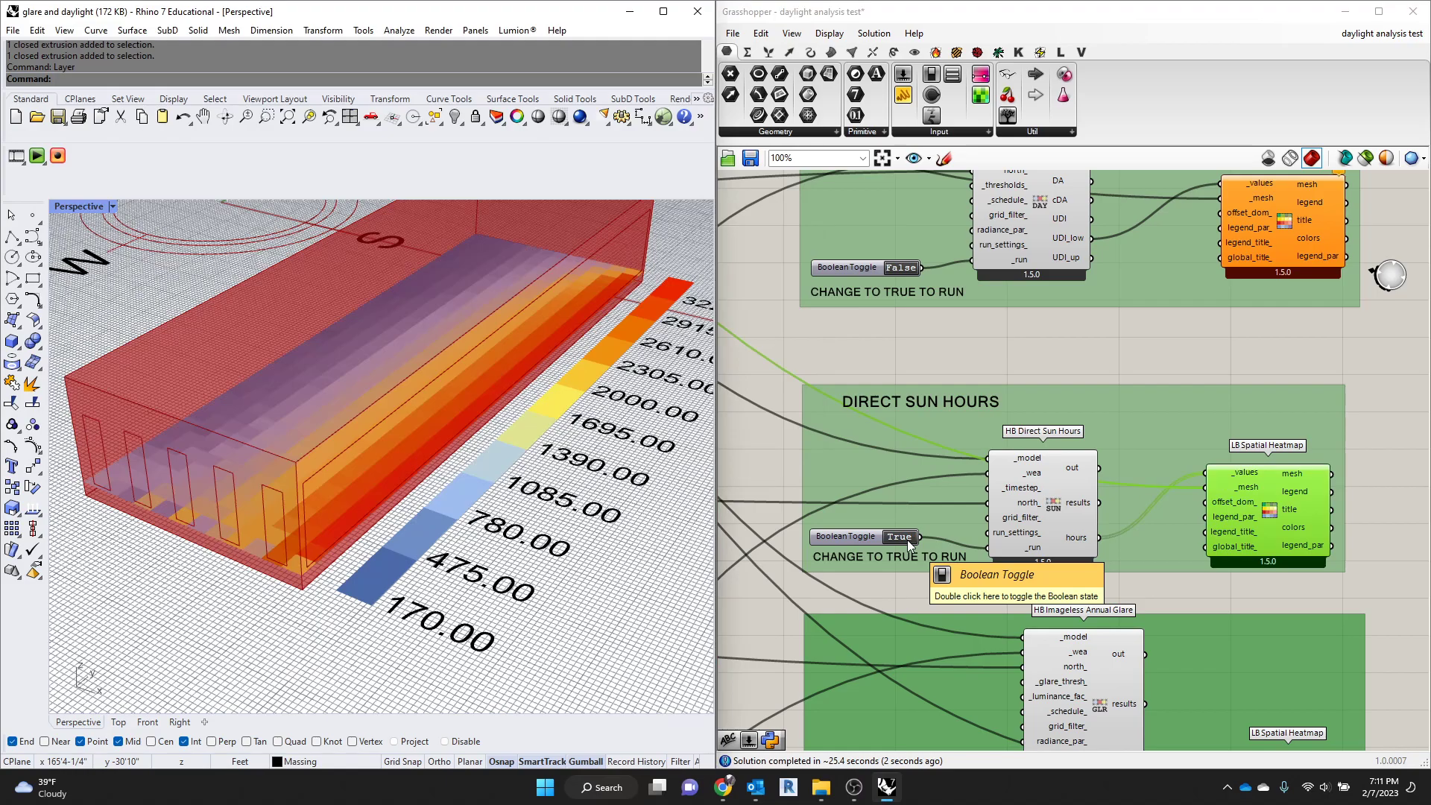
Examine the updated sun hours heatmap in perspective and in the maximized Top view
{"action": "scroll", "coordinate": [402, 576], "scroll_direction": "down", "scroll_amount": 7}
{"action": "right_click_drag", "start_coordinate": [360, 540], "coordinate": [464, 552]}
{"action": "scroll", "coordinate": [480, 457], "scroll_direction": "up", "scroll_amount": 3}
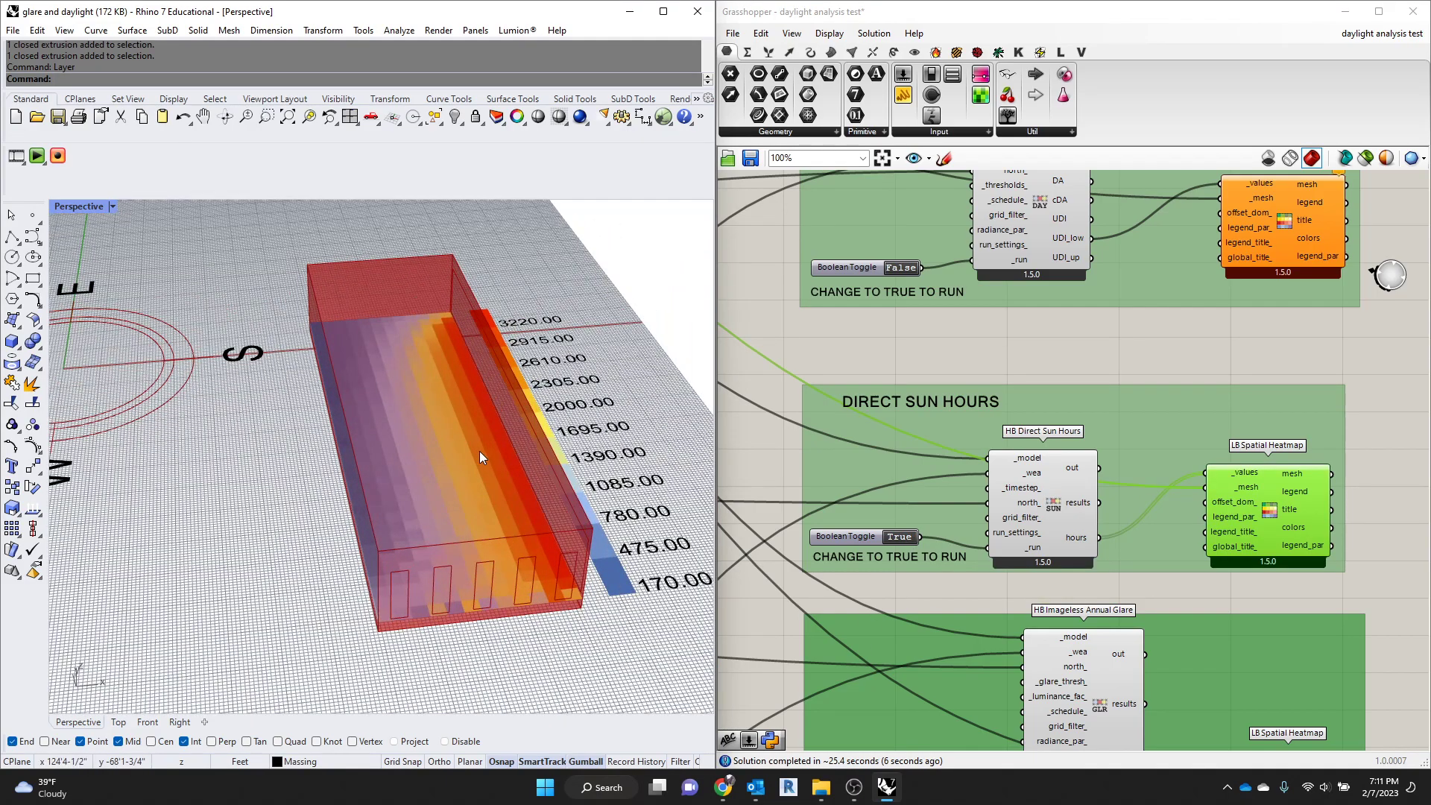
{"action": "double_click", "coordinate": [77, 207]}
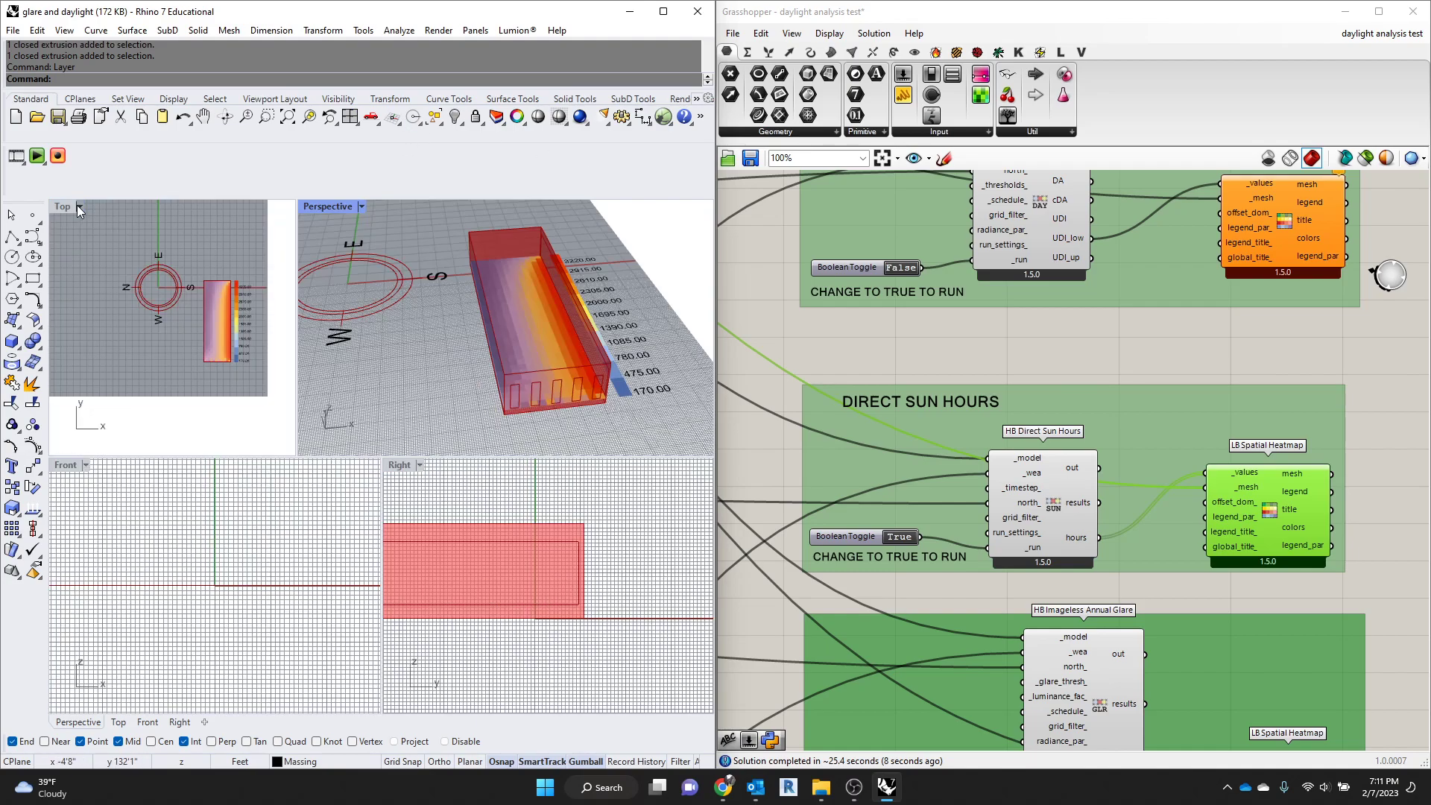
{"action": "double_click", "coordinate": [67, 207]}
{"action": "scroll", "coordinate": [559, 348], "scroll_direction": "up", "scroll_amount": 5}
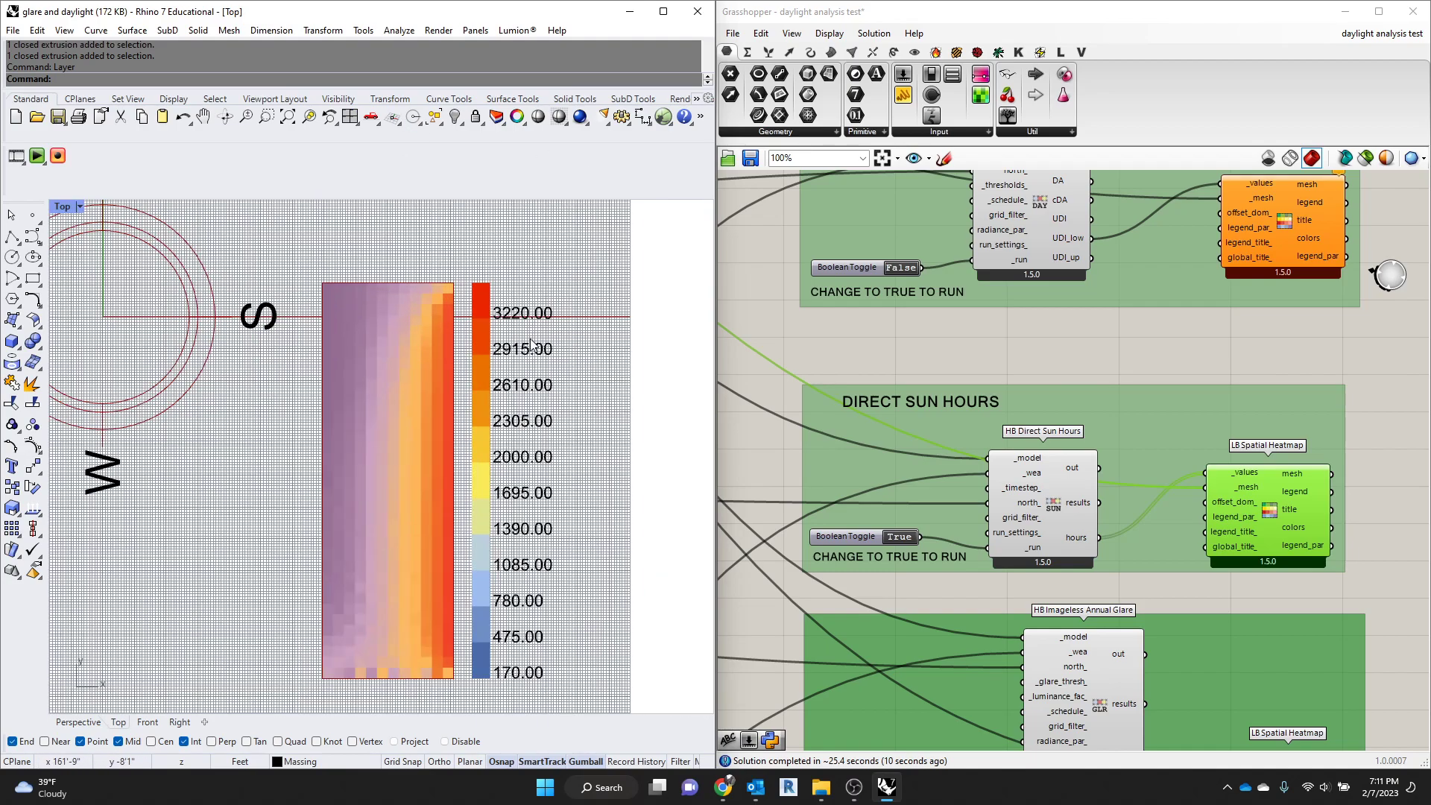
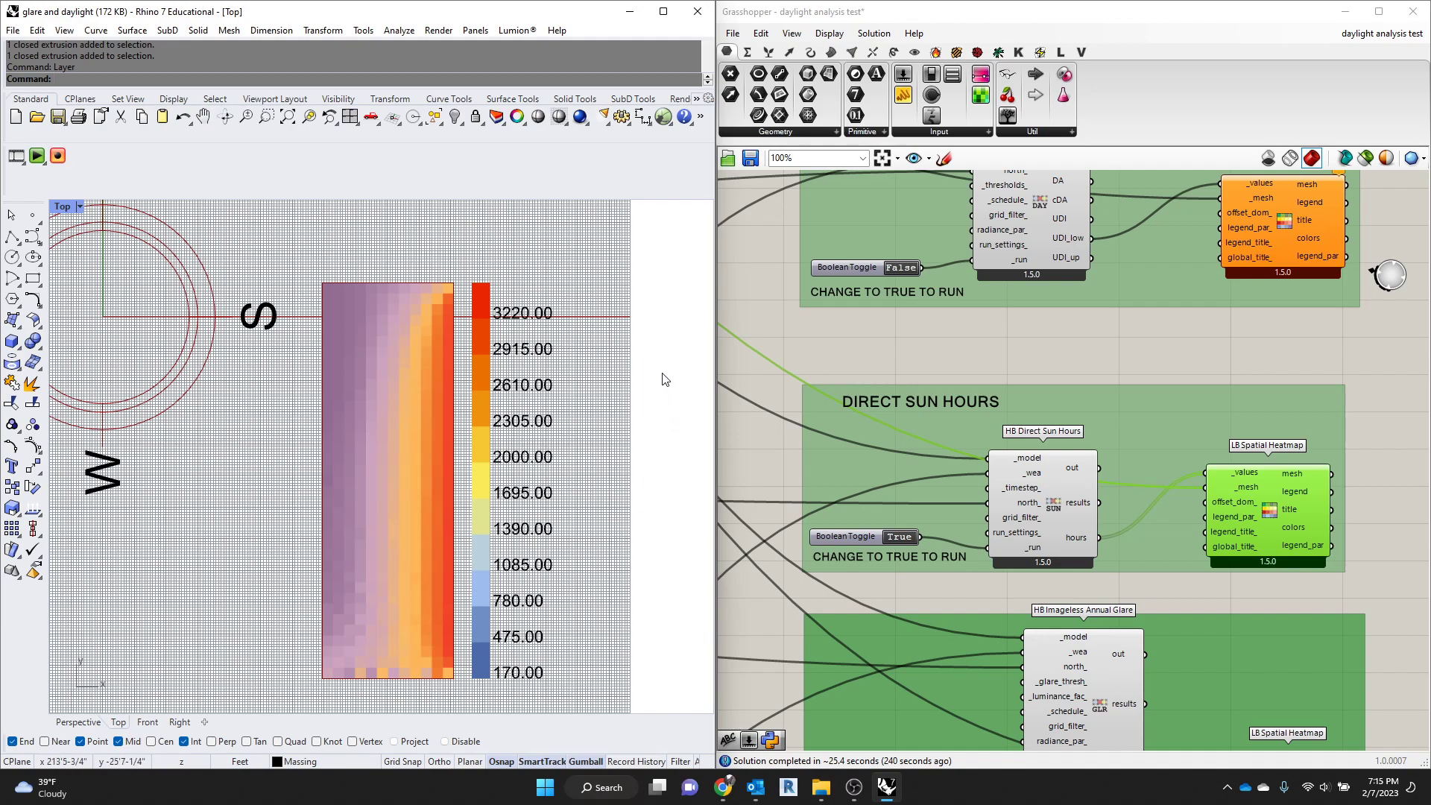
Examine the HB Annual Daylight component's description and its DA, cDA, UDI and UDI_low outputs
{"action": "scroll", "coordinate": [914, 404], "scroll_direction": "down", "scroll_amount": 5}
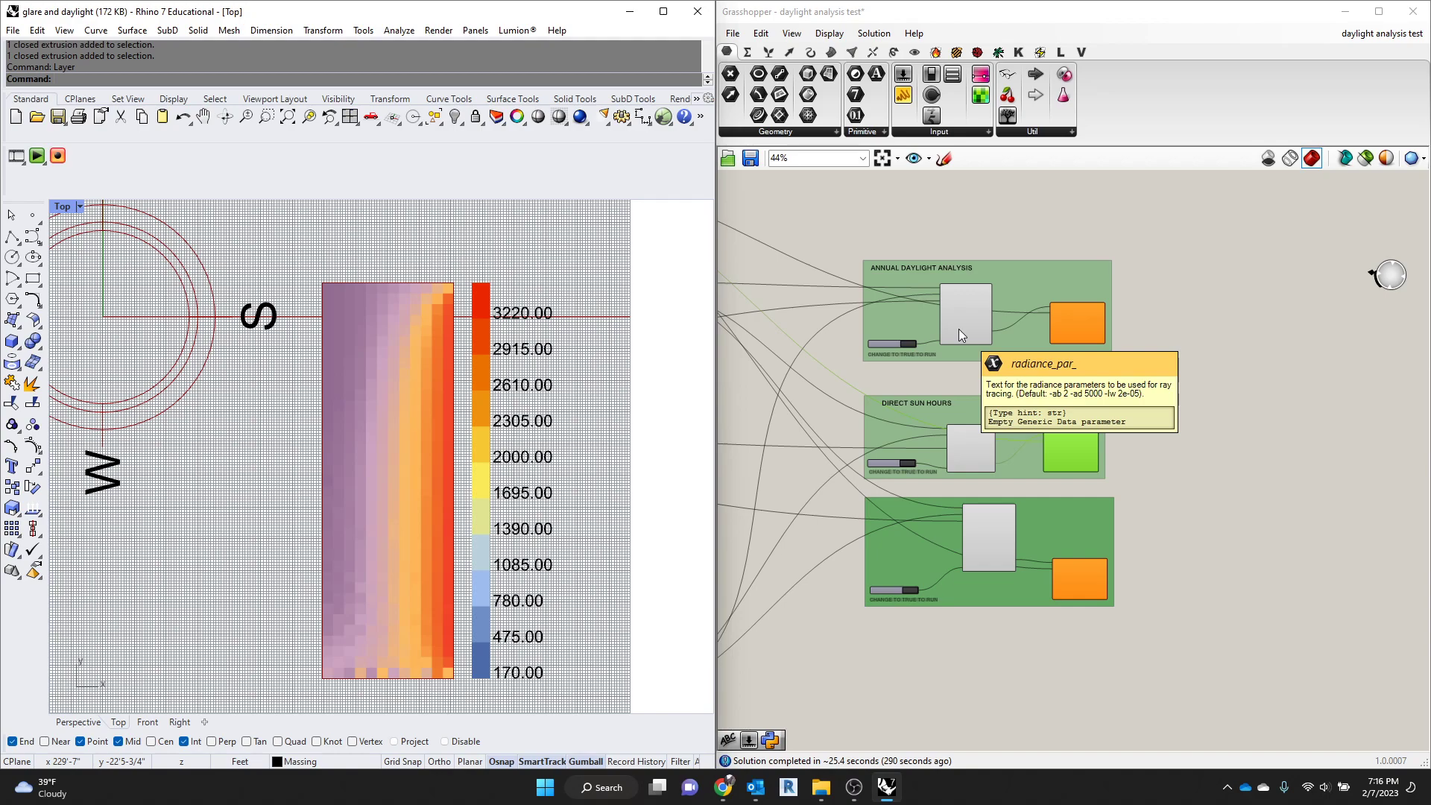
{"action": "scroll", "coordinate": [983, 322], "scroll_direction": "up", "scroll_amount": 5}
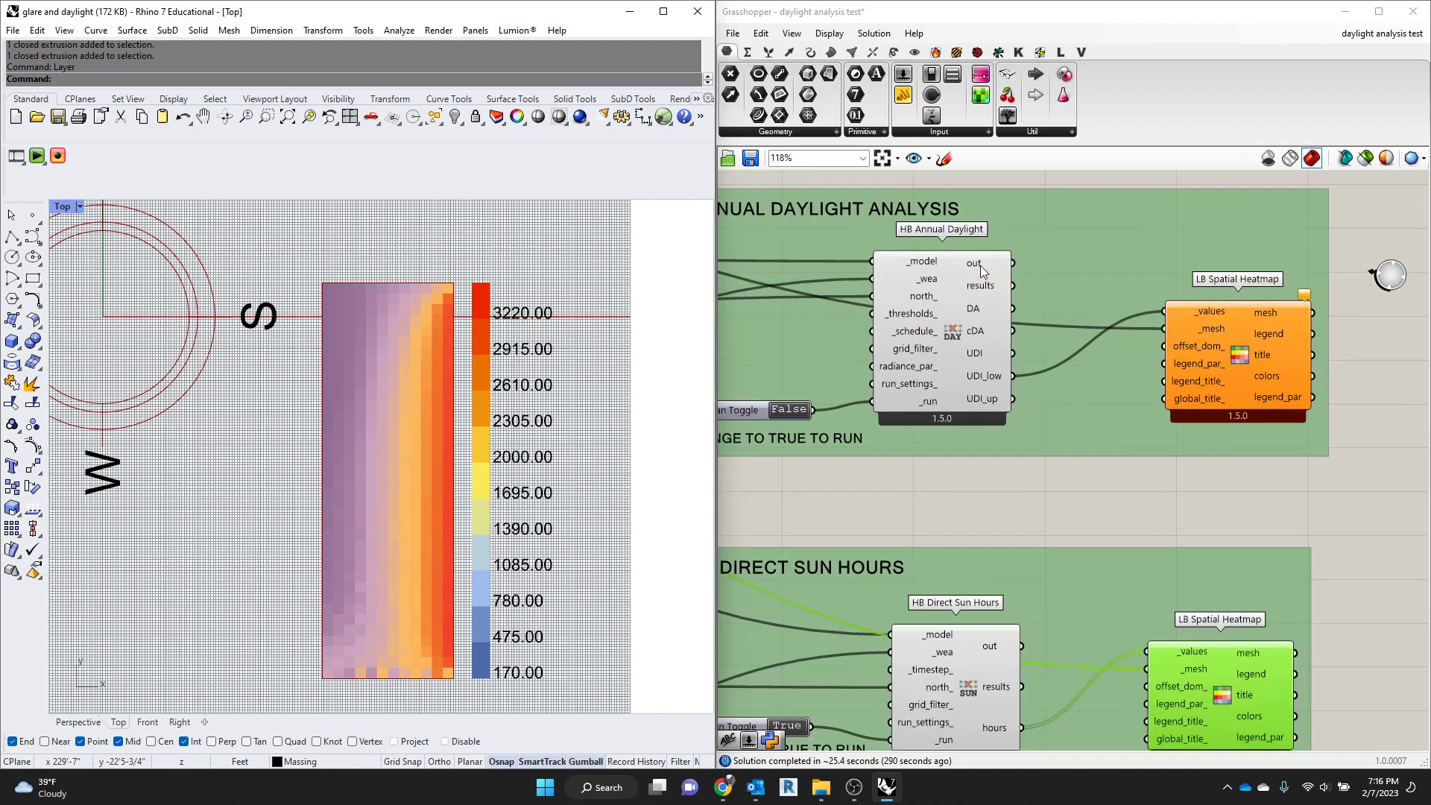
{"action": "scroll", "coordinate": [1021, 276], "scroll_direction": "down", "scroll_amount": 3}
{"action": "scroll", "coordinate": [981, 289], "scroll_direction": "up", "scroll_amount": 2}
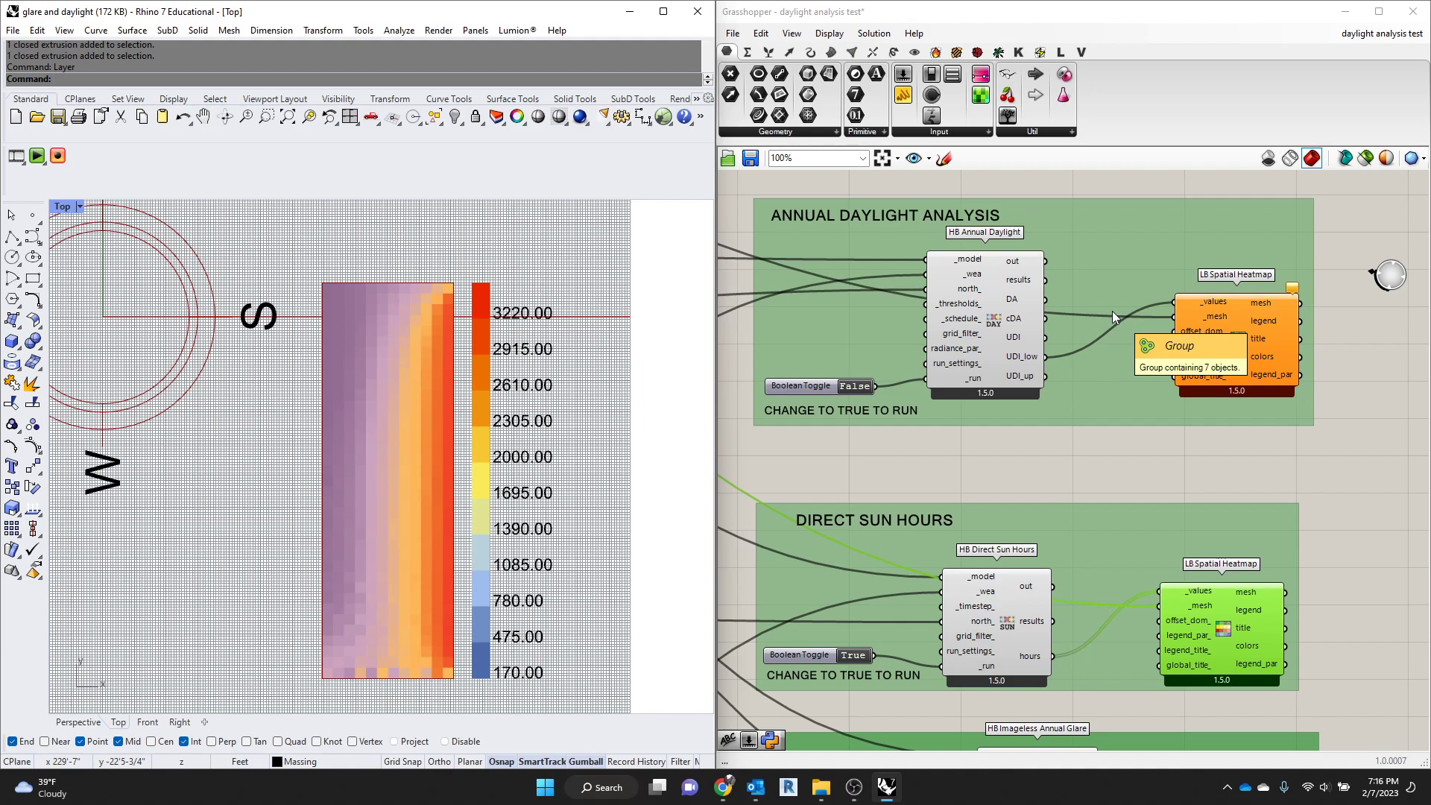
{"action": "left_click", "coordinate": [1079, 189]}
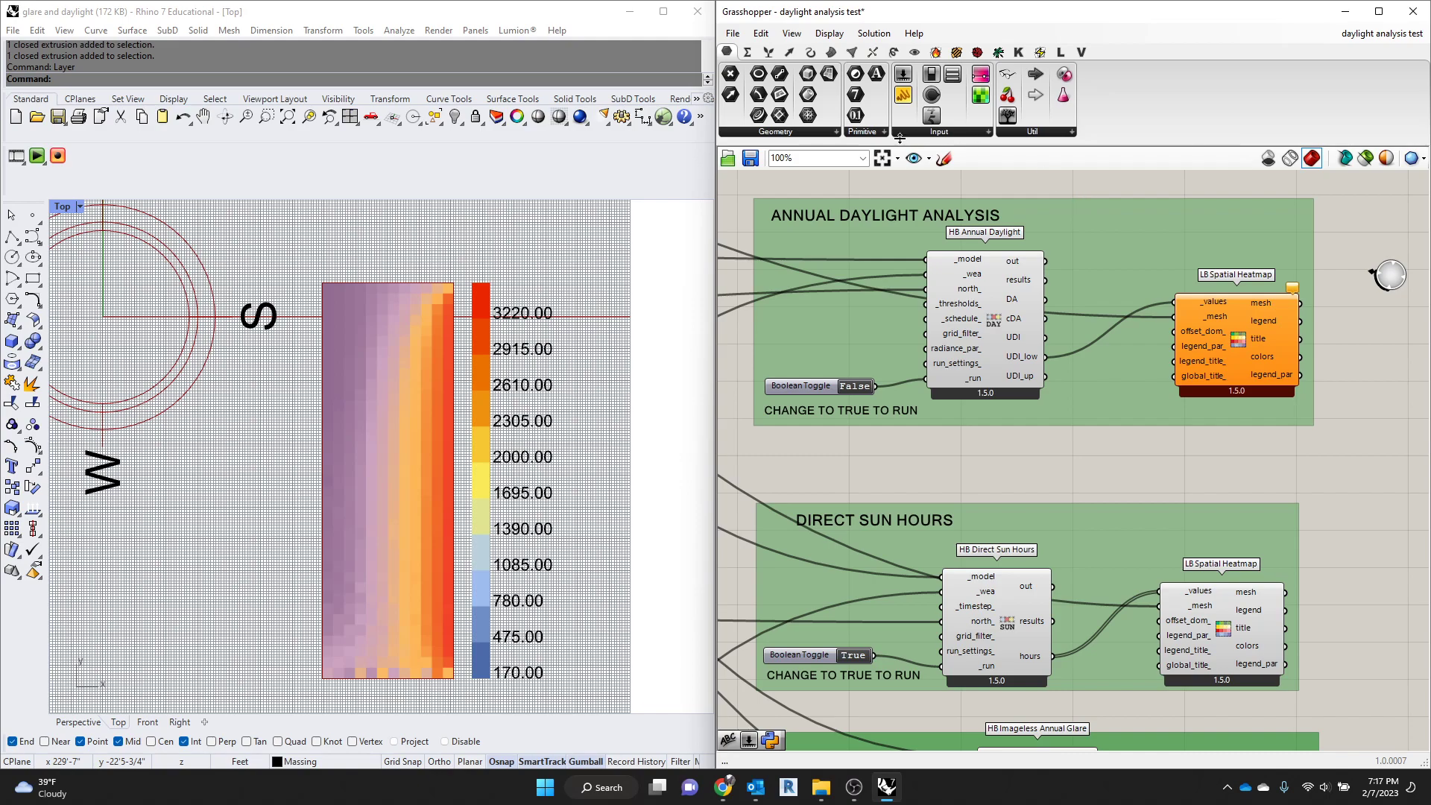
{"action": "scroll", "coordinate": [924, 297], "scroll_direction": "up", "scroll_amount": 4}
{"action": "mouse_move", "coordinate": [990, 310]}
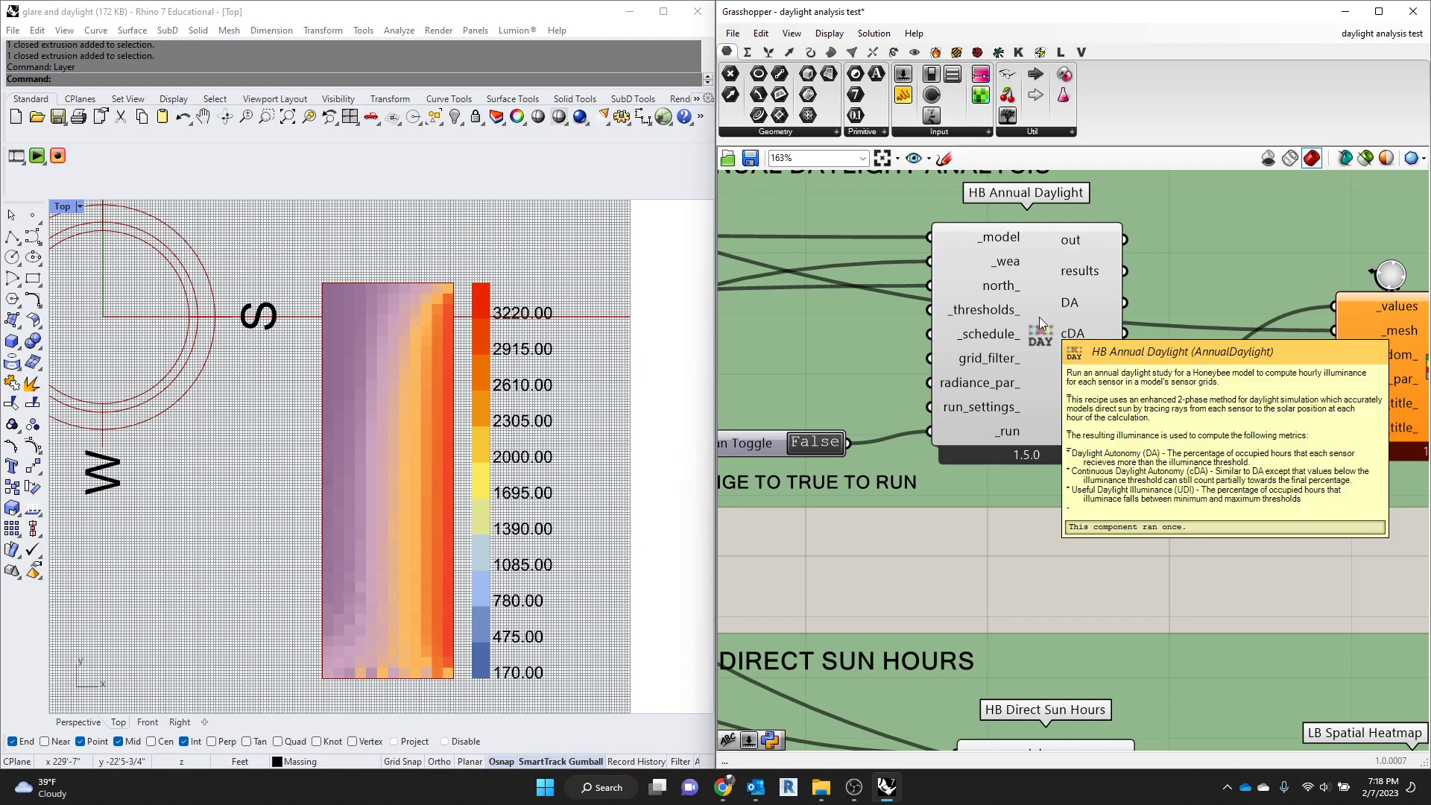
{"action": "scroll", "coordinate": [1039, 316], "scroll_direction": "down", "scroll_amount": 3}
{"action": "scroll", "coordinate": [990, 544], "scroll_direction": "up", "scroll_amount": 3}
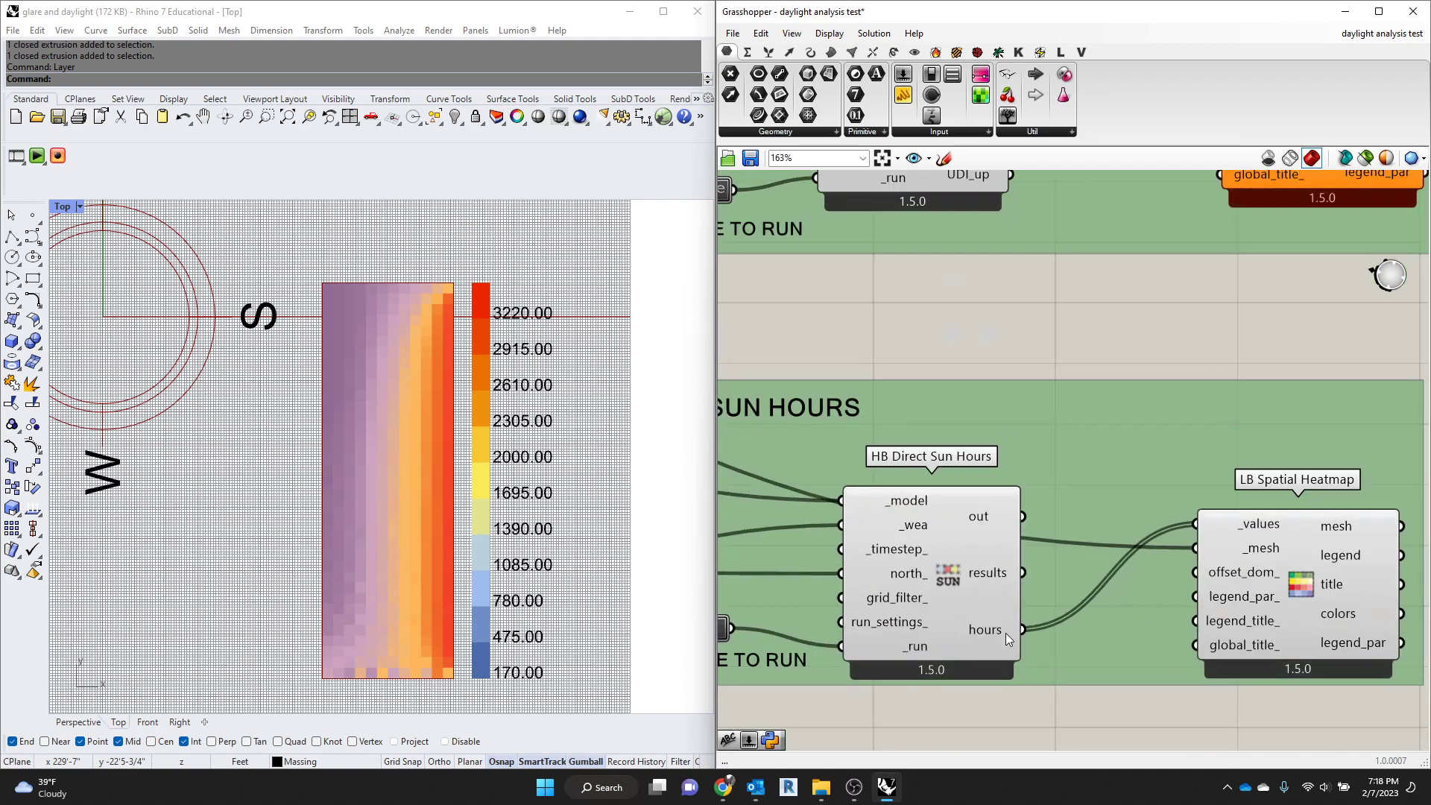
{"action": "scroll", "coordinate": [1057, 467], "scroll_direction": "down", "scroll_amount": 3}
{"action": "scroll", "coordinate": [1023, 315], "scroll_direction": "up", "scroll_amount": 4}
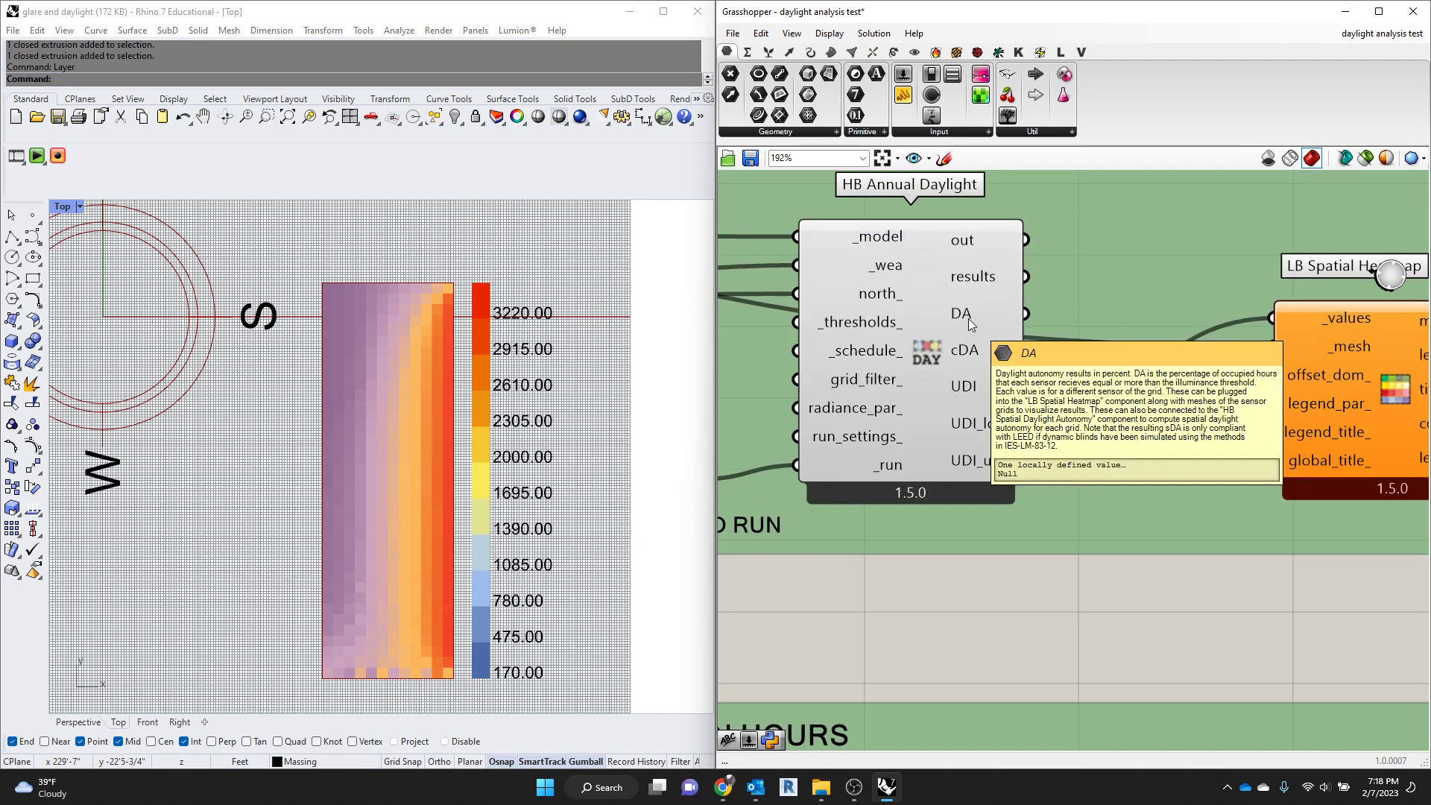
{"action": "mouse_move", "coordinate": [967, 348]}
{"action": "mouse_move", "coordinate": [975, 393]}
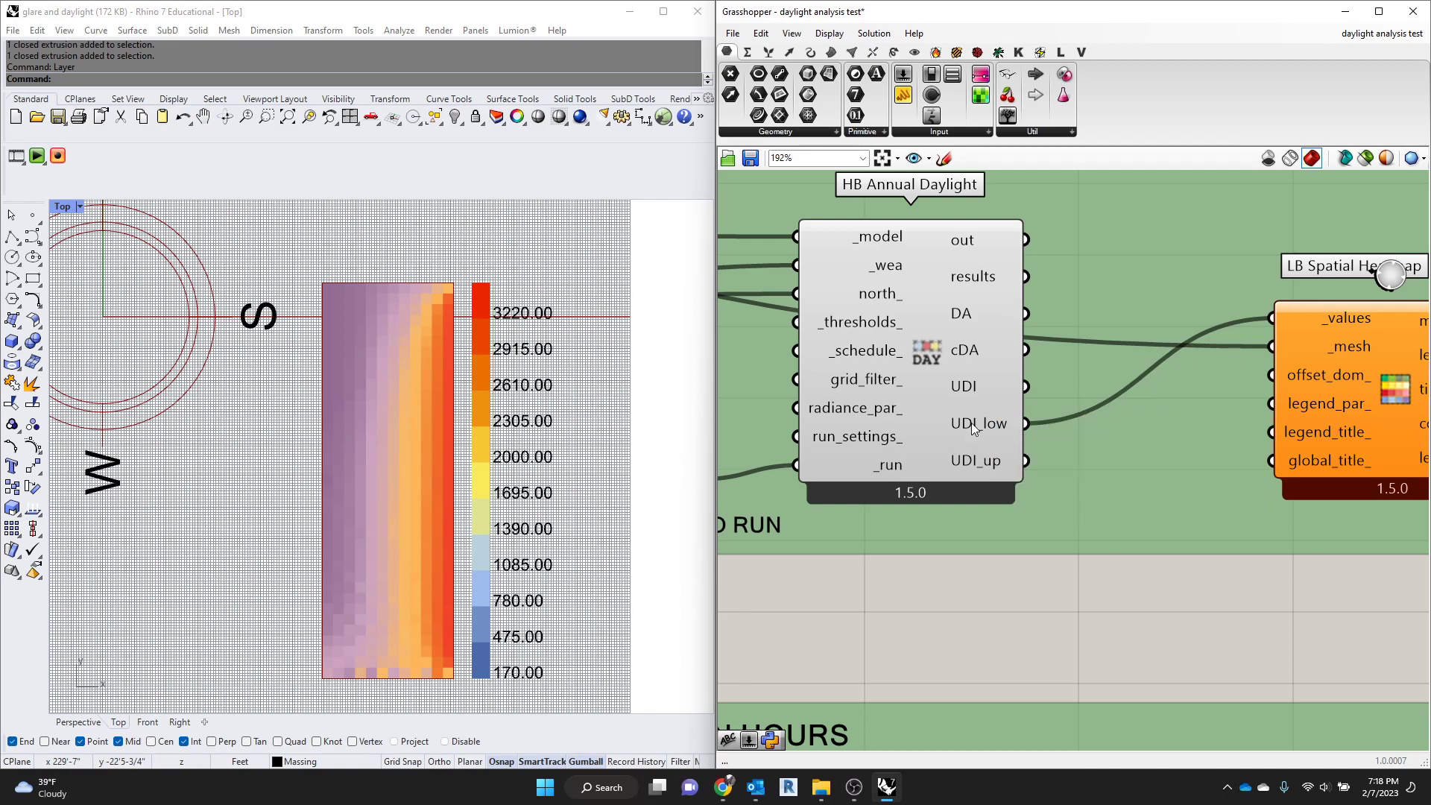
{"action": "mouse_move", "coordinate": [972, 422]}
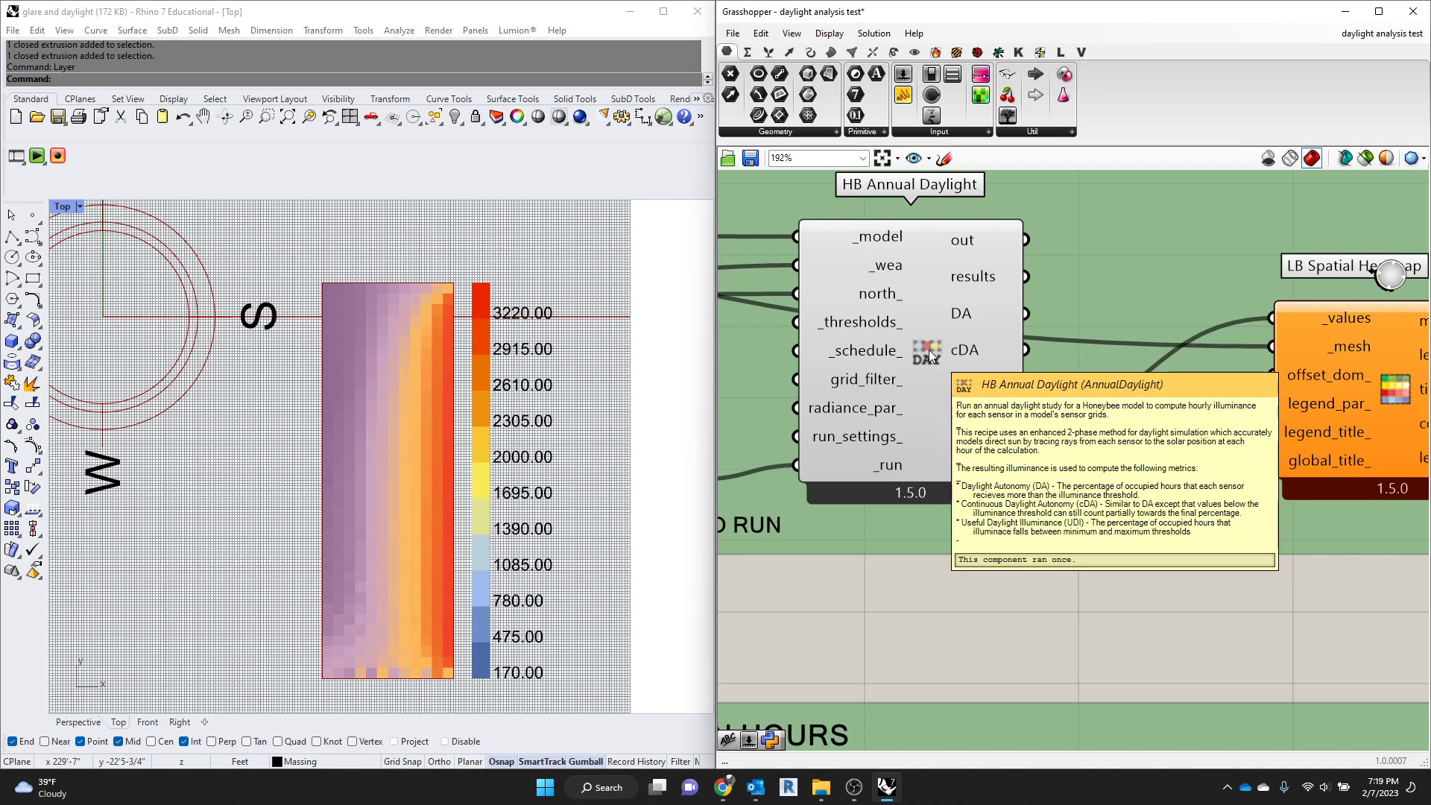
Switch the DIRECT SUN HOURS toggle to False and run the annual daylight analysis by setting its toggle to True
{"action": "scroll", "coordinate": [929, 351], "scroll_direction": "down", "scroll_amount": 5}
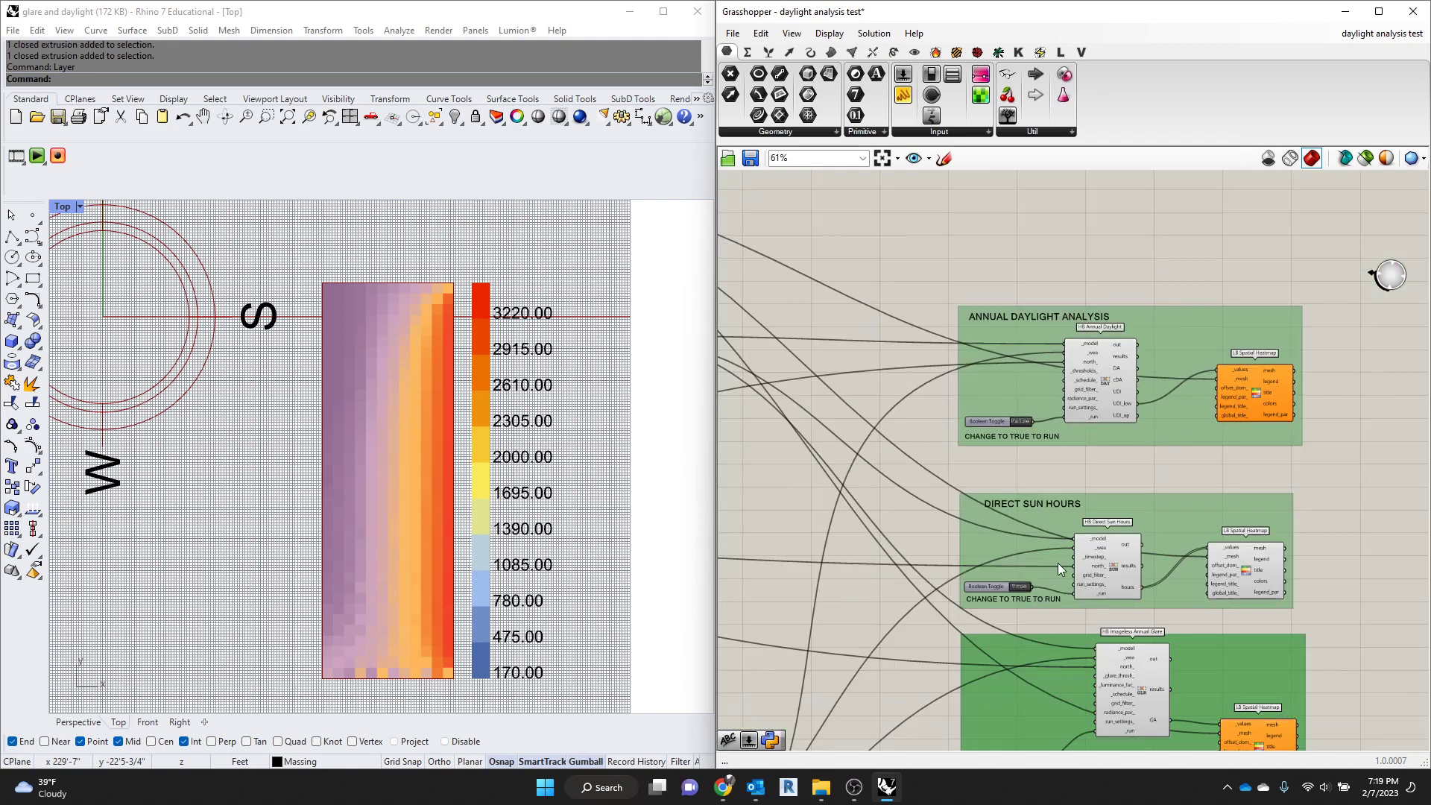
{"action": "scroll", "coordinate": [1025, 593], "scroll_direction": "up", "scroll_amount": 3}
{"action": "left_click", "coordinate": [1021, 581]}
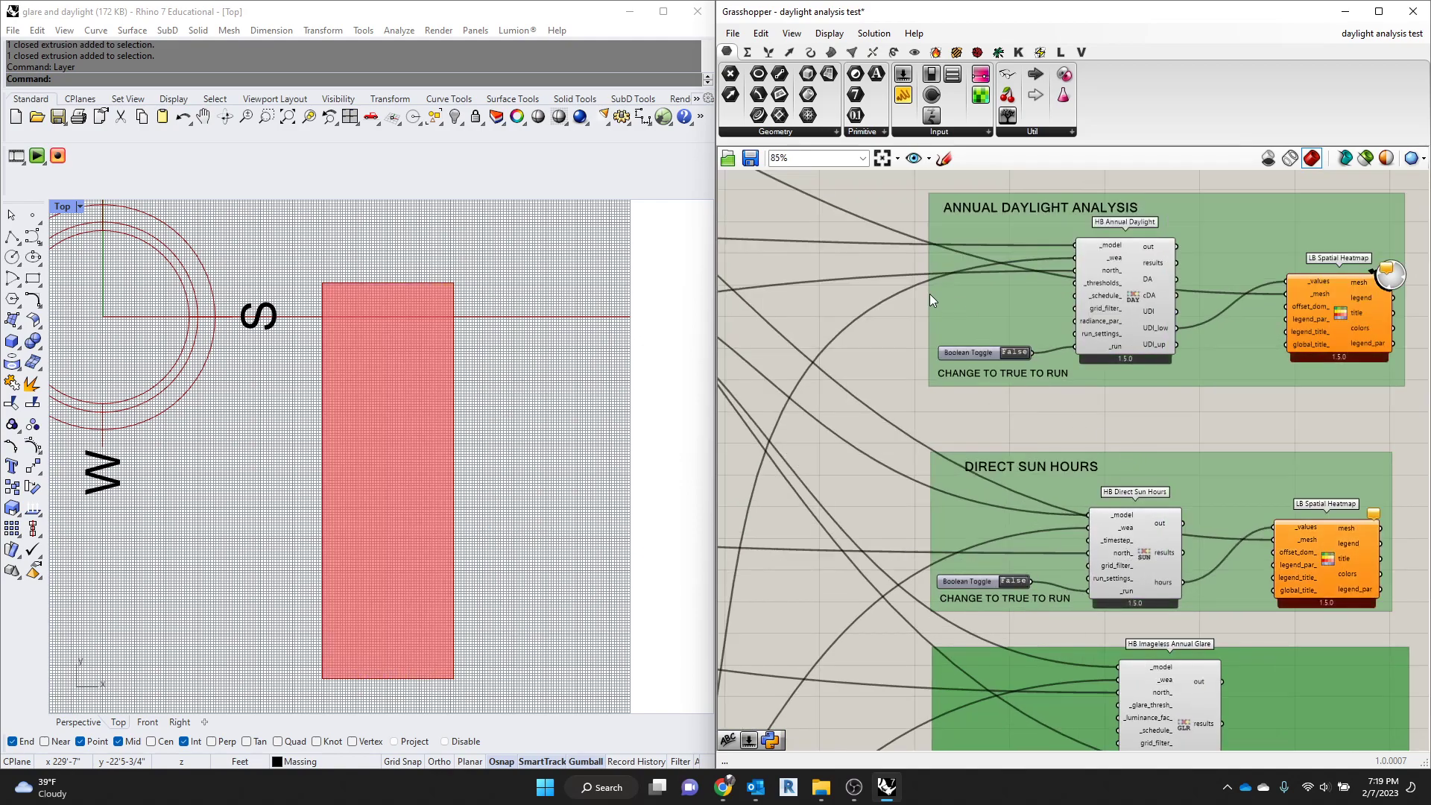
{"action": "scroll", "coordinate": [931, 300], "scroll_direction": "up", "scroll_amount": 3}
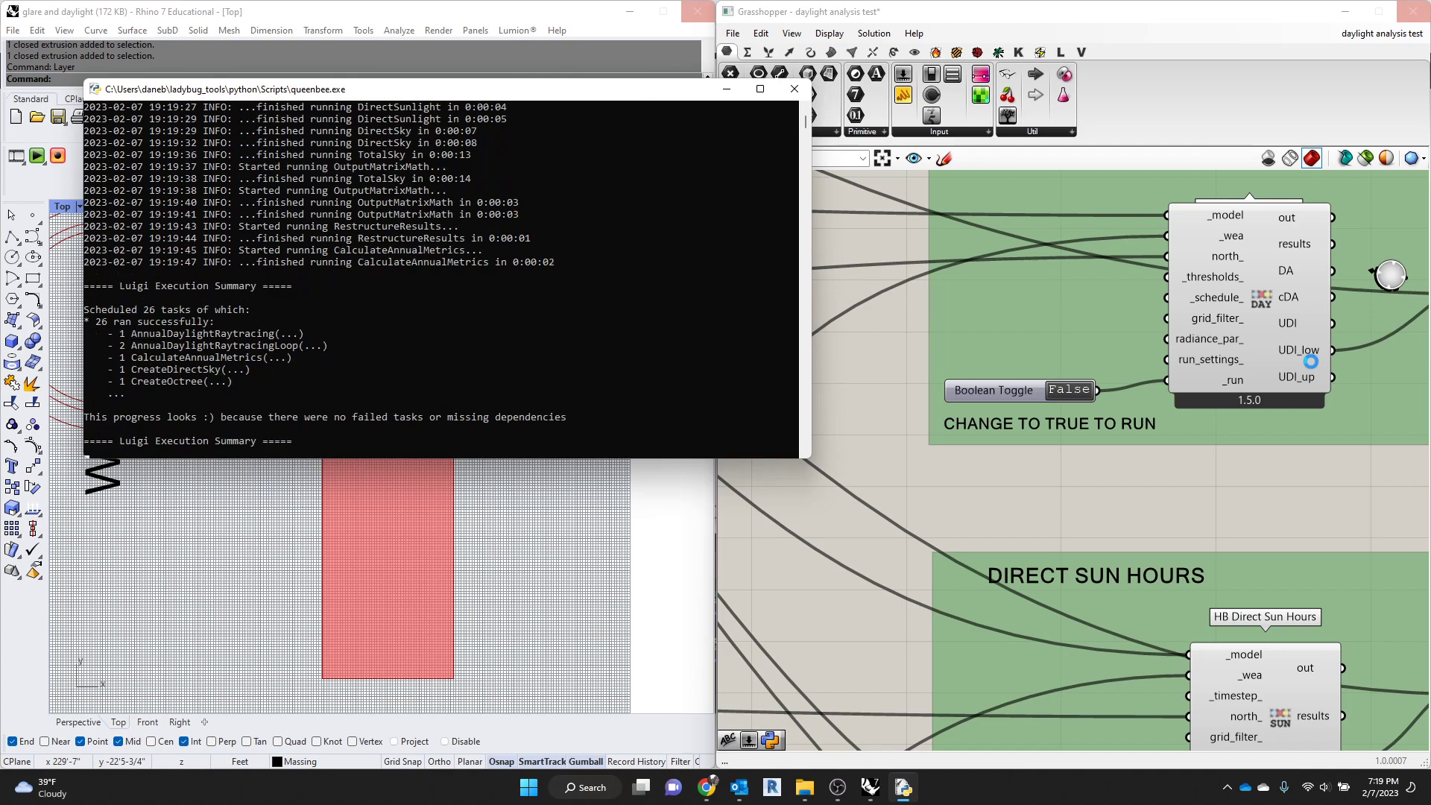
{"action": "mouse_move", "coordinate": [1312, 365]}
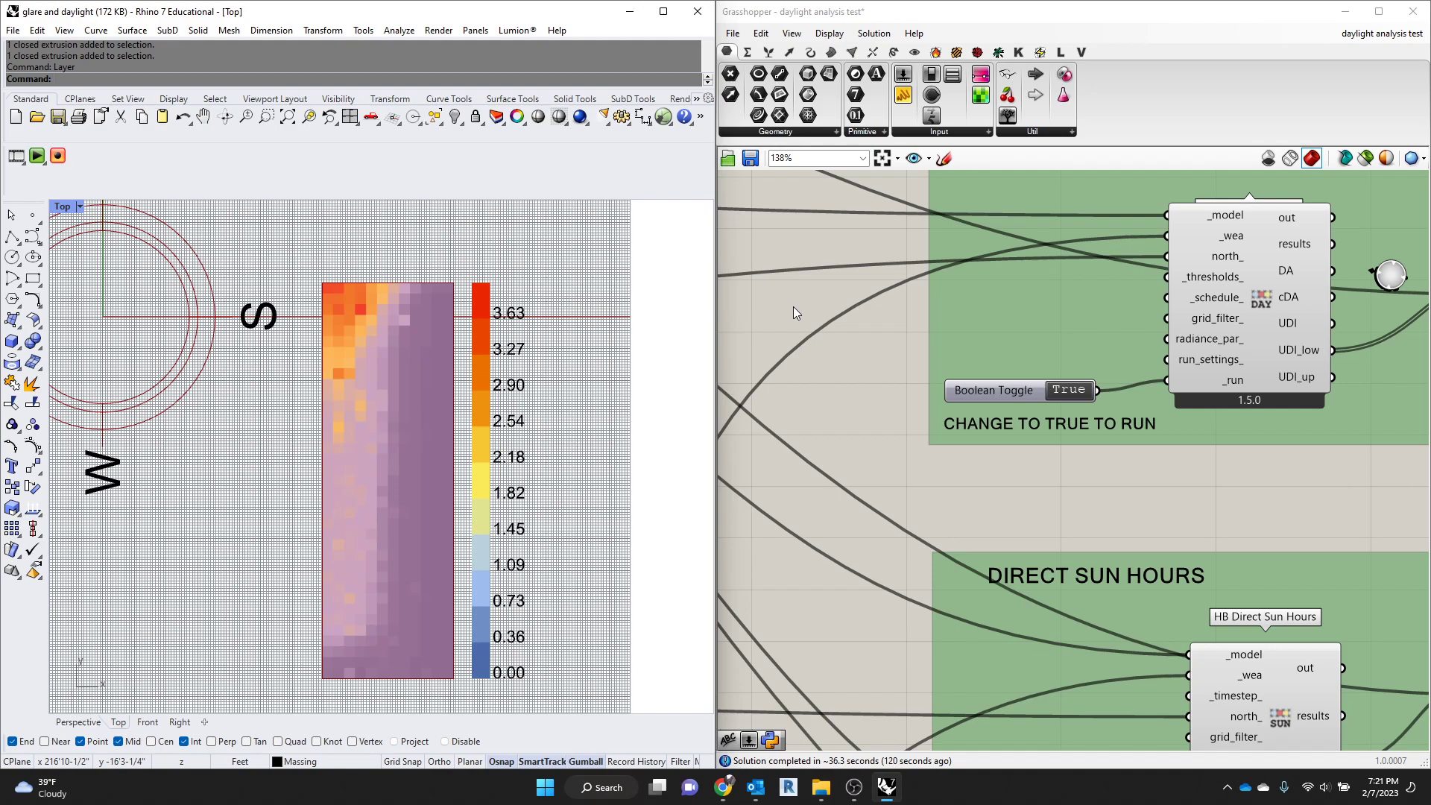
Connect the annual daylight UDI_up output to the spatial heatmap's _values, and replace it with the DA output
{"action": "scroll", "coordinate": [750, 369], "scroll_direction": "down", "scroll_amount": 1}
{"action": "right_click_drag", "start_coordinate": [1319, 336], "coordinate": [1124, 356]}
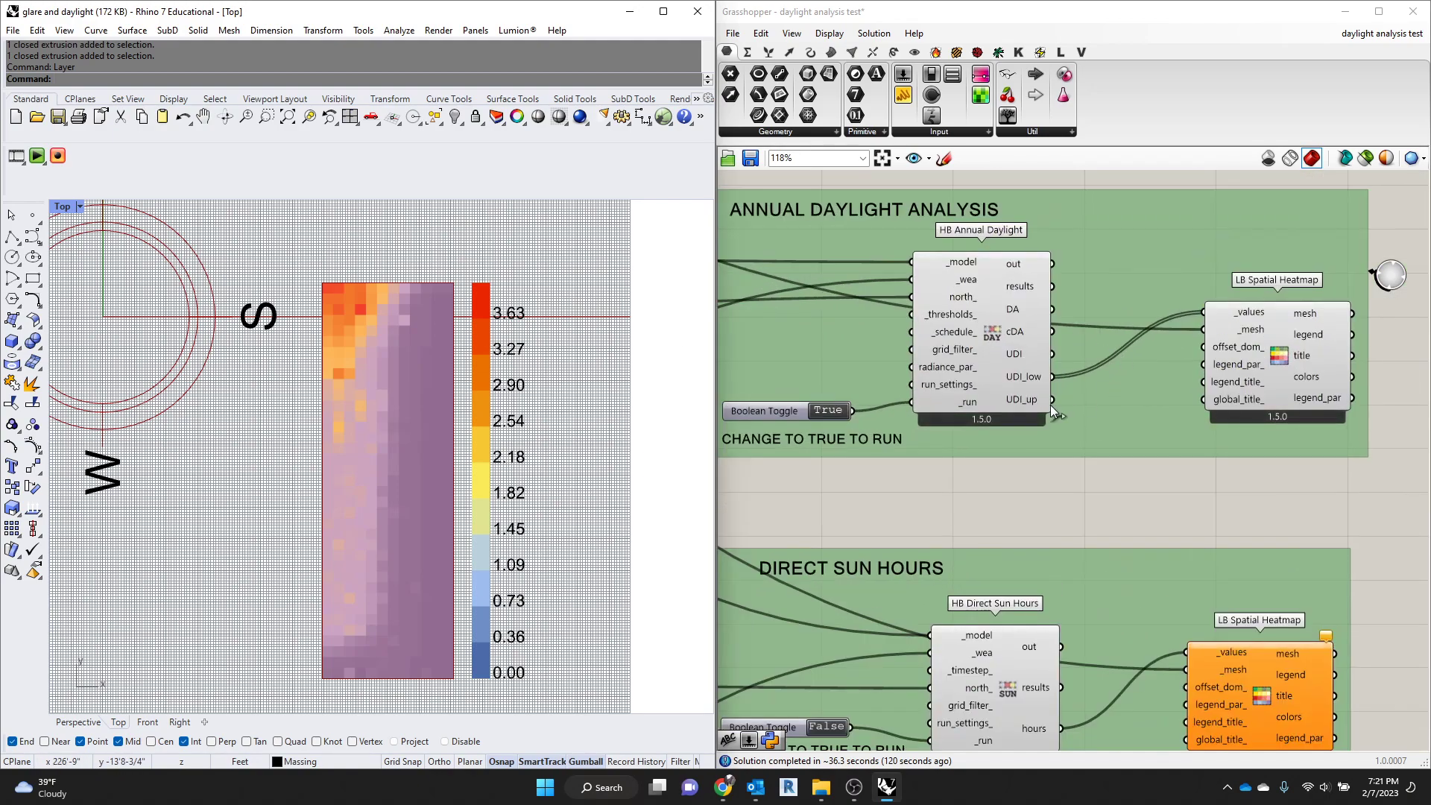
{"action": "scroll", "coordinate": [1014, 395], "scroll_direction": "up", "scroll_amount": 3}
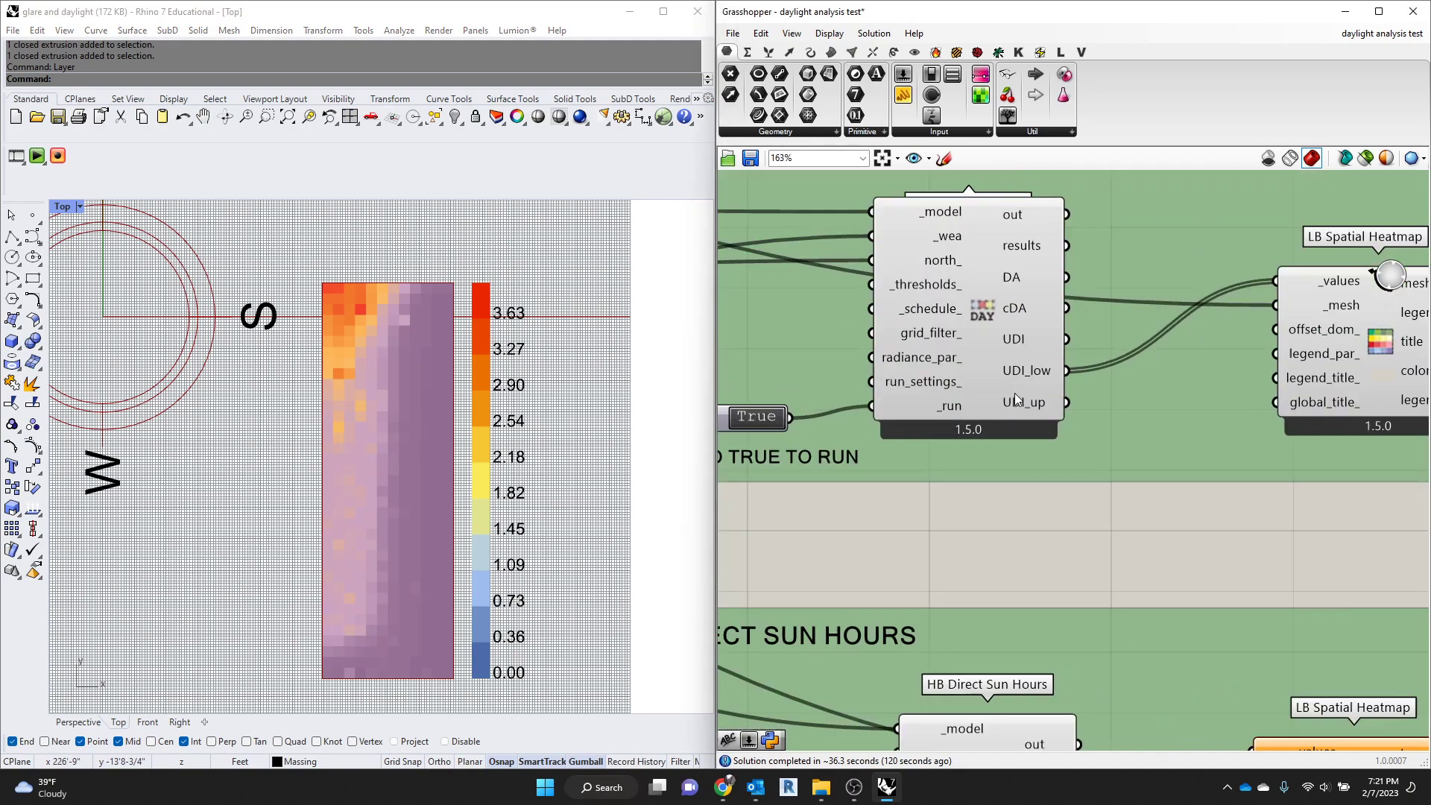
{"action": "left_click_drag", "start_coordinate": [1067, 402], "coordinate": [1268, 282]}
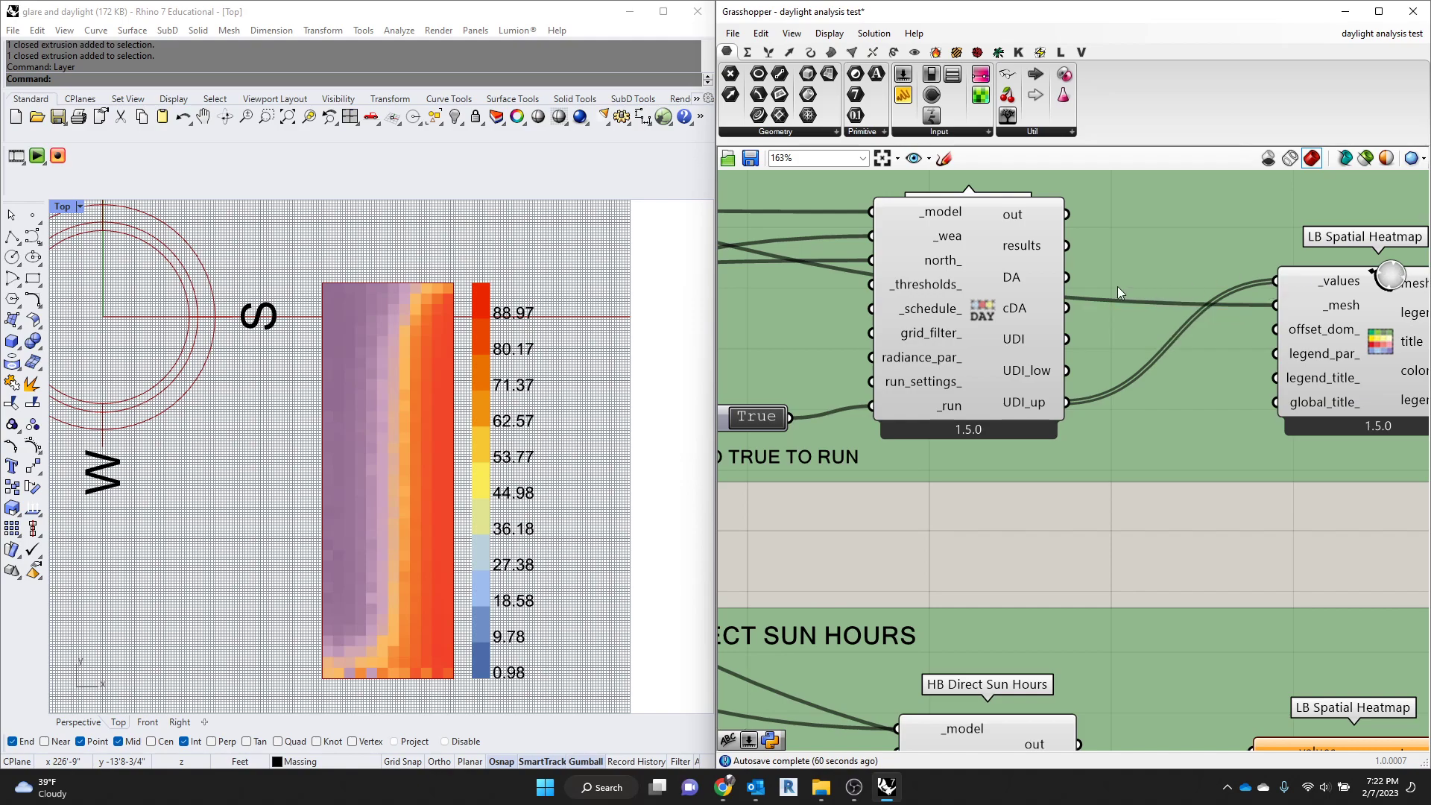
{"action": "left_click_drag", "start_coordinate": [1071, 283], "coordinate": [1274, 282]}
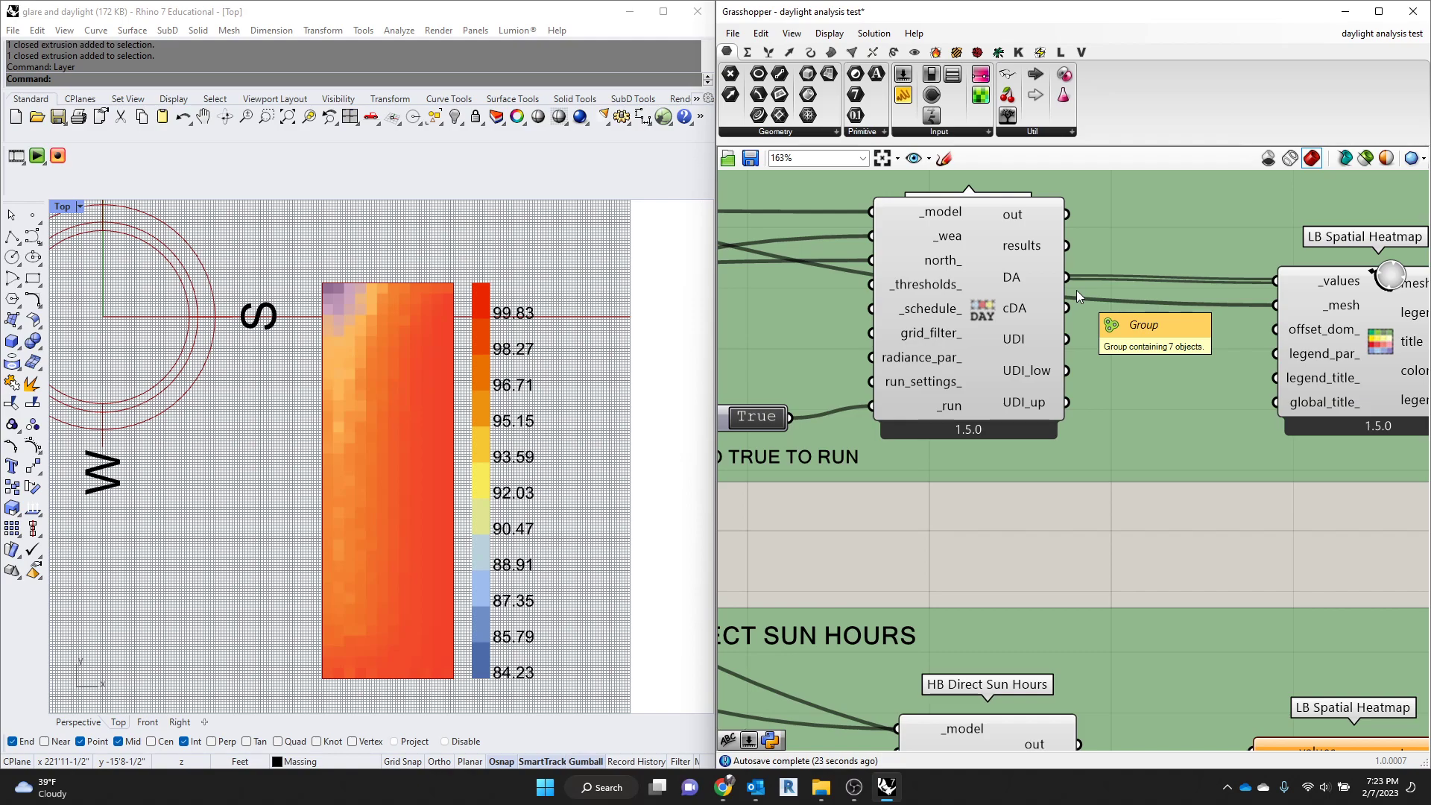
Turn off the annual daylight analysis by switching its Boolean toggle to False
{"action": "scroll", "coordinate": [1103, 287], "scroll_direction": "down", "scroll_amount": 3}
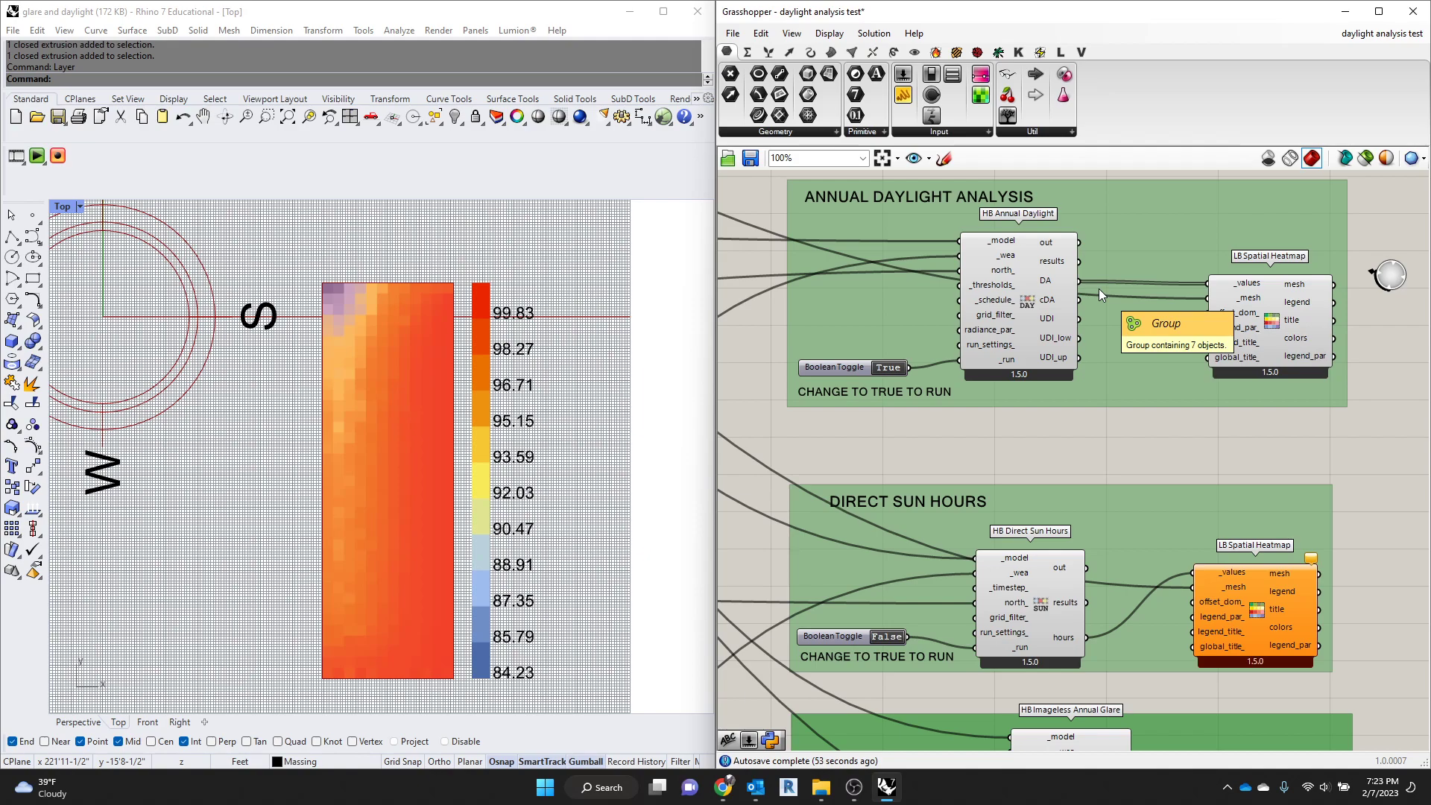
{"action": "scroll", "coordinate": [1148, 281], "scroll_direction": "down", "scroll_amount": 4}
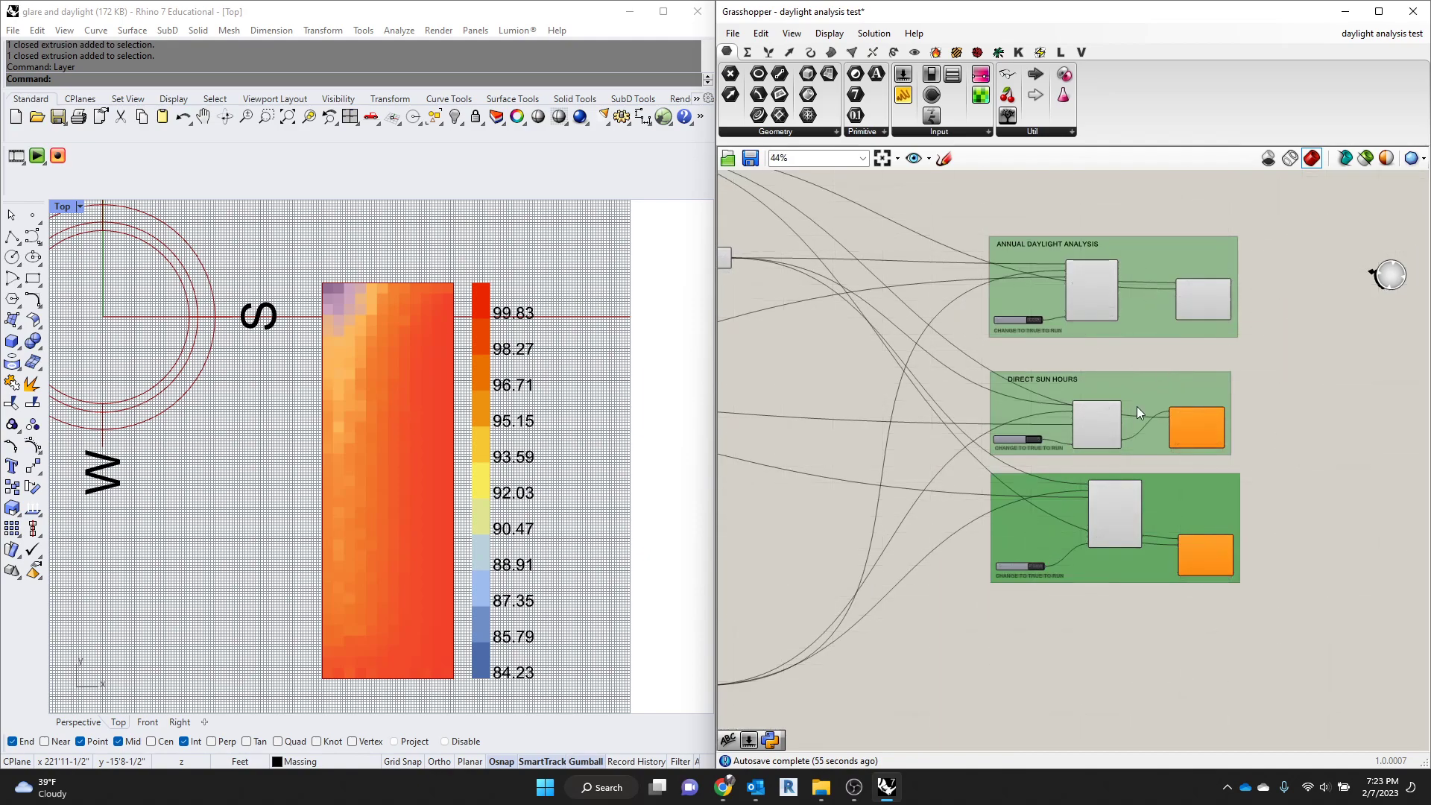
{"action": "scroll", "coordinate": [1143, 398], "scroll_direction": "up", "scroll_amount": 3}
{"action": "scroll", "coordinate": [1134, 297], "scroll_direction": "down", "scroll_amount": 2}
{"action": "scroll", "coordinate": [1116, 292], "scroll_direction": "up", "scroll_amount": 4}
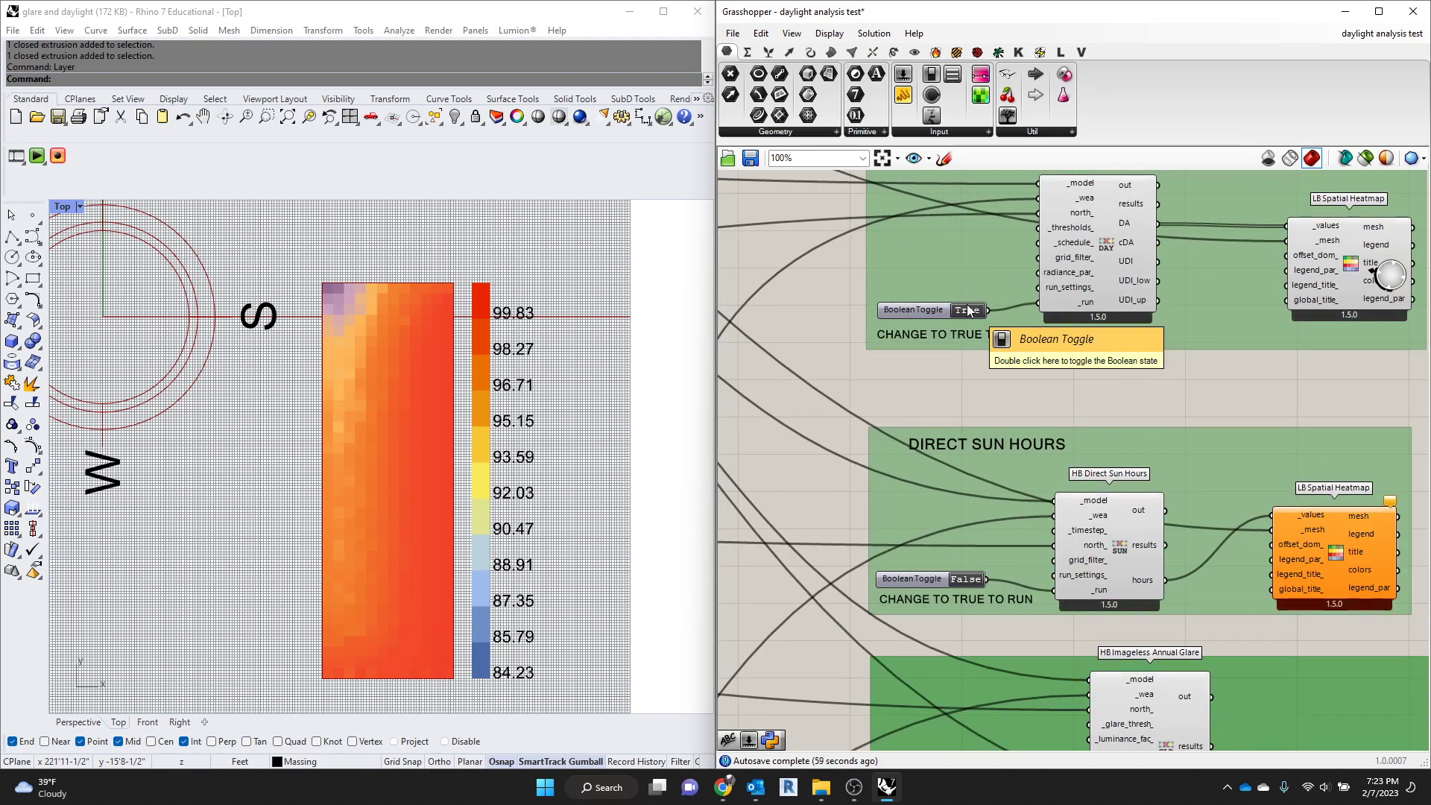
{"action": "left_click", "coordinate": [966, 313]}
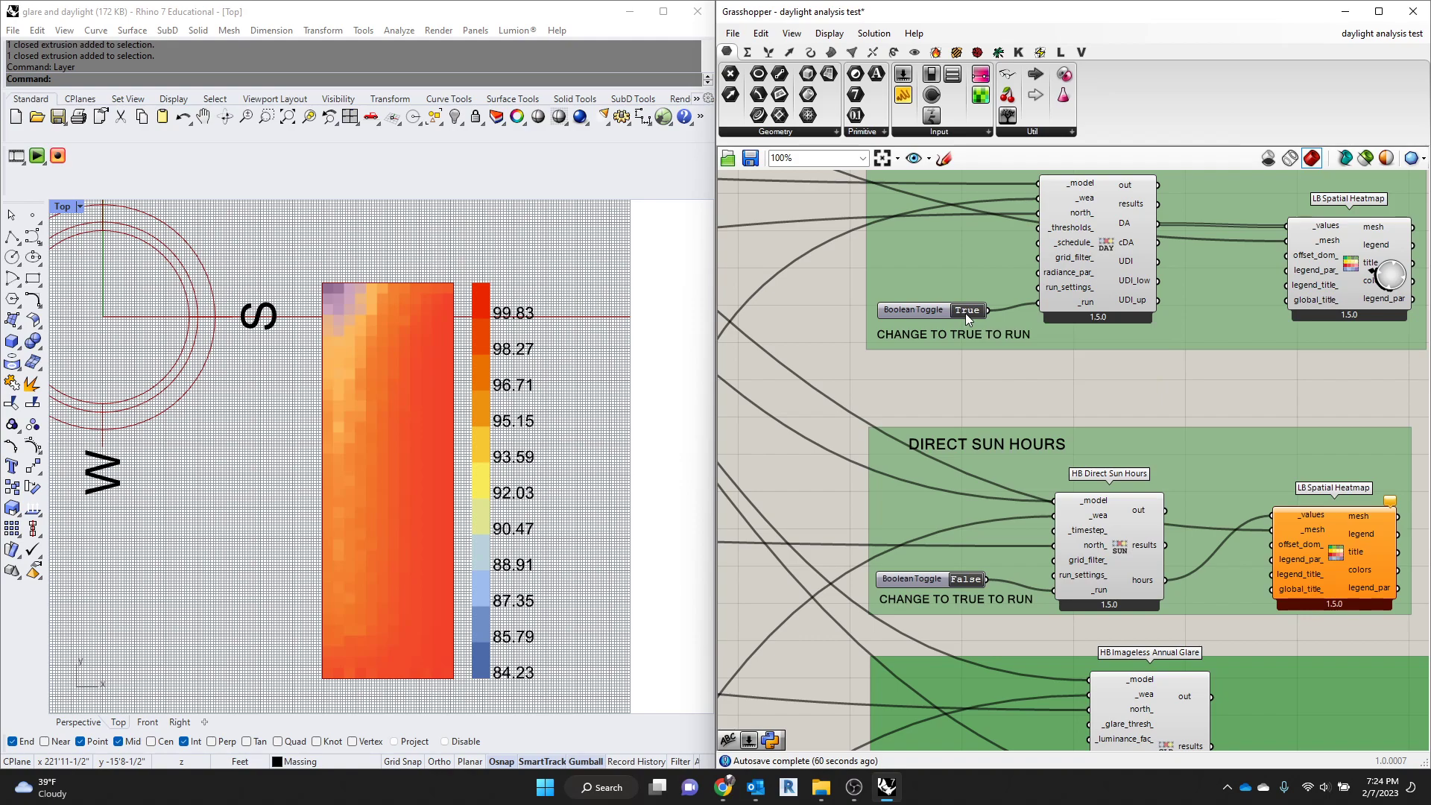
Run the HB Imageless Annual Glare analysis by switching its Boolean toggle to True
{"action": "scroll", "coordinate": [966, 310], "scroll_direction": "down", "scroll_amount": 6}
{"action": "scroll", "coordinate": [970, 579], "scroll_direction": "up", "scroll_amount": 3}
{"action": "scroll", "coordinate": [1072, 418], "scroll_direction": "up", "scroll_amount": 5}
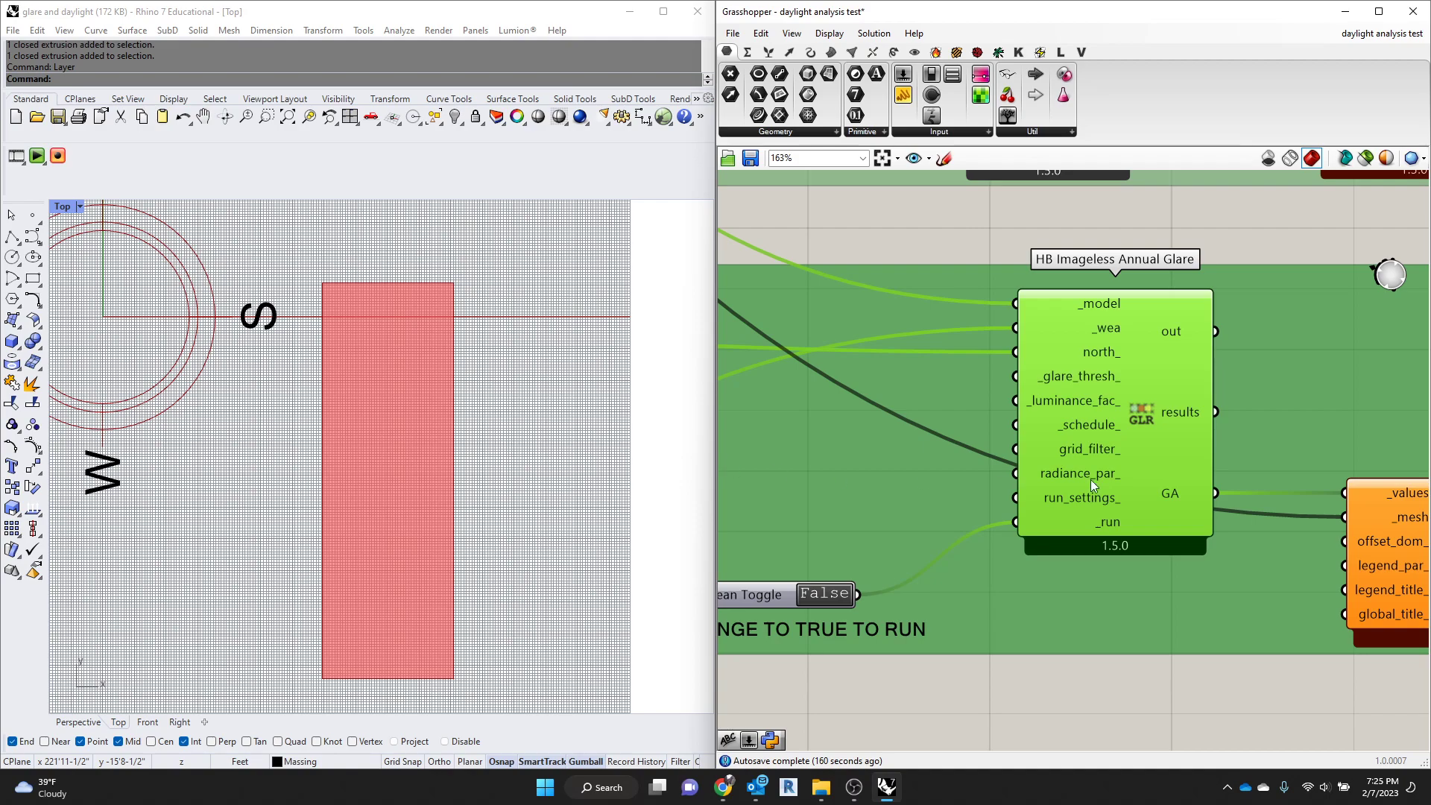
{"action": "double_click", "coordinate": [837, 594]}
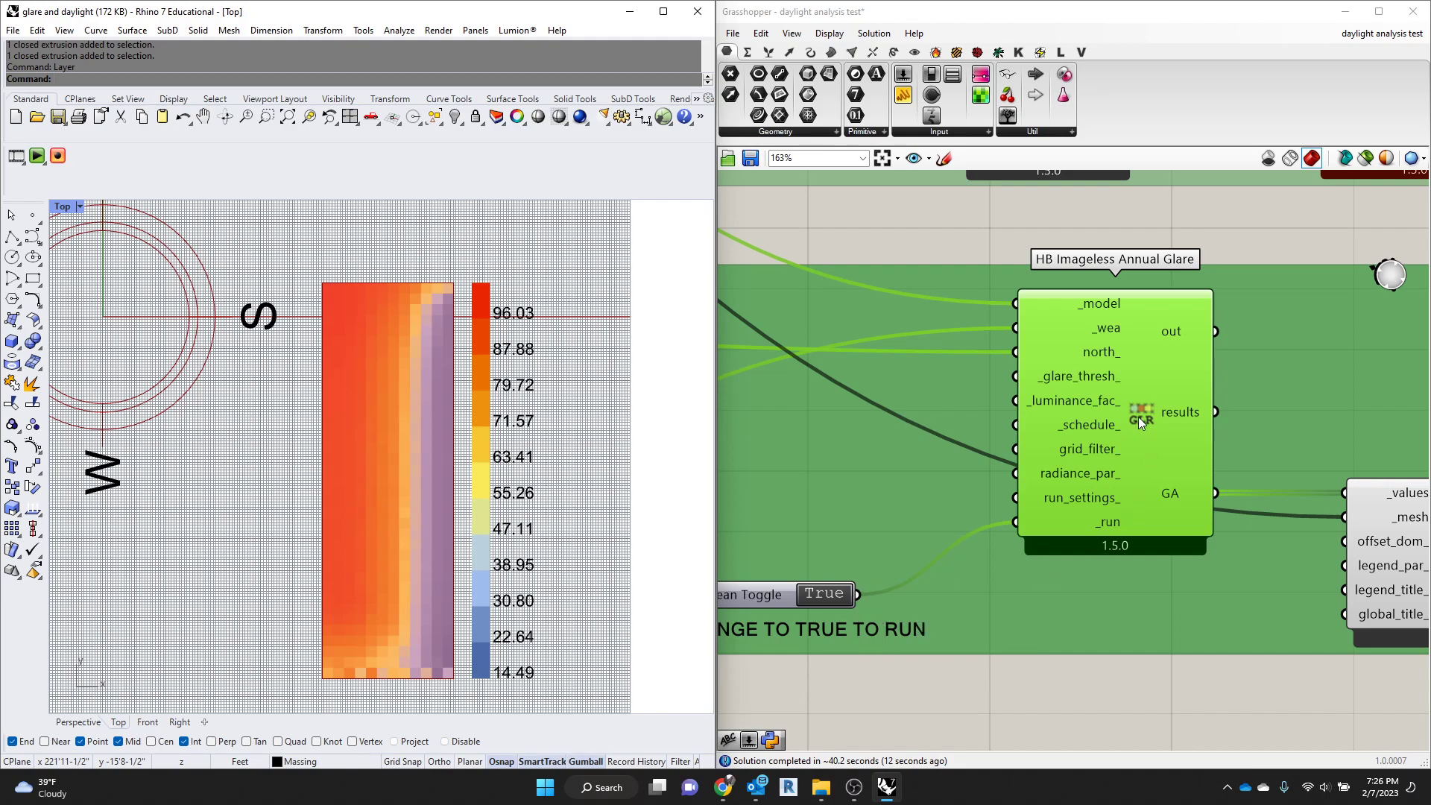
{"action": "mouse_move", "coordinate": [1138, 415]}
{"action": "mouse_move", "coordinate": [1146, 411]}
{"action": "left_click", "coordinate": [983, 243]}
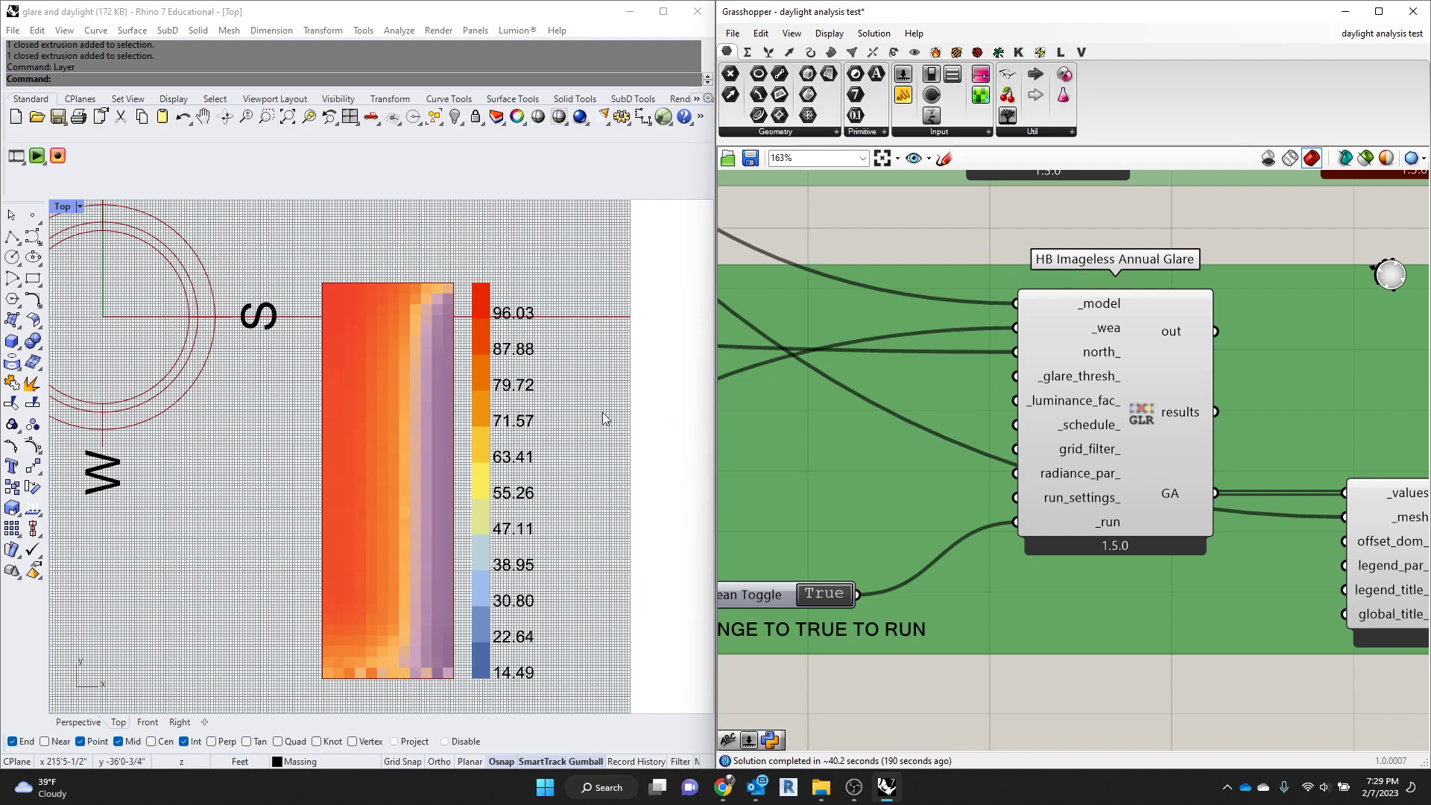
View the glare heatmap in the Top view and switch the annual glare toggle back to False
{"action": "scroll", "coordinate": [571, 316], "scroll_direction": "down", "scroll_amount": 3}
{"action": "scroll", "coordinate": [338, 268], "scroll_direction": "up", "scroll_amount": 3}
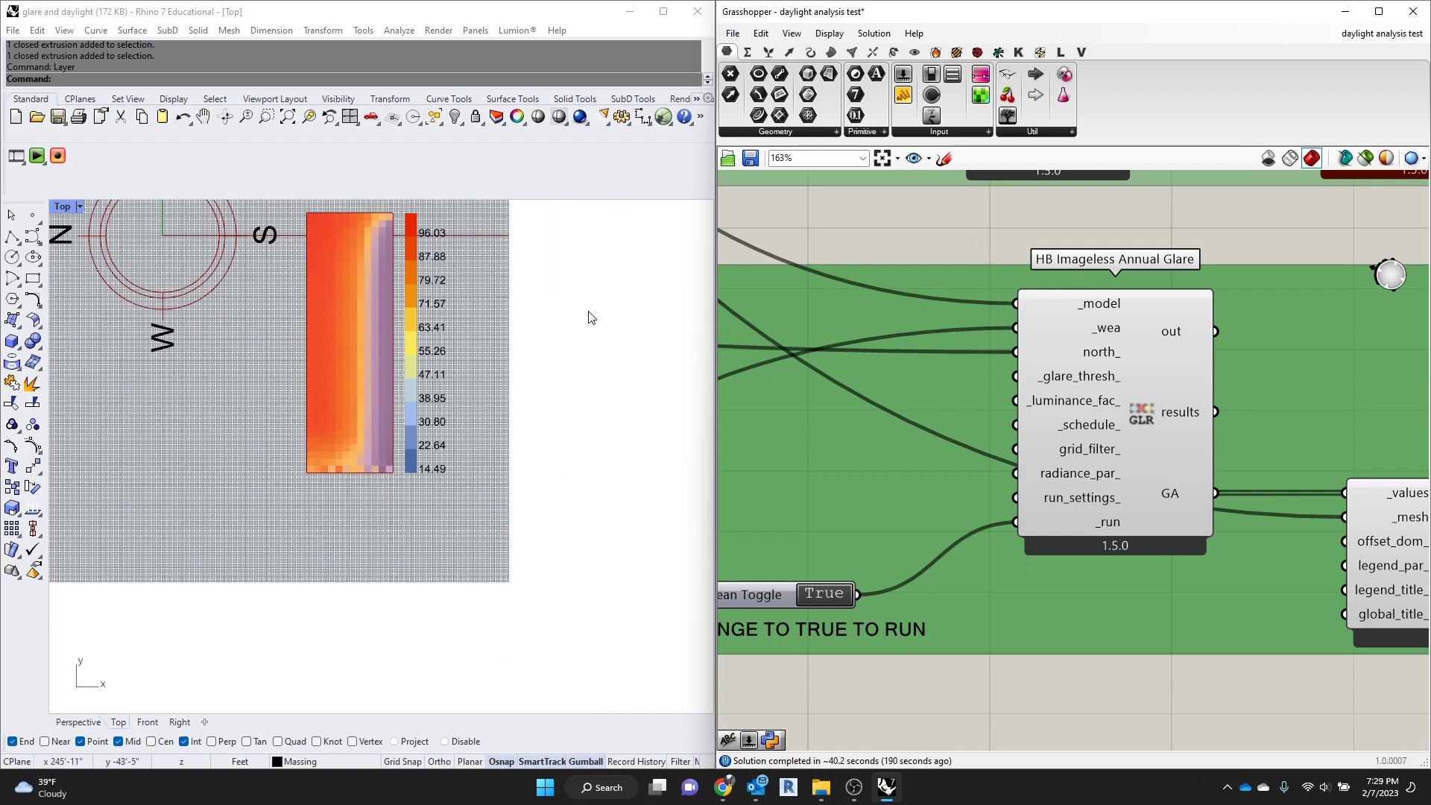
{"action": "scroll", "coordinate": [600, 335], "scroll_direction": "down", "scroll_amount": 3}
{"action": "scroll", "coordinate": [1193, 328], "scroll_direction": "down", "scroll_amount": 3}
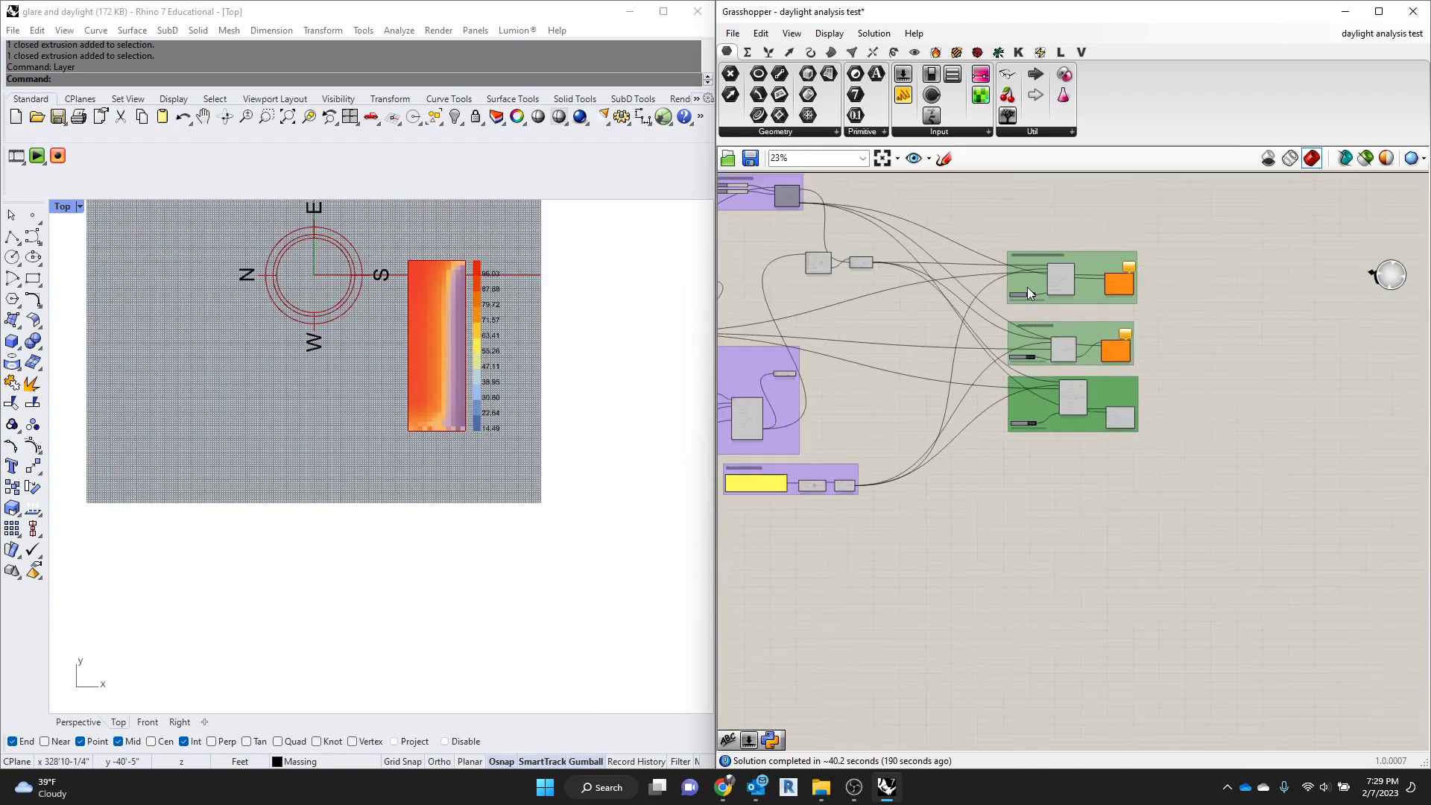
{"action": "scroll", "coordinate": [1043, 335], "scroll_direction": "up", "scroll_amount": 4}
{"action": "scroll", "coordinate": [1061, 579], "scroll_direction": "up", "scroll_amount": 3}
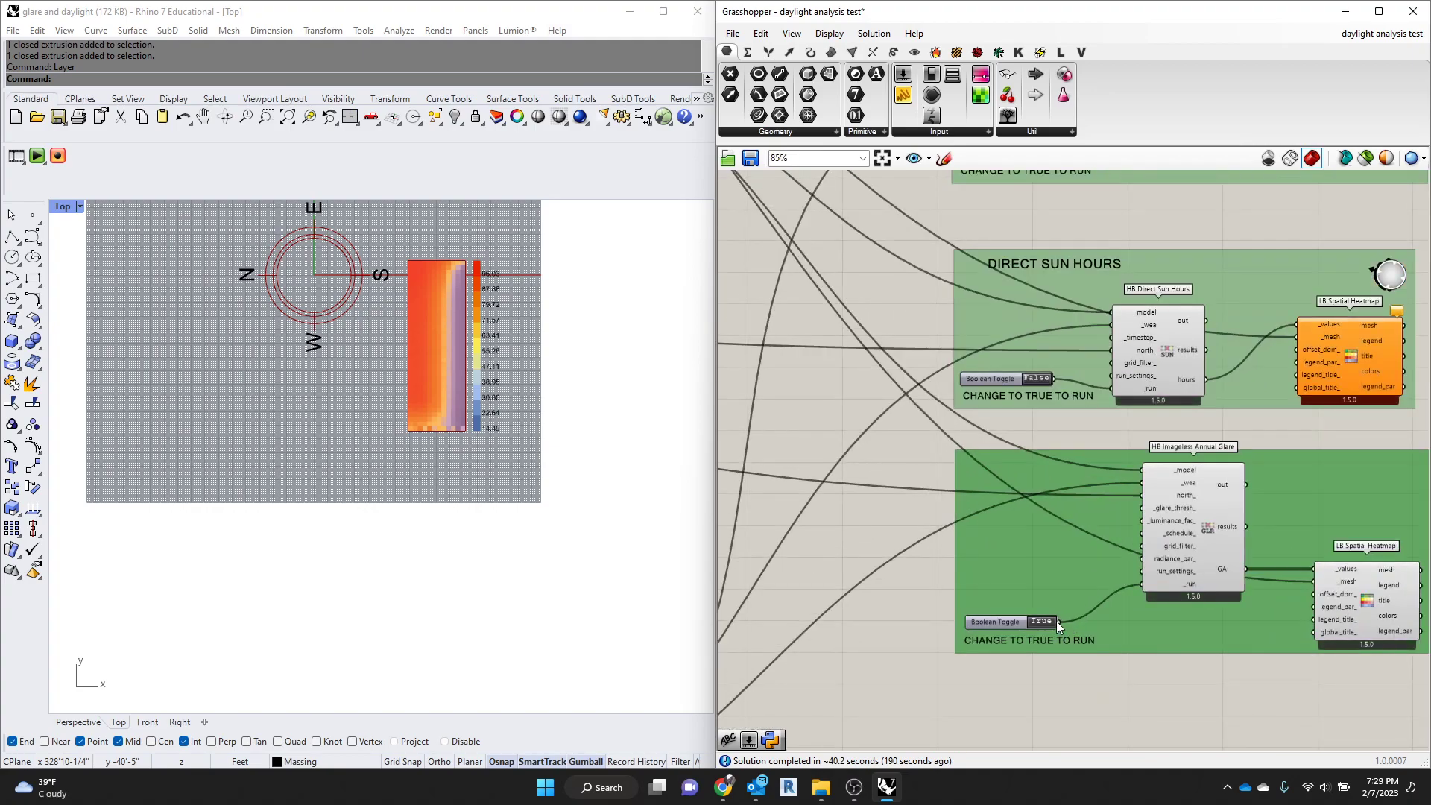
{"action": "left_click", "coordinate": [1042, 620]}
Restore the four-viewport layout and inspect the building volume and its windows in the Perspective view
{"action": "scroll", "coordinate": [579, 485], "scroll_direction": "down", "scroll_amount": 5}
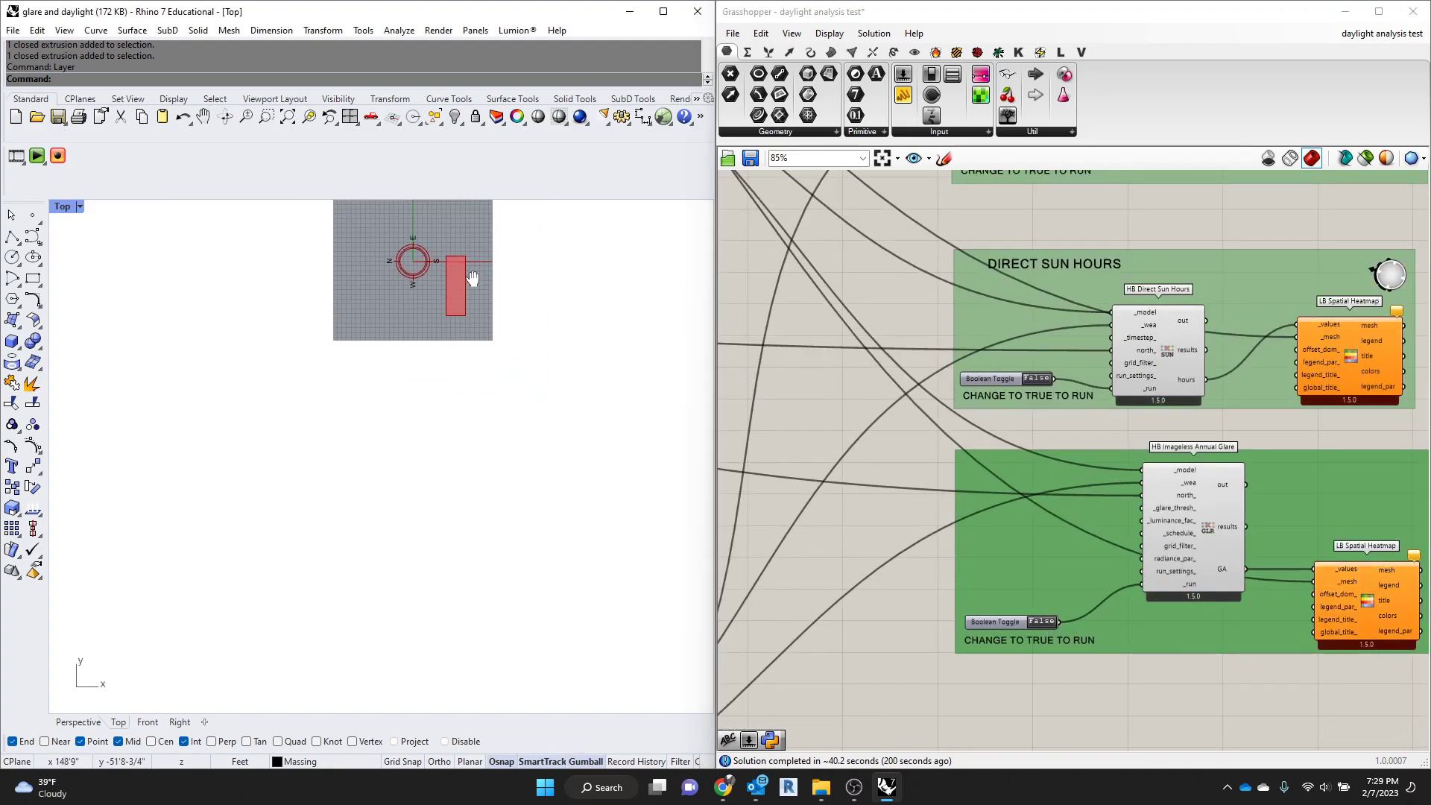
{"action": "scroll", "coordinate": [1044, 453], "scroll_direction": "down", "scroll_amount": 2}
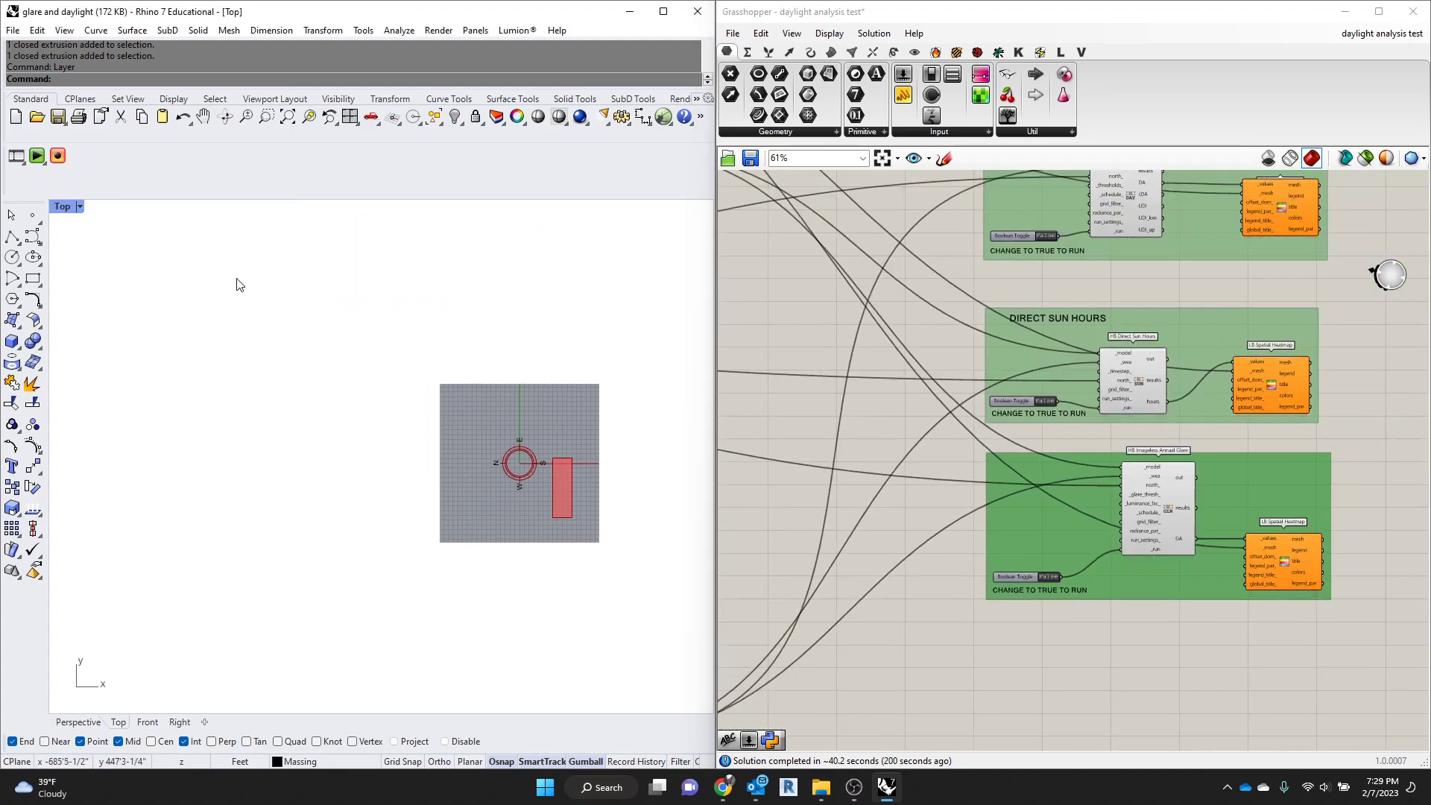
{"action": "double_click", "coordinate": [61, 209]}
{"action": "right_click_drag", "start_coordinate": [489, 315], "coordinate": [408, 319]}
{"action": "scroll", "coordinate": [414, 288], "scroll_direction": "down", "scroll_amount": 5}
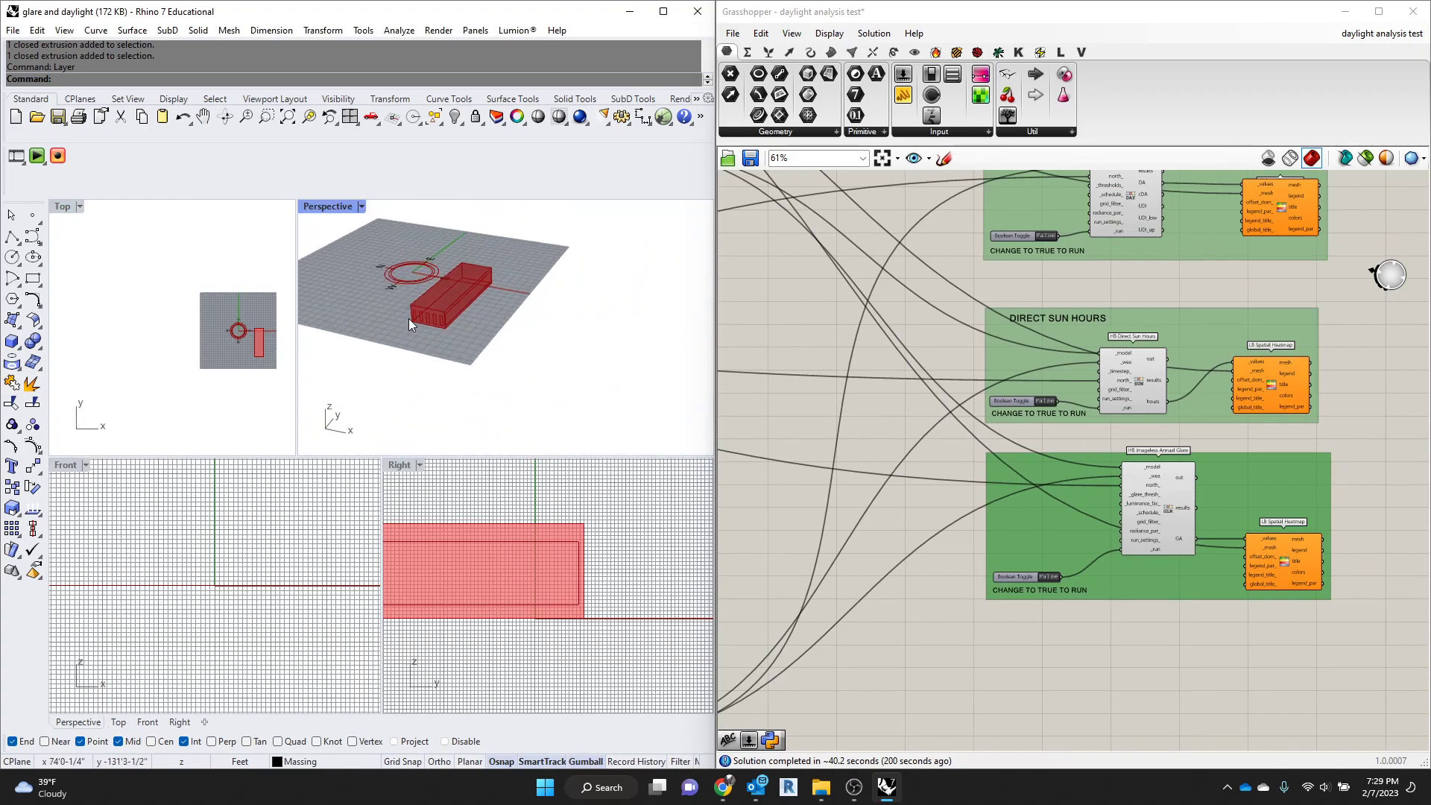
{"action": "scroll", "coordinate": [409, 312], "scroll_direction": "up", "scroll_amount": 4}
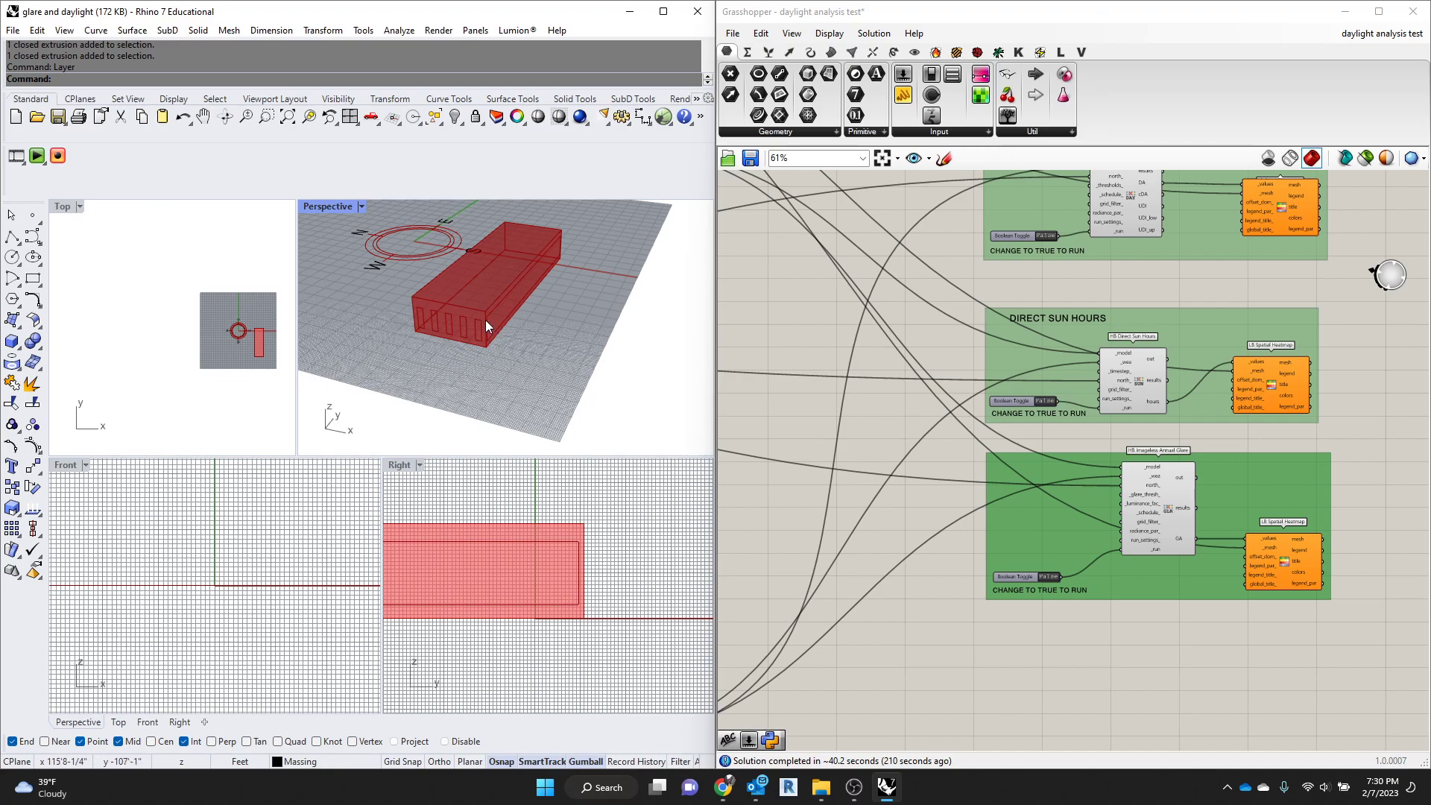
{"action": "scroll", "coordinate": [579, 320], "scroll_direction": "down", "scroll_amount": 5}
{"action": "scroll", "coordinate": [579, 320], "scroll_direction": "up", "scroll_amount": 5}
{"action": "right_click_drag", "start_coordinate": [529, 305], "coordinate": [520, 329]}
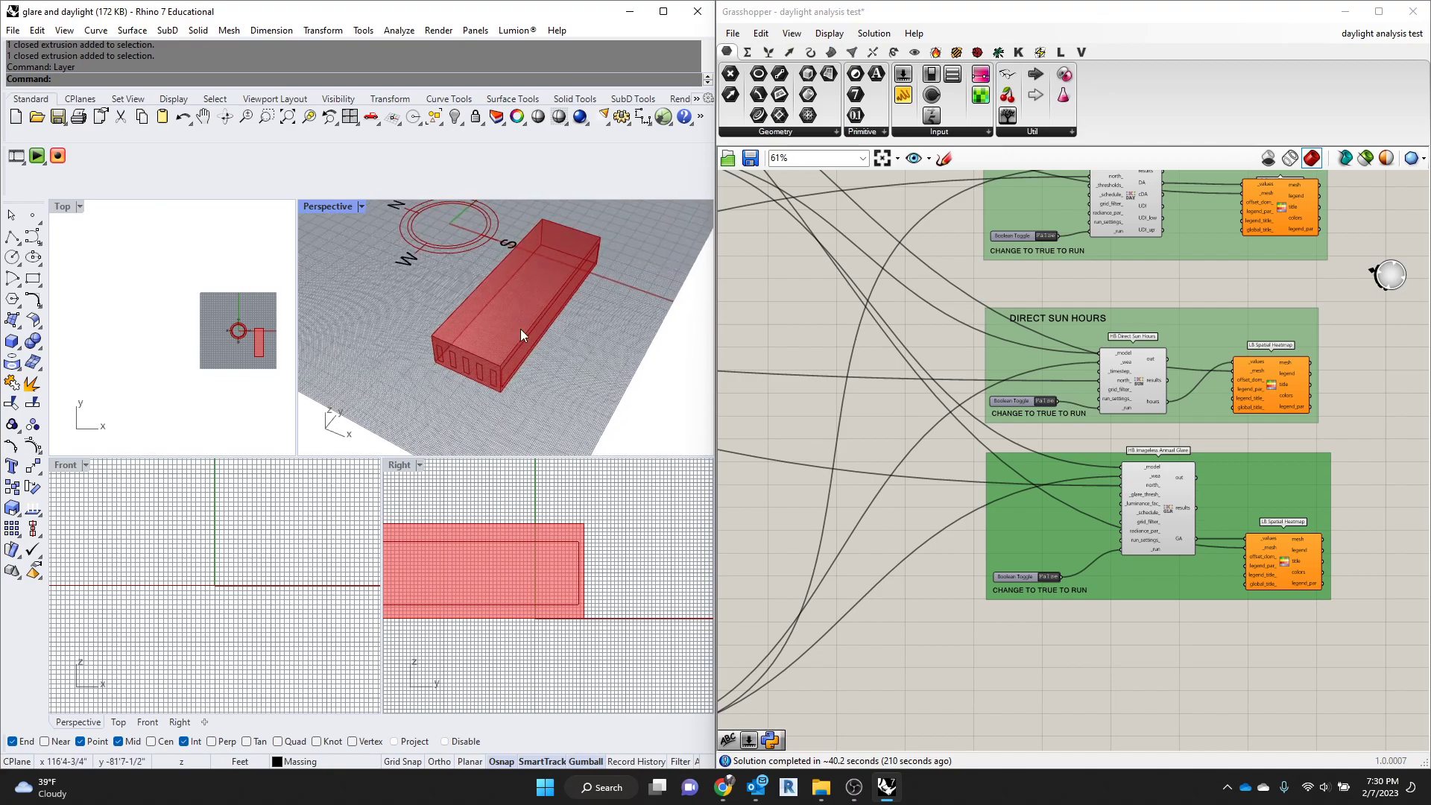
Set the north angle in the ADJUST NORTH group to 37 and inspect the rotated compass beside the building
{"action": "scroll", "coordinate": [876, 217], "scroll_direction": "down", "scroll_amount": 8}
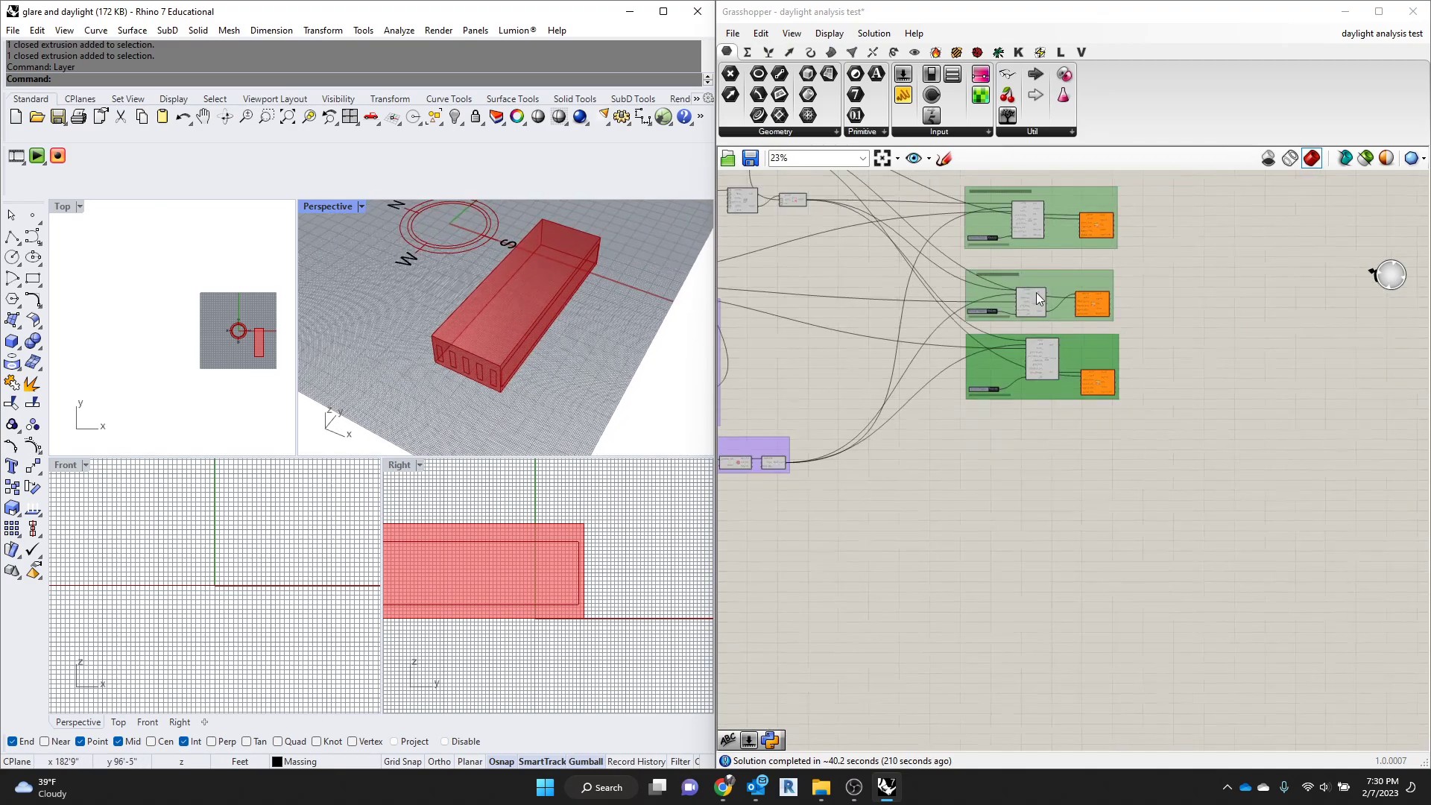
{"action": "scroll", "coordinate": [875, 249], "scroll_direction": "up", "scroll_amount": 8}
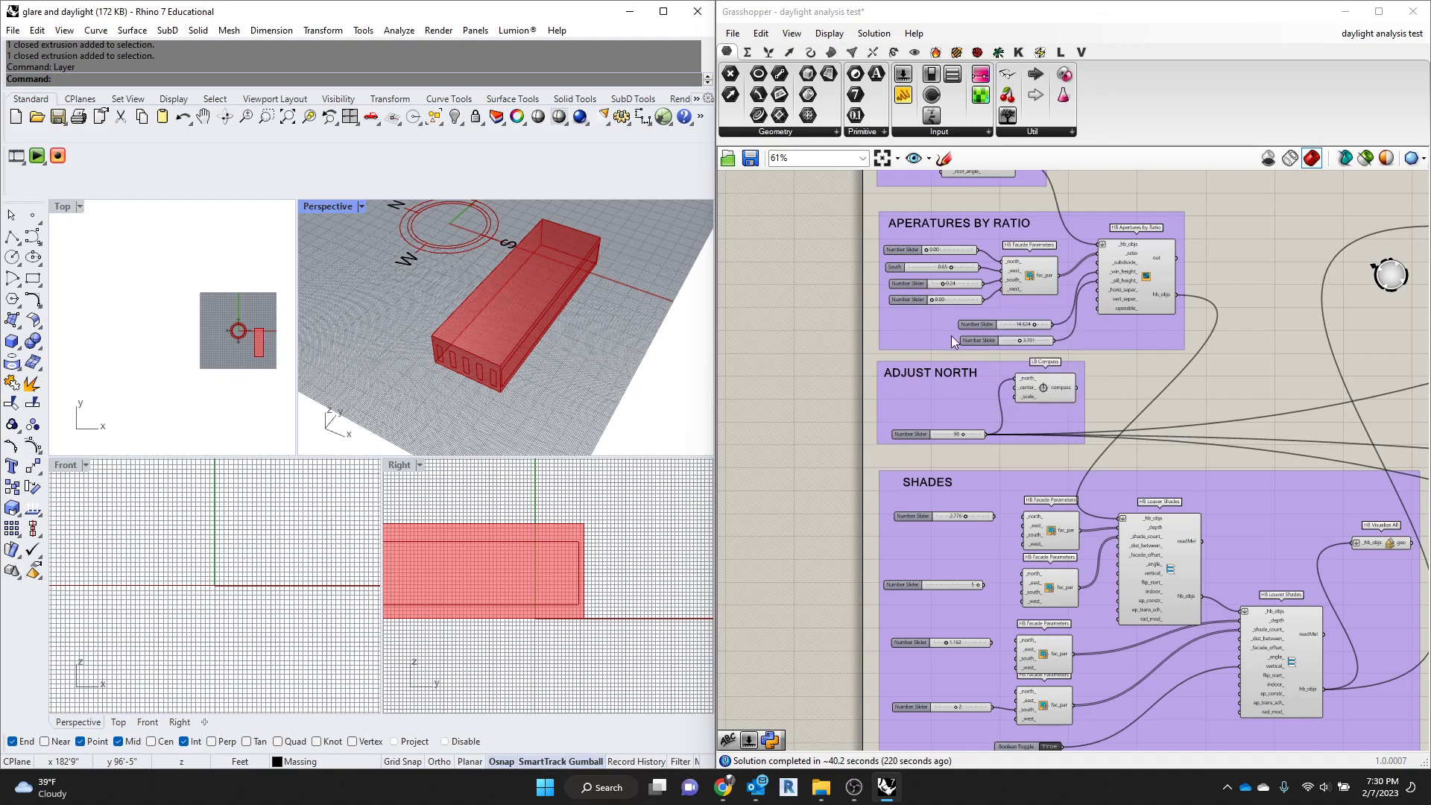
{"action": "scroll", "coordinate": [960, 417], "scroll_direction": "up", "scroll_amount": 4}
{"action": "left_click_drag", "start_coordinate": [969, 462], "coordinate": [960, 465]}
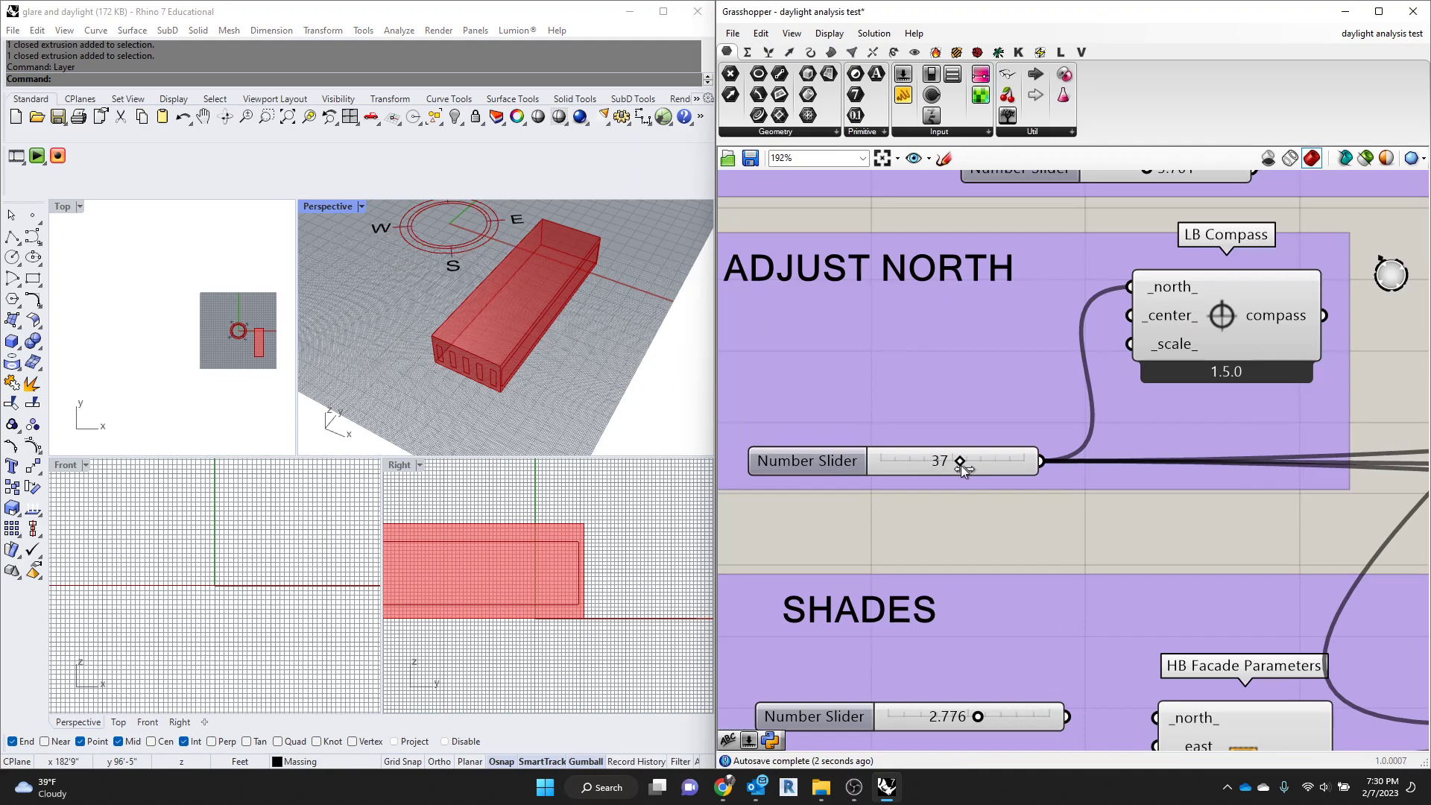
{"action": "scroll", "coordinate": [960, 465], "scroll_direction": "down", "scroll_amount": 3}
{"action": "right_click_drag", "start_coordinate": [528, 252], "coordinate": [517, 285]}
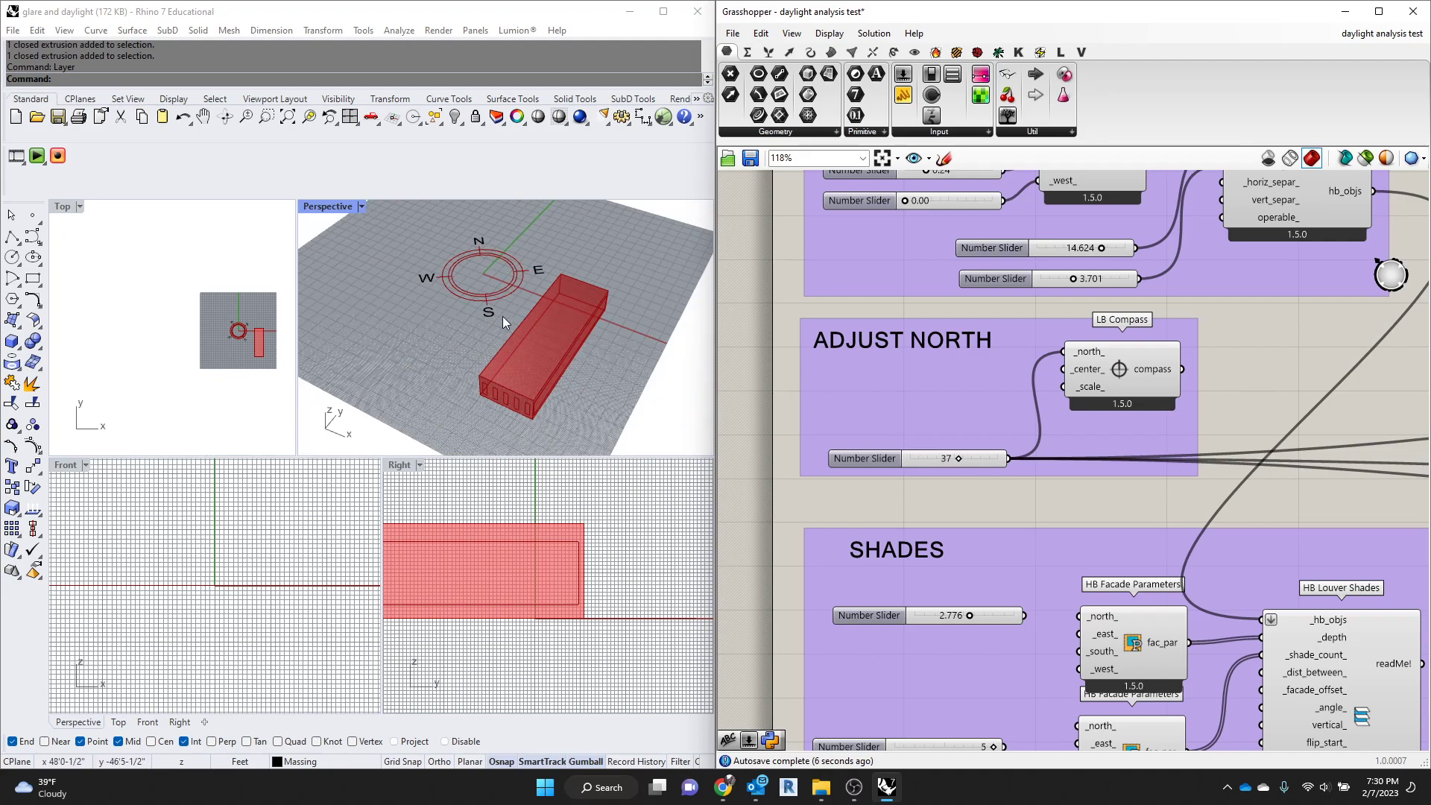
Run the HB Direct Sun Hours analysis by switching its Boolean toggle to True
{"action": "scroll", "coordinate": [693, 316], "scroll_direction": "down", "scroll_amount": 3}
{"action": "scroll", "coordinate": [957, 364], "scroll_direction": "down", "scroll_amount": 5}
{"action": "scroll", "coordinate": [1204, 378], "scroll_direction": "up", "scroll_amount": 3}
{"action": "scroll", "coordinate": [1205, 379], "scroll_direction": "up", "scroll_amount": 2}
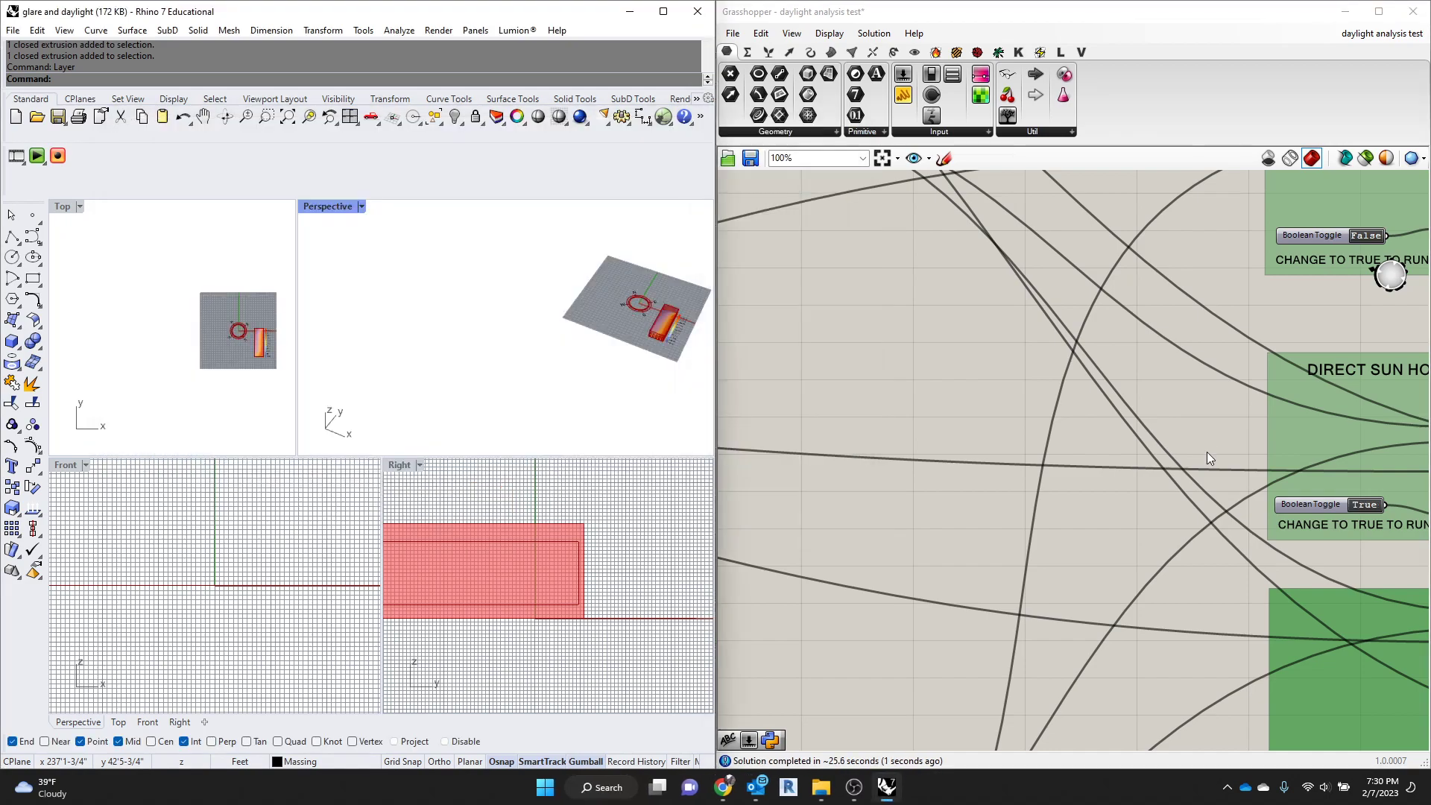
Examine the direct sun hours heatmap and its legend in the maximized Top view
{"action": "scroll", "coordinate": [224, 280], "scroll_direction": "up", "scroll_amount": 5}
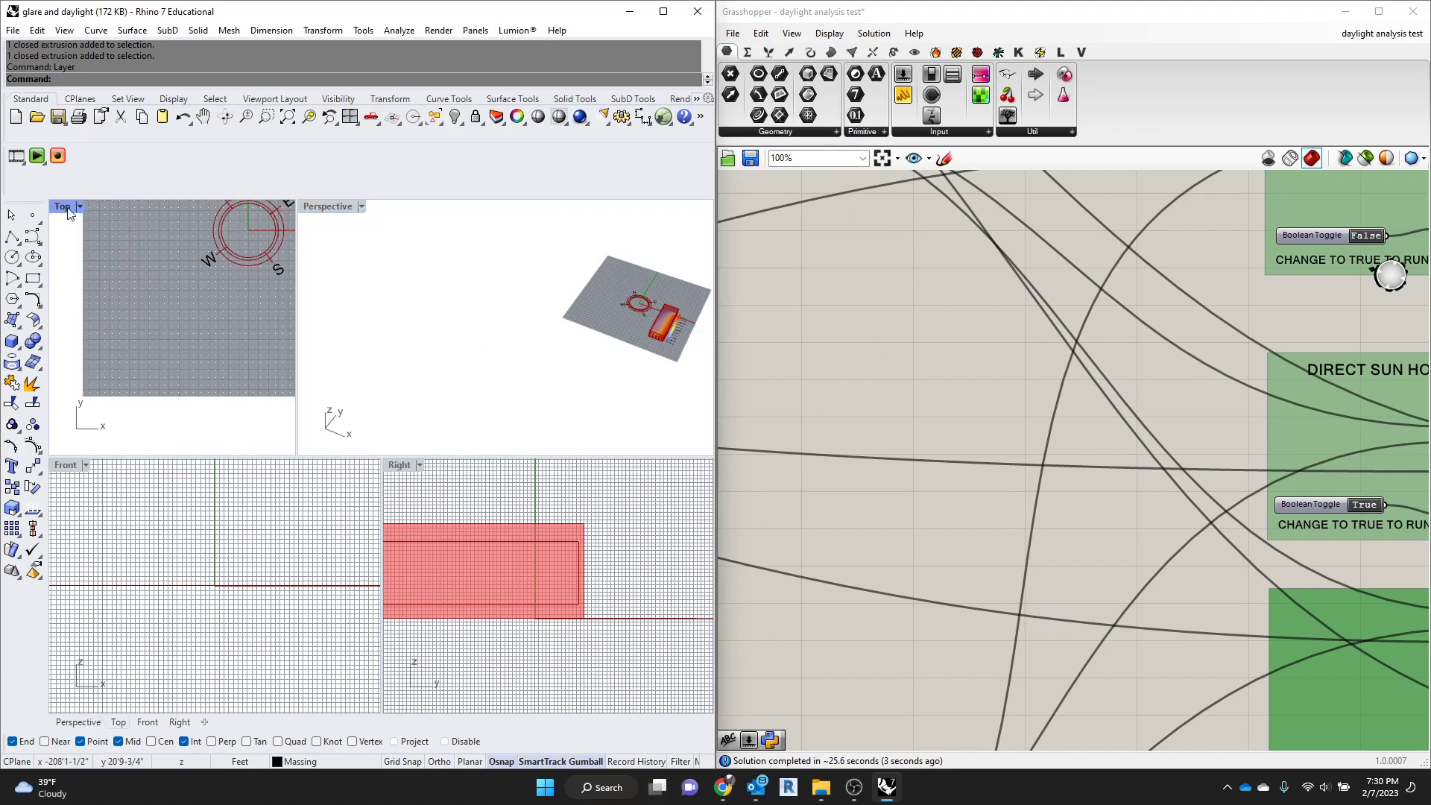
{"action": "double_click", "coordinate": [62, 209]}
{"action": "scroll", "coordinate": [276, 335], "scroll_direction": "down", "scroll_amount": 10}
{"action": "scroll", "coordinate": [481, 386], "scroll_direction": "up", "scroll_amount": 8}
{"action": "scroll", "coordinate": [432, 512], "scroll_direction": "down", "scroll_amount": 6}
{"action": "scroll", "coordinate": [435, 413], "scroll_direction": "up", "scroll_amount": 8}
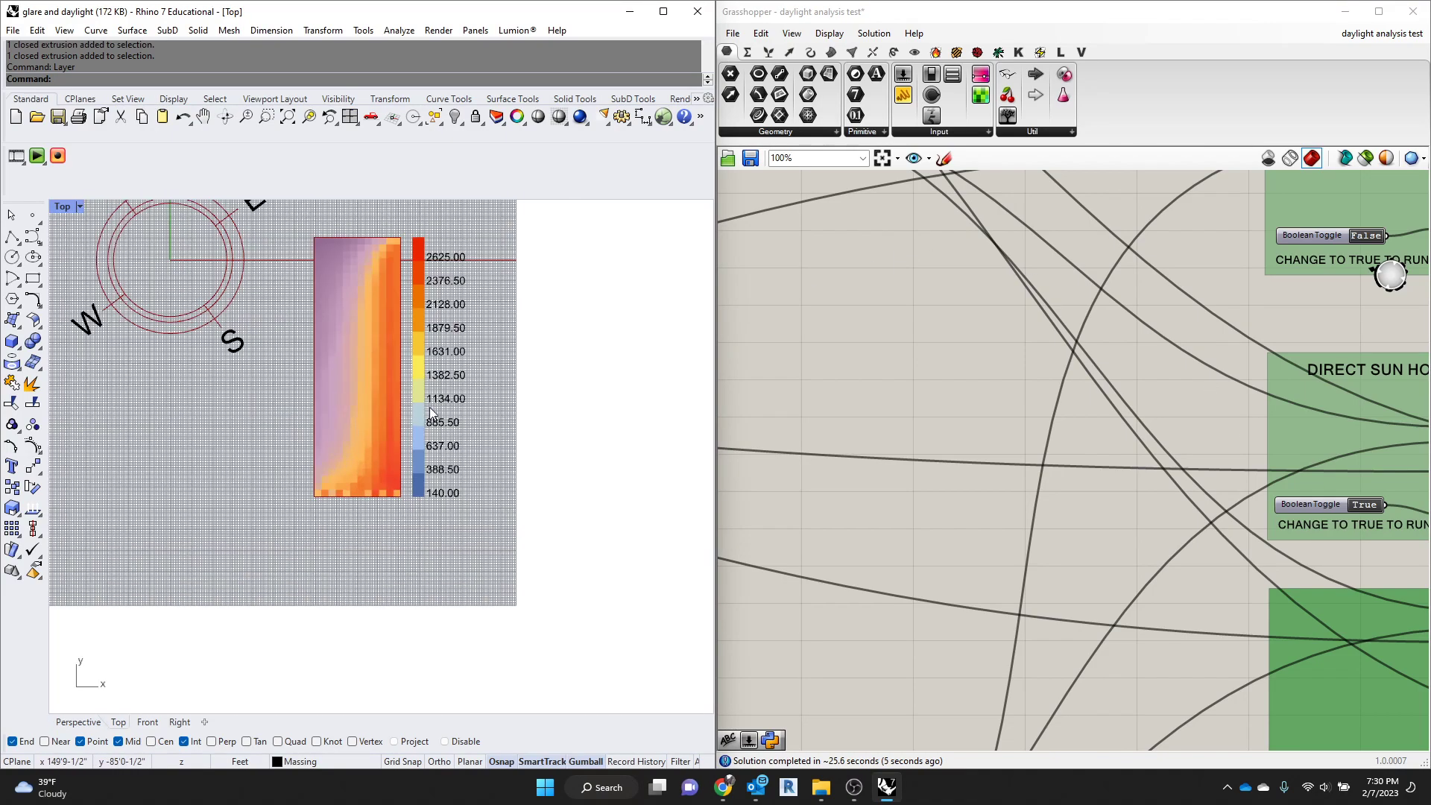
{"action": "scroll", "coordinate": [399, 436], "scroll_direction": "up", "scroll_amount": 2}
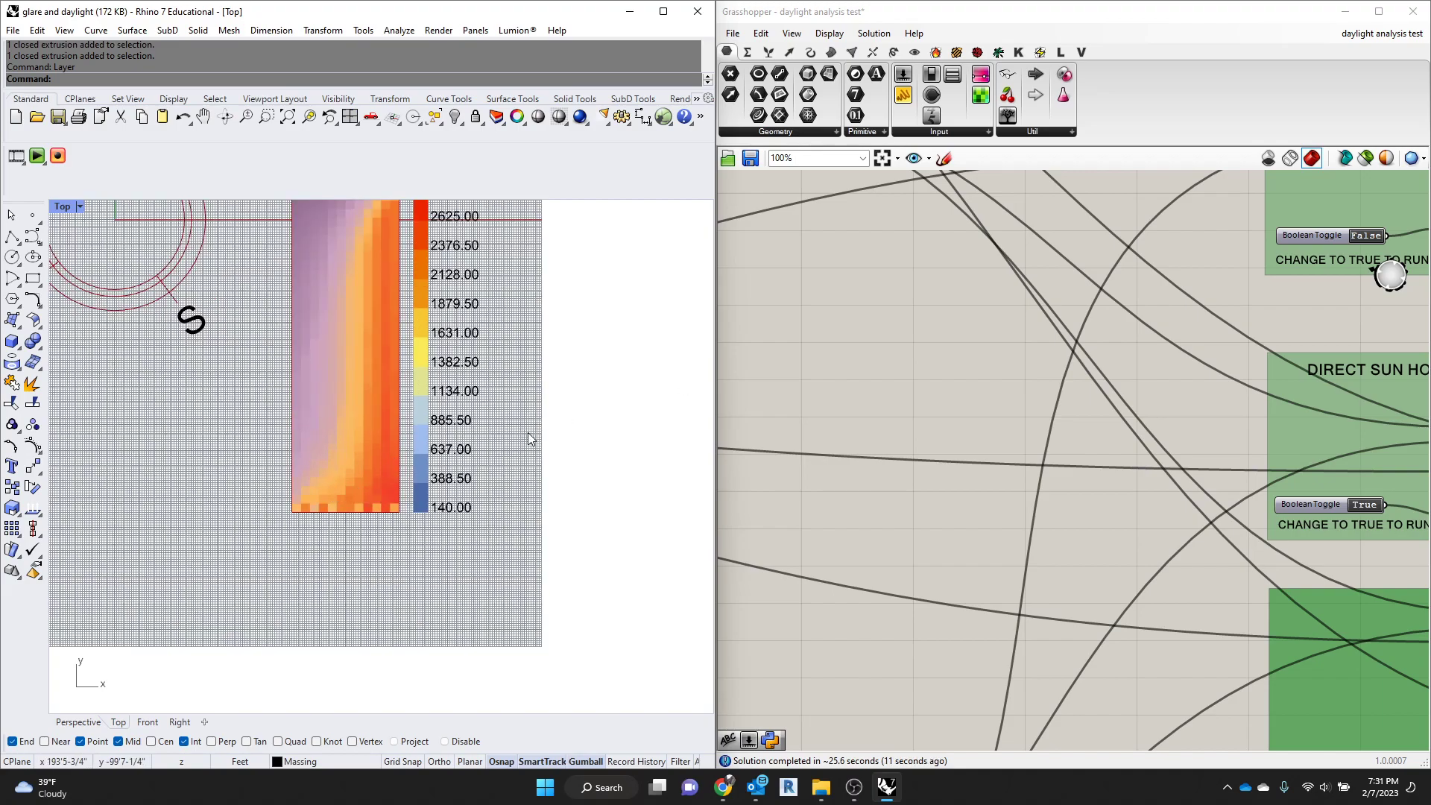
{"action": "scroll", "coordinate": [512, 457], "scroll_direction": "down", "scroll_amount": 1}
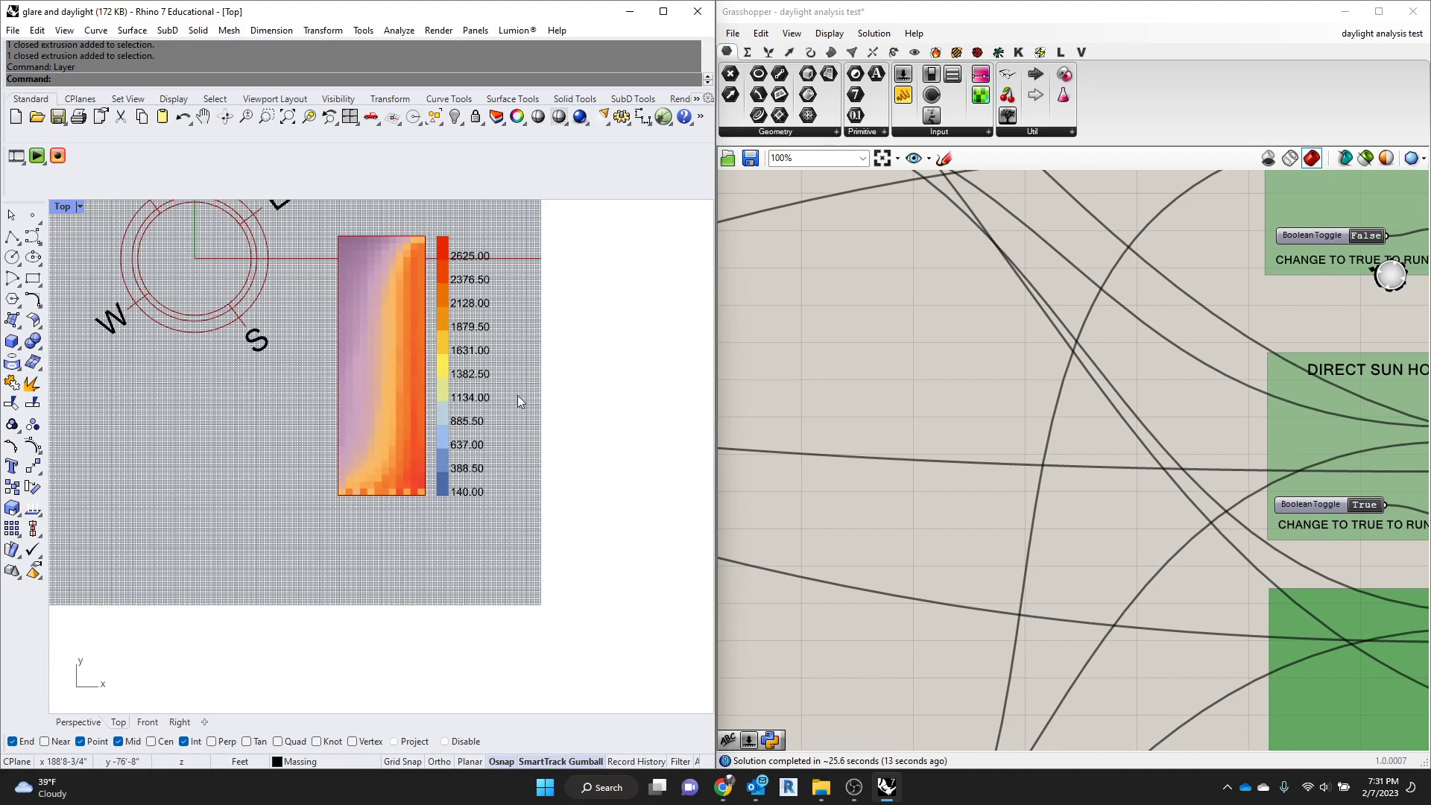
{"action": "scroll", "coordinate": [1004, 423], "scroll_direction": "down", "scroll_amount": 4}
{"action": "scroll", "coordinate": [1219, 474], "scroll_direction": "up", "scroll_amount": 4}
Switch the direct sun hours toggle back to False and set the north angle to 90
{"action": "double_click", "coordinate": [1111, 438]}
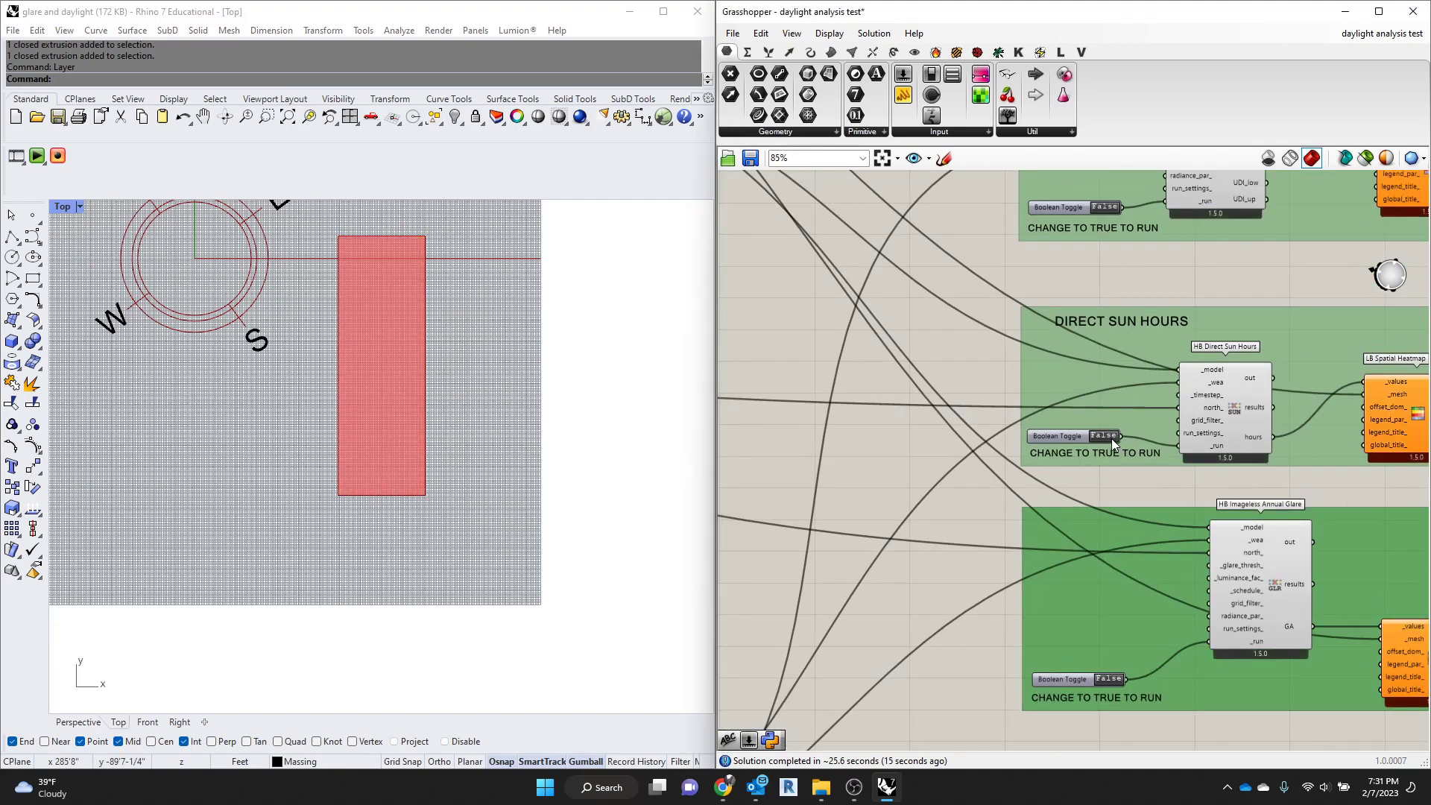
{"action": "scroll", "coordinate": [1197, 456], "scroll_direction": "down", "scroll_amount": 5}
{"action": "scroll", "coordinate": [1197, 456], "scroll_direction": "down", "scroll_amount": 3}
{"action": "scroll", "coordinate": [929, 462], "scroll_direction": "up", "scroll_amount": 6}
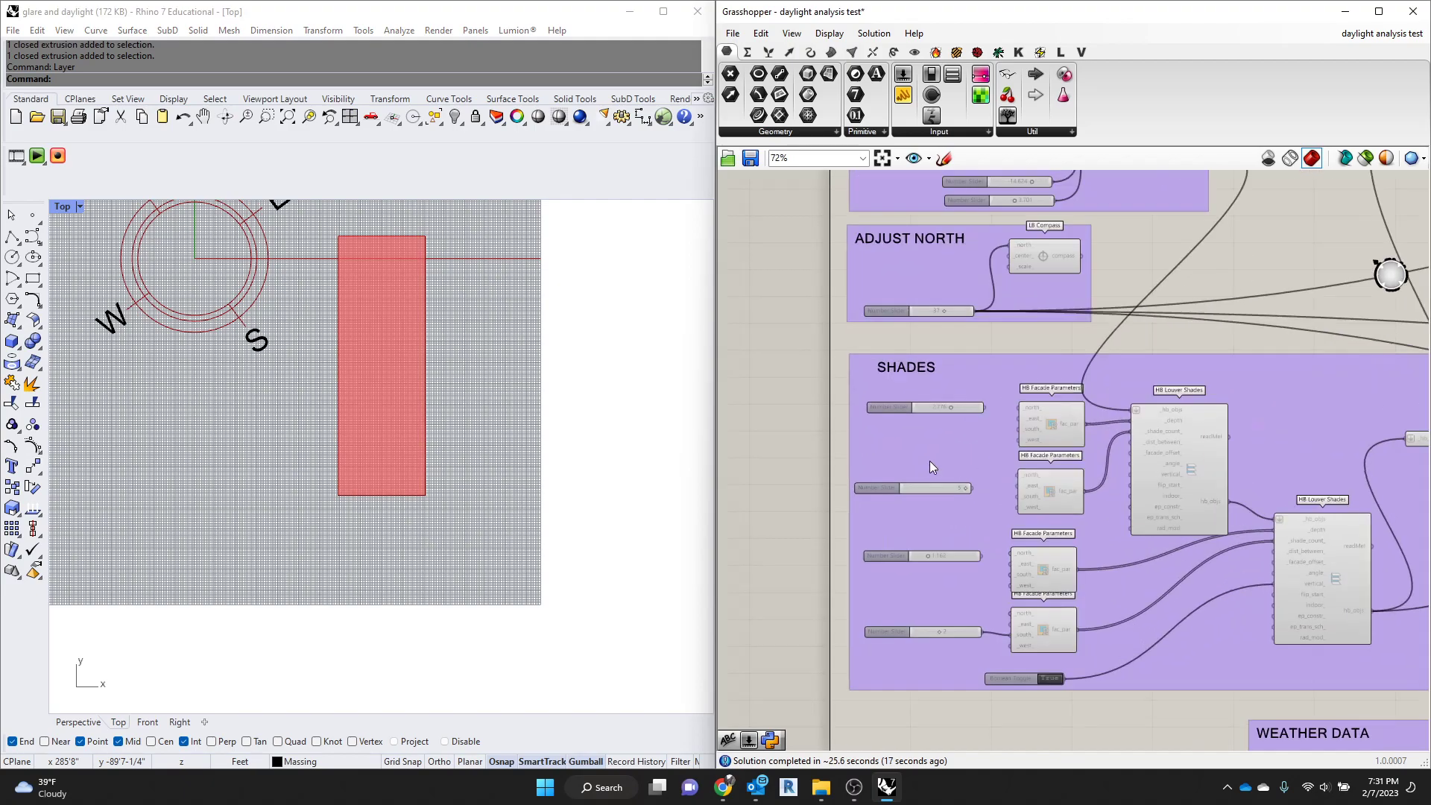
{"action": "scroll", "coordinate": [963, 391], "scroll_direction": "down", "scroll_amount": 2}
{"action": "scroll", "coordinate": [966, 386], "scroll_direction": "up", "scroll_amount": 4}
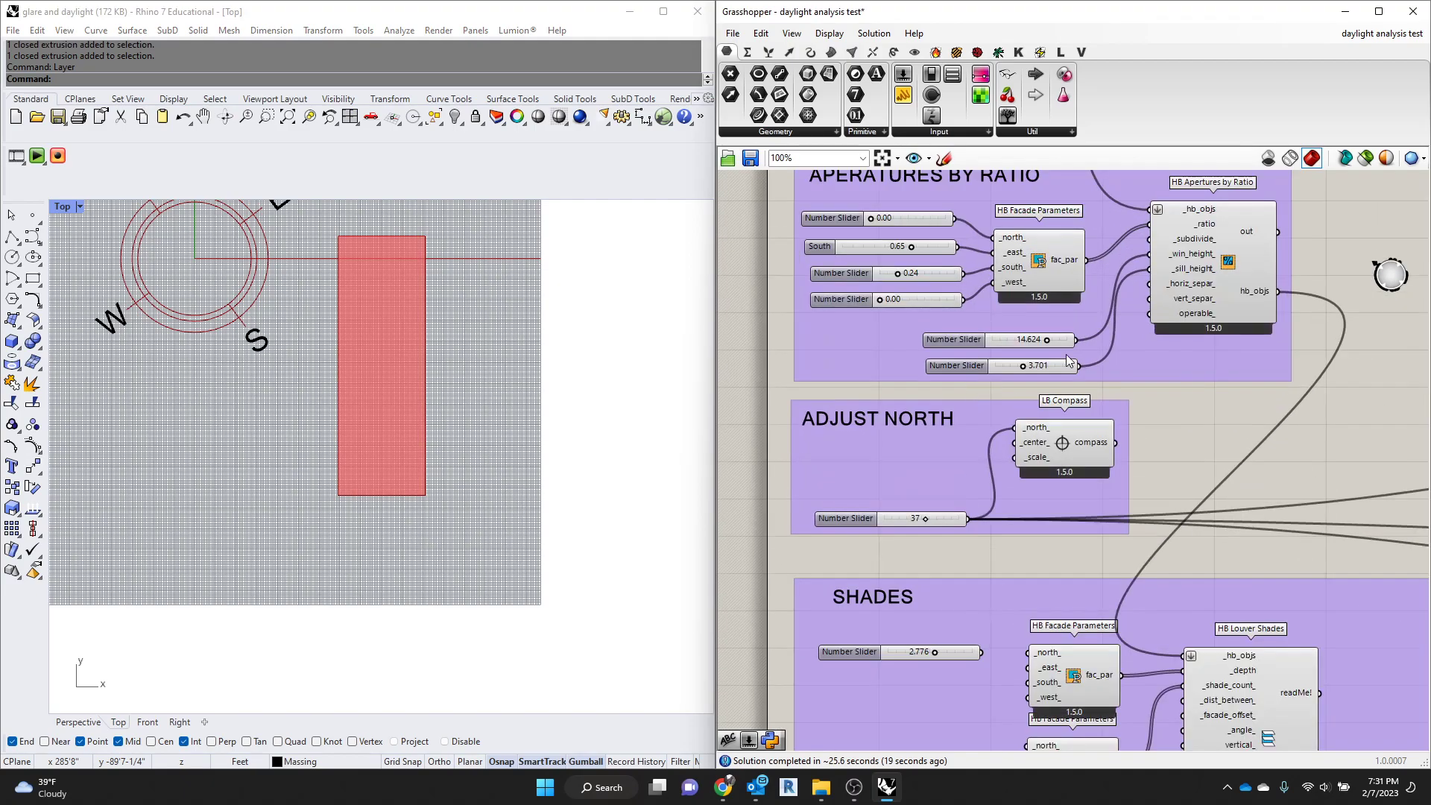
{"action": "double_click", "coordinate": [905, 515]}
{"action": "type", "text": "90"}
{"action": "key", "text": "Return"}
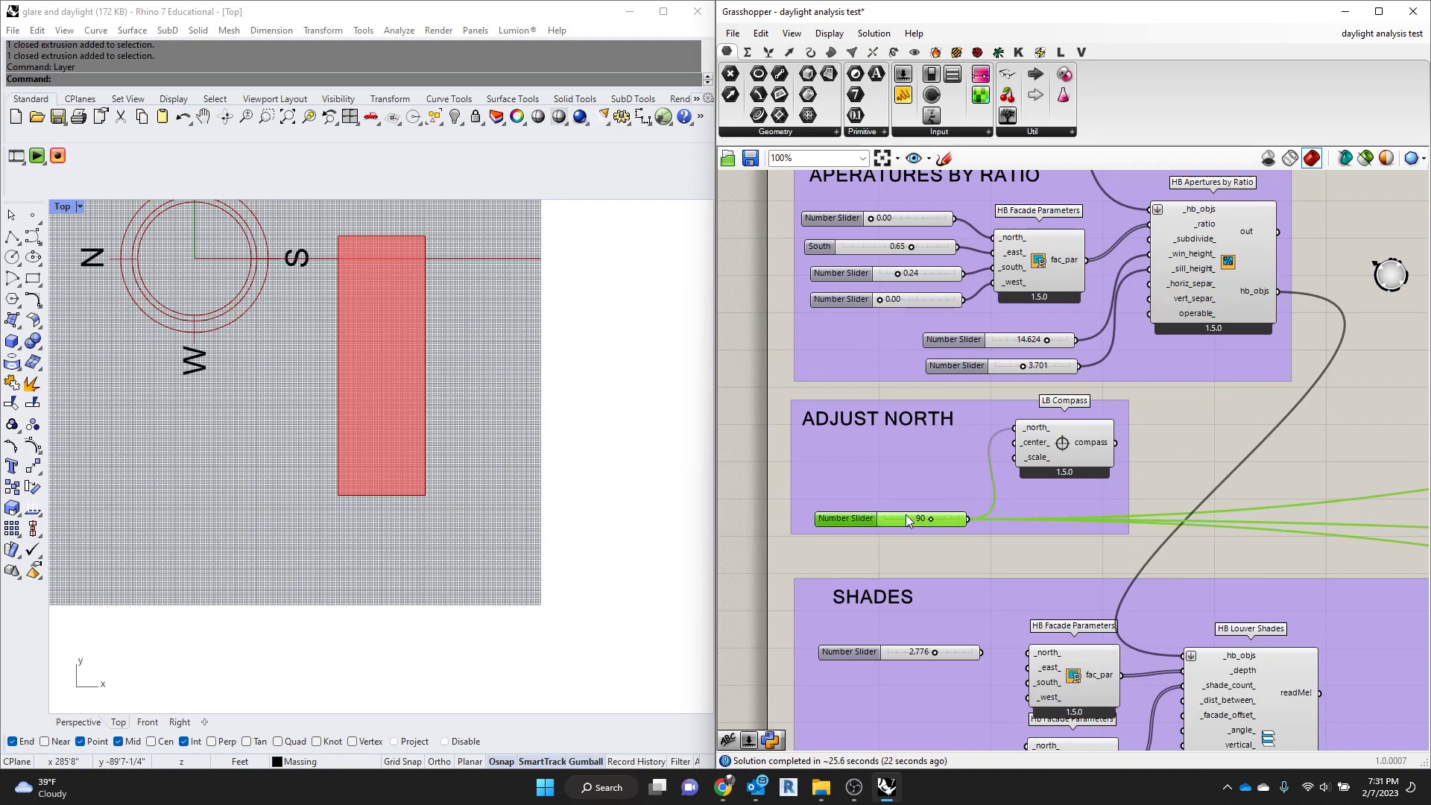
{"action": "left_click", "coordinate": [1182, 411]}
Leave the maximized Top view and maximize the Perspective view to inspect the building's windows
{"action": "scroll", "coordinate": [348, 395], "scroll_direction": "down", "scroll_amount": 4}
{"action": "scroll", "coordinate": [353, 351], "scroll_direction": "up", "scroll_amount": 4}
{"action": "middle_click", "coordinate": [447, 436]}
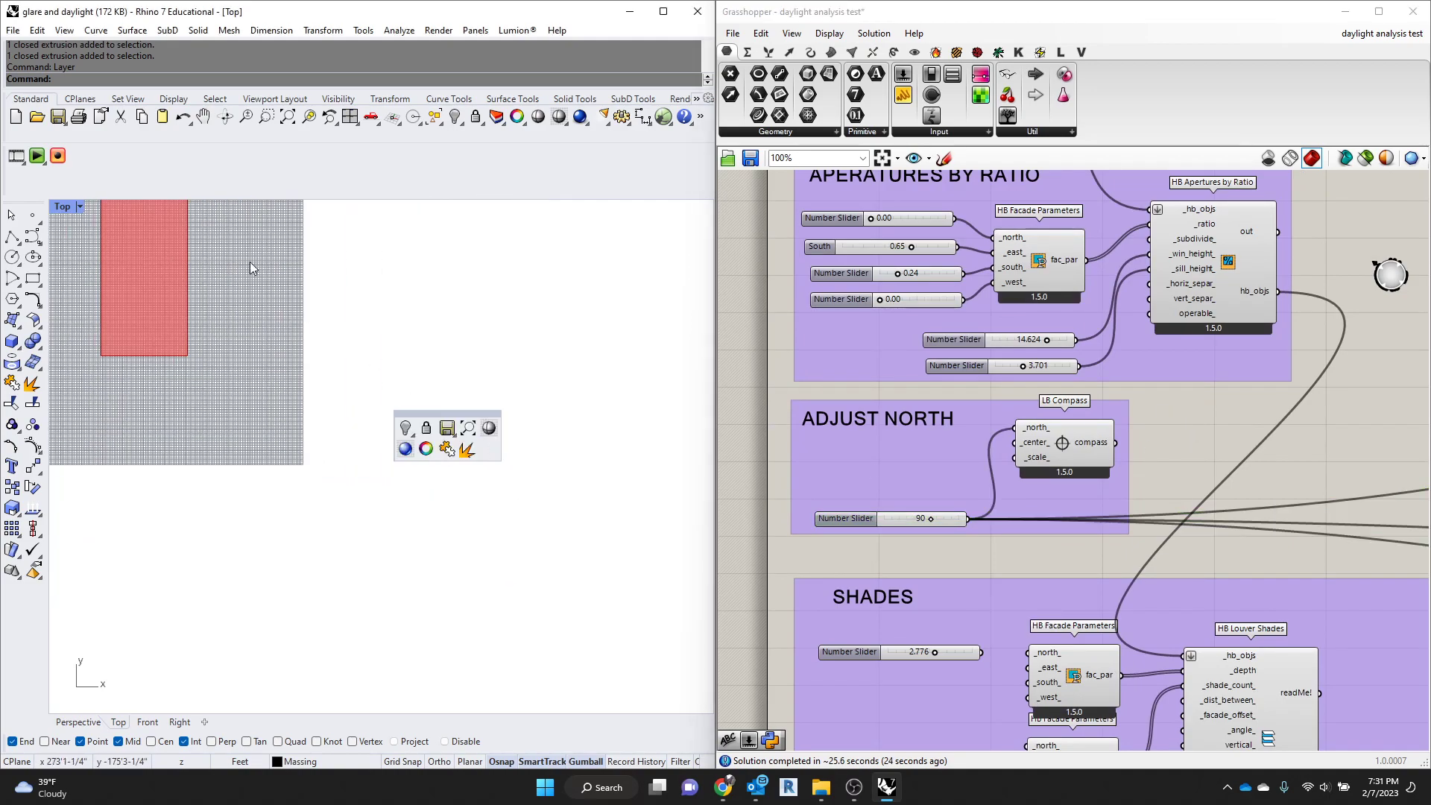
{"action": "double_click", "coordinate": [70, 208]}
{"action": "left_click", "coordinate": [321, 209]}
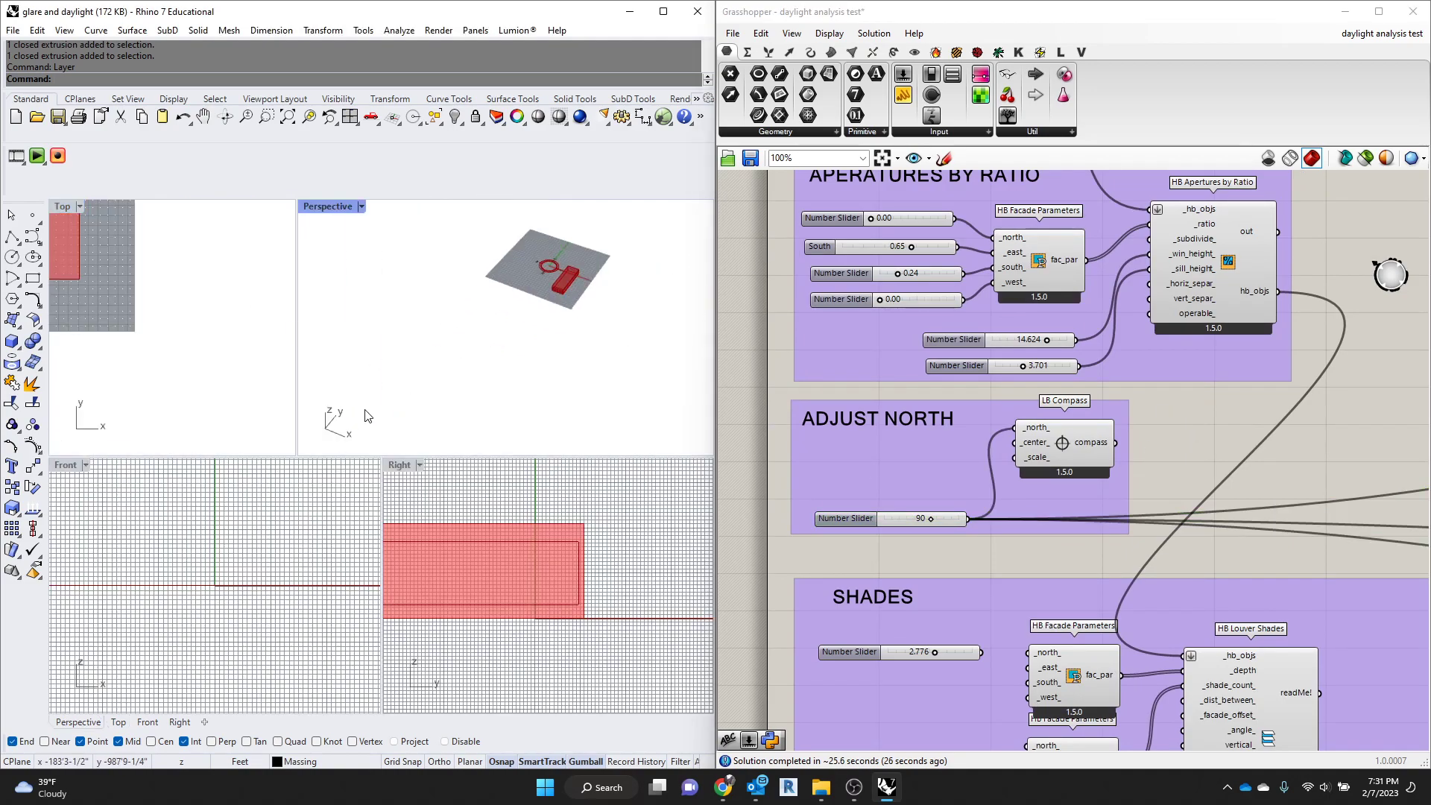
{"action": "double_click", "coordinate": [321, 208]}
{"action": "scroll", "coordinate": [376, 409], "scroll_direction": "up", "scroll_amount": 5}
{"action": "scroll", "coordinate": [1027, 510], "scroll_direction": "down", "scroll_amount": 1}
Set the aperture ratio of the east facade to 0.38 in the APERATURES BY RATIO group
{"action": "right_click_drag", "start_coordinate": [963, 627], "coordinate": [966, 470]}
{"action": "scroll", "coordinate": [967, 722], "scroll_direction": "up", "scroll_amount": 3}
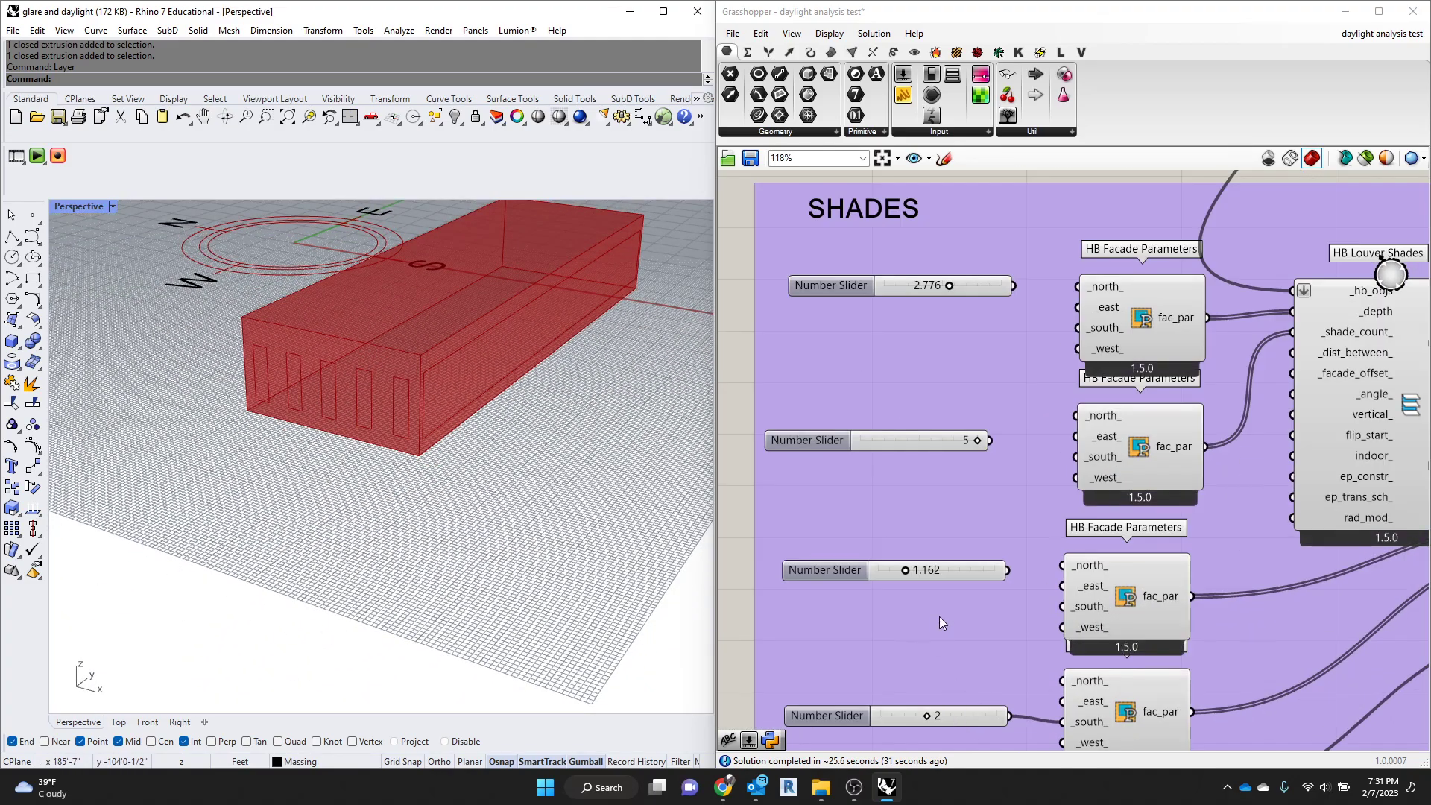
{"action": "scroll", "coordinate": [958, 310], "scroll_direction": "down", "scroll_amount": 3}
{"action": "scroll", "coordinate": [929, 211], "scroll_direction": "up", "scroll_amount": 3}
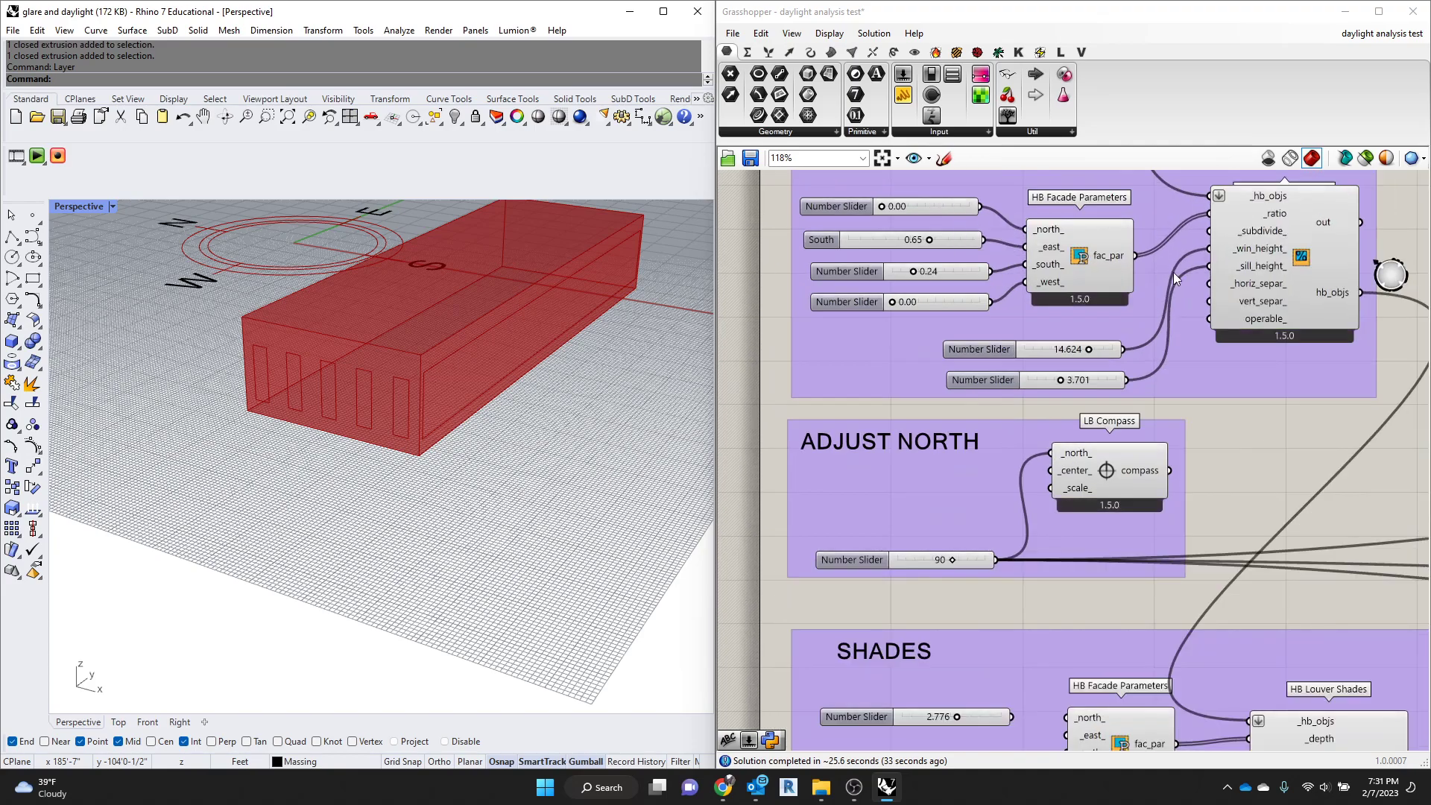
{"action": "scroll", "coordinate": [1215, 337], "scroll_direction": "down", "scroll_amount": 3}
{"action": "scroll", "coordinate": [956, 328], "scroll_direction": "up", "scroll_amount": 4}
{"action": "scroll", "coordinate": [954, 322], "scroll_direction": "up", "scroll_amount": 3}
{"action": "left_click_drag", "start_coordinate": [1084, 355], "coordinate": [926, 360]}
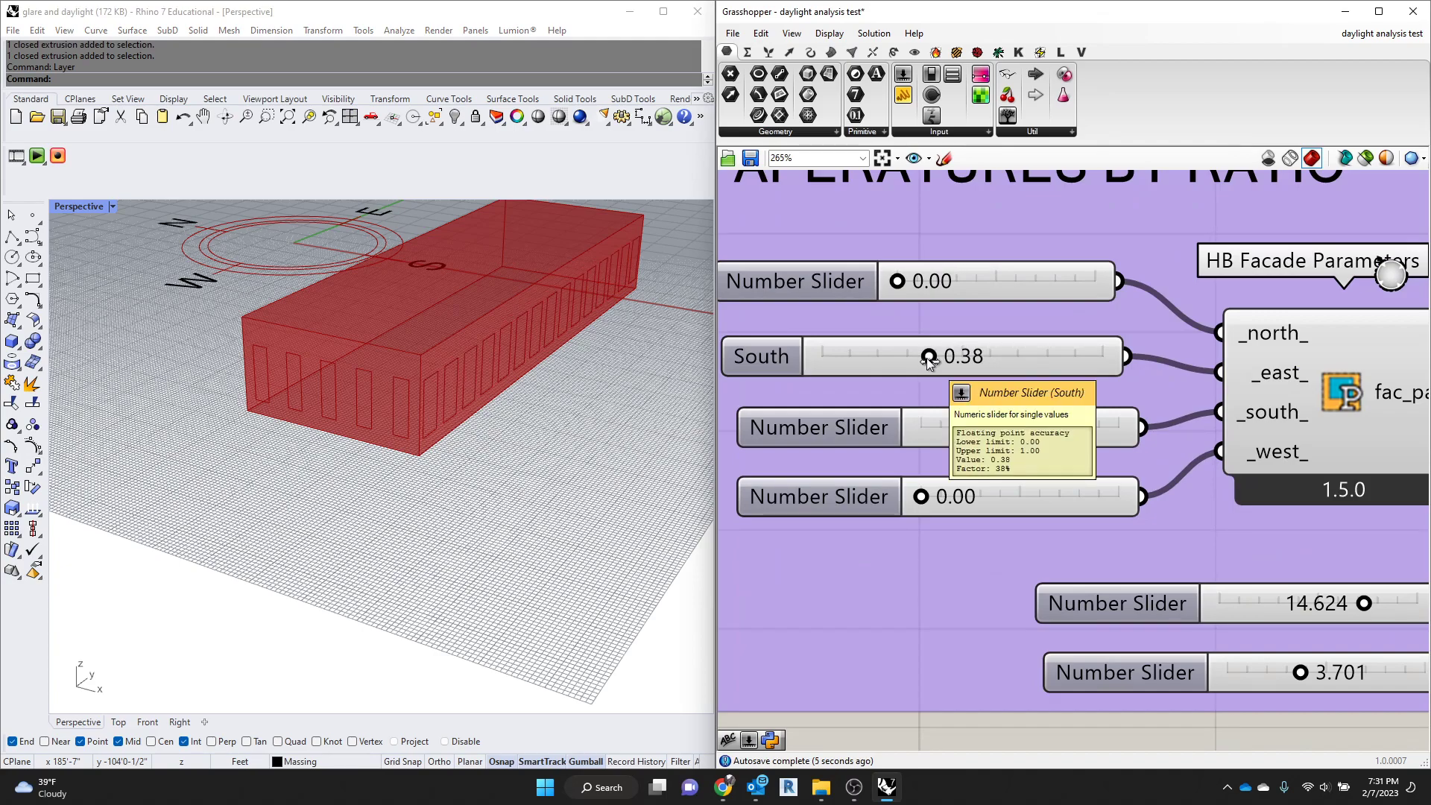
Line up the second HB Facade Parameters component and the shade count slider beneath the ones above them in the SHADES group
{"action": "scroll", "coordinate": [902, 348], "scroll_direction": "down", "scroll_amount": 5}
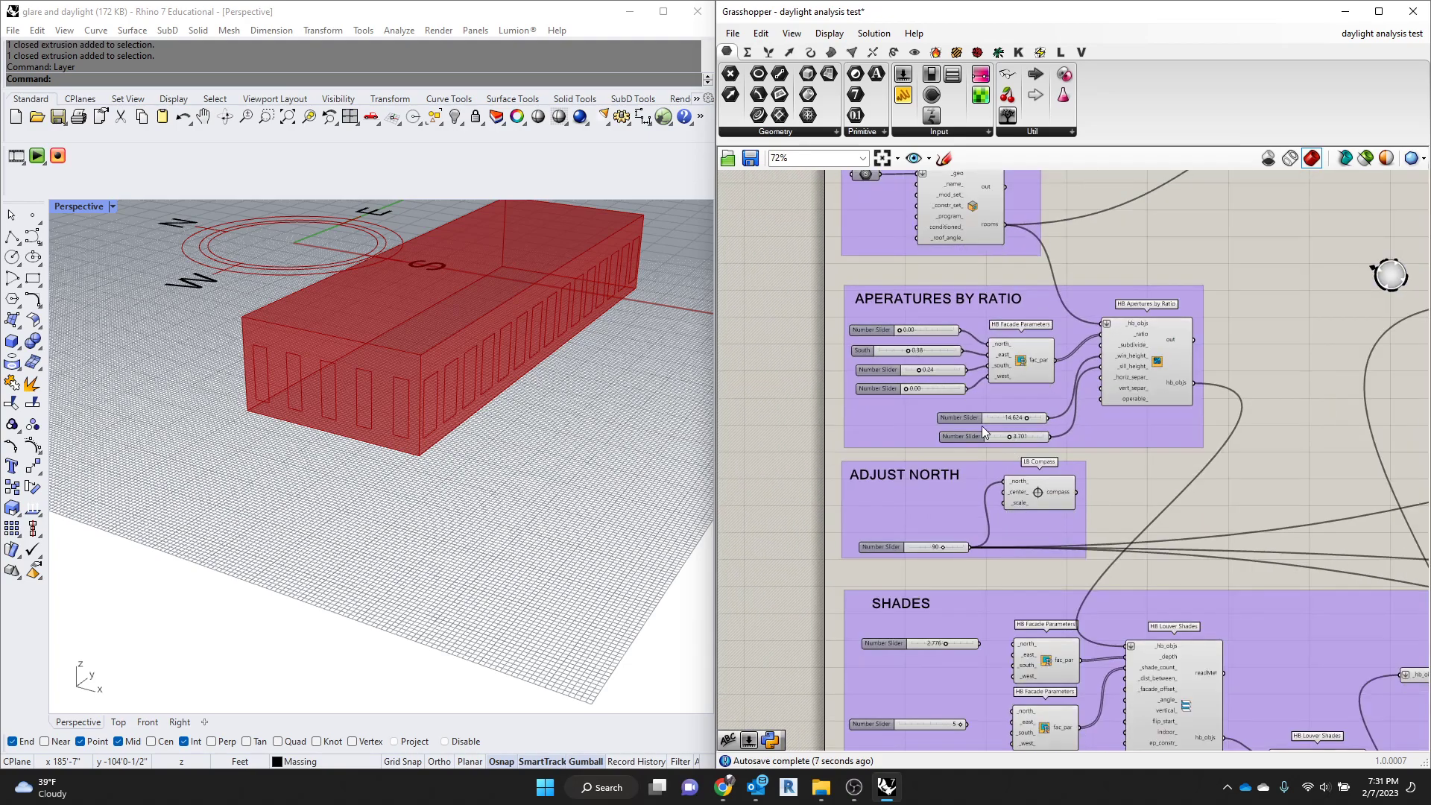
{"action": "left_click", "coordinate": [993, 446]}
{"action": "scroll", "coordinate": [946, 450], "scroll_direction": "down", "scroll_amount": 2}
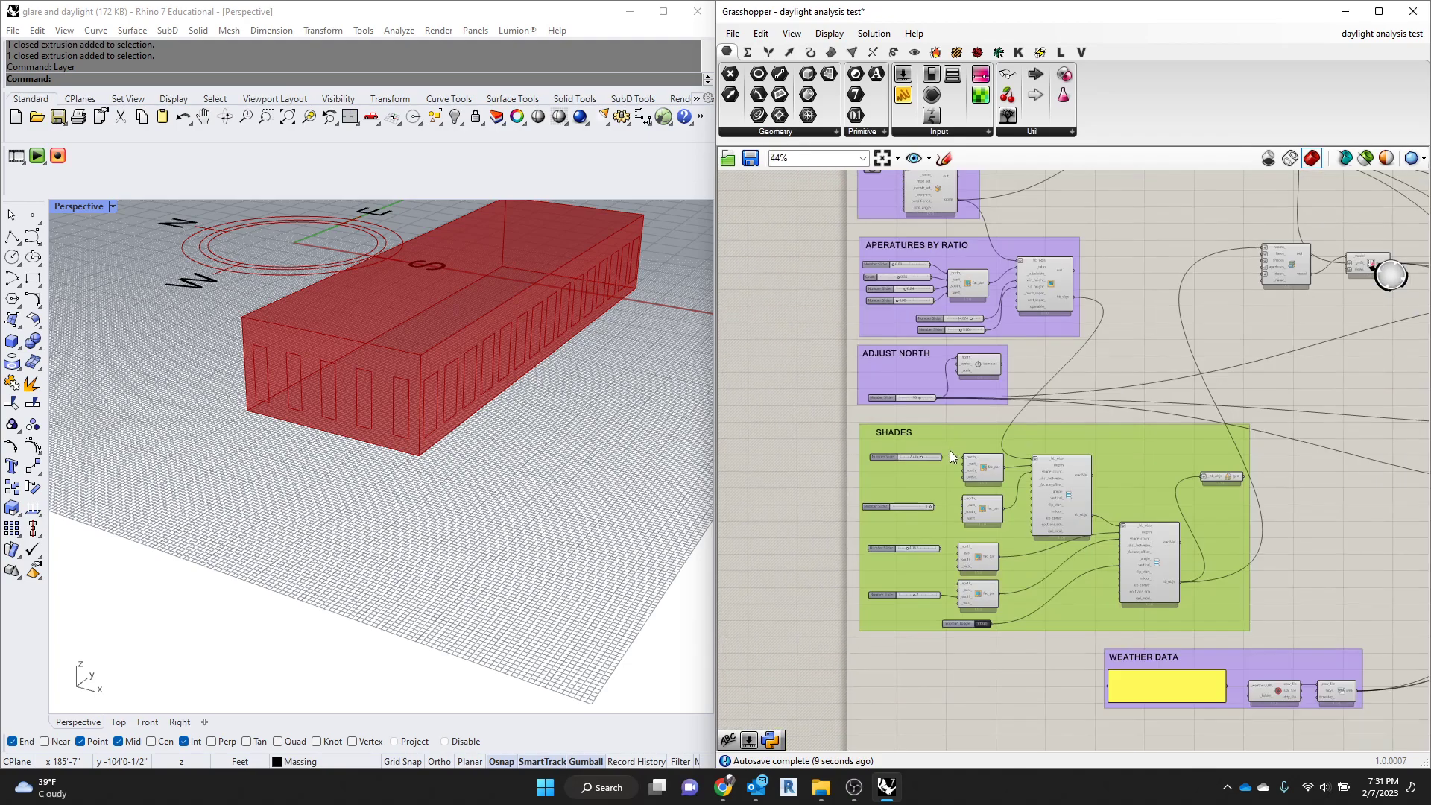
{"action": "scroll", "coordinate": [1034, 449], "scroll_direction": "up", "scroll_amount": 3}
{"action": "scroll", "coordinate": [1034, 448], "scroll_direction": "up", "scroll_amount": 1}
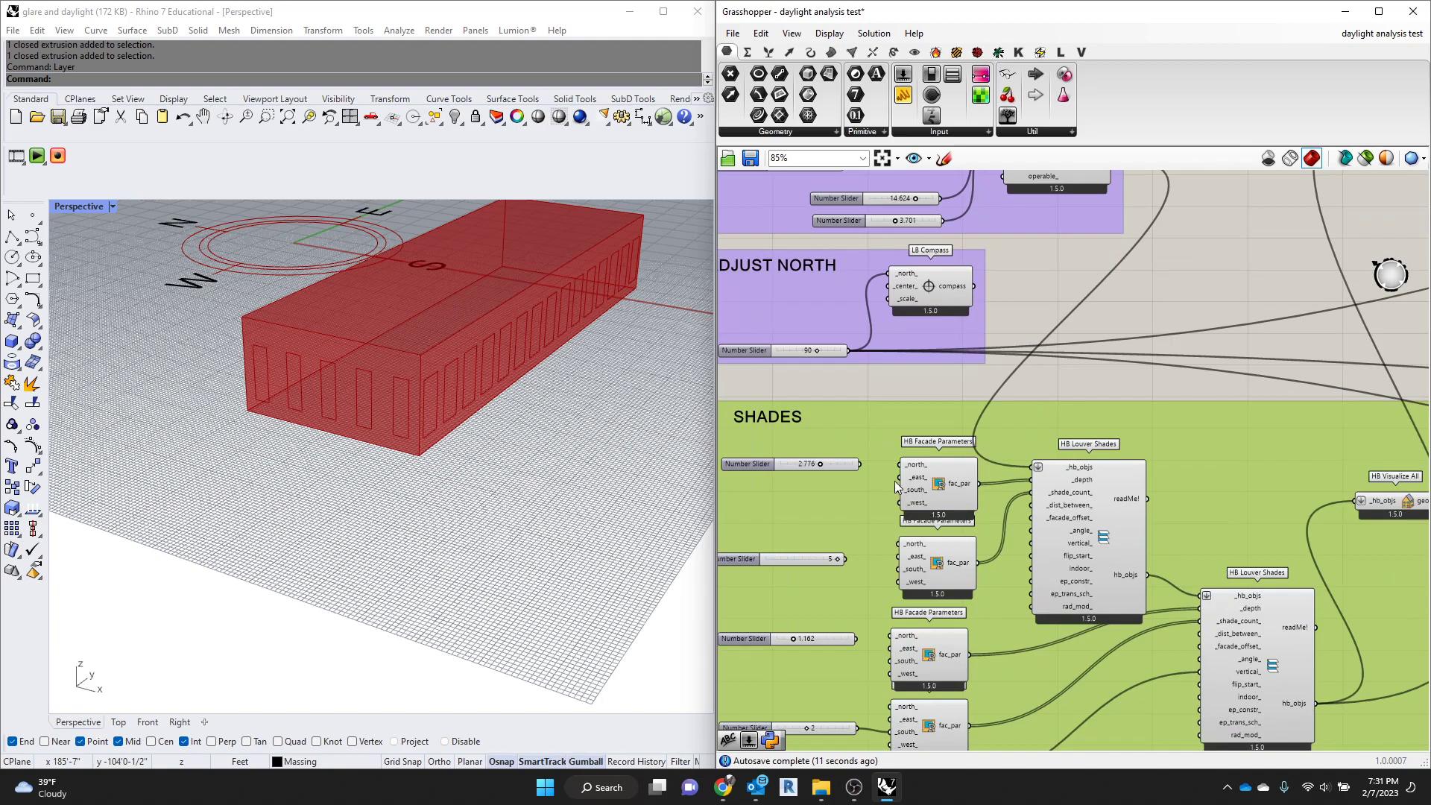
{"action": "scroll", "coordinate": [827, 495], "scroll_direction": "up", "scroll_amount": 3}
{"action": "left_click", "coordinate": [1021, 456]}
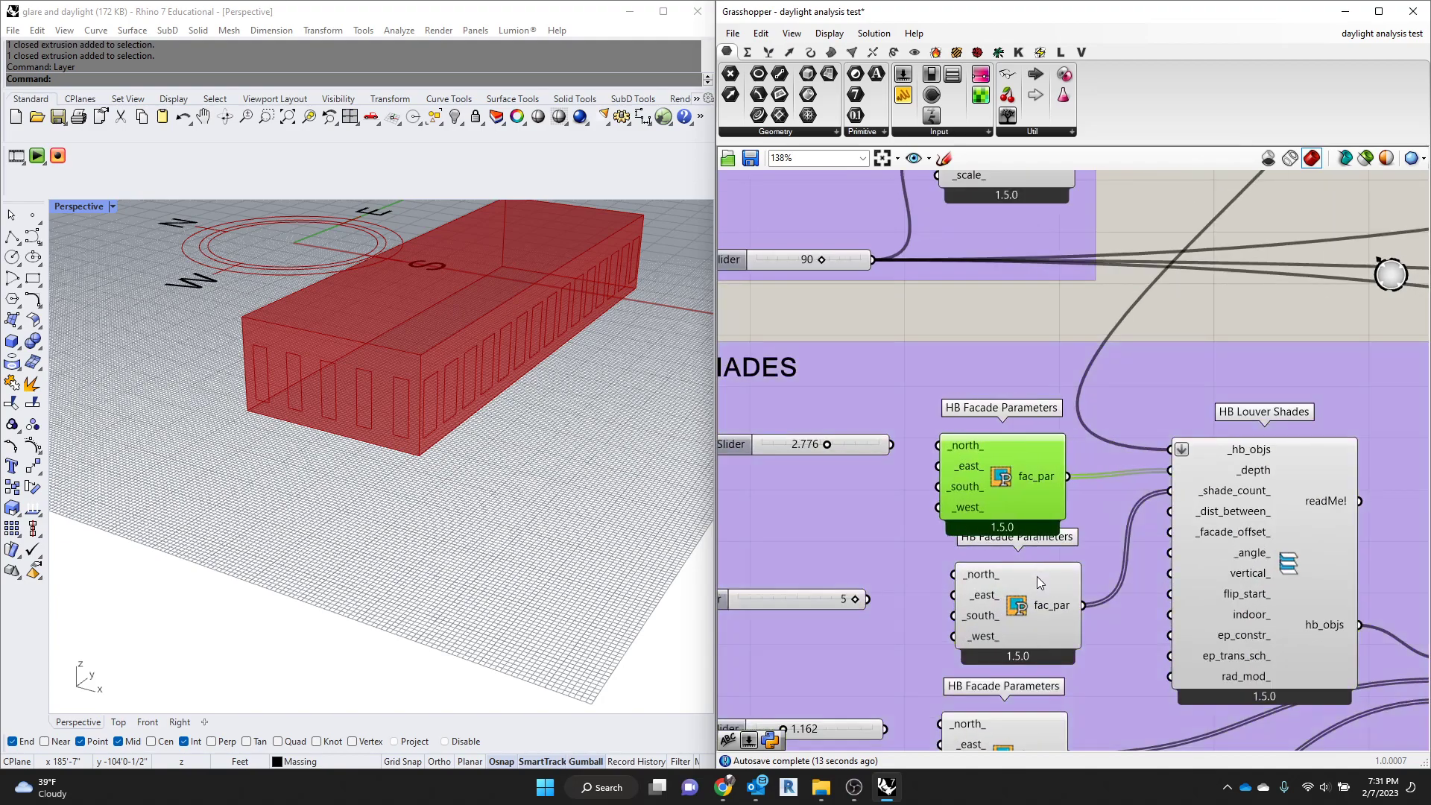
{"action": "left_click_drag", "start_coordinate": [1038, 581], "coordinate": [1025, 566]}
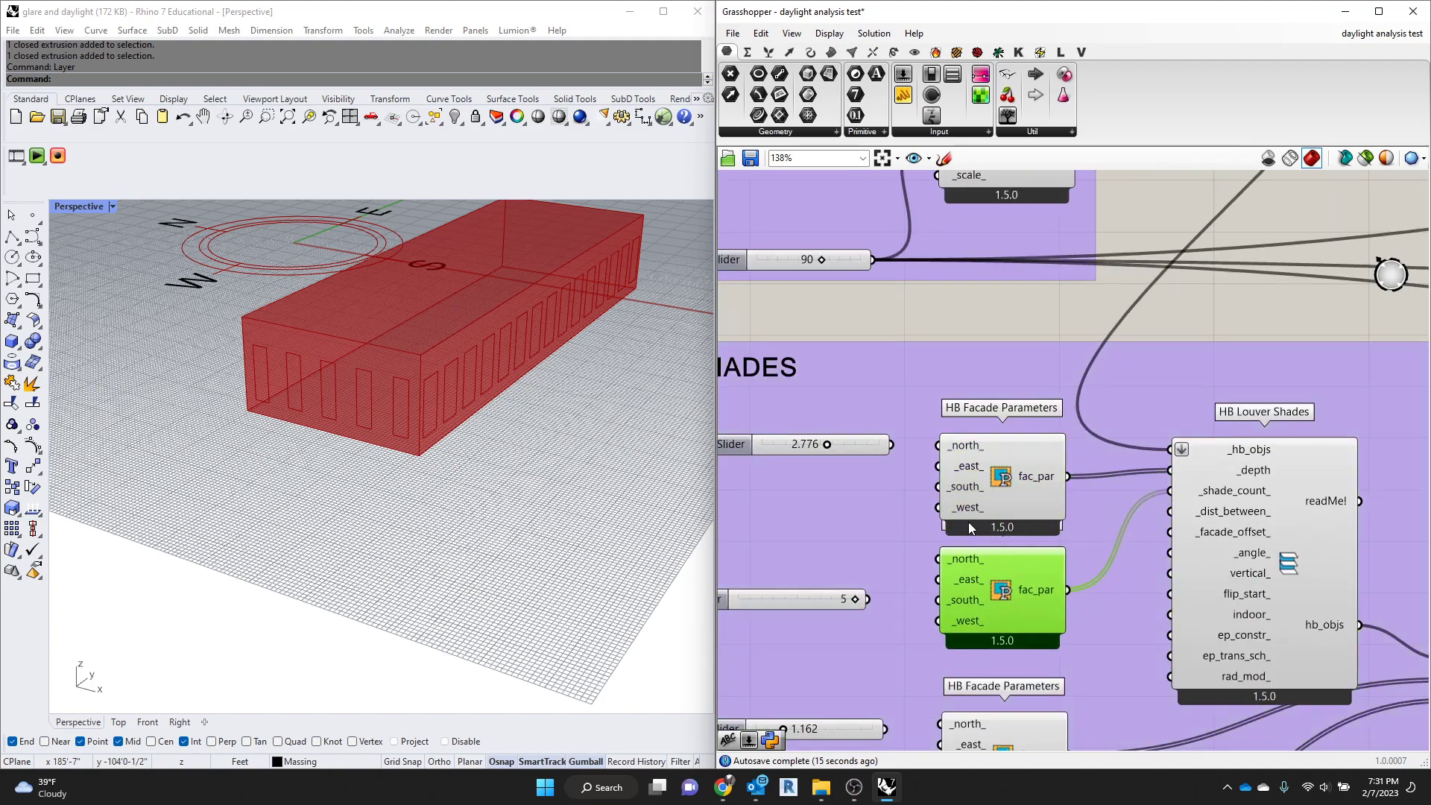
{"action": "scroll", "coordinate": [924, 356], "scroll_direction": "down", "scroll_amount": 3}
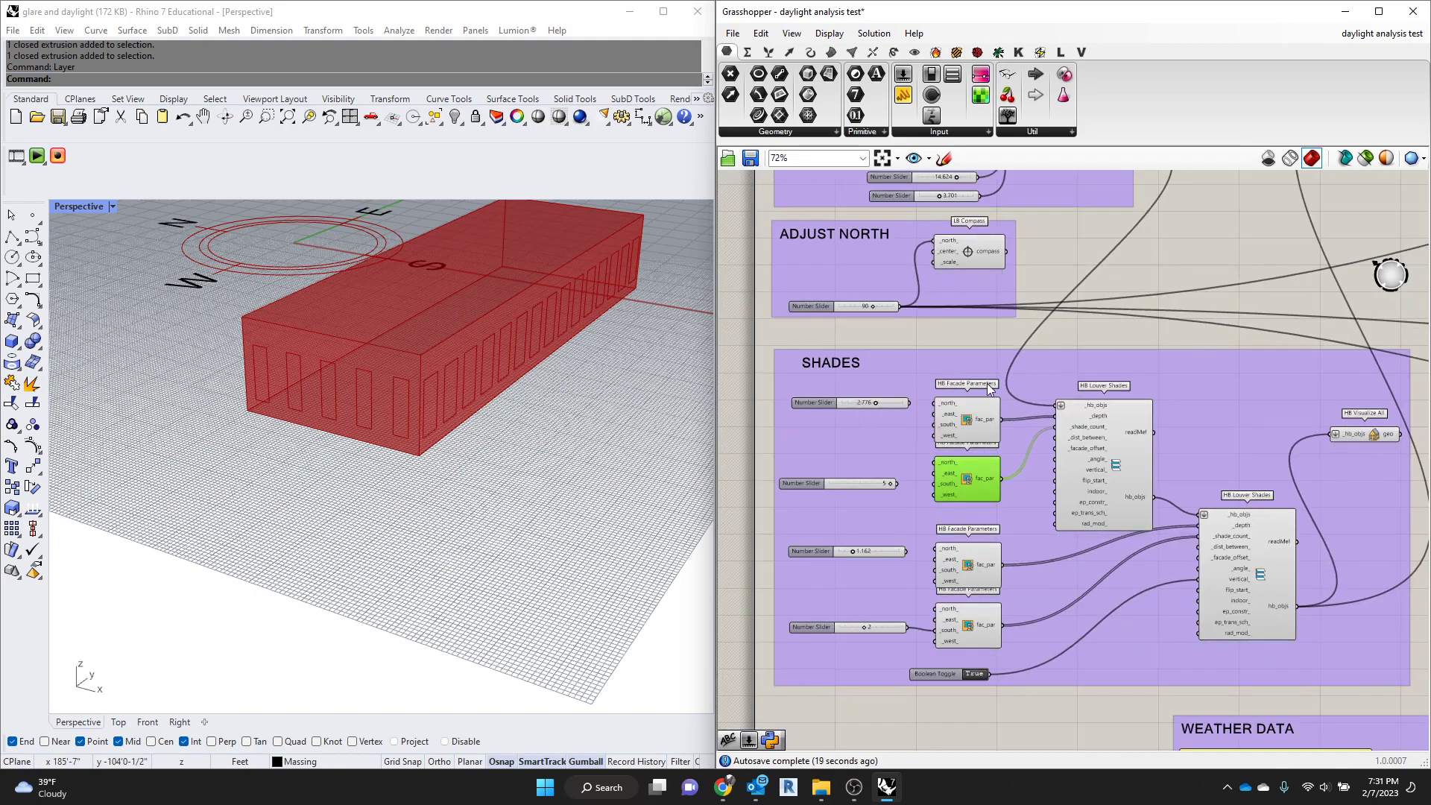
{"action": "scroll", "coordinate": [972, 481], "scroll_direction": "up", "scroll_amount": 1}
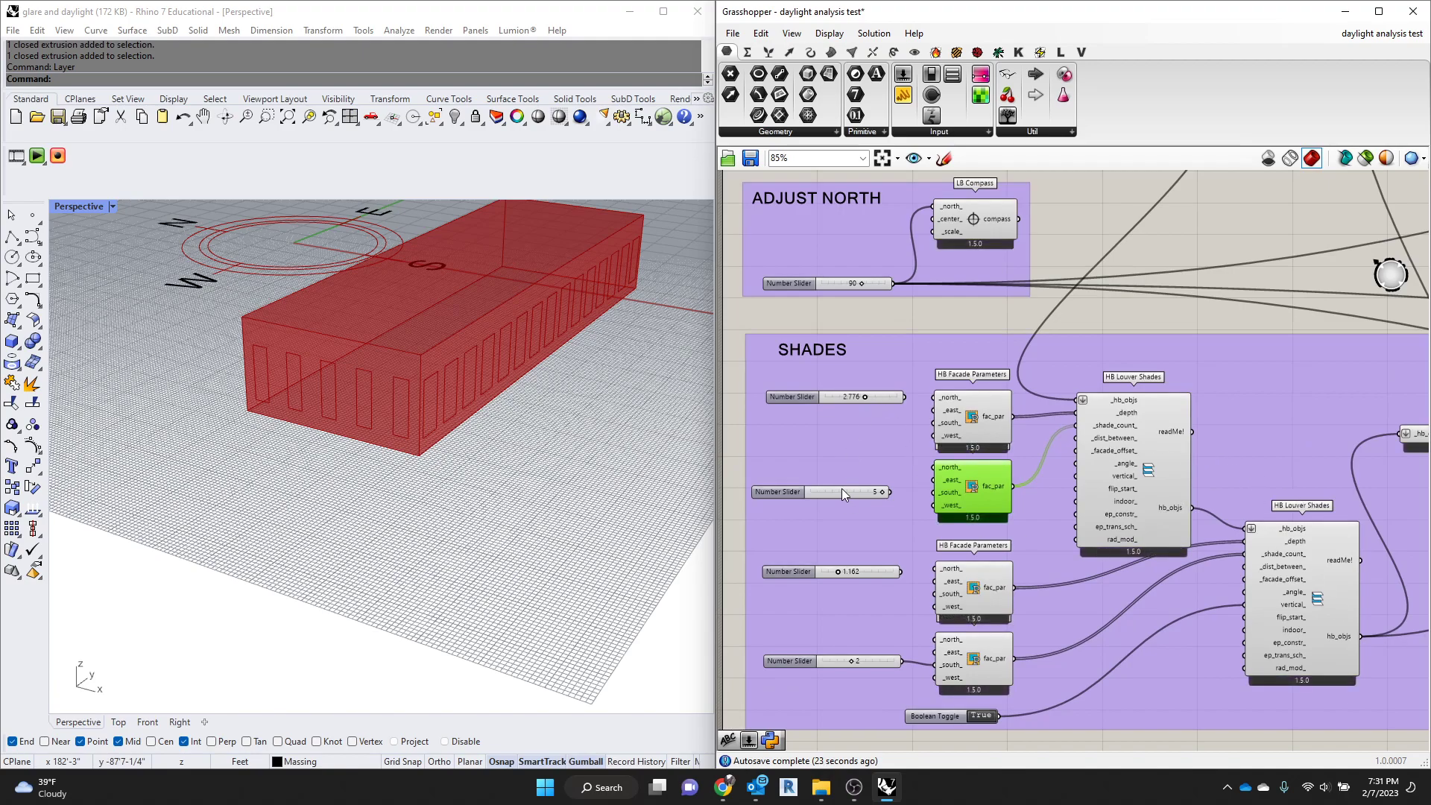
{"action": "left_click_drag", "start_coordinate": [842, 490], "coordinate": [856, 468]}
Adjust the east facade's aperture ratio to 0.39
{"action": "scroll", "coordinate": [901, 403], "scroll_direction": "up", "scroll_amount": 3}
{"action": "scroll", "coordinate": [918, 447], "scroll_direction": "down", "scroll_amount": 7}
{"action": "scroll", "coordinate": [916, 290], "scroll_direction": "up", "scroll_amount": 3}
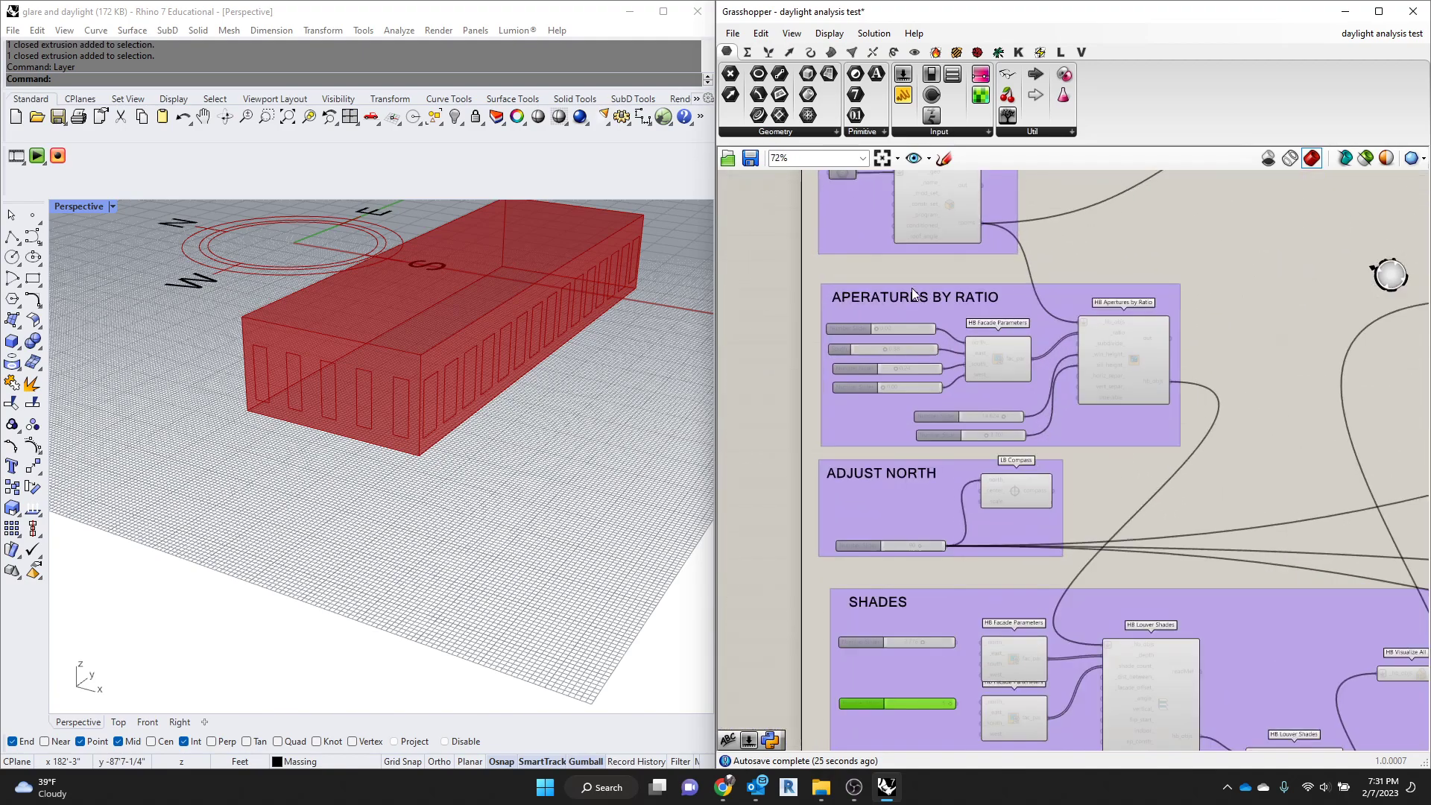
{"action": "scroll", "coordinate": [904, 314], "scroll_direction": "up", "scroll_amount": 6}
{"action": "left_click_drag", "start_coordinate": [856, 406], "coordinate": [857, 407]}
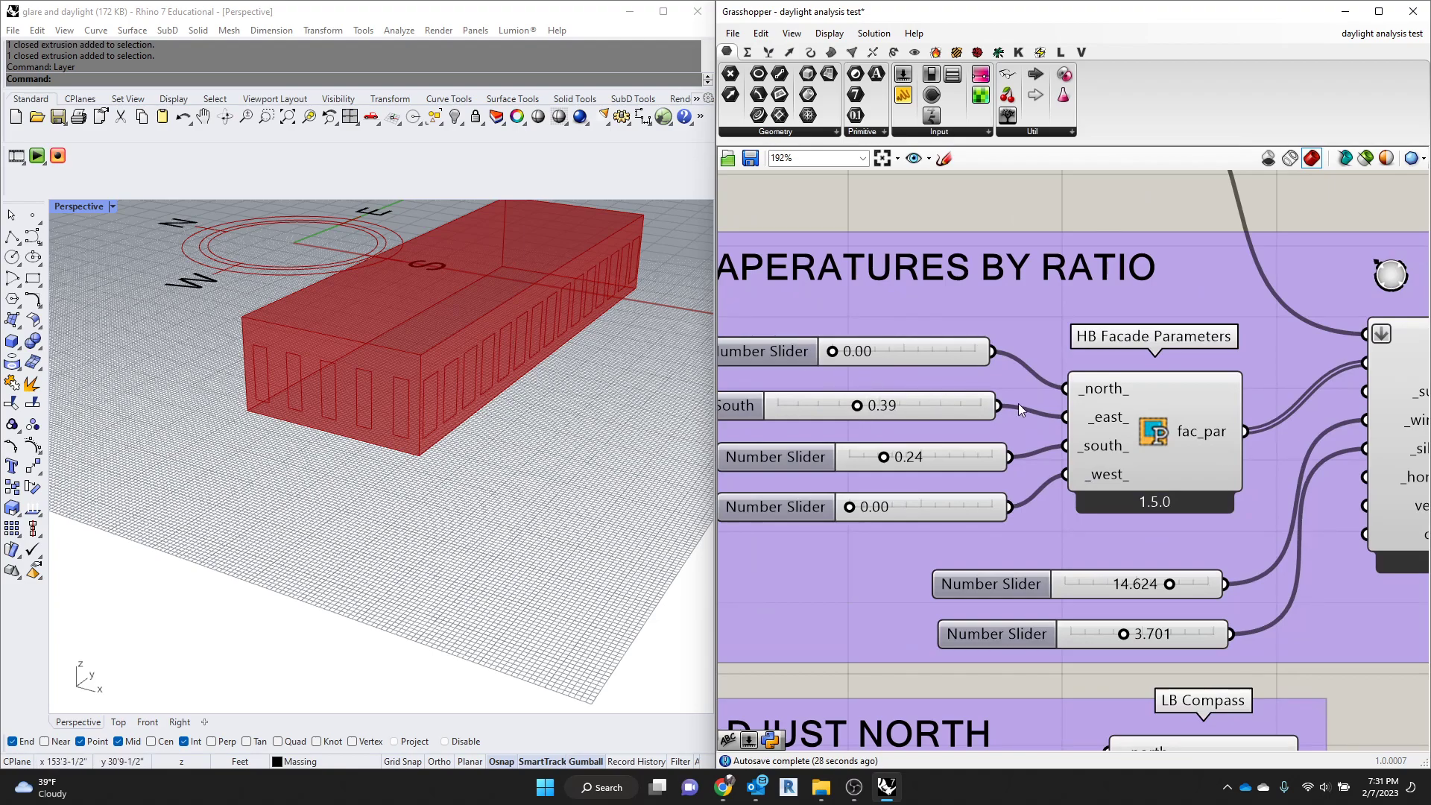
Connect the 2.776 louver depth slider to the _east_ input of the first HB Facade Parameters component in the SHADES group
{"action": "scroll", "coordinate": [1102, 428], "scroll_direction": "down", "scroll_amount": 5}
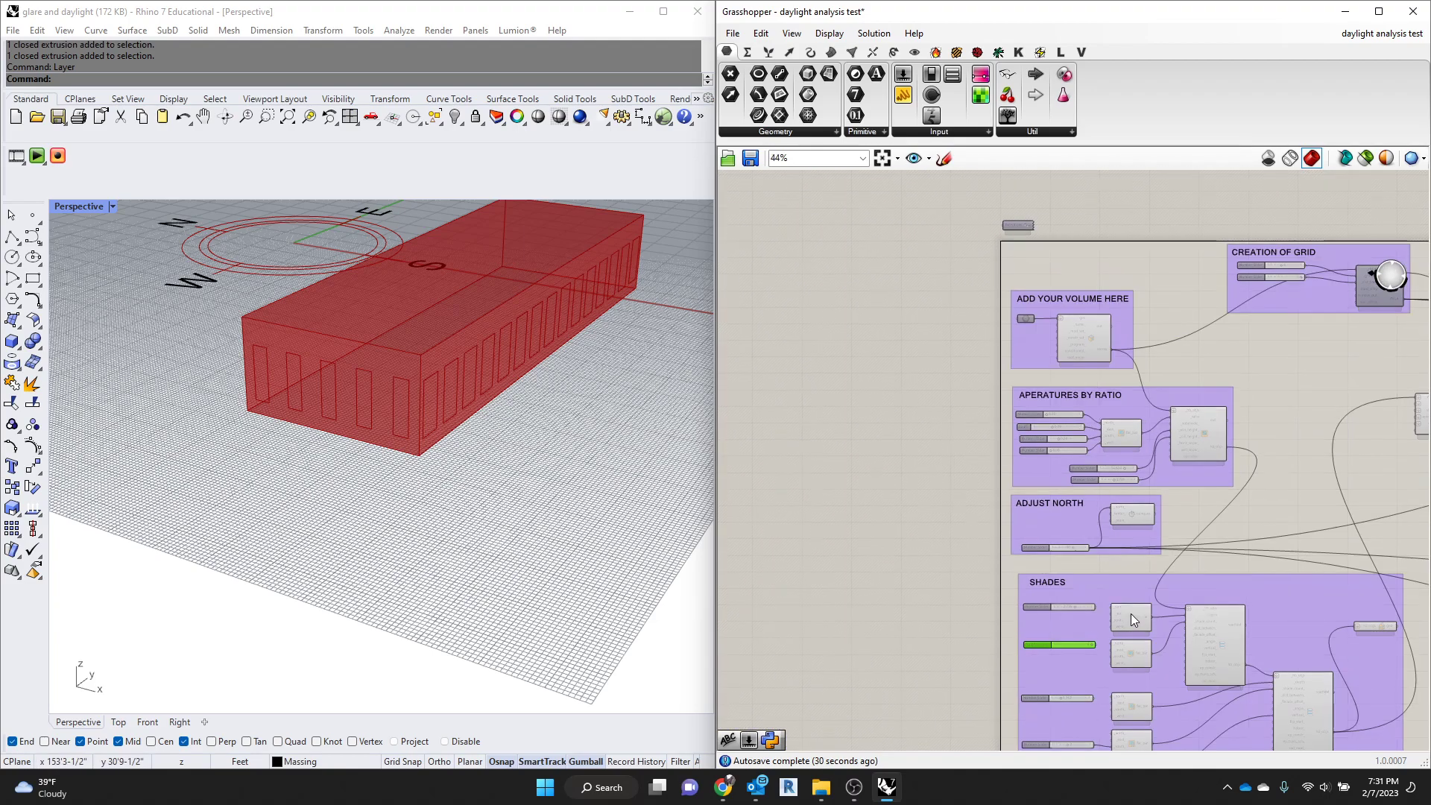
{"action": "scroll", "coordinate": [1121, 652], "scroll_direction": "up", "scroll_amount": 6}
{"action": "scroll", "coordinate": [1263, 593], "scroll_direction": "down", "scroll_amount": 2}
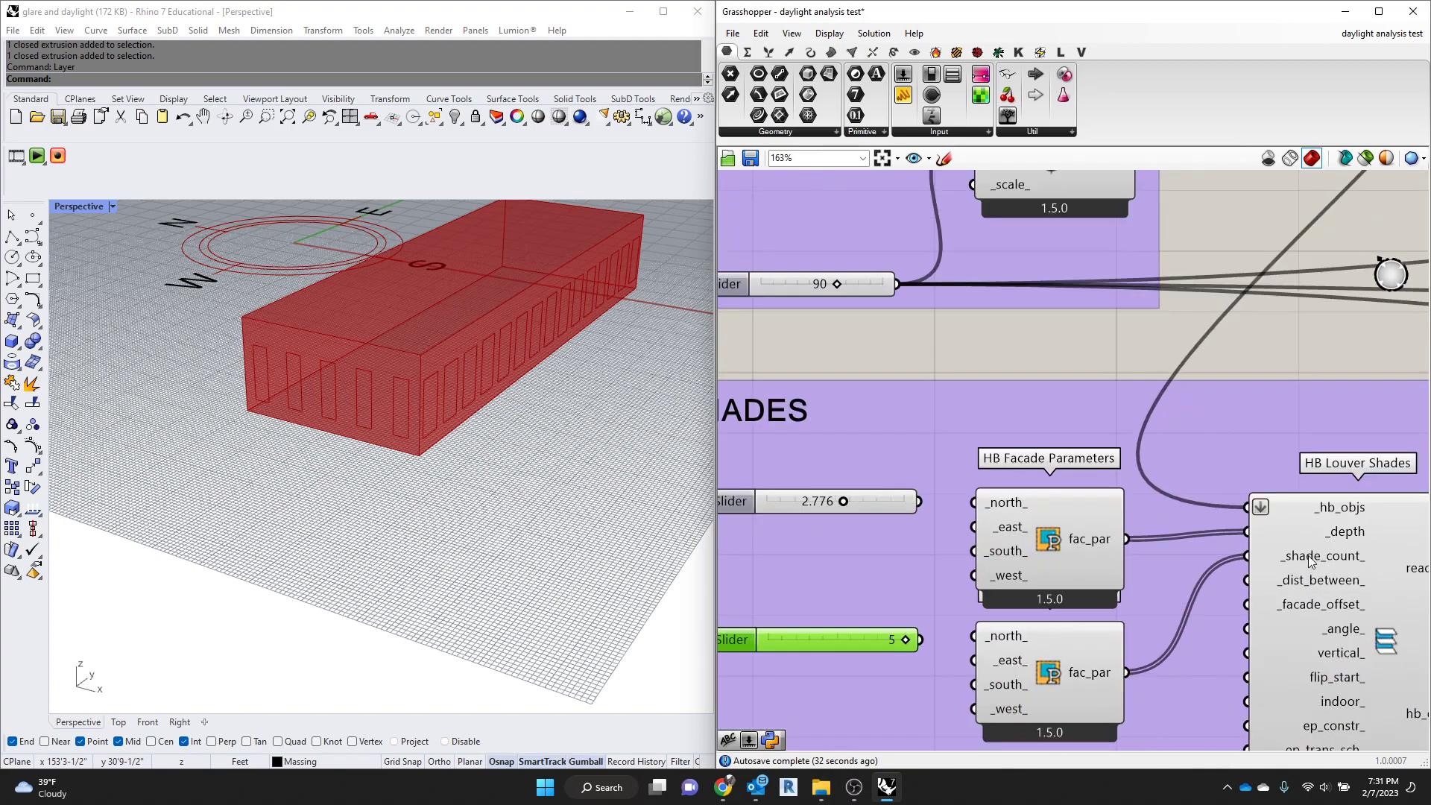
{"action": "left_click_drag", "start_coordinate": [896, 504], "coordinate": [973, 527]}
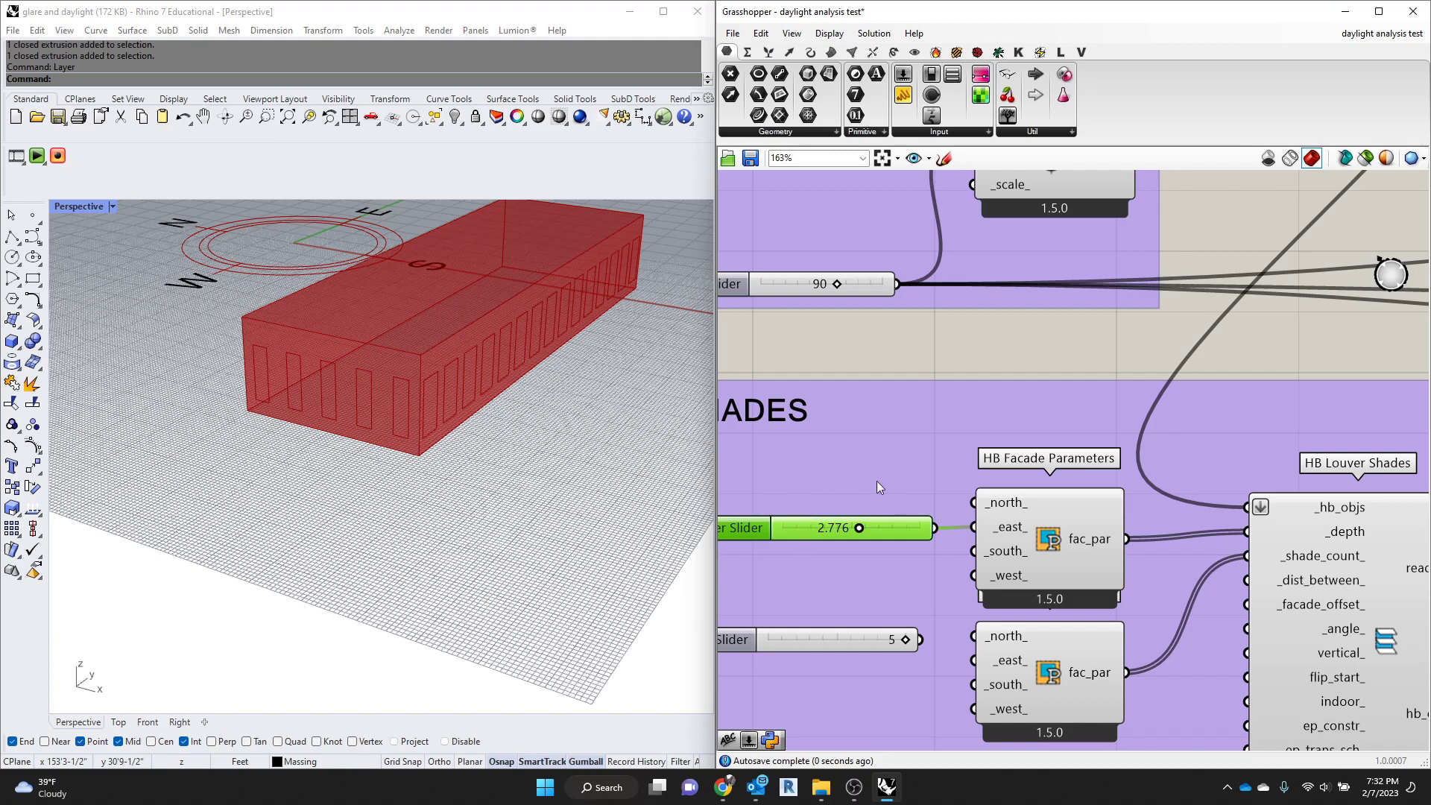
{"action": "left_click", "coordinate": [954, 359]}
{"action": "scroll", "coordinate": [913, 519], "scroll_direction": "up", "scroll_amount": 2}
{"action": "left_click_drag", "start_coordinate": [912, 522], "coordinate": [910, 511]}
{"action": "scroll", "coordinate": [910, 508], "scroll_direction": "down", "scroll_amount": 2}
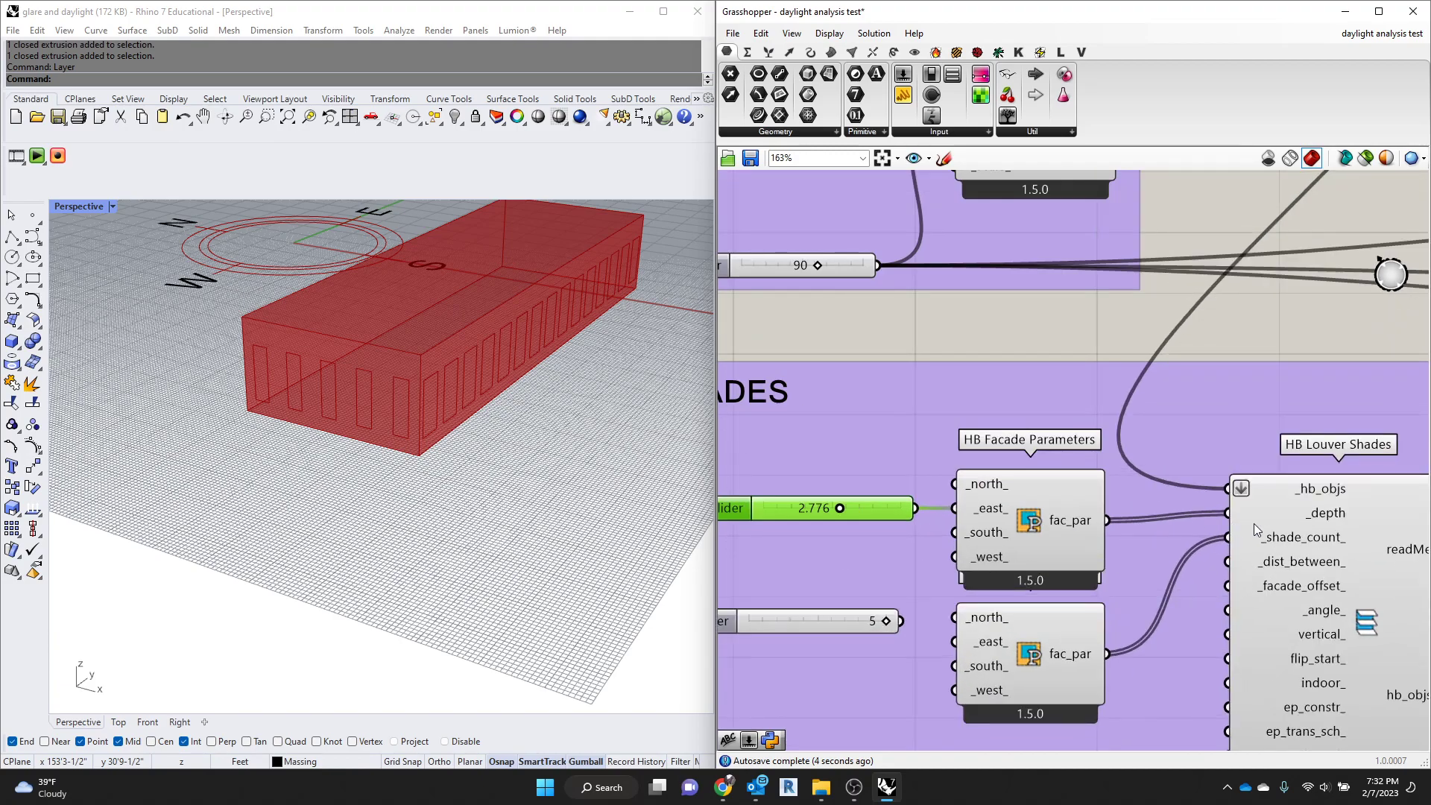
Try a louver depth of 2.694 and wiring its slider to an additional facade direction of the first HB Facade Parameters component
{"action": "left_click_drag", "start_coordinate": [838, 508], "coordinate": [835, 507]}
{"action": "scroll", "coordinate": [505, 440], "scroll_direction": "down", "scroll_amount": 4}
{"action": "scroll", "coordinate": [509, 440], "scroll_direction": "up", "scroll_amount": 6}
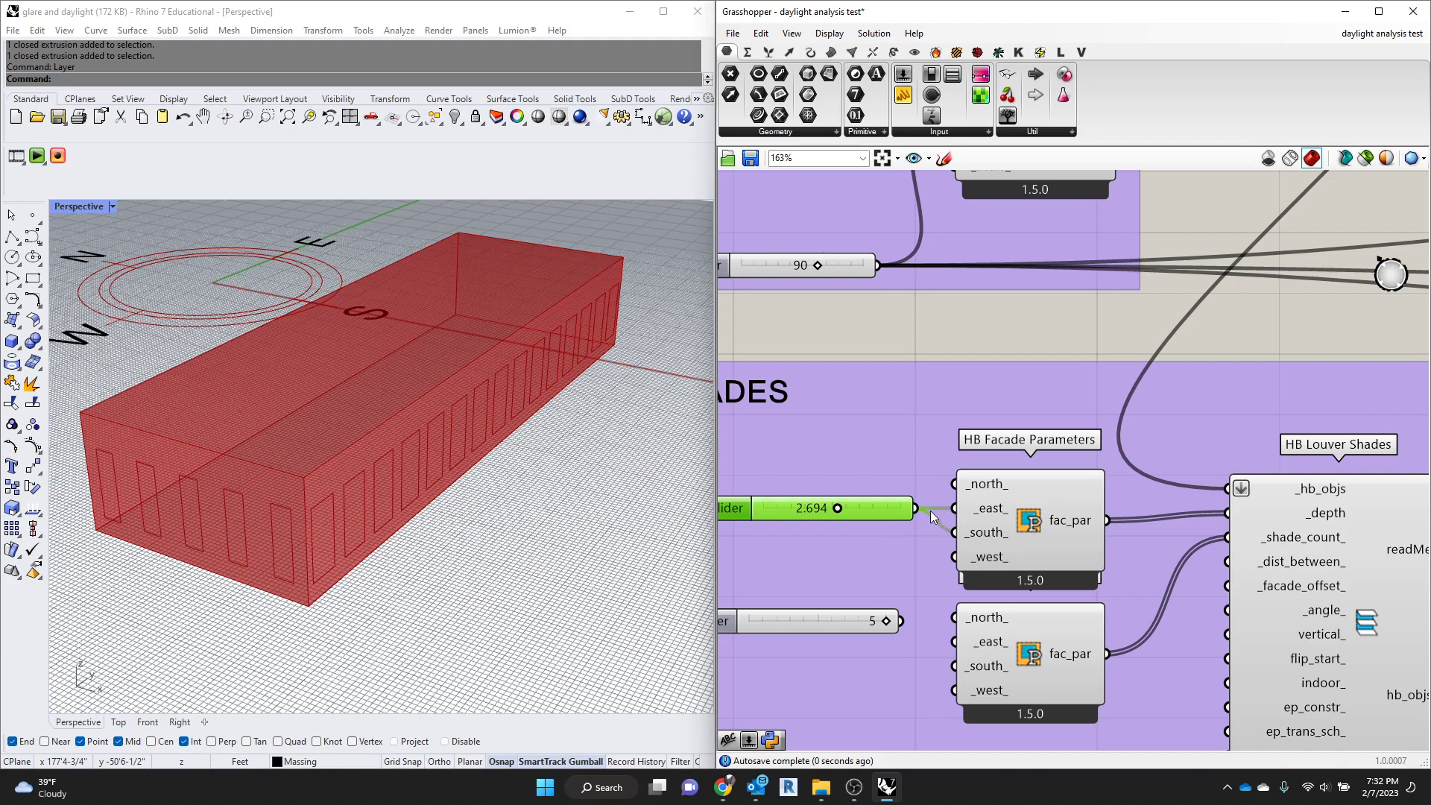
{"action": "left_click_drag", "start_coordinate": [917, 509], "coordinate": [971, 488], "text": "shift"}
{"action": "scroll", "coordinate": [955, 456], "scroll_direction": "down", "scroll_amount": 3}
{"action": "scroll", "coordinate": [972, 435], "scroll_direction": "down", "scroll_amount": 6}
{"action": "scroll", "coordinate": [1081, 283], "scroll_direction": "up", "scroll_amount": 6}
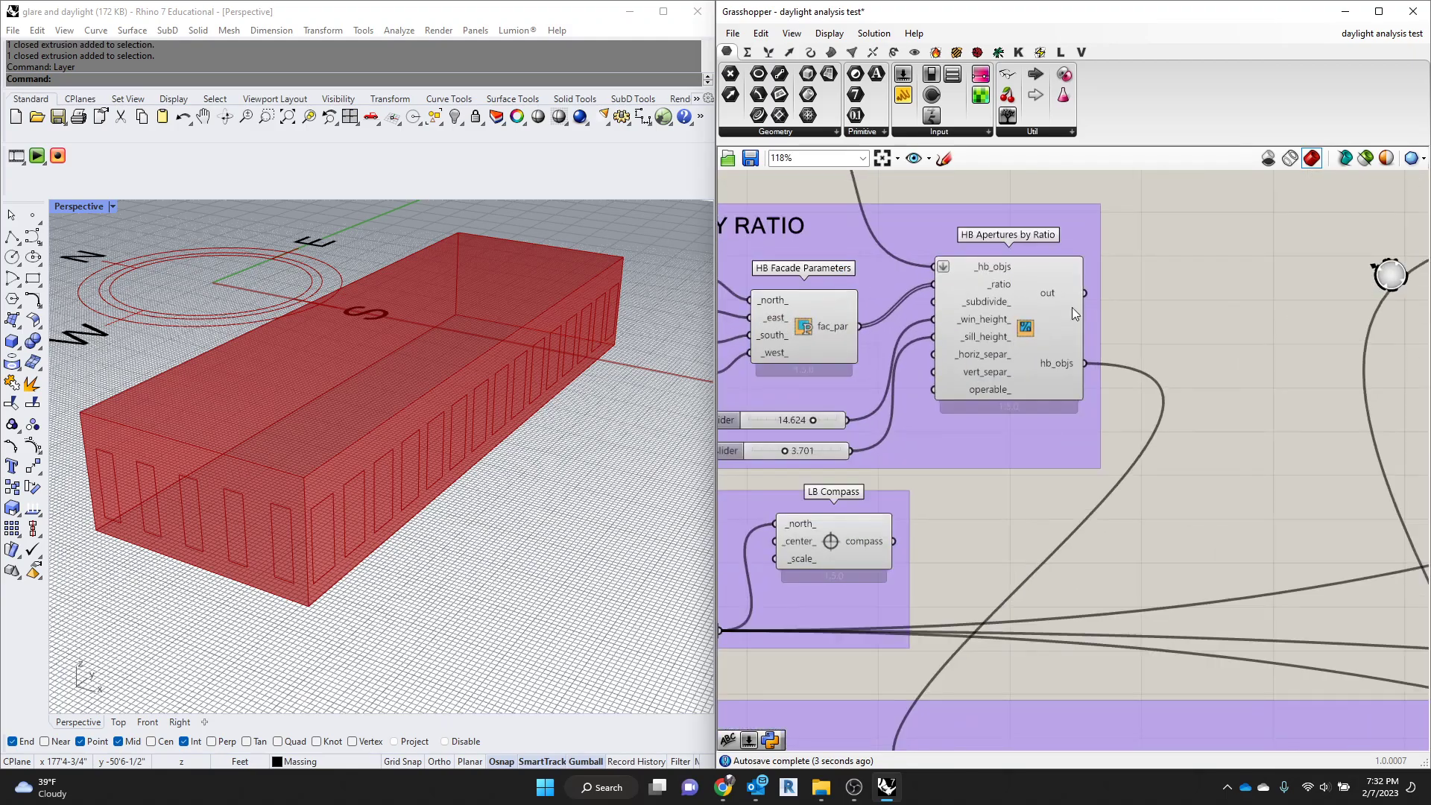
Select the HB Apertures by Ratio component and the first HB Louver Shades component it feeds to check them
{"action": "left_click", "coordinate": [1077, 301]}
{"action": "scroll", "coordinate": [1121, 334], "scroll_direction": "down", "scroll_amount": 4}
{"action": "scroll", "coordinate": [944, 364], "scroll_direction": "up", "scroll_amount": 4}
{"action": "scroll", "coordinate": [1058, 480], "scroll_direction": "down", "scroll_amount": 6}
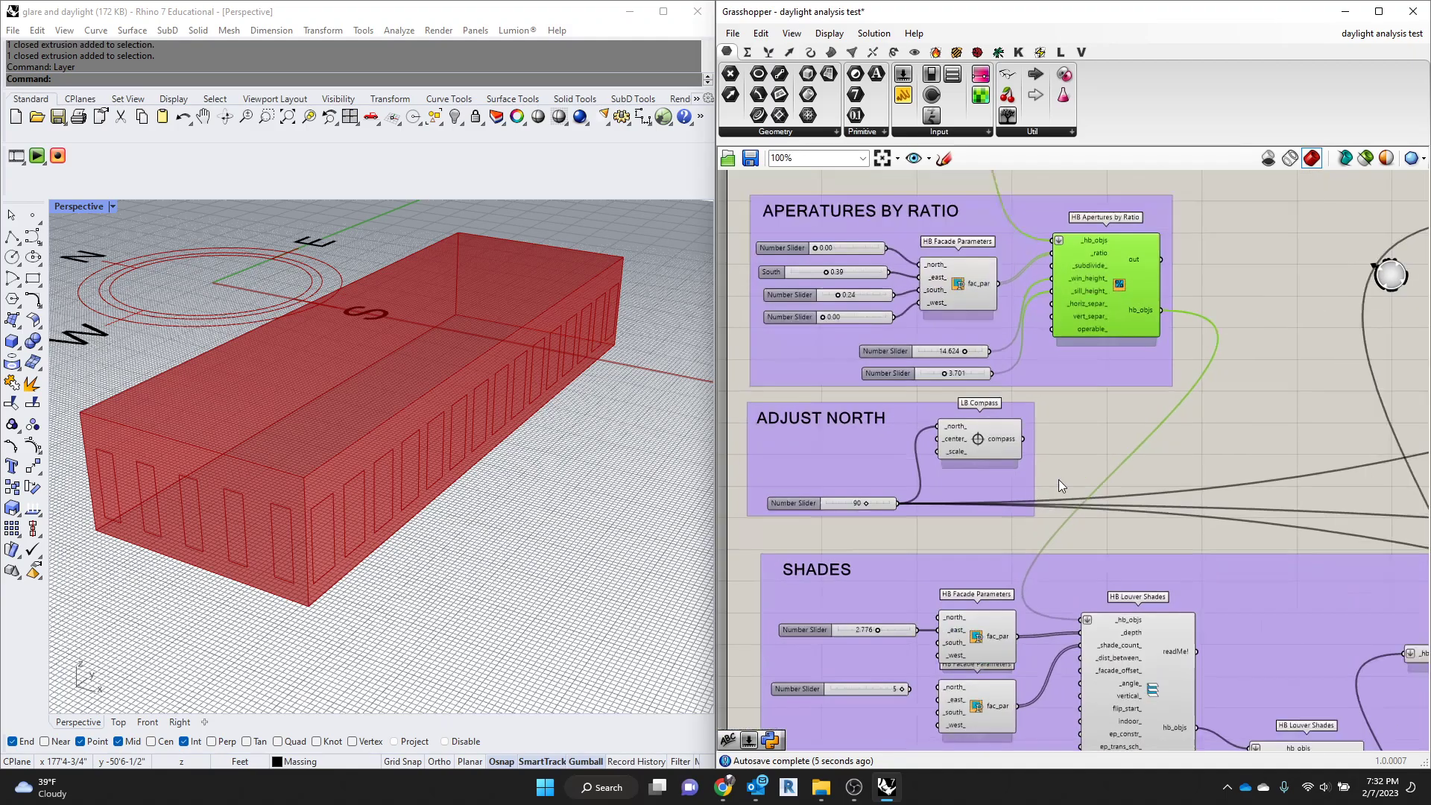
{"action": "scroll", "coordinate": [1109, 634], "scroll_direction": "up", "scroll_amount": 3}
{"action": "scroll", "coordinate": [1140, 611], "scroll_direction": "down", "scroll_amount": 1}
{"action": "left_click", "coordinate": [1111, 588]}
{"action": "middle_click", "coordinate": [1110, 588]}
{"action": "left_click", "coordinate": [1133, 550]}
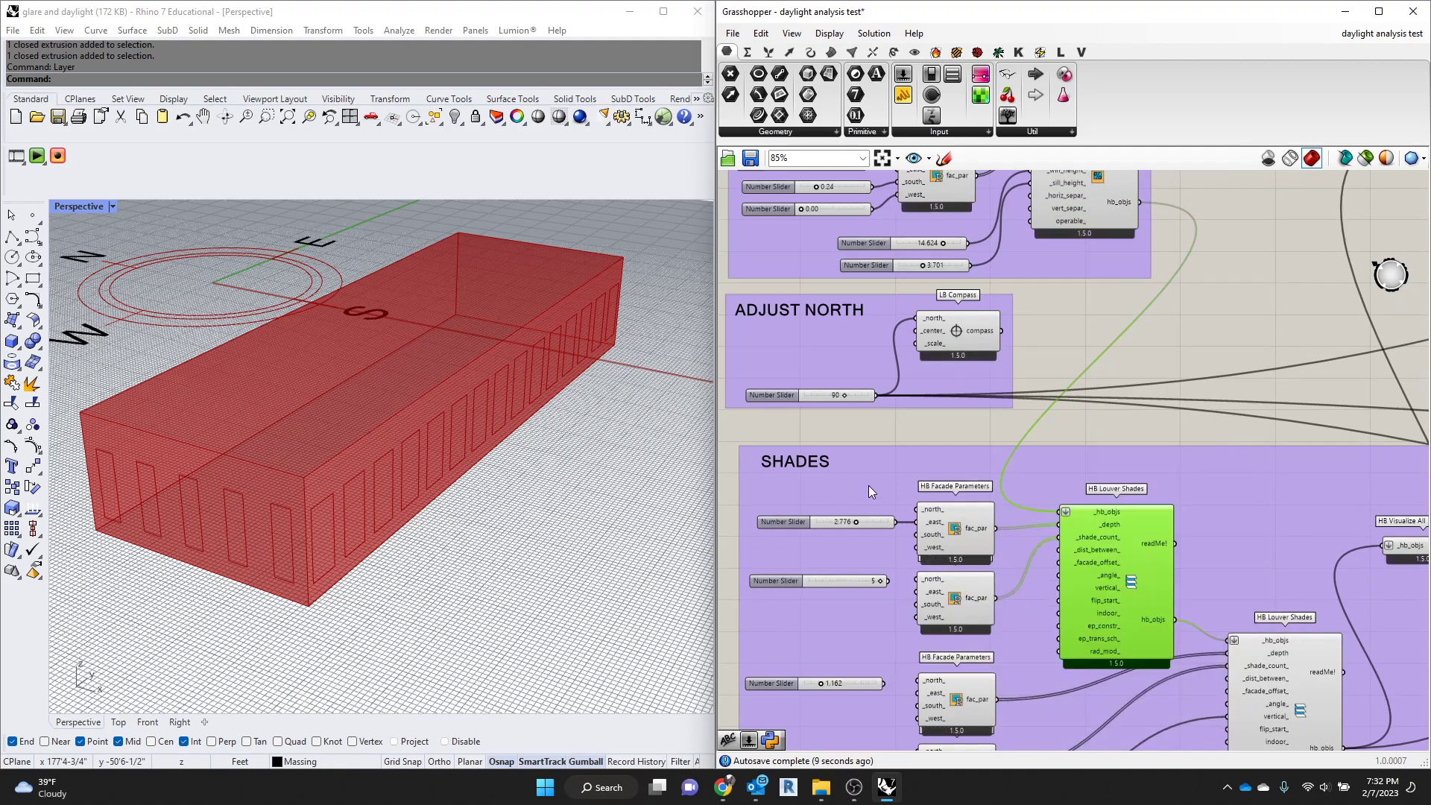
Examine the first HB Facade Parameters component, its 2.776 depth slider and the building's facades in the perspective view
{"action": "scroll", "coordinate": [881, 527], "scroll_direction": "up", "scroll_amount": 2}
{"action": "left_click", "coordinate": [973, 538]}
{"action": "scroll", "coordinate": [876, 521], "scroll_direction": "up", "scroll_amount": 3}
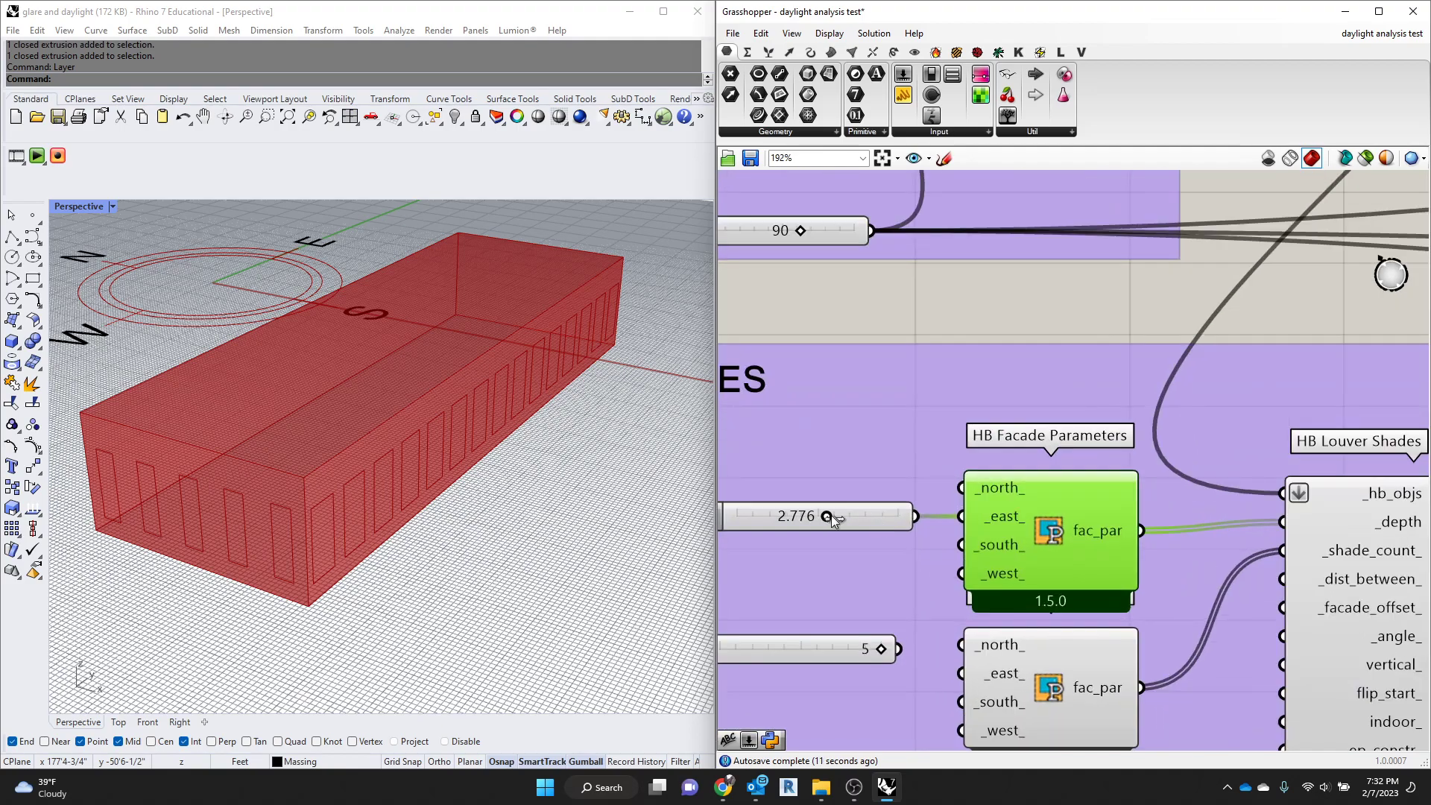
{"action": "left_click", "coordinate": [880, 523]}
{"action": "scroll", "coordinate": [880, 523], "scroll_direction": "down", "scroll_amount": 3}
{"action": "scroll", "coordinate": [922, 489], "scroll_direction": "up", "scroll_amount": 3}
{"action": "scroll", "coordinate": [516, 404], "scroll_direction": "up", "scroll_amount": 10}
{"action": "scroll", "coordinate": [426, 493], "scroll_direction": "down", "scroll_amount": 5}
{"action": "scroll", "coordinate": [956, 540], "scroll_direction": "down", "scroll_amount": 3}
{"action": "scroll", "coordinate": [956, 539], "scroll_direction": "up", "scroll_amount": 2}
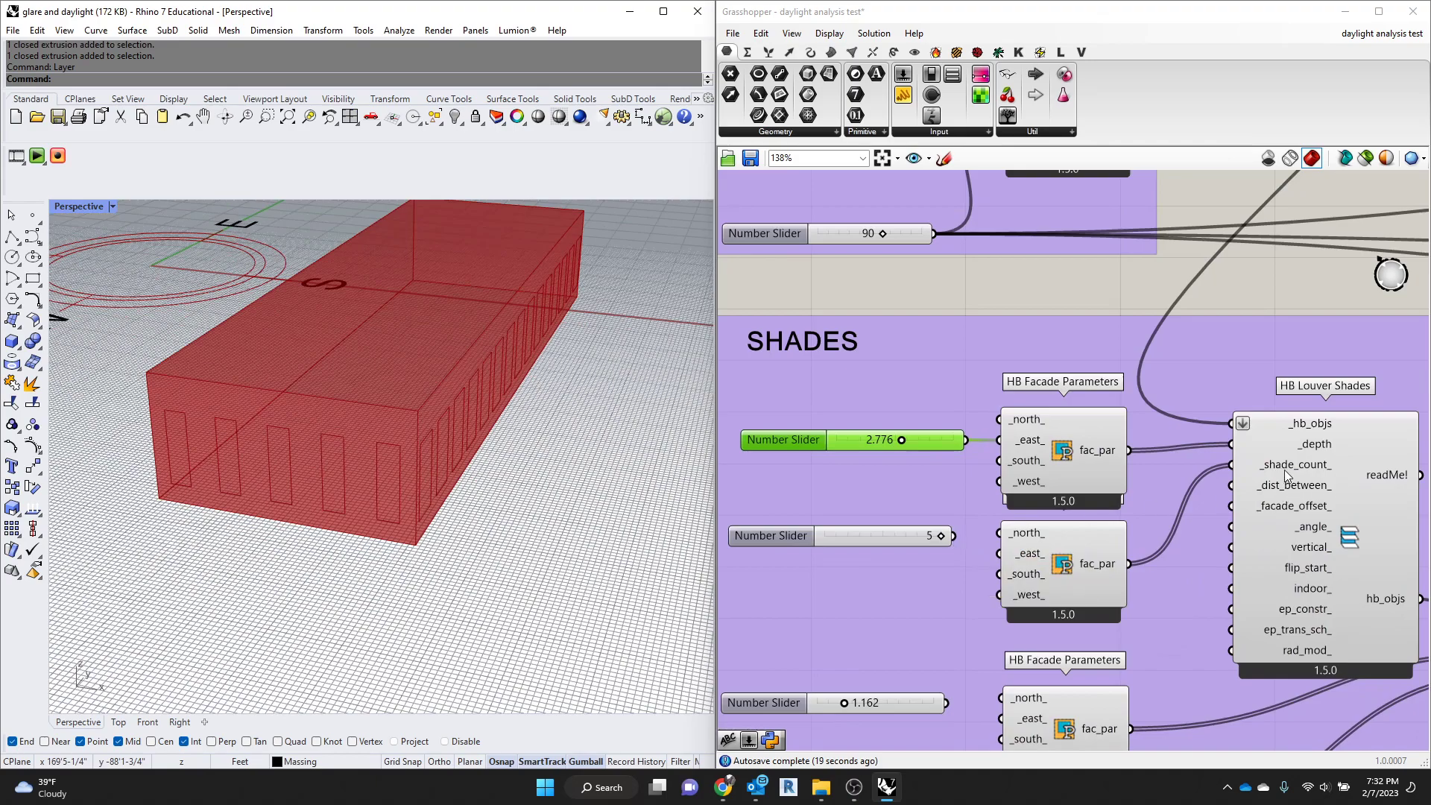
Connect the shade count slider to the _east_ input of the second HB Facade Parameters component and set it to 1
{"action": "left_click_drag", "start_coordinate": [933, 539], "coordinate": [831, 547]}
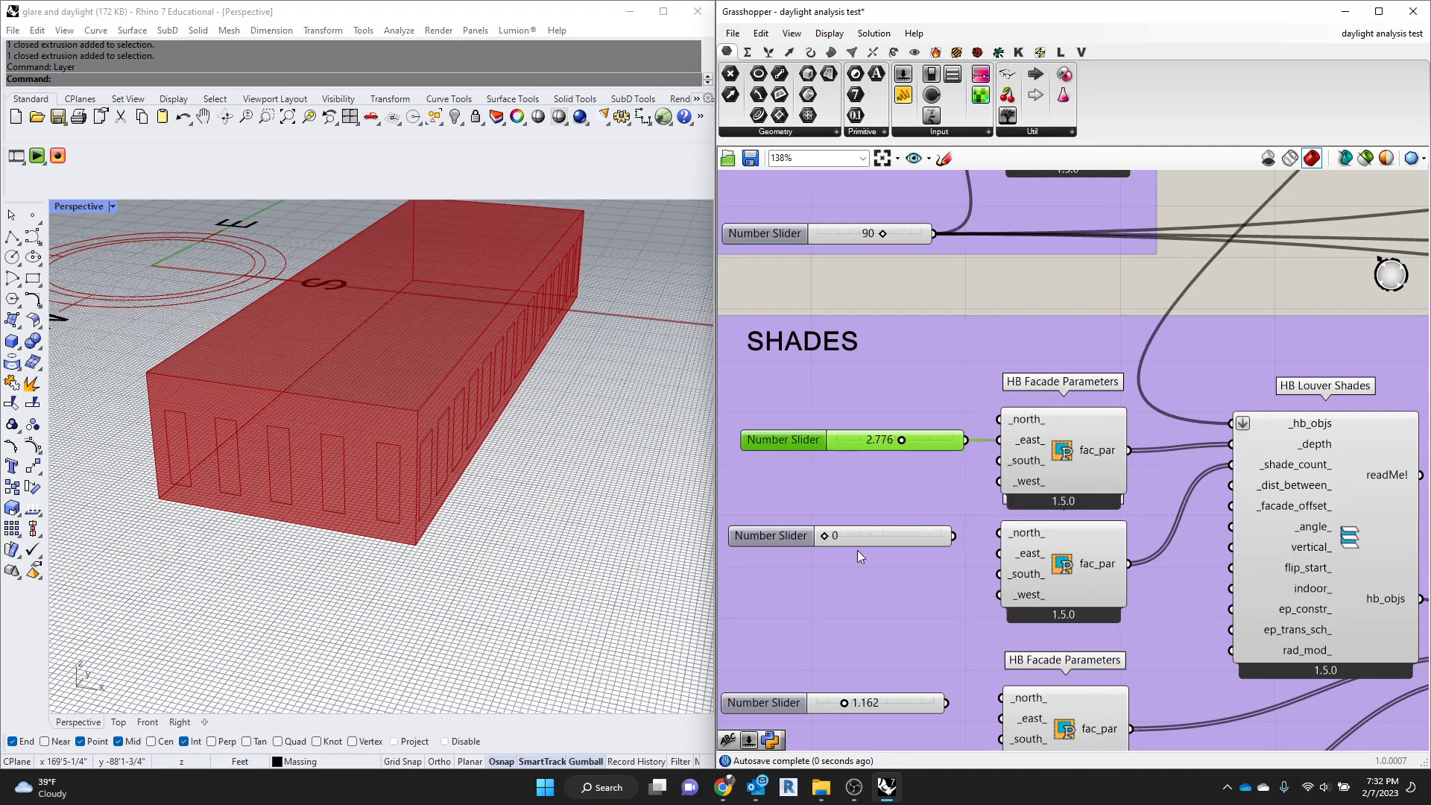
{"action": "scroll", "coordinate": [1024, 555], "scroll_direction": "up", "scroll_amount": 2}
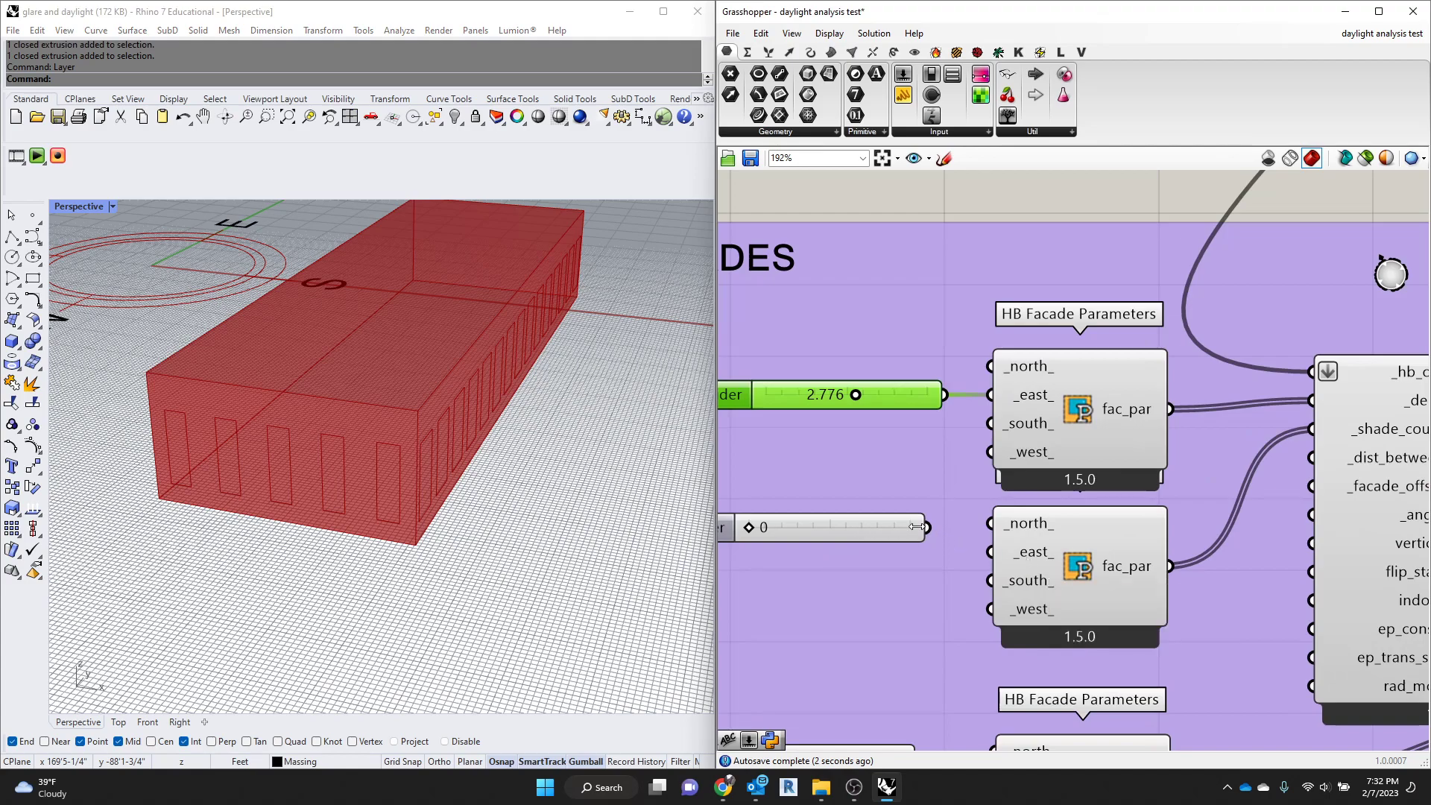
{"action": "left_click_drag", "start_coordinate": [933, 532], "coordinate": [989, 552]}
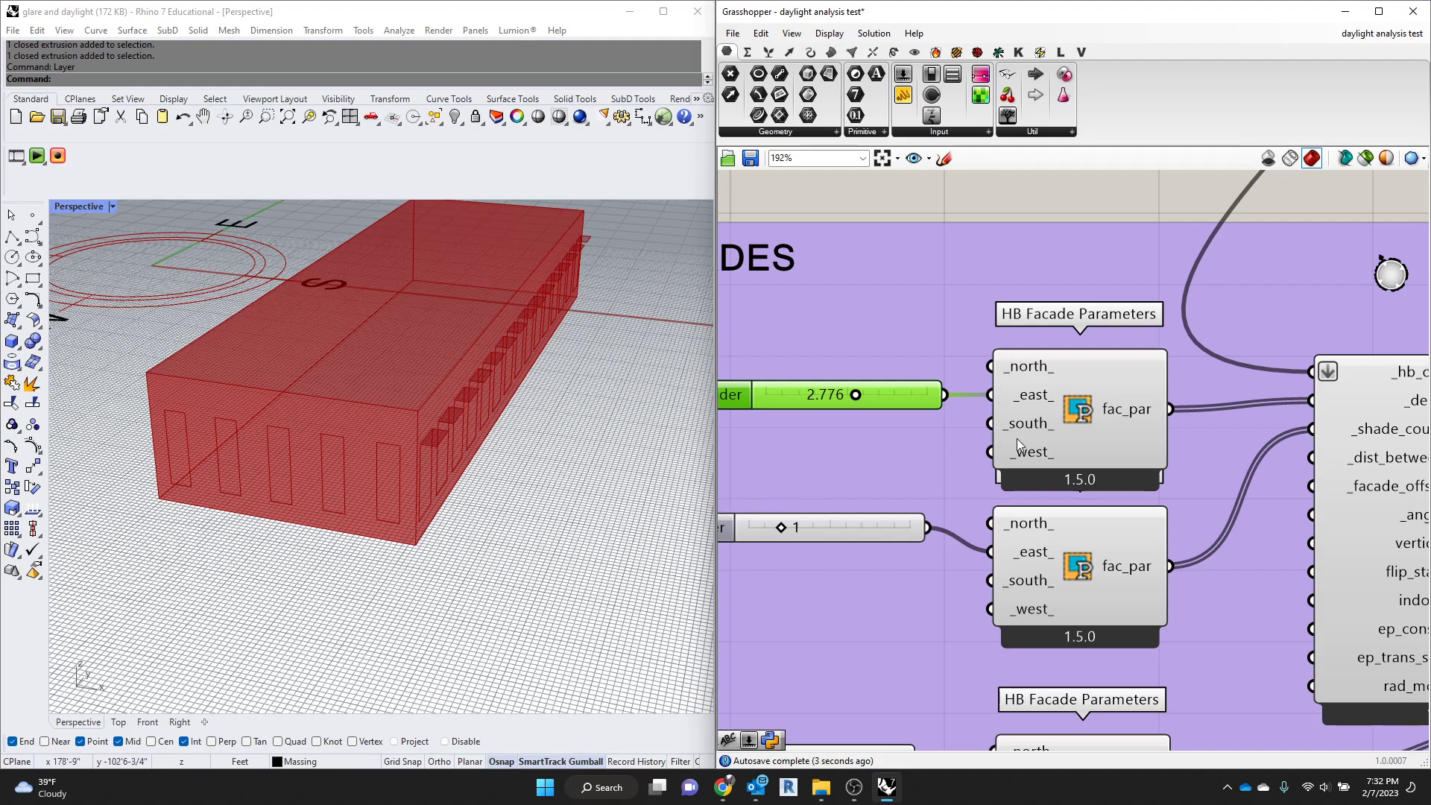
{"action": "scroll", "coordinate": [1069, 449], "scroll_direction": "down", "scroll_amount": 3}
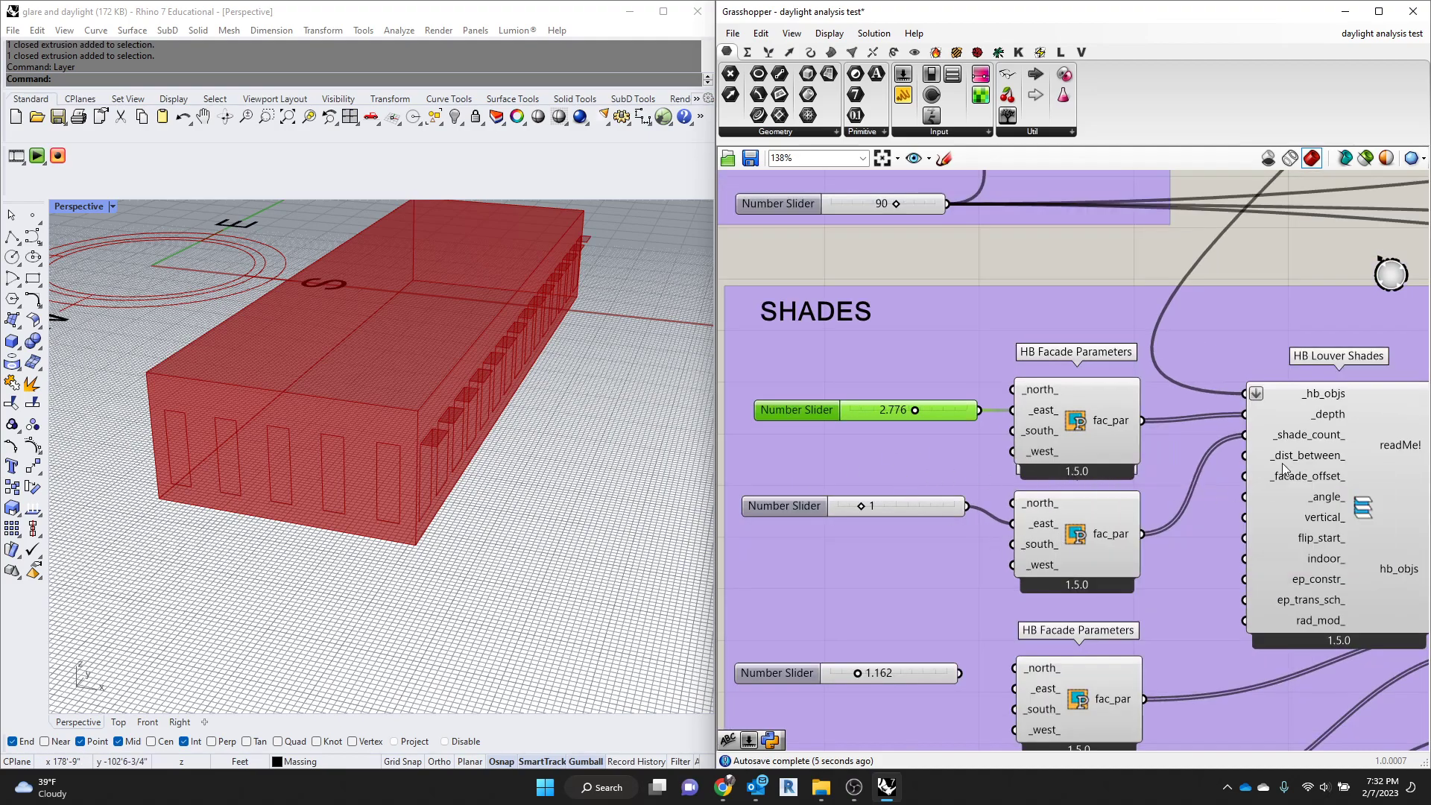
{"action": "scroll", "coordinate": [1340, 411], "scroll_direction": "up", "scroll_amount": 3}
{"action": "mouse_move", "coordinate": [1337, 412]}
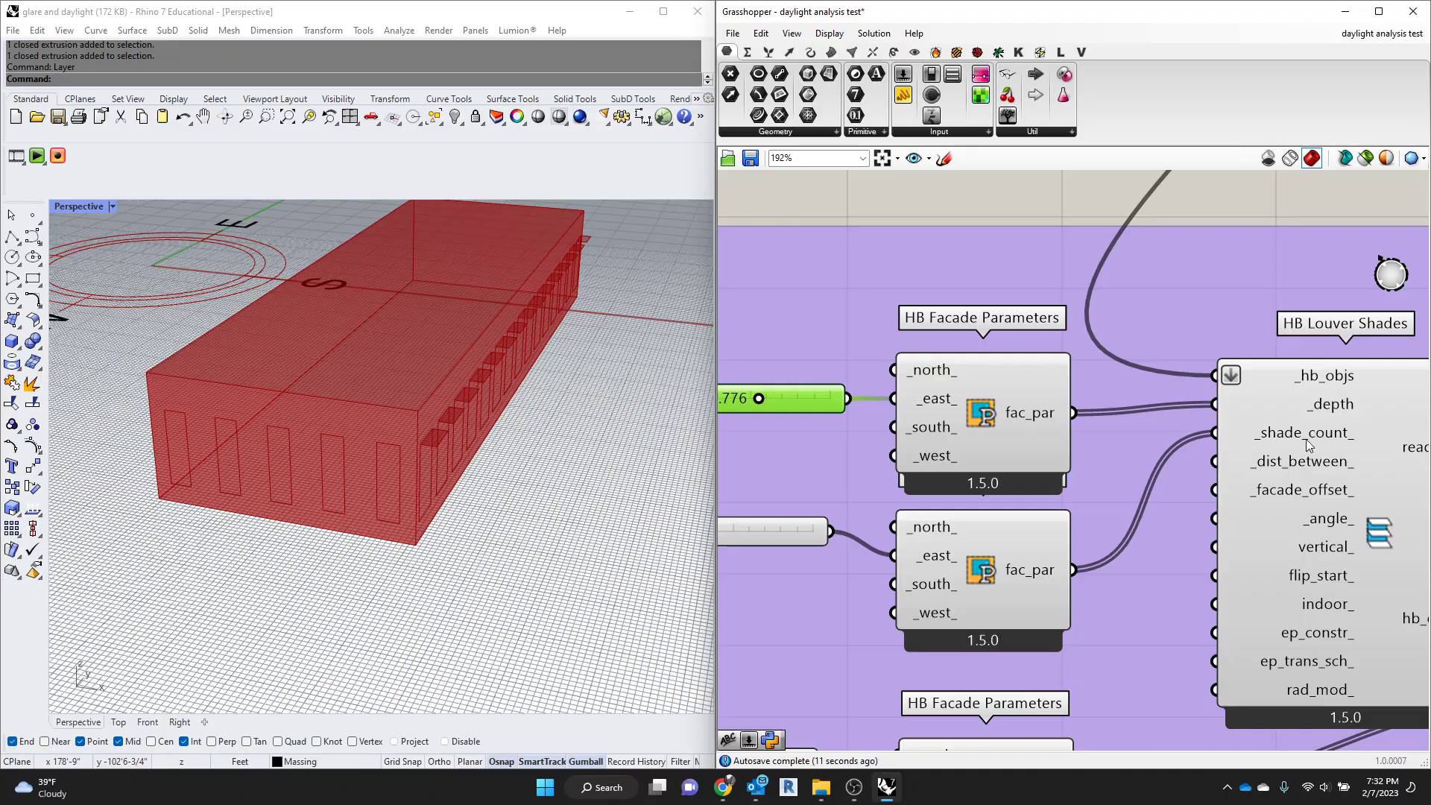
Try a louver depth of 4.208 and a shade count of 5 on the east facade
{"action": "scroll", "coordinate": [480, 279], "scroll_direction": "up", "scroll_amount": 4}
{"action": "scroll", "coordinate": [503, 329], "scroll_direction": "down", "scroll_amount": 2}
{"action": "right_click_drag", "start_coordinate": [503, 329], "coordinate": [604, 362]}
{"action": "scroll", "coordinate": [973, 436], "scroll_direction": "down", "scroll_amount": 2}
{"action": "scroll", "coordinate": [830, 405], "scroll_direction": "up", "scroll_amount": 2}
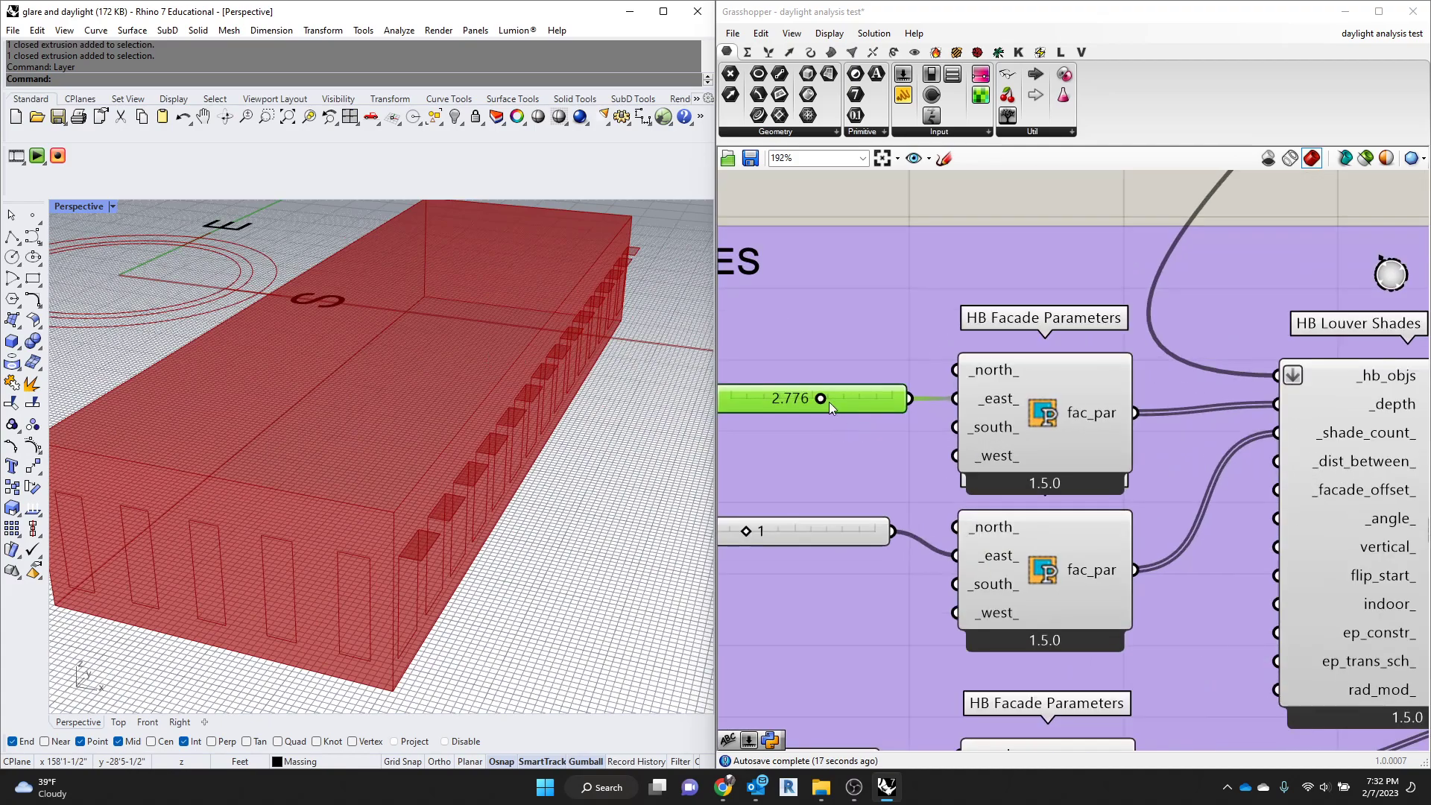
{"action": "left_click_drag", "start_coordinate": [825, 398], "coordinate": [866, 399]}
{"action": "left_click_drag", "start_coordinate": [750, 526], "coordinate": [875, 531]}
{"action": "right_click_drag", "start_coordinate": [537, 581], "coordinate": [491, 581]}
{"action": "scroll", "coordinate": [834, 503], "scroll_direction": "down", "scroll_amount": 1}
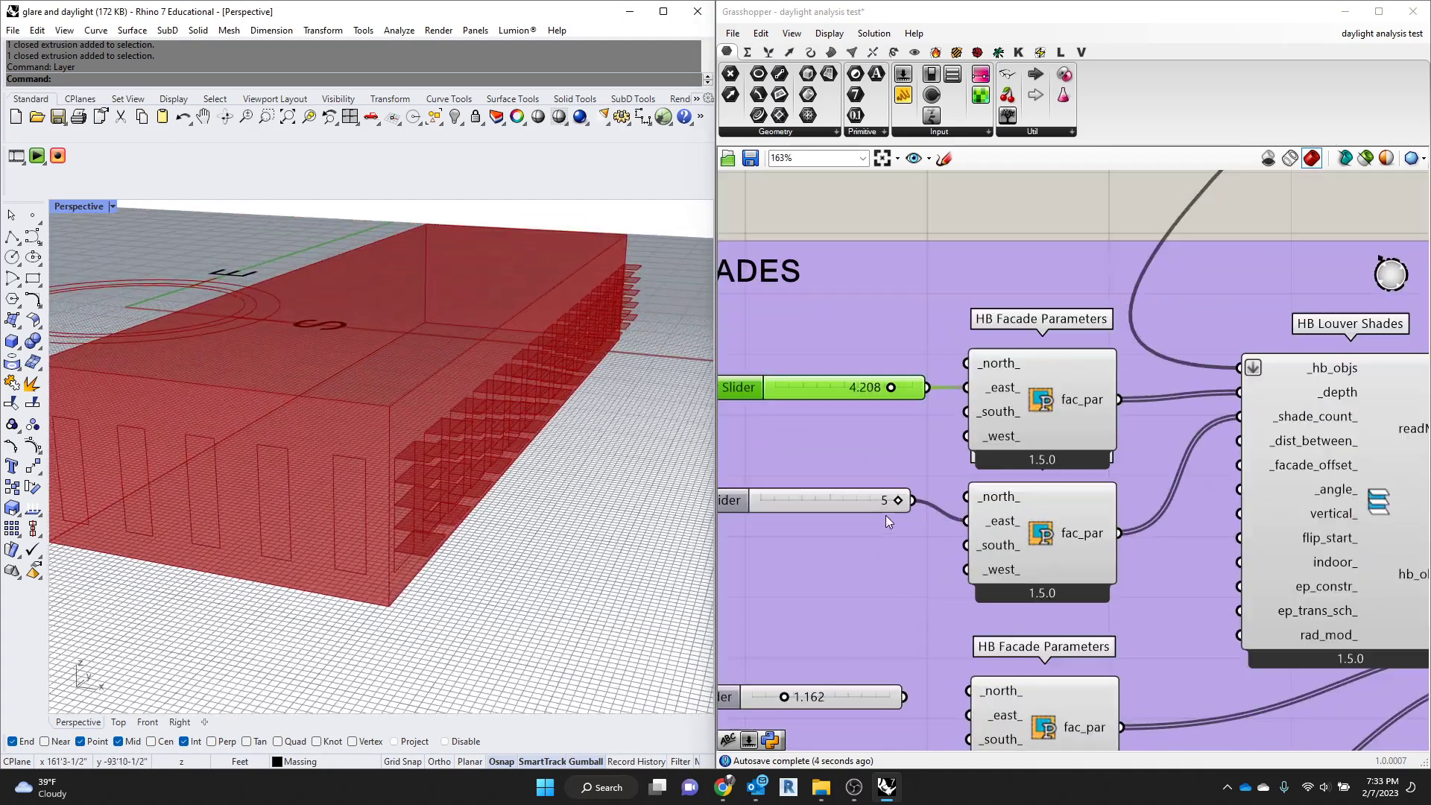
Set the east facade's louver depth to 5.000 and reduce its shade count to 1
{"action": "left_click_drag", "start_coordinate": [896, 499], "coordinate": [816, 499]}
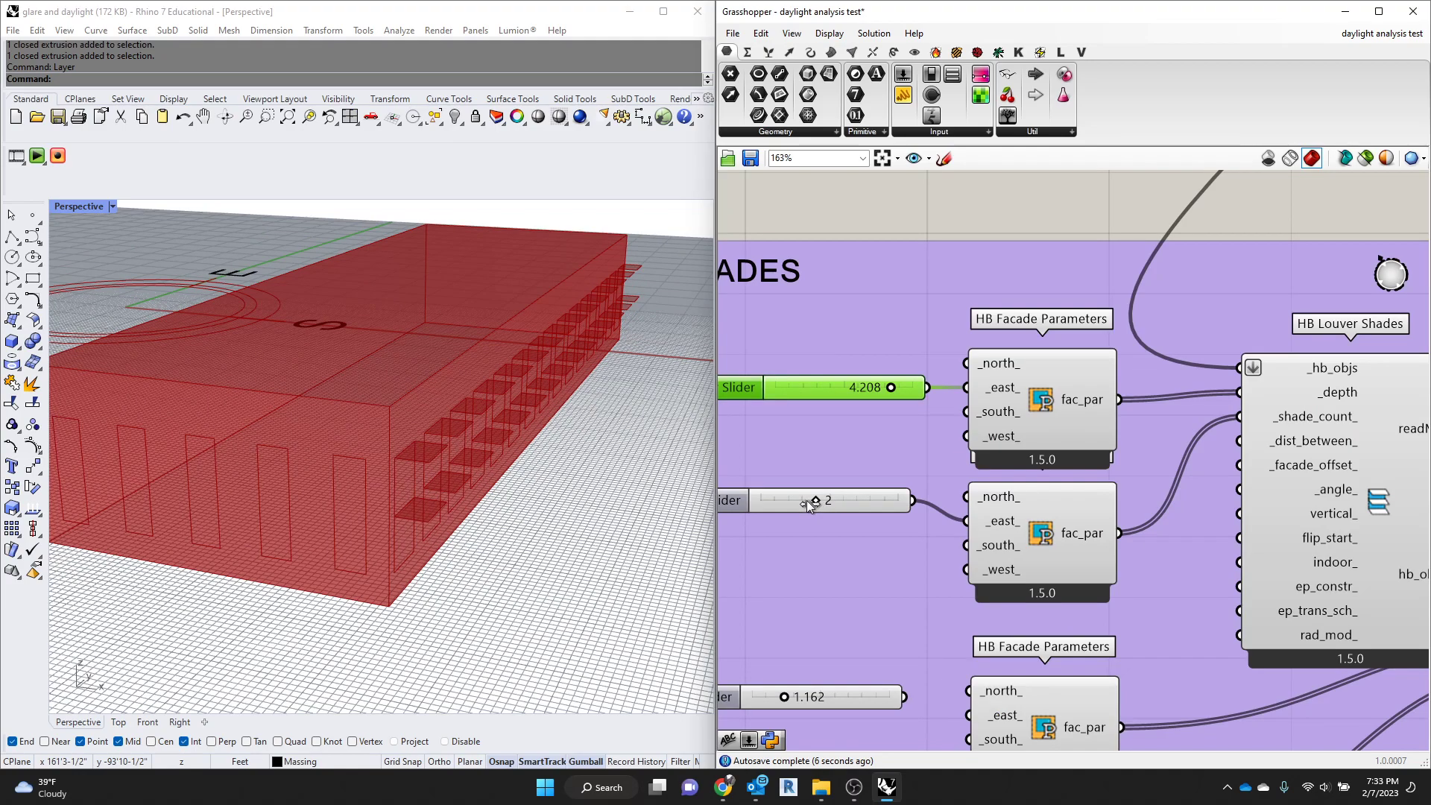
{"action": "left_click_drag", "start_coordinate": [890, 387], "coordinate": [940, 386]}
{"action": "scroll", "coordinate": [844, 435], "scroll_direction": "down", "scroll_amount": 4}
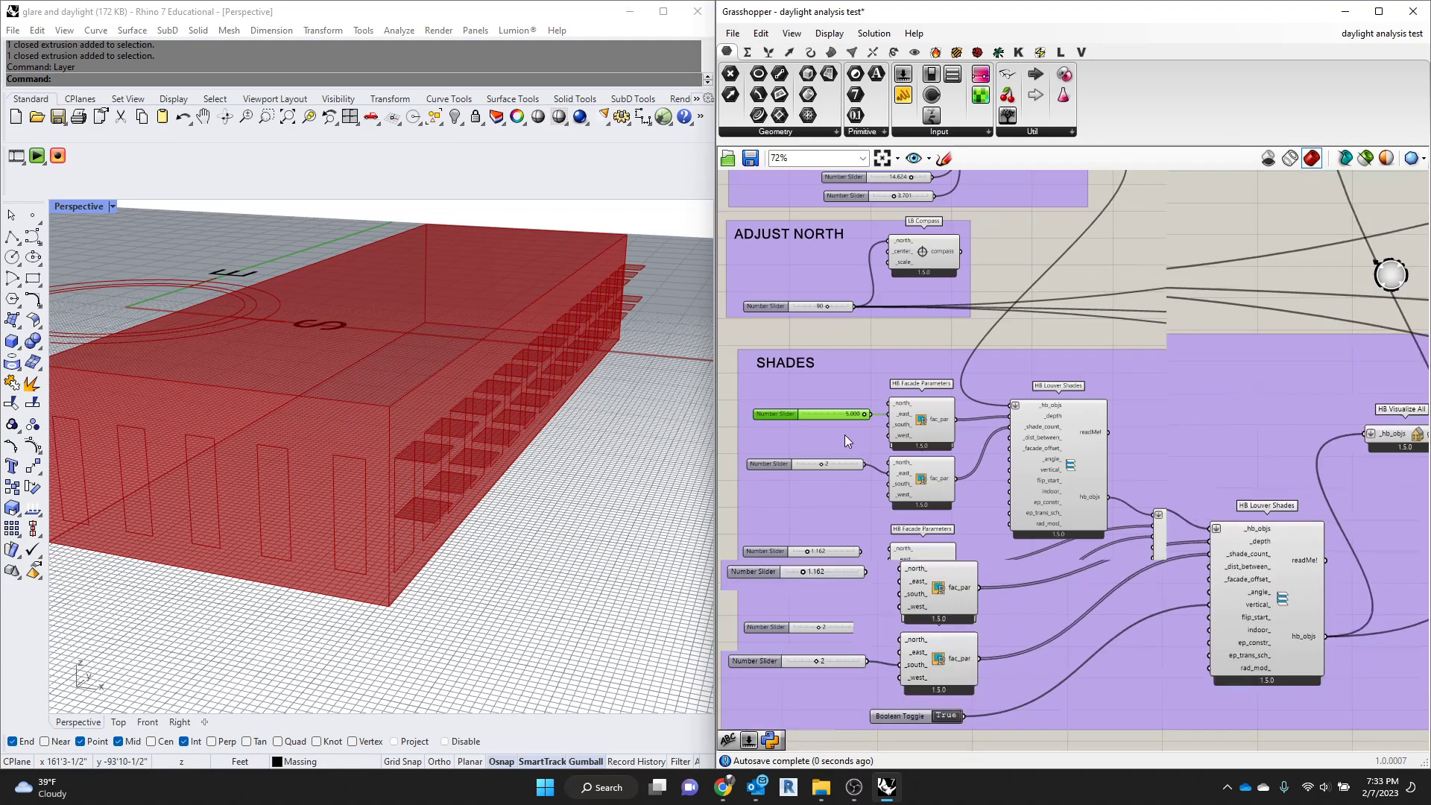
{"action": "scroll", "coordinate": [845, 436], "scroll_direction": "down", "scroll_amount": 2}
{"action": "scroll", "coordinate": [843, 440], "scroll_direction": "up", "scroll_amount": 6}
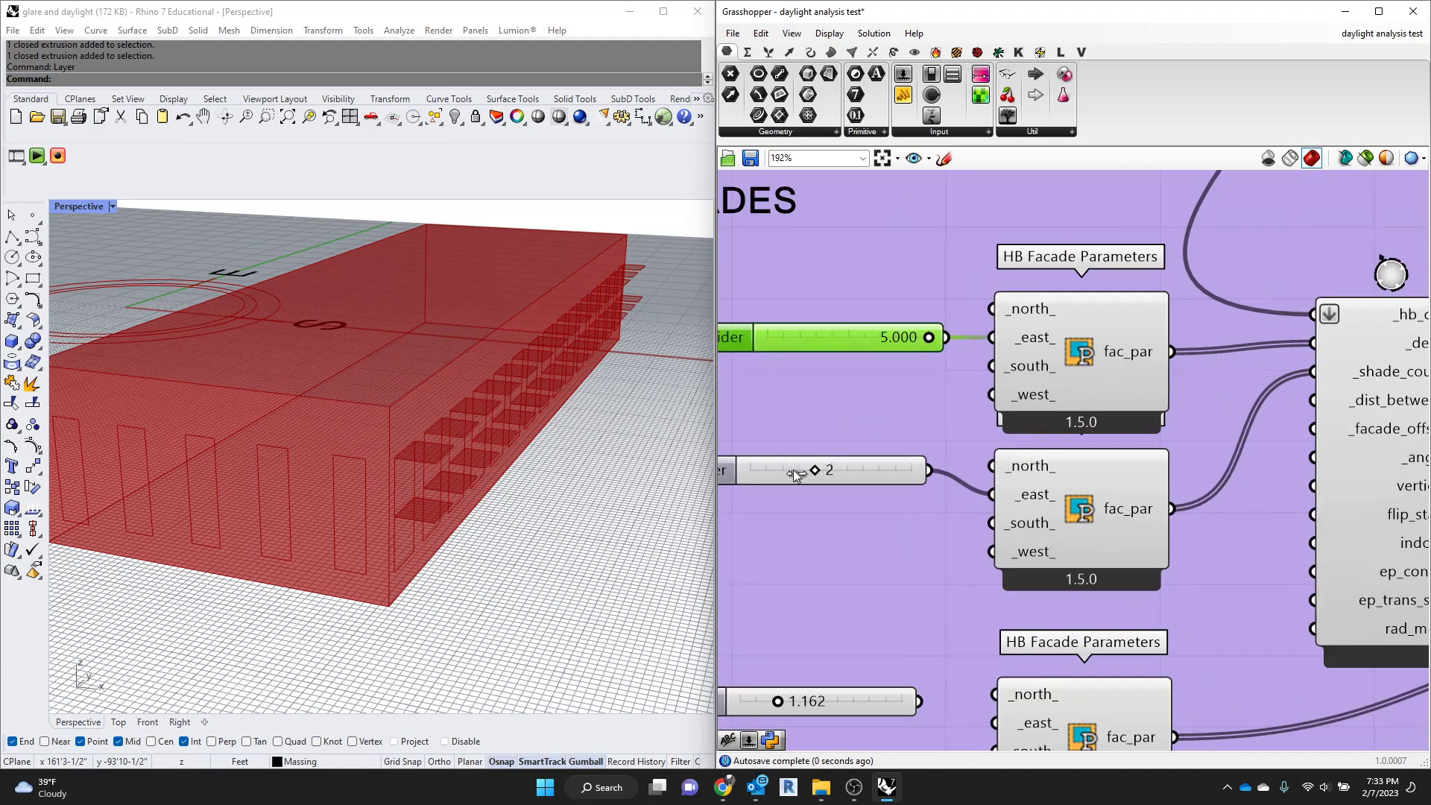
{"action": "scroll", "coordinate": [816, 438], "scroll_direction": "down", "scroll_amount": 7}
{"action": "scroll", "coordinate": [1339, 395], "scroll_direction": "up", "scroll_amount": 3}
Run the Direct Sun Hours analysis by setting its toggle to True, and inspect the heatmap in a maximized Top viewport
{"action": "double_click", "coordinate": [1259, 408]}
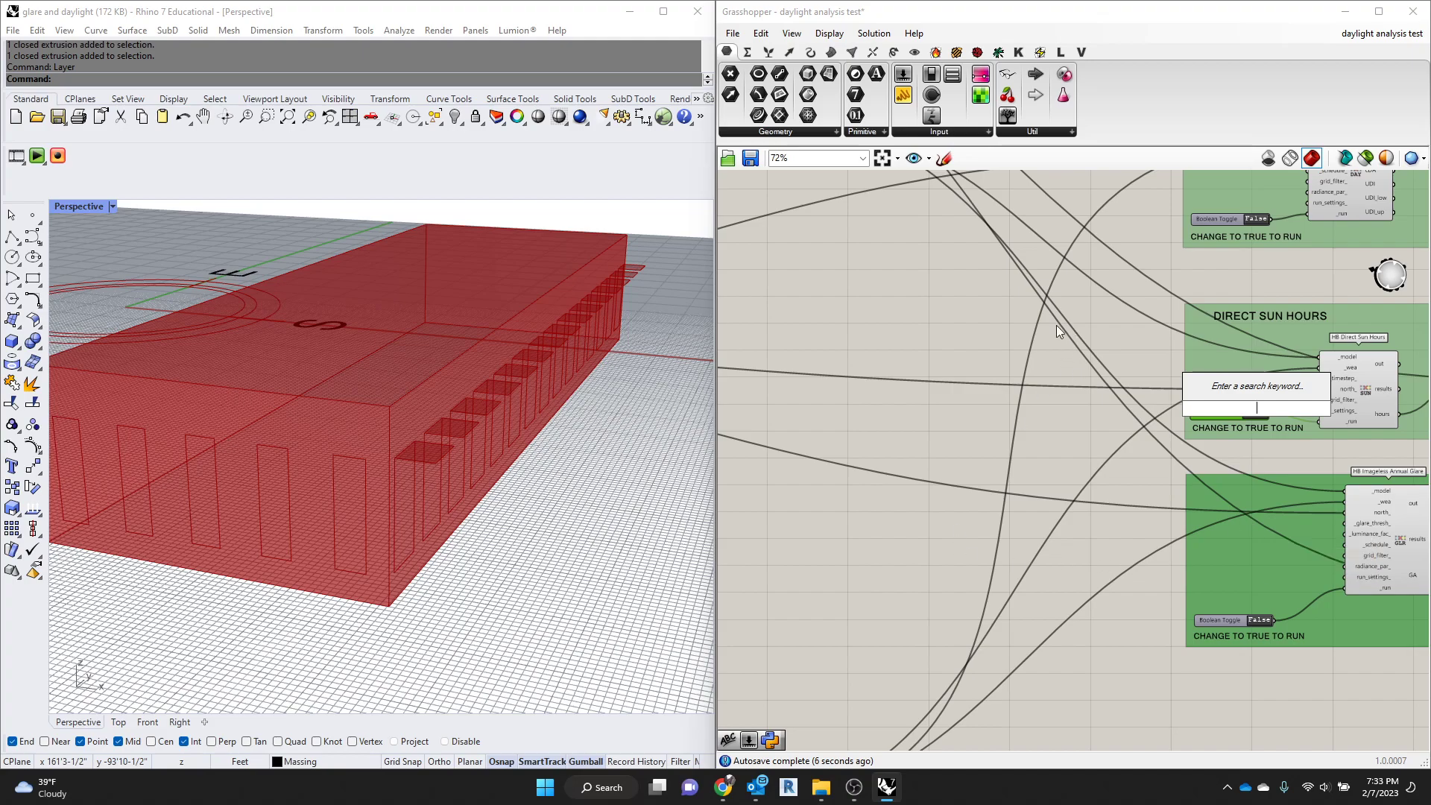
{"action": "scroll", "coordinate": [1380, 409], "scroll_direction": "up", "scroll_amount": 3}
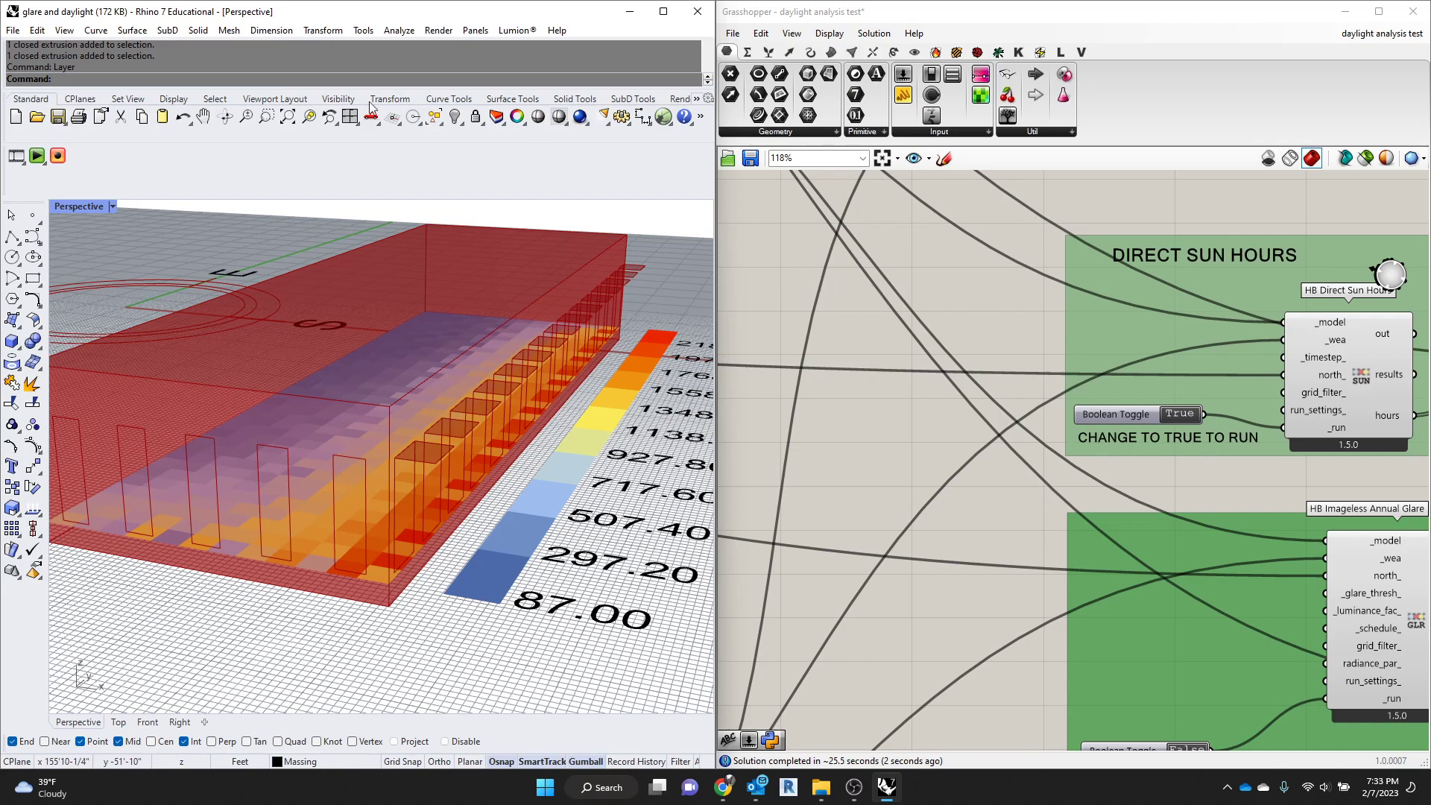
{"action": "double_click", "coordinate": [79, 203]}
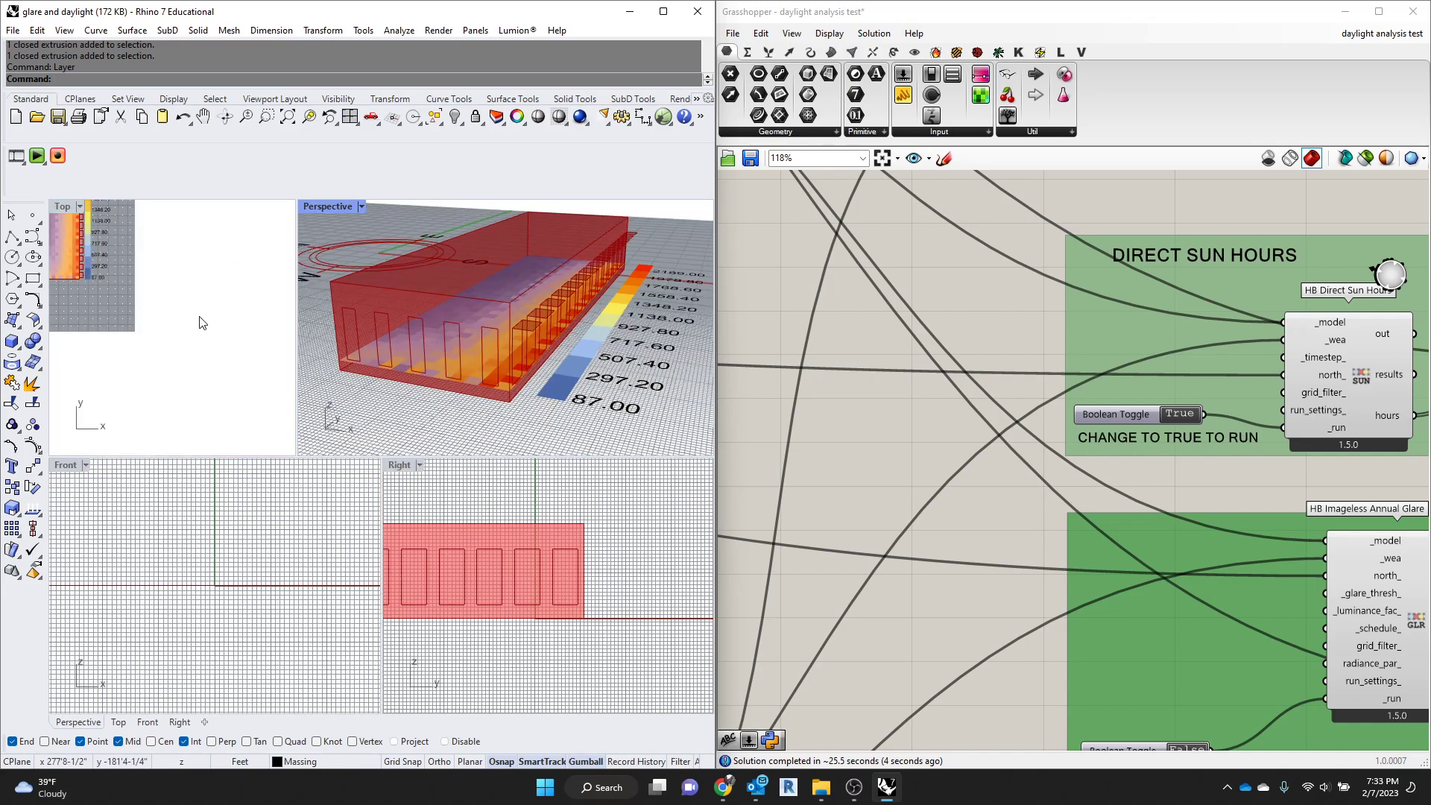
{"action": "double_click", "coordinate": [70, 209]}
{"action": "scroll", "coordinate": [171, 364], "scroll_direction": "up", "scroll_amount": 5}
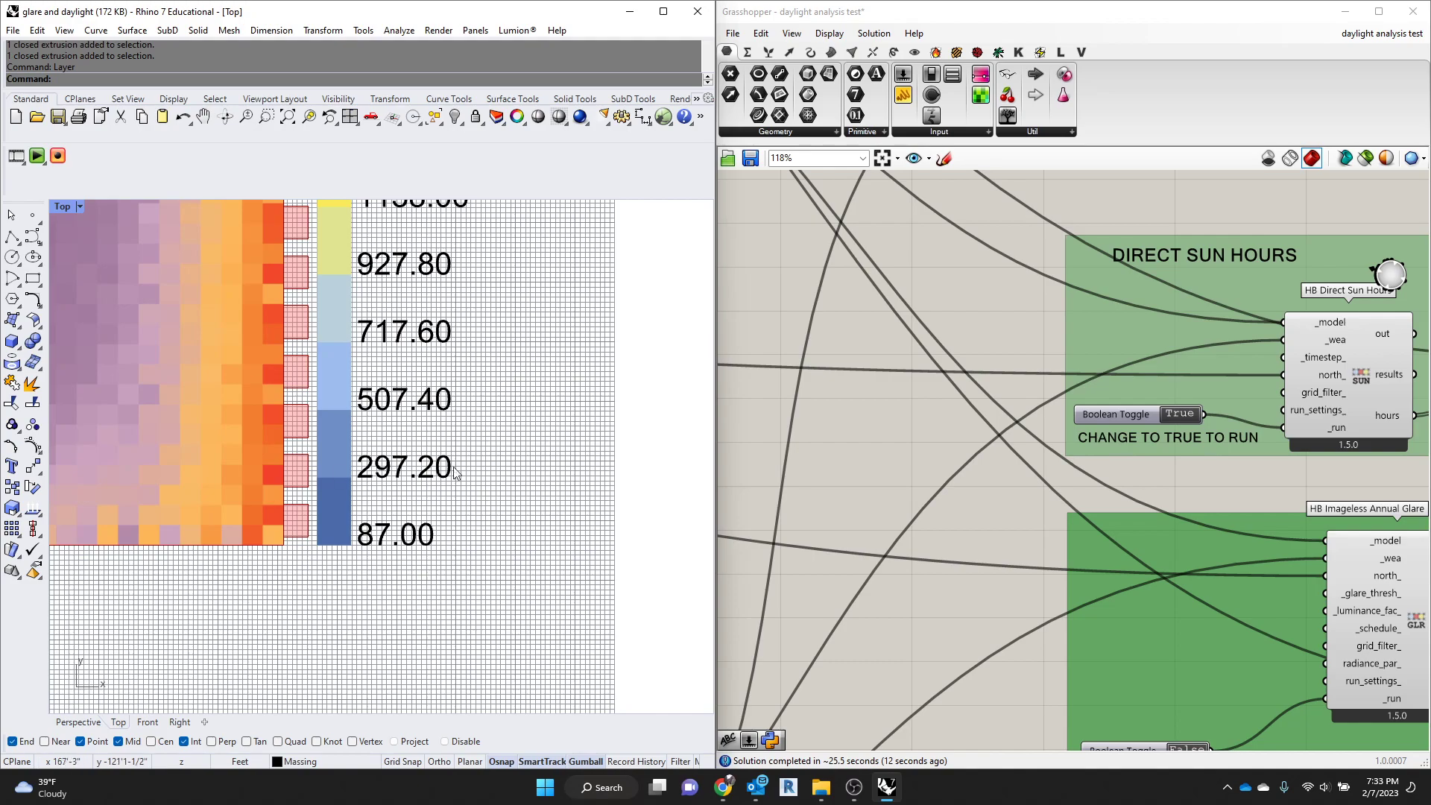
{"action": "scroll", "coordinate": [431, 425], "scroll_direction": "down", "scroll_amount": 3}
{"action": "scroll", "coordinate": [1015, 415], "scroll_direction": "down", "scroll_amount": 3}
{"action": "scroll", "coordinate": [434, 453], "scroll_direction": "down", "scroll_amount": 3}
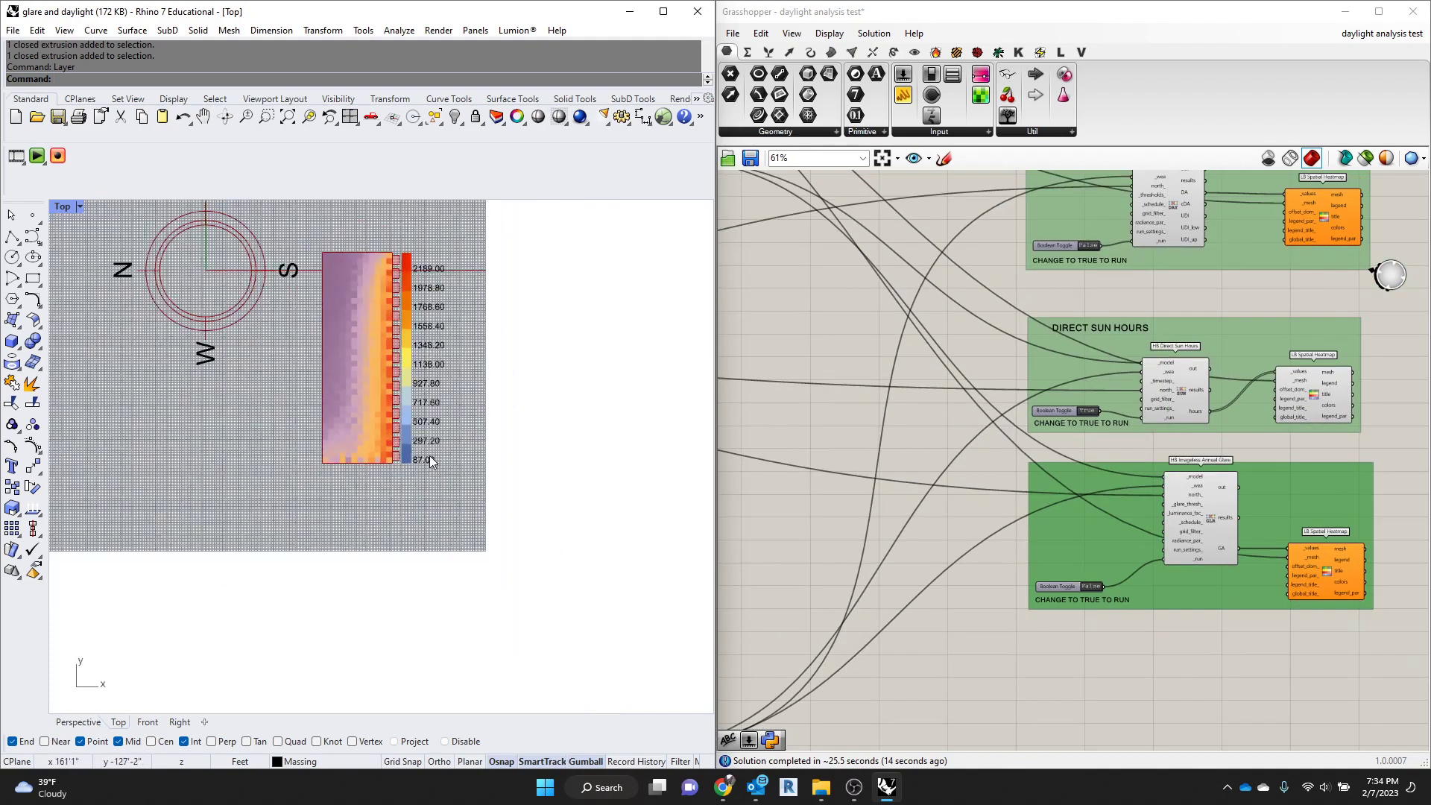
{"action": "scroll", "coordinate": [393, 279], "scroll_direction": "up", "scroll_amount": 3}
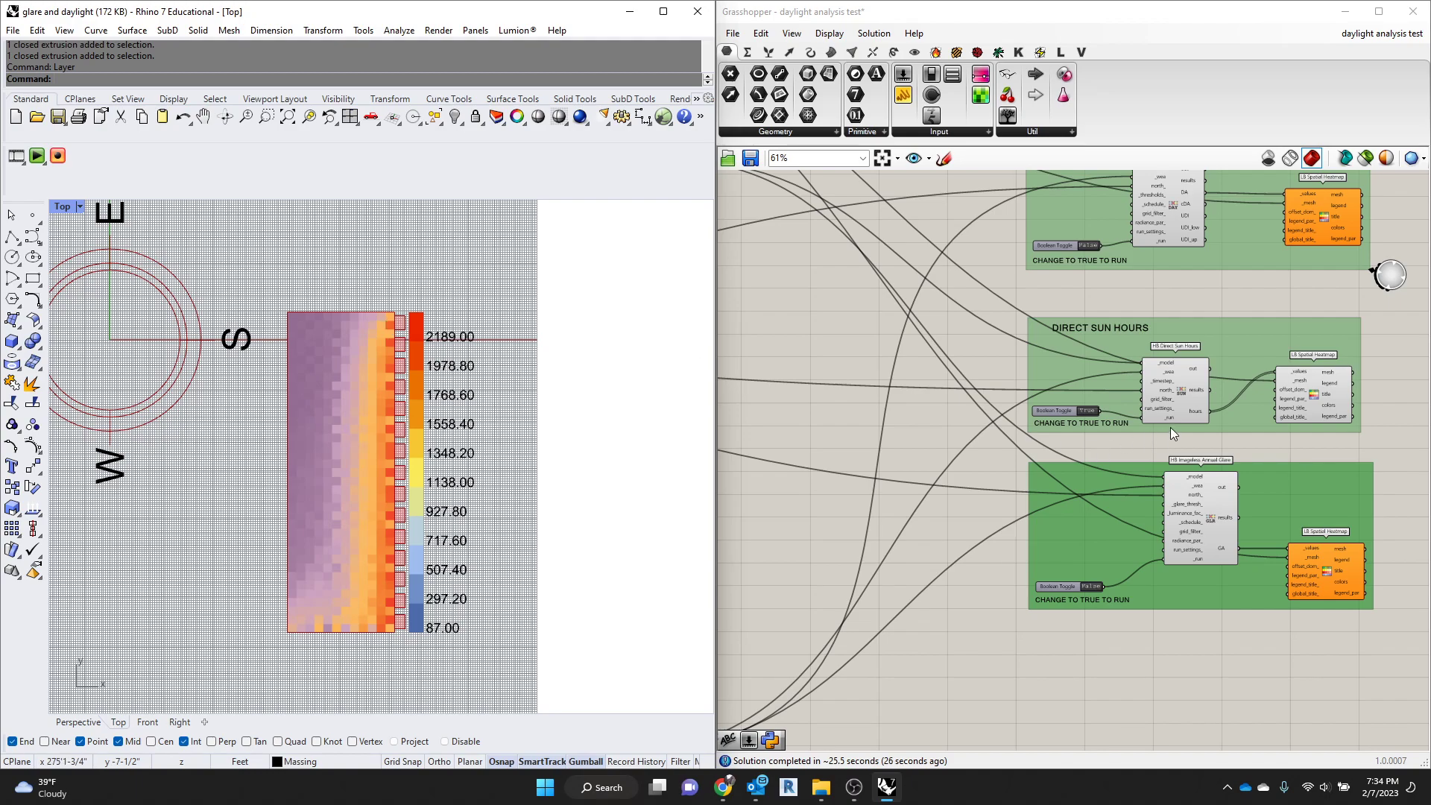
Set the east facade's shade count to 2 and recalculate the sun hours heatmap
{"action": "scroll", "coordinate": [1170, 427], "scroll_direction": "down", "scroll_amount": 5}
{"action": "scroll", "coordinate": [799, 485], "scroll_direction": "up", "scroll_amount": 3}
{"action": "scroll", "coordinate": [880, 376], "scroll_direction": "up", "scroll_amount": 4}
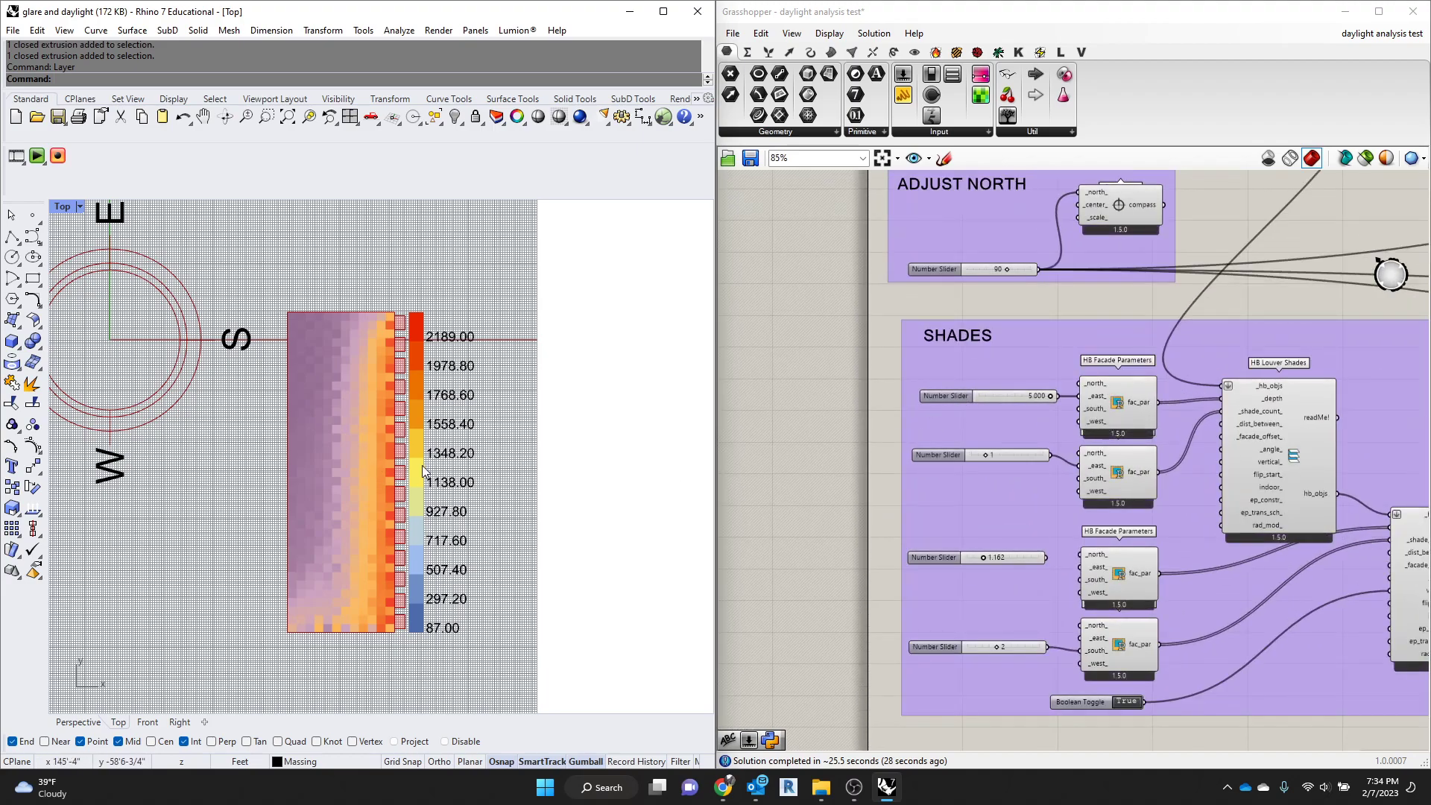
{"action": "scroll", "coordinate": [1002, 462], "scroll_direction": "up", "scroll_amount": 2}
{"action": "scroll", "coordinate": [1001, 462], "scroll_direction": "up", "scroll_amount": 1}
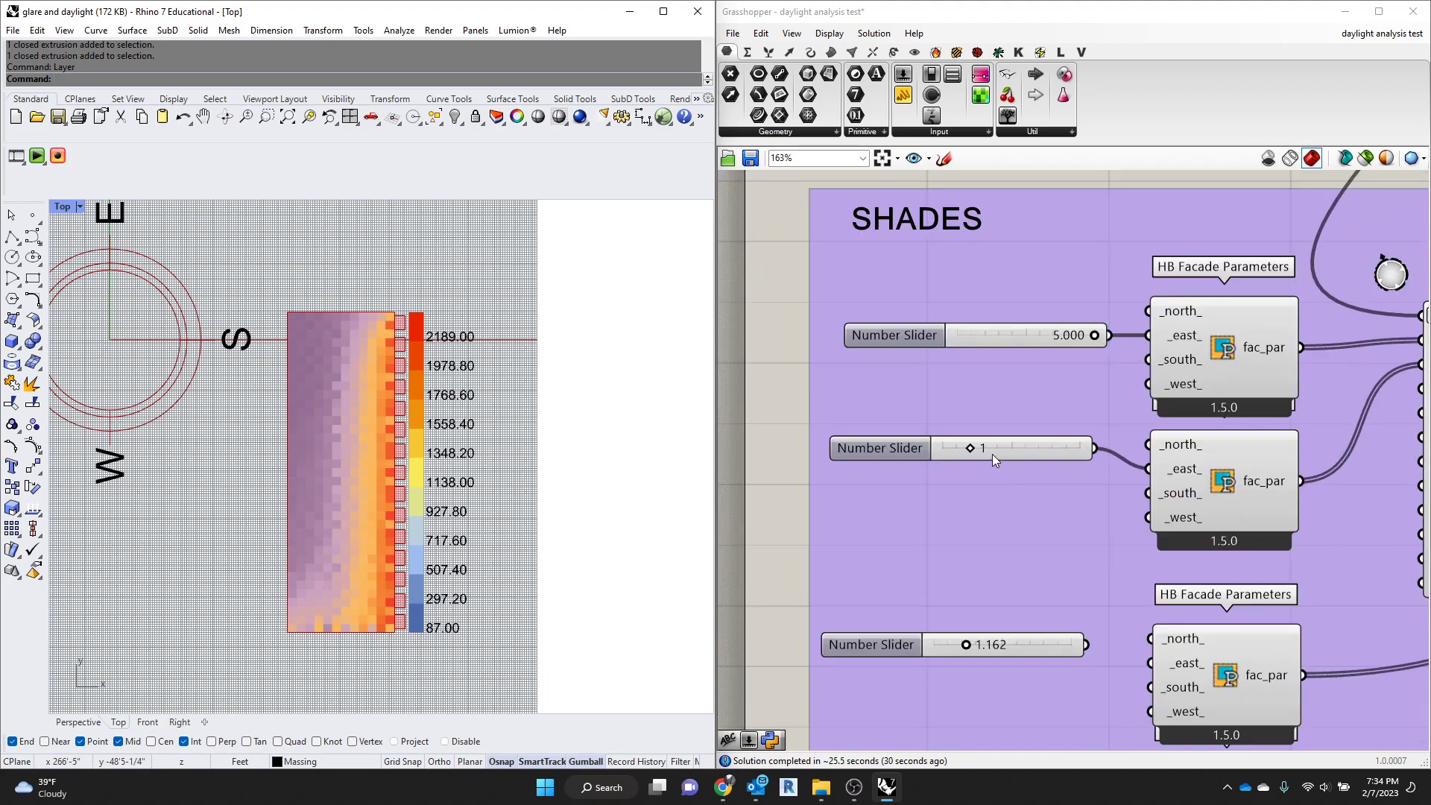
{"action": "left_click", "coordinate": [971, 450]}
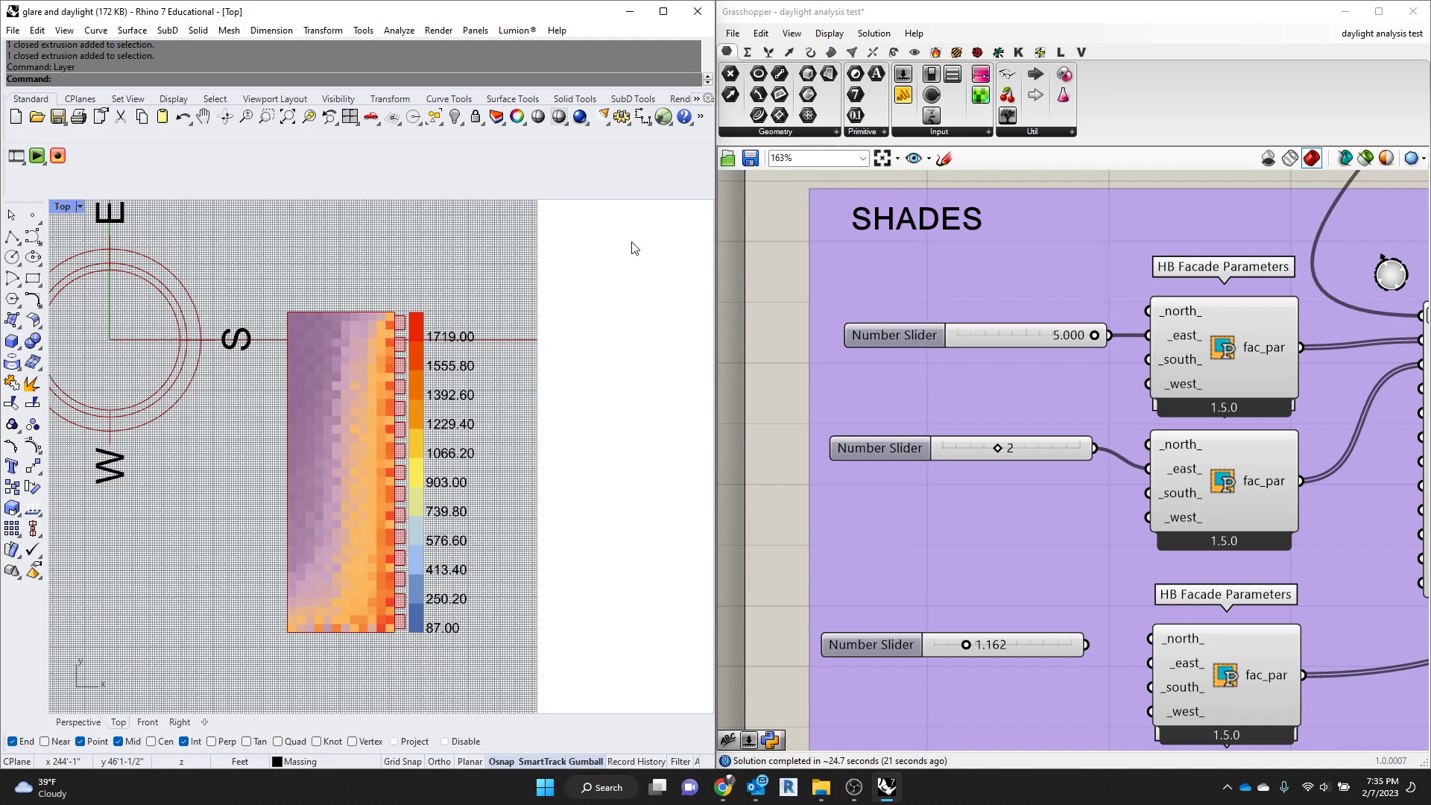
{"action": "scroll", "coordinate": [1044, 309], "scroll_direction": "down", "scroll_amount": 5}
{"action": "scroll", "coordinate": [1237, 469], "scroll_direction": "up", "scroll_amount": 3}
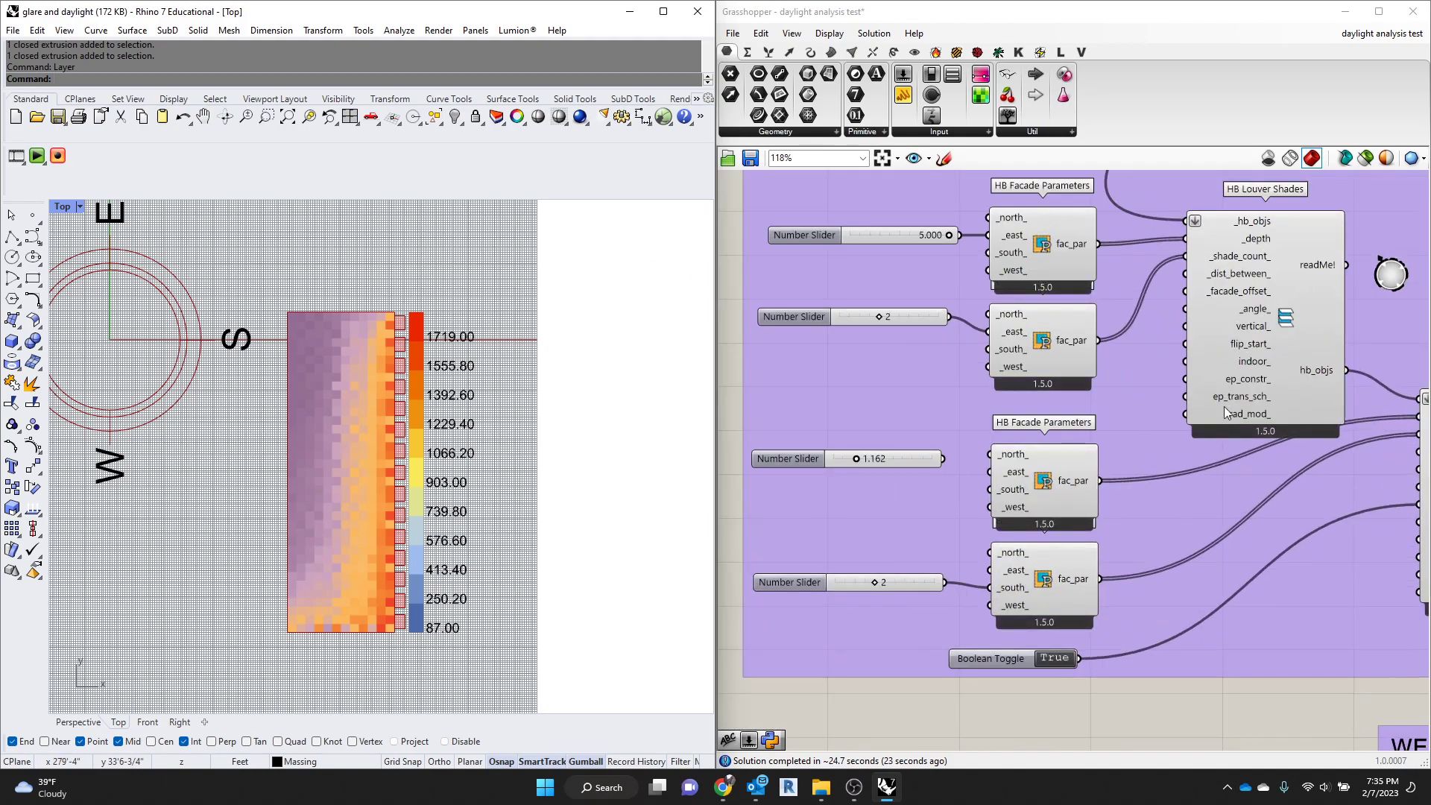
{"action": "scroll", "coordinate": [1263, 410], "scroll_direction": "down", "scroll_amount": 3}
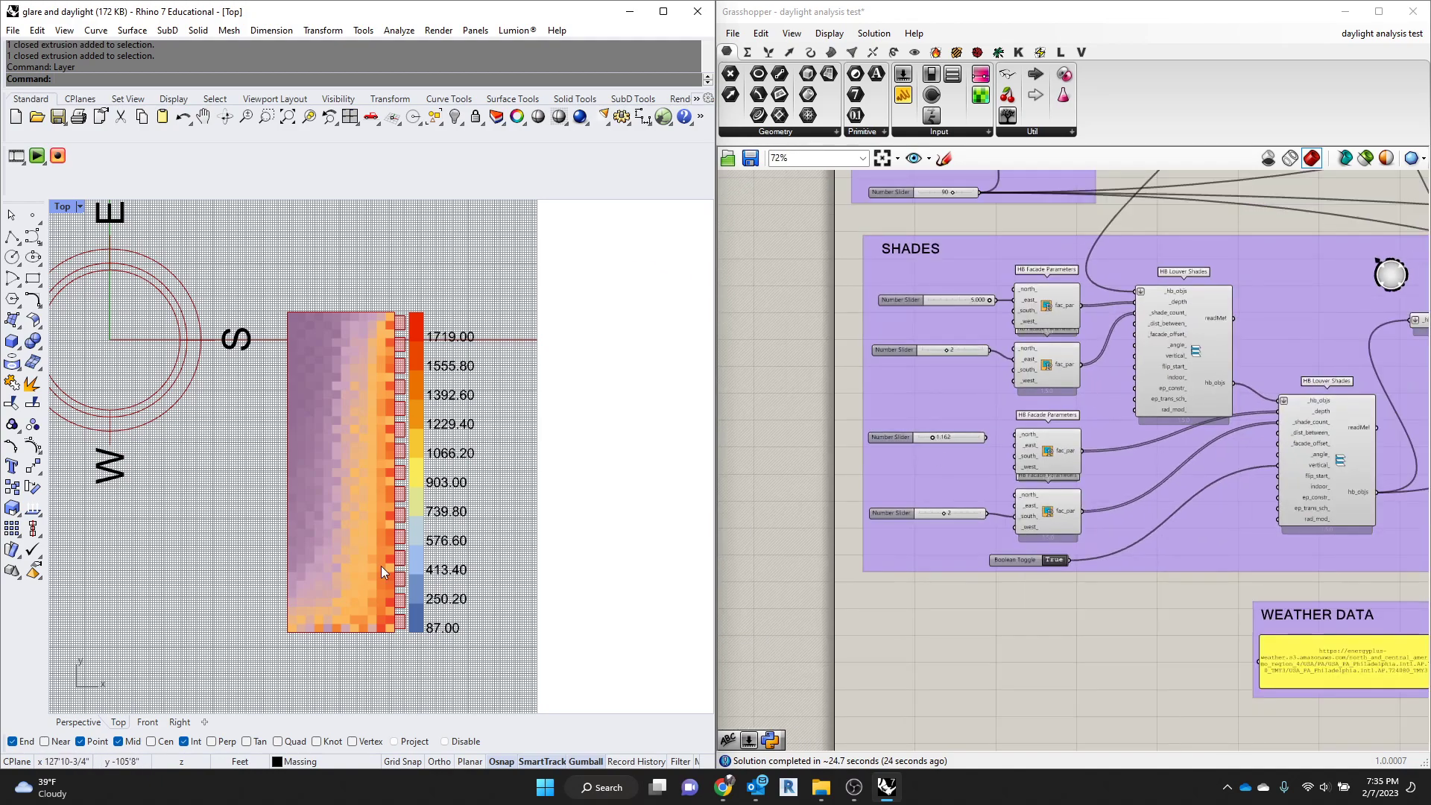
Restore the four-viewport layout, inspect the heatmap in perspective, and select the second louver set's depth HB Facade Parameters component
{"action": "double_click", "coordinate": [63, 207]}
{"action": "scroll", "coordinate": [552, 319], "scroll_direction": "up", "scroll_amount": 3}
{"action": "scroll", "coordinate": [566, 308], "scroll_direction": "down", "scroll_amount": 3}
{"action": "scroll", "coordinate": [448, 373], "scroll_direction": "up", "scroll_amount": 4}
{"action": "scroll", "coordinate": [466, 376], "scroll_direction": "down", "scroll_amount": 2}
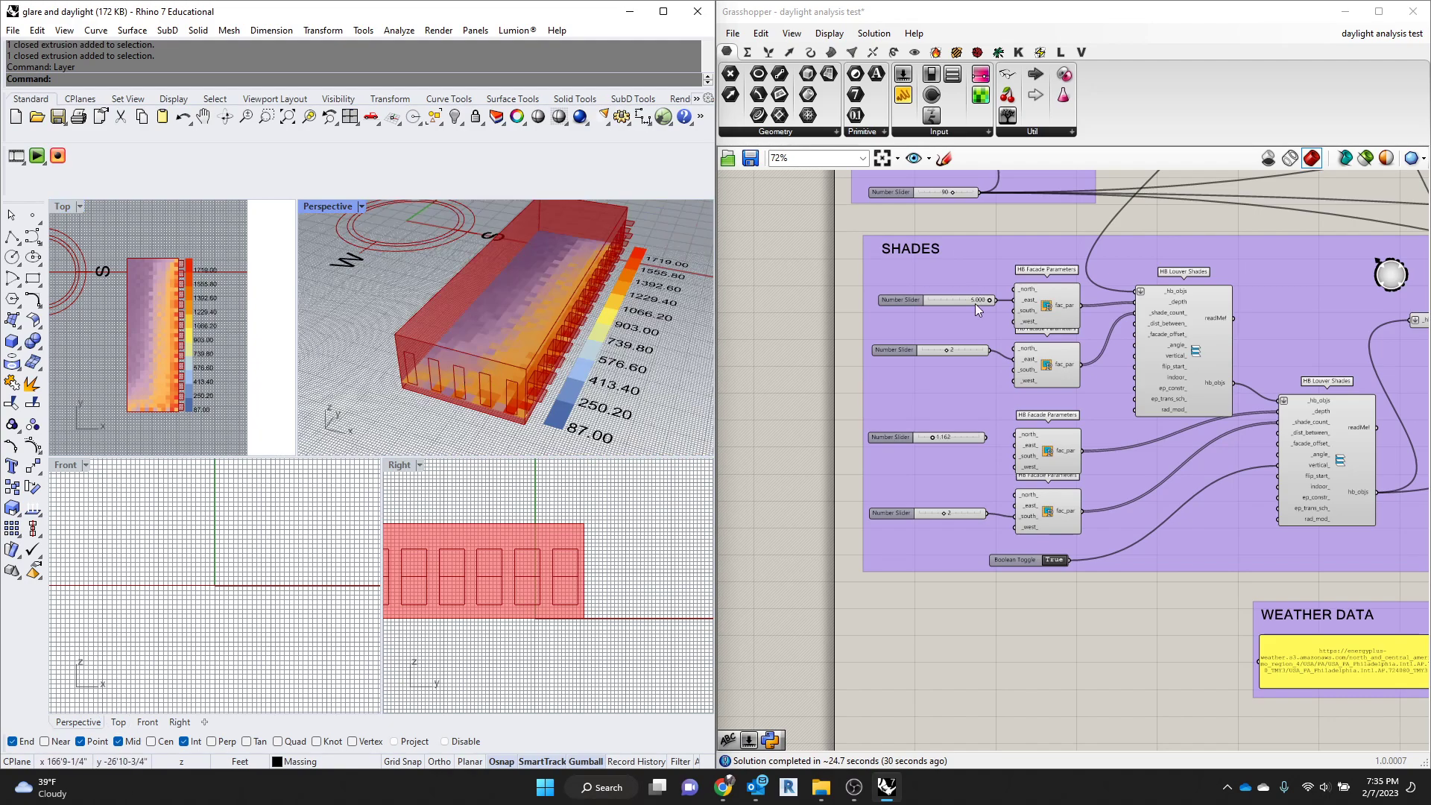
{"action": "scroll", "coordinate": [1076, 458], "scroll_direction": "up", "scroll_amount": 4}
{"action": "scroll", "coordinate": [828, 441], "scroll_direction": "down", "scroll_amount": 5}
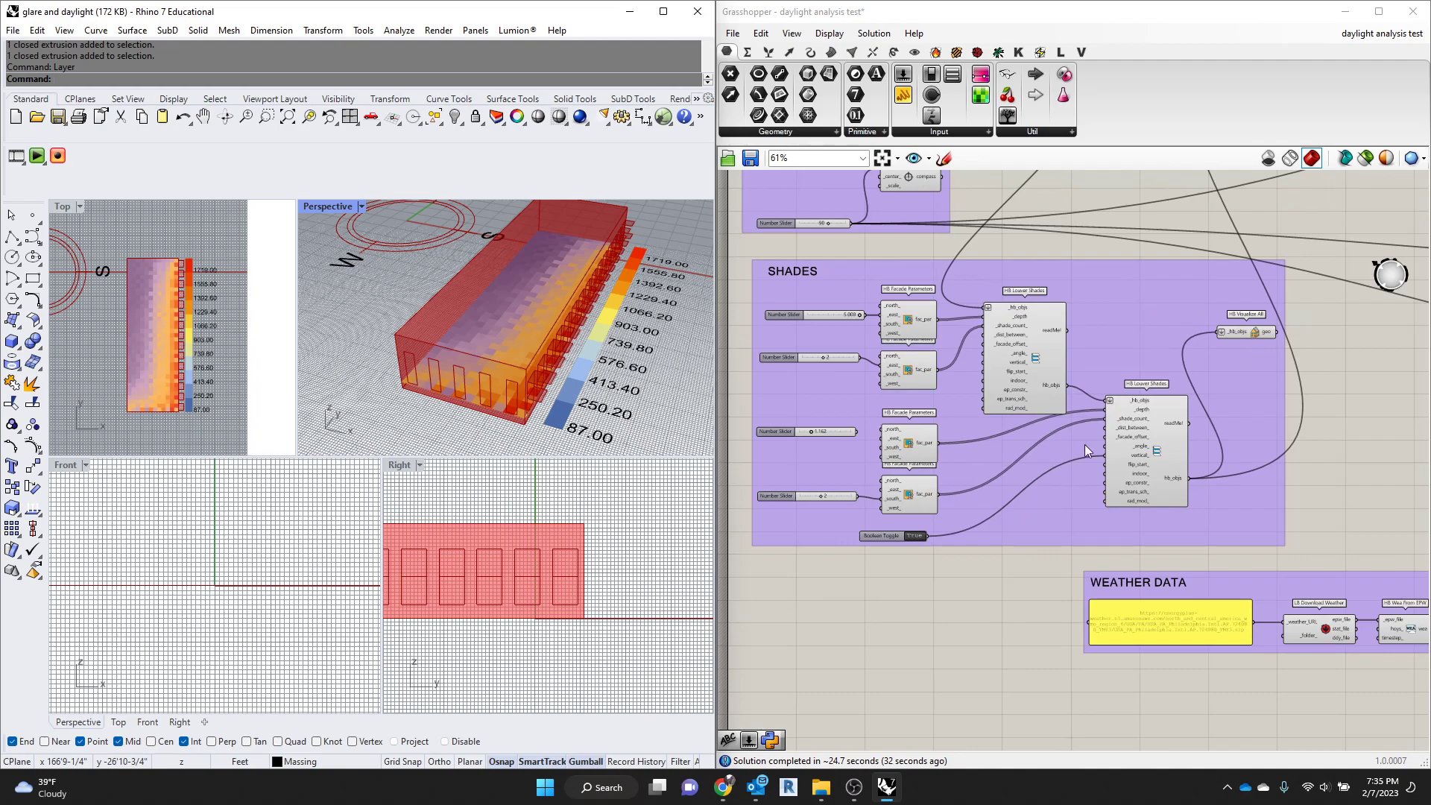
{"action": "scroll", "coordinate": [1070, 445], "scroll_direction": "up", "scroll_amount": 2}
{"action": "left_click_drag", "start_coordinate": [1135, 423], "coordinate": [1146, 432]}
{"action": "left_click_drag", "start_coordinate": [856, 446], "coordinate": [857, 451]}
Turn off the Direct Sun Hours analysis by setting its toggle to False
{"action": "scroll", "coordinate": [868, 446], "scroll_direction": "down", "scroll_amount": 4}
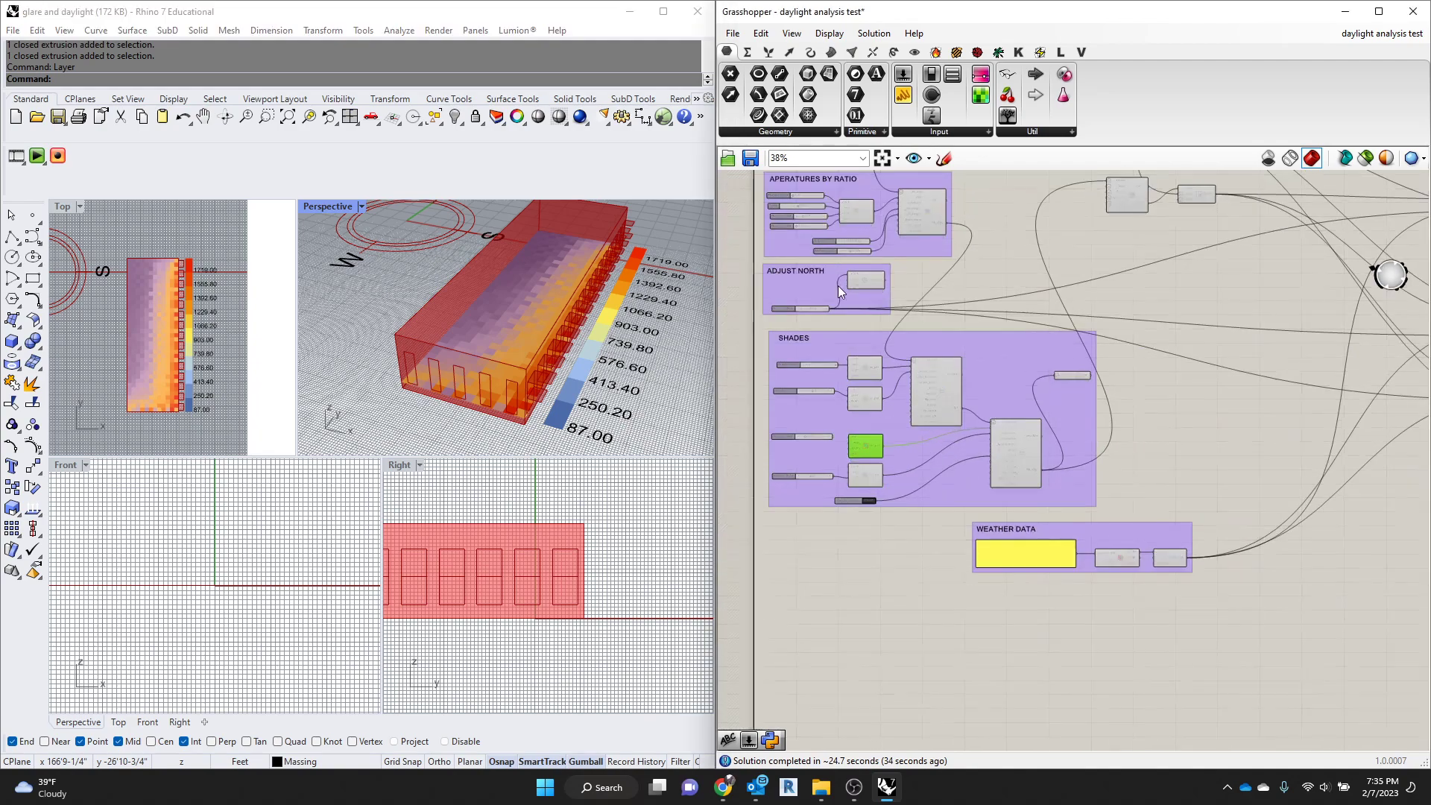
{"action": "scroll", "coordinate": [846, 301], "scroll_direction": "up", "scroll_amount": 3}
{"action": "scroll", "coordinate": [815, 302], "scroll_direction": "up", "scroll_amount": 3}
{"action": "scroll", "coordinate": [805, 402], "scroll_direction": "down", "scroll_amount": 1}
{"action": "scroll", "coordinate": [1071, 548], "scroll_direction": "down", "scroll_amount": 4}
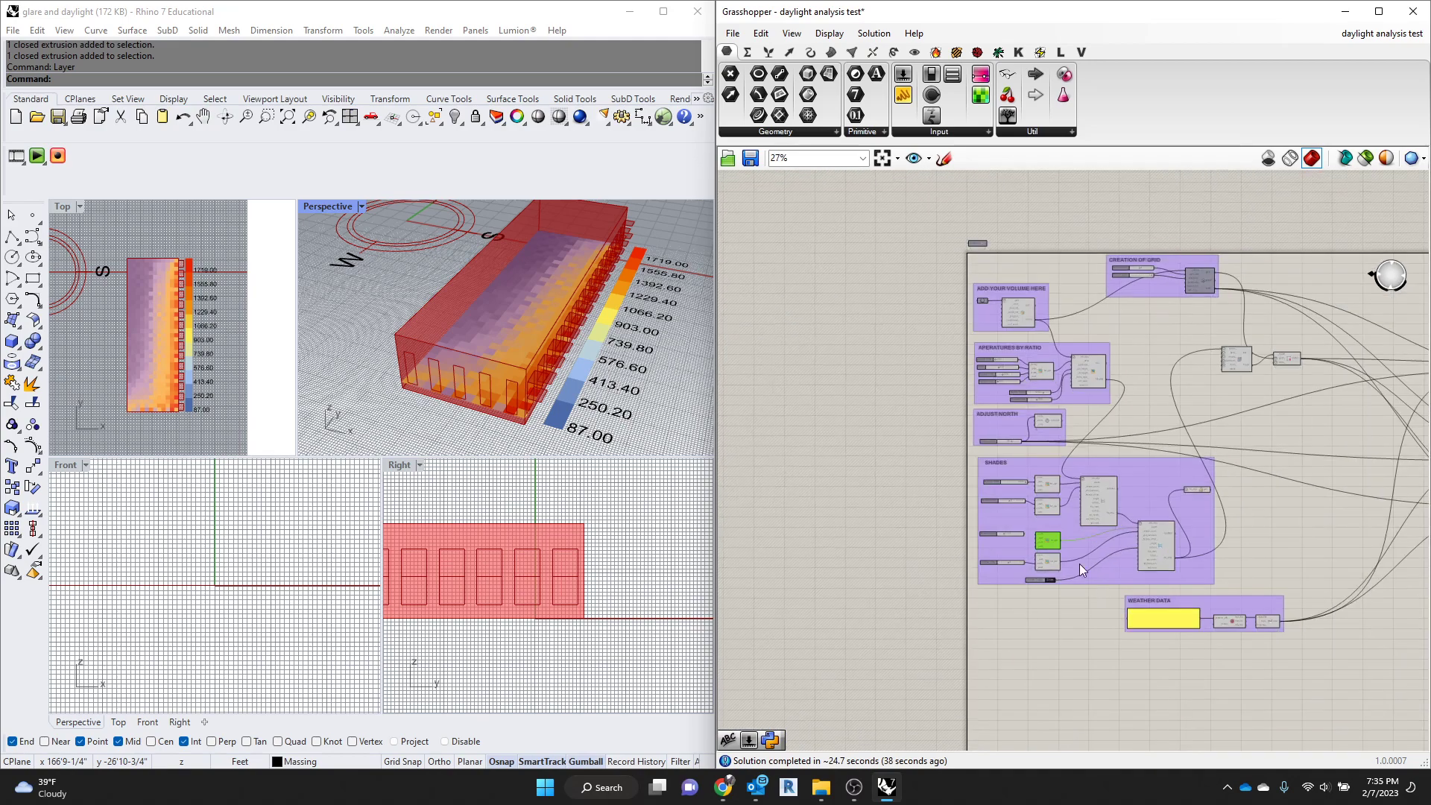
{"action": "scroll", "coordinate": [1071, 550], "scroll_direction": "up", "scroll_amount": 3}
{"action": "scroll", "coordinate": [923, 472], "scroll_direction": "down", "scroll_amount": 5}
{"action": "scroll", "coordinate": [1220, 407], "scroll_direction": "up", "scroll_amount": 5}
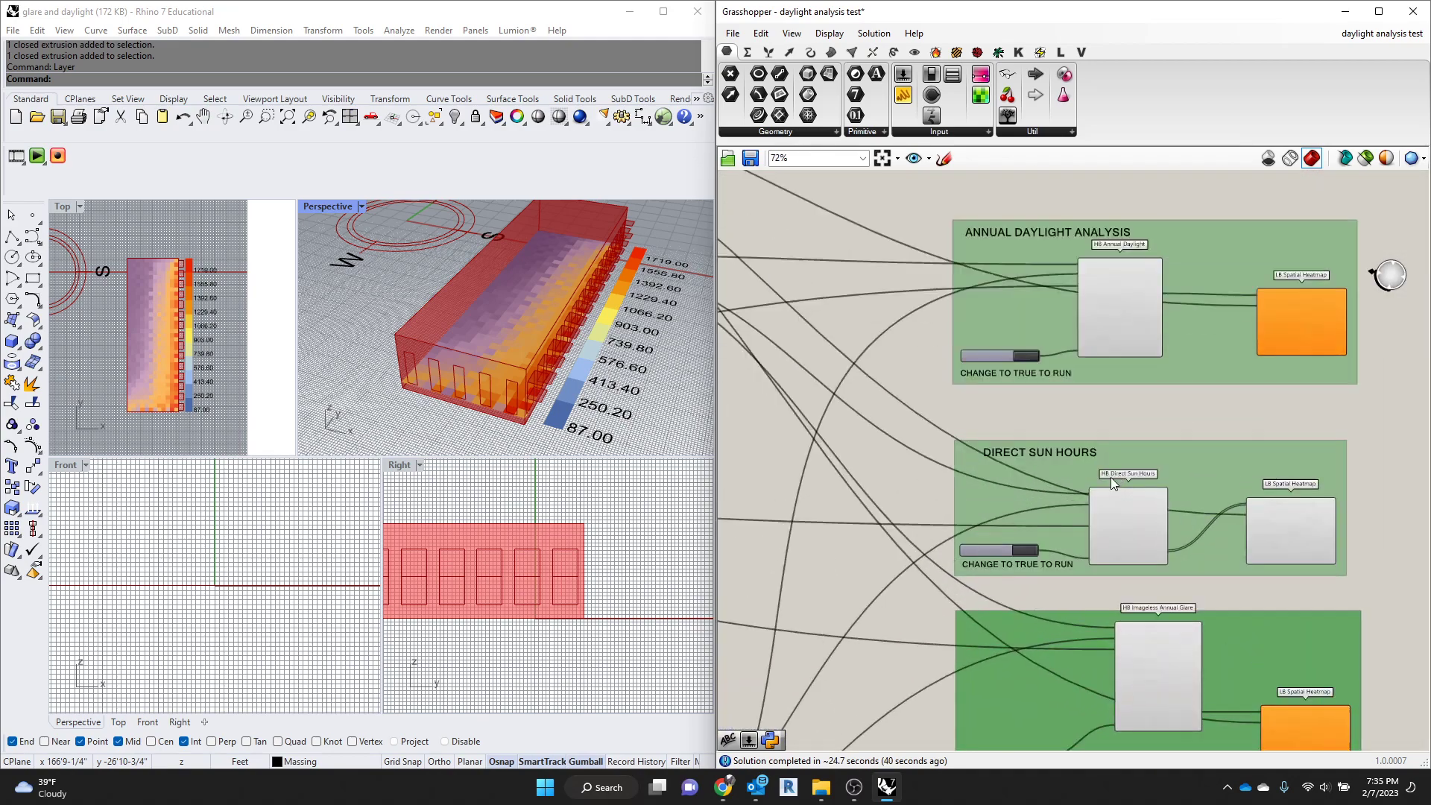
{"action": "double_click", "coordinate": [1036, 553]}
{"action": "scroll", "coordinate": [1125, 471], "scroll_direction": "down", "scroll_amount": 5}
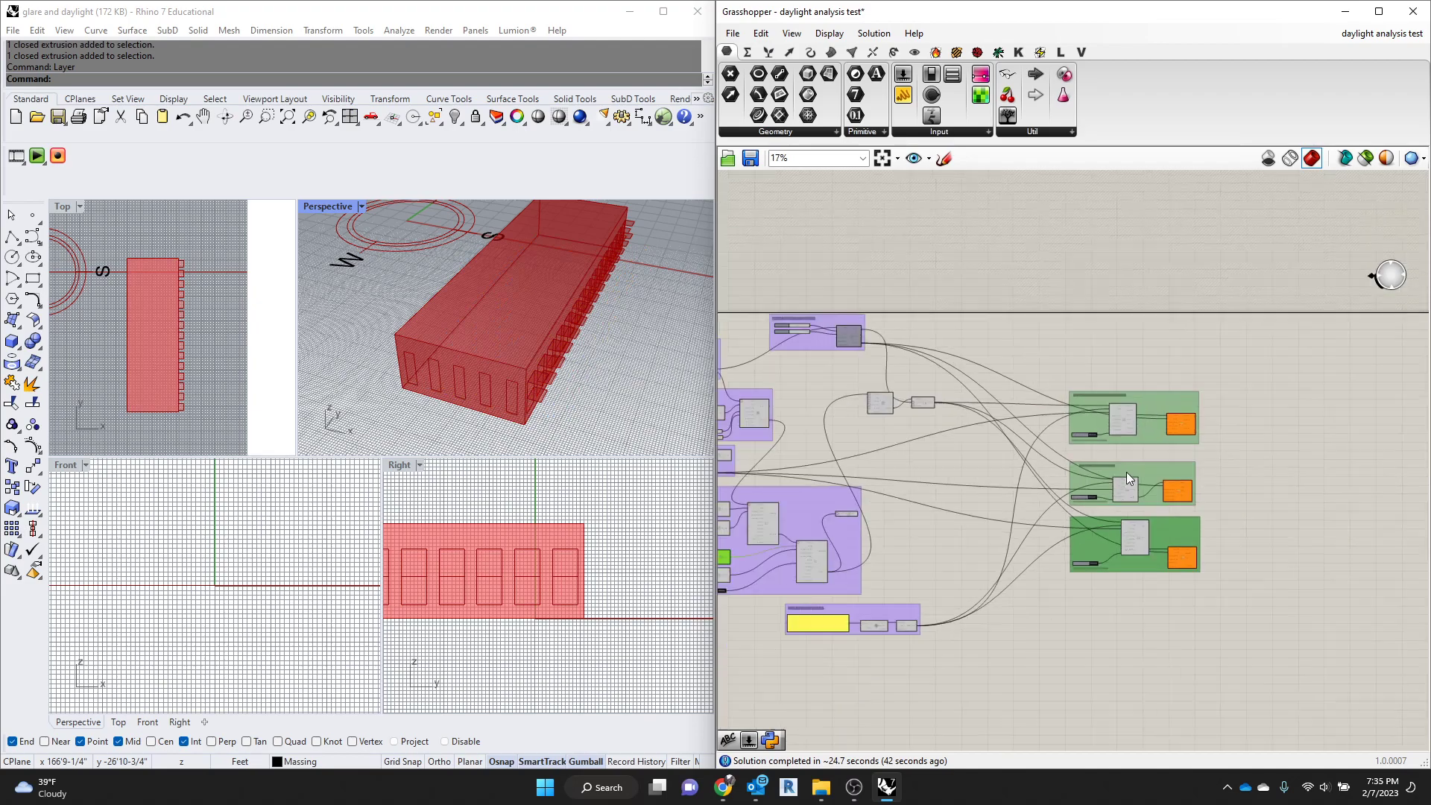
Connect the 1.162 depth slider to the _south_ input of the second louver set's depth HB Facade Parameters component
{"action": "scroll", "coordinate": [766, 522], "scroll_direction": "up", "scroll_amount": 5}
{"action": "scroll", "coordinate": [802, 575], "scroll_direction": "up", "scroll_amount": 5}
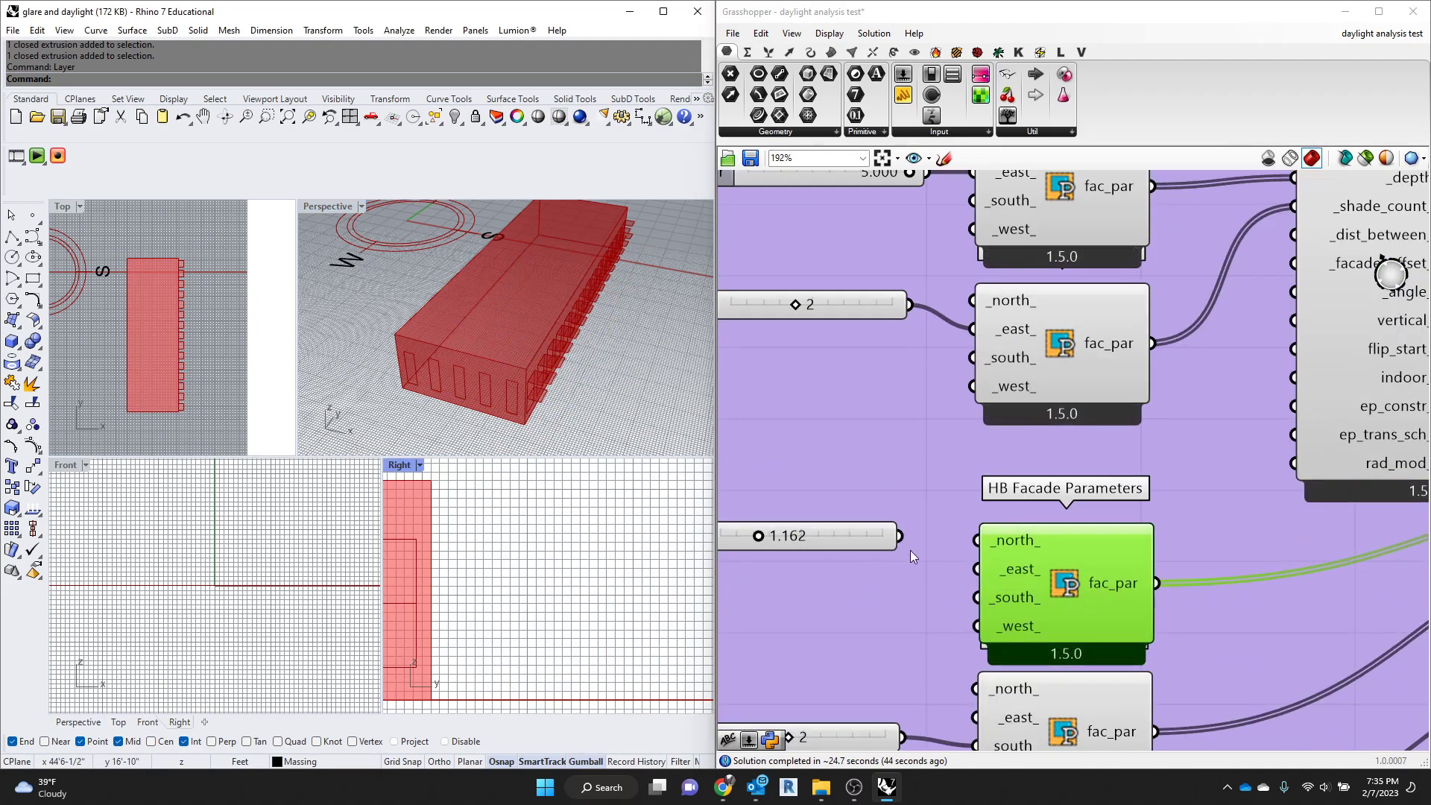
{"action": "scroll", "coordinate": [1141, 556], "scroll_direction": "down", "scroll_amount": 4}
{"action": "scroll", "coordinate": [1261, 588], "scroll_direction": "up", "scroll_amount": 3}
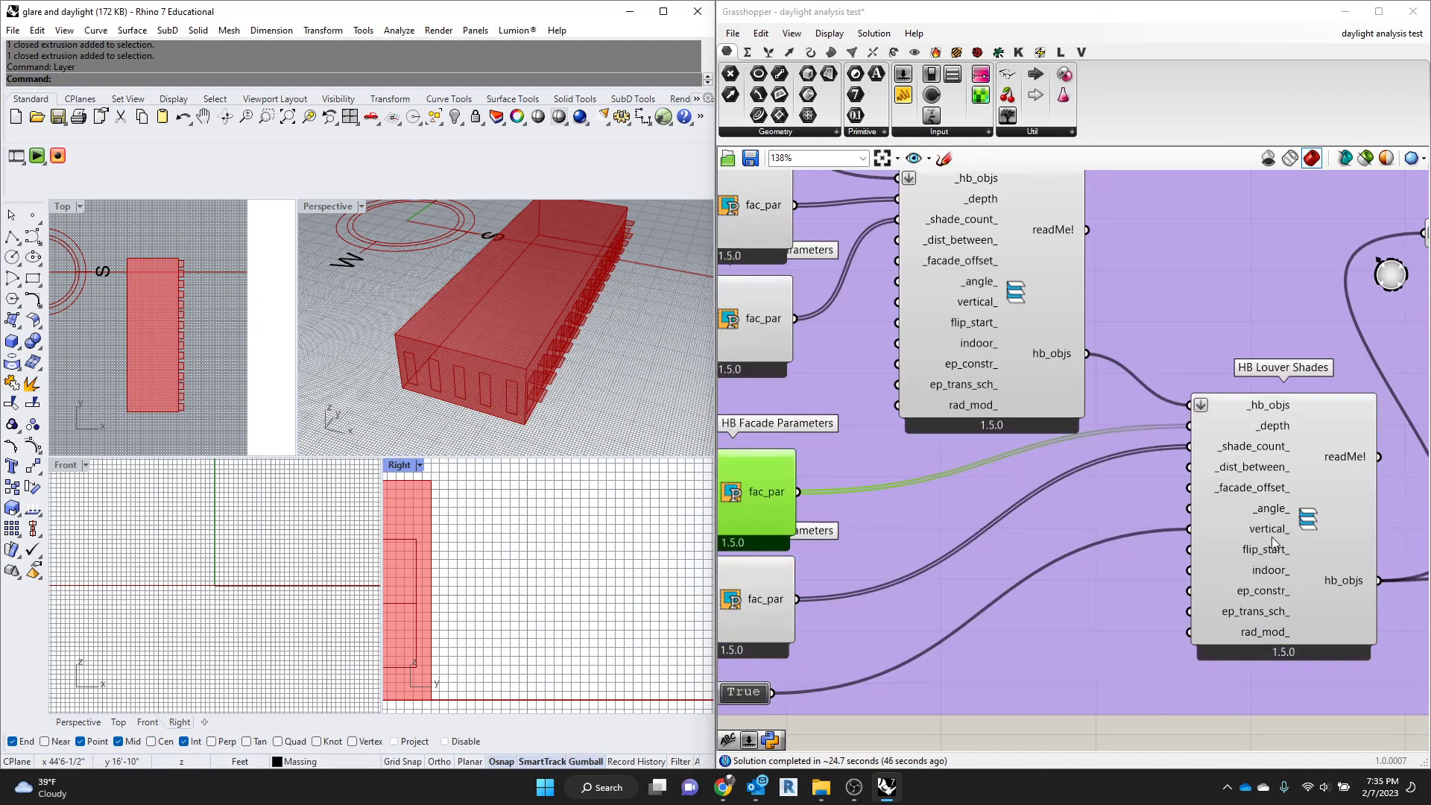
{"action": "scroll", "coordinate": [852, 513], "scroll_direction": "down", "scroll_amount": 3}
{"action": "scroll", "coordinate": [834, 477], "scroll_direction": "up", "scroll_amount": 4}
{"action": "left_click", "coordinate": [835, 485]}
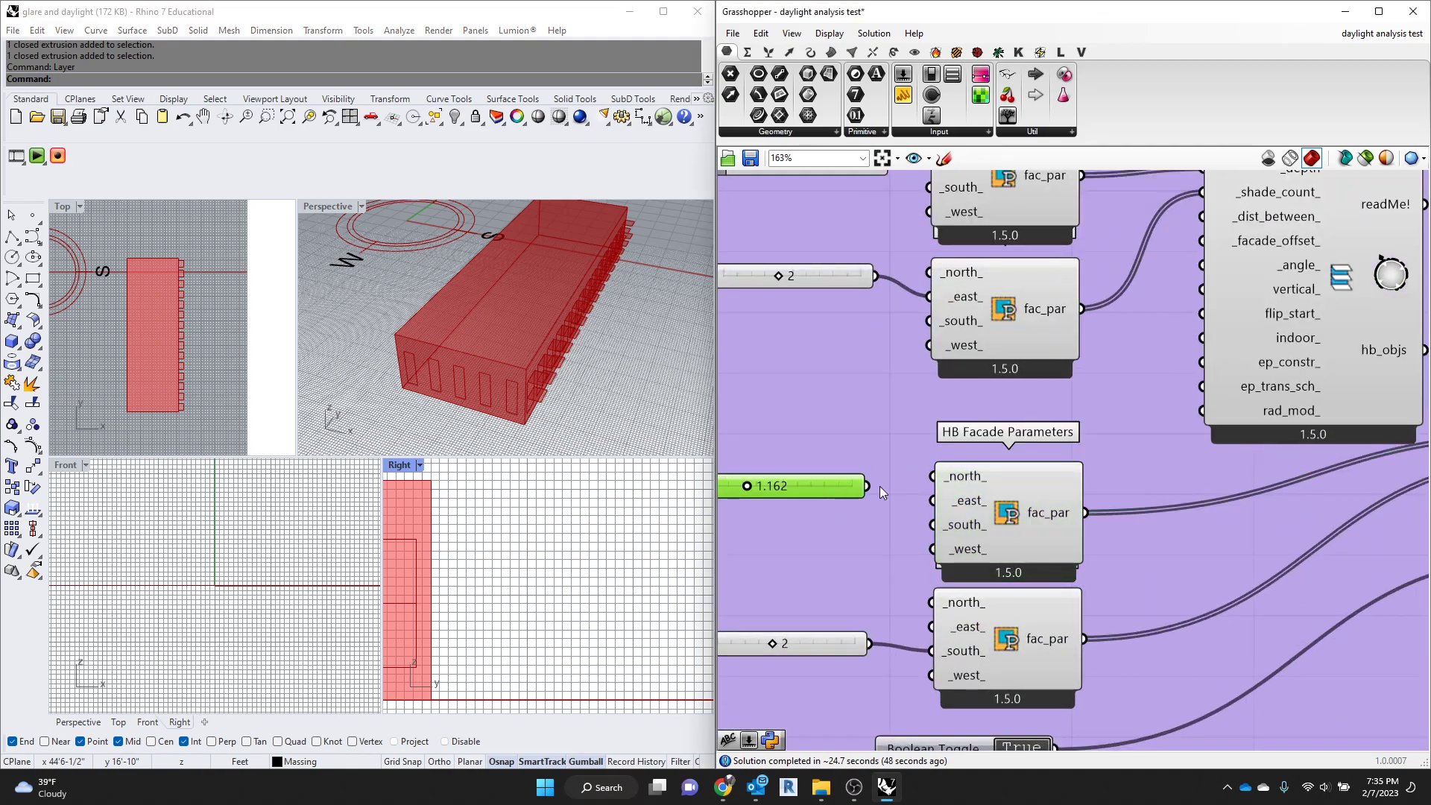
{"action": "left_click_drag", "start_coordinate": [917, 513], "coordinate": [922, 520]}
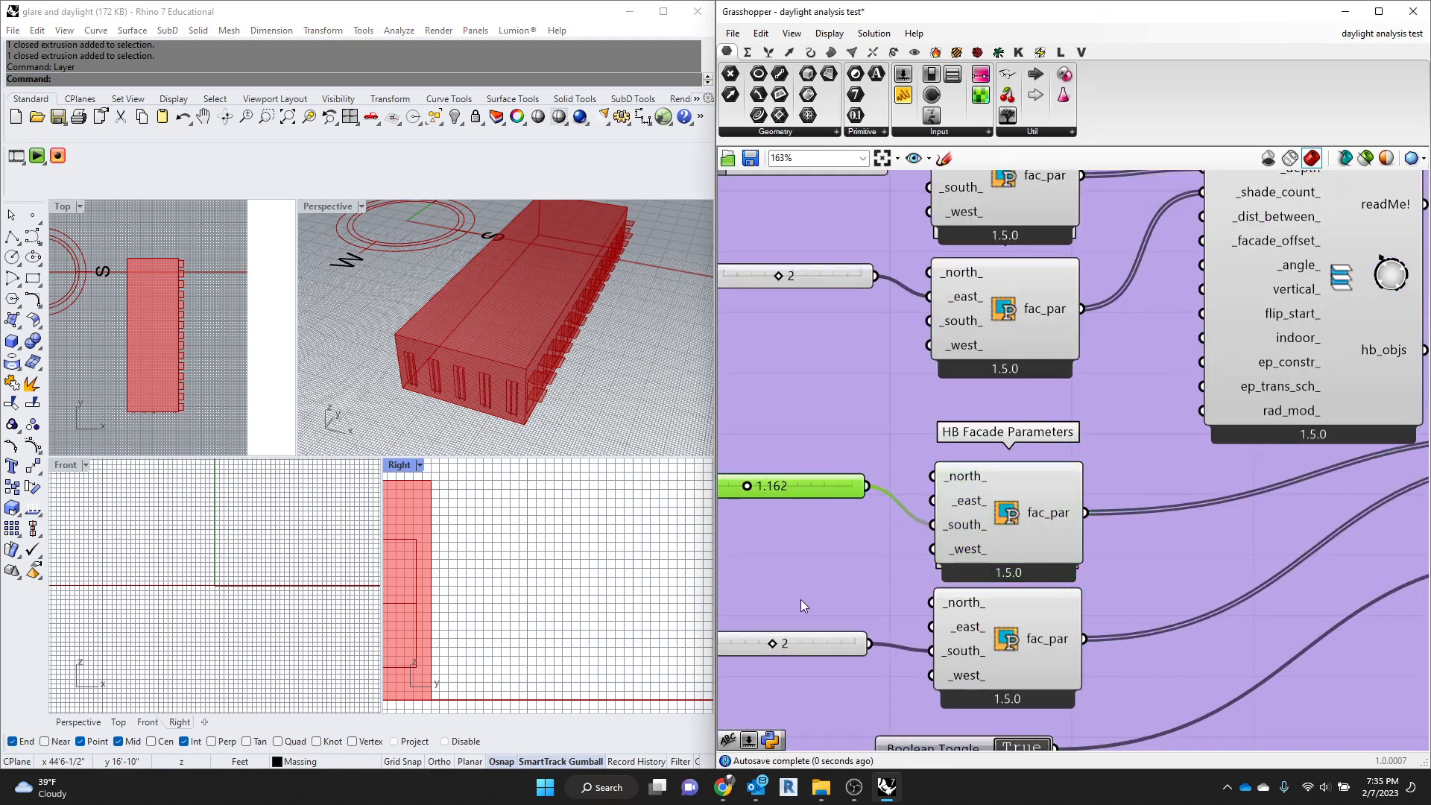
Set the shade count of the south facade's vertical louvers to 4
{"action": "scroll", "coordinate": [516, 347], "scroll_direction": "up", "scroll_amount": 5}
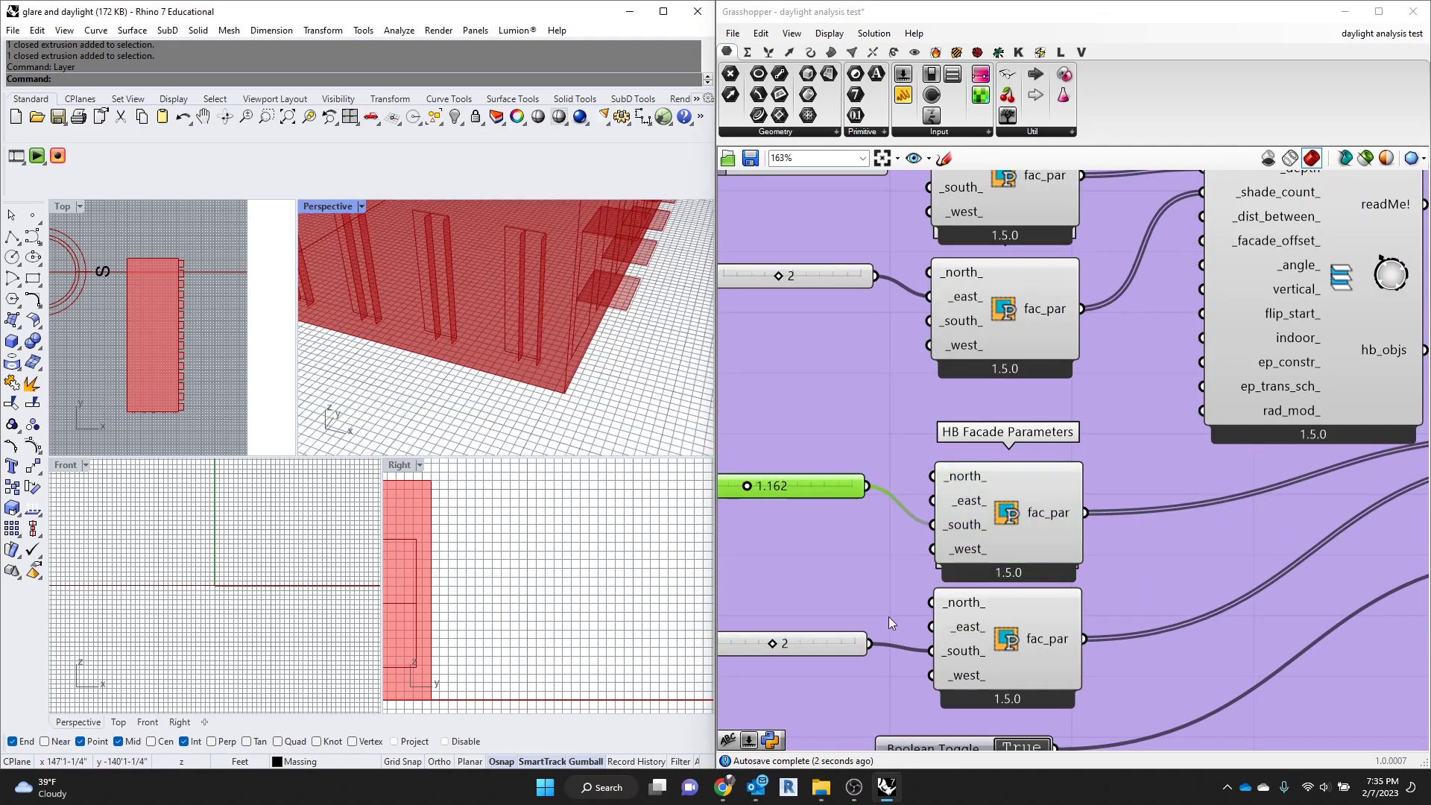
{"action": "left_click", "coordinate": [781, 645]}
{"action": "left_click_drag", "start_coordinate": [788, 646], "coordinate": [828, 645]}
Maximize the Perspective viewport on the vertical louvers and reduce the south louver depth to 0.999
{"action": "scroll", "coordinate": [399, 273], "scroll_direction": "down", "scroll_amount": 3}
{"action": "double_click", "coordinate": [329, 209]}
{"action": "scroll", "coordinate": [423, 386], "scroll_direction": "down", "scroll_amount": 6}
{"action": "scroll", "coordinate": [423, 386], "scroll_direction": "up", "scroll_amount": 6}
{"action": "right_click_drag", "start_coordinate": [424, 386], "coordinate": [297, 396]}
{"action": "scroll", "coordinate": [297, 396], "scroll_direction": "up", "scroll_amount": 5}
{"action": "mouse_move", "coordinate": [750, 483]}
{"action": "left_mouse_down"}
{"action": "mouse_move", "coordinate": [817, 485]}
{"action": "mouse_move", "coordinate": [743, 486]}
{"action": "left_mouse_up"}
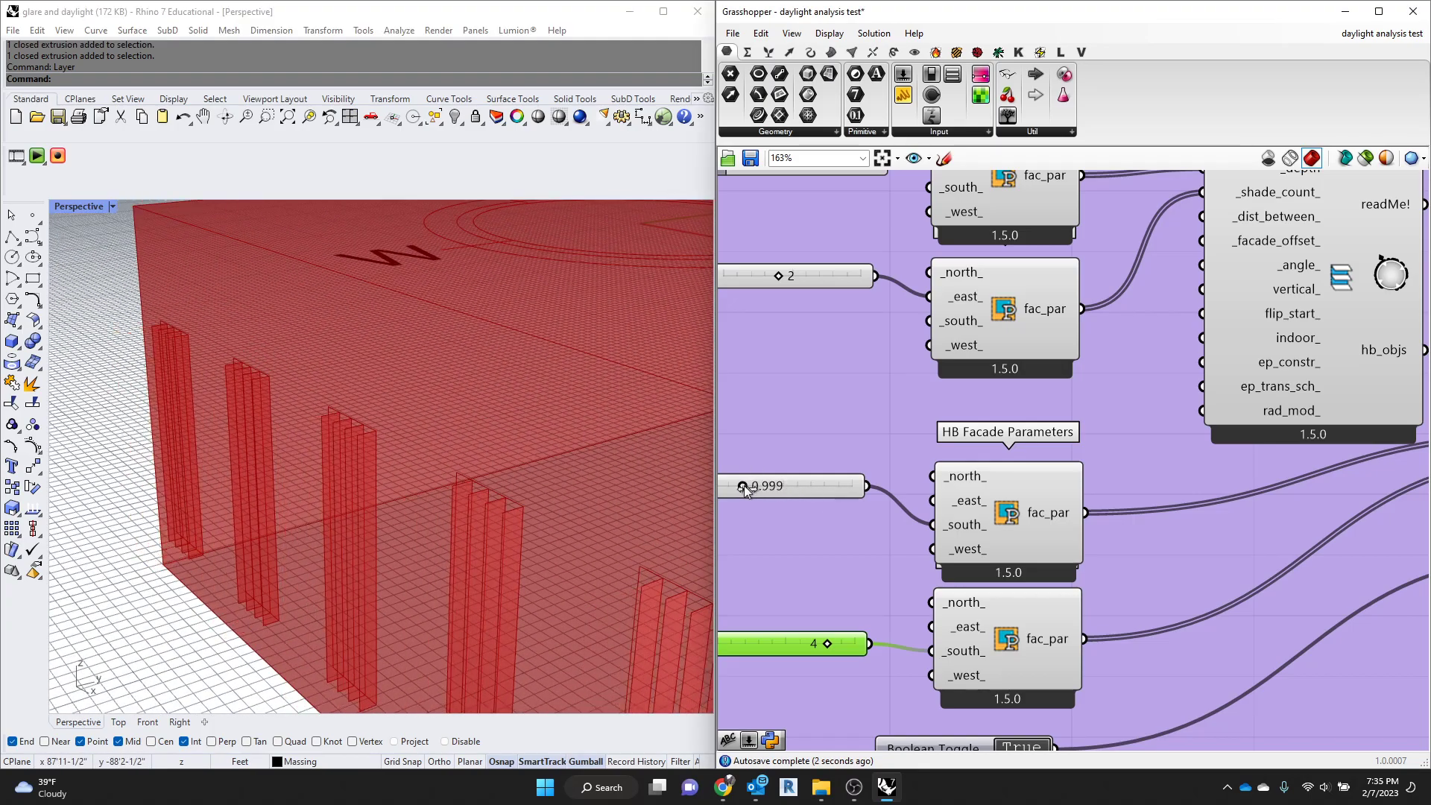
Run the Direct Sun Hours analysis on the louvered model by setting its Boolean toggle to True
{"action": "scroll", "coordinate": [781, 400], "scroll_direction": "down", "scroll_amount": 8}
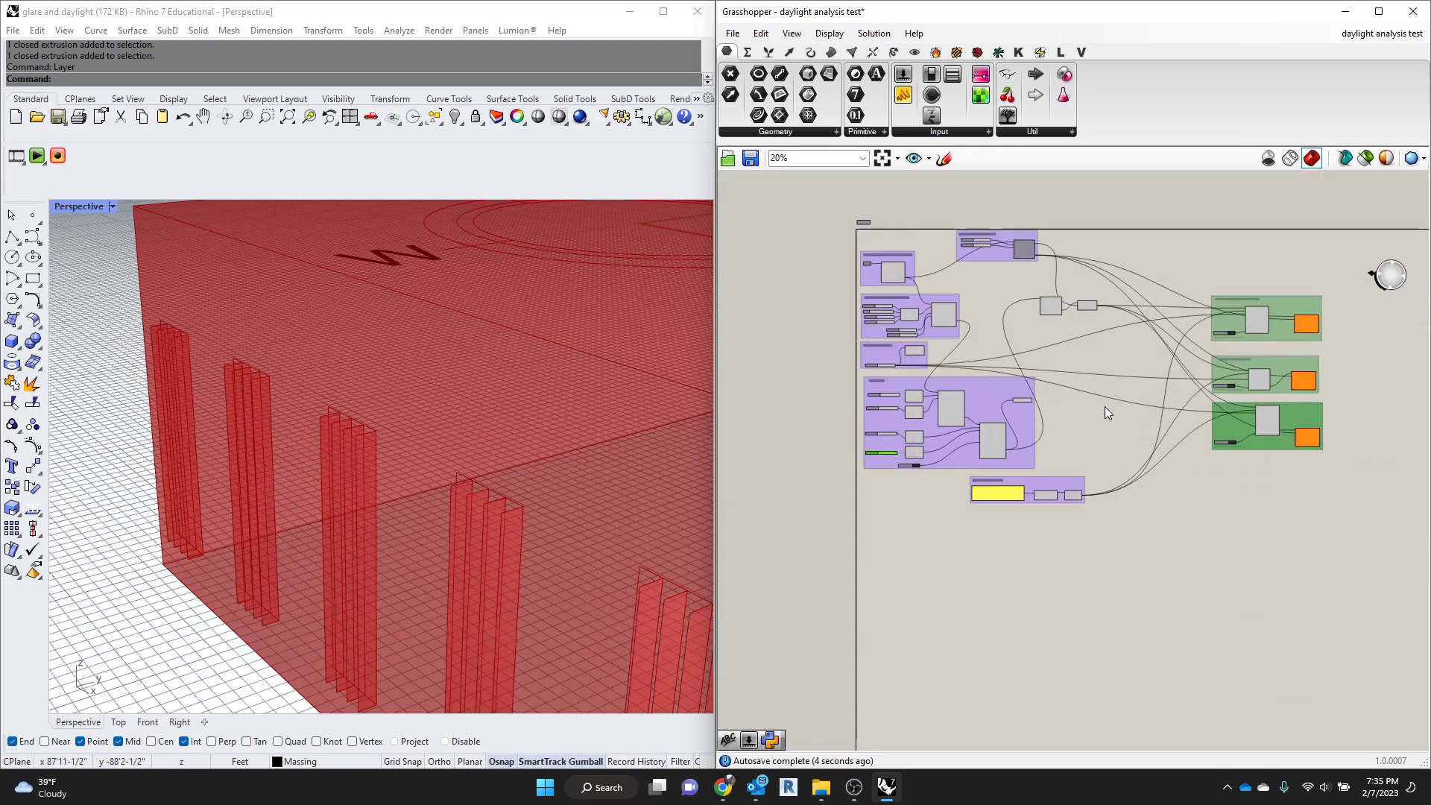
{"action": "scroll", "coordinate": [1288, 407], "scroll_direction": "up", "scroll_amount": 6}
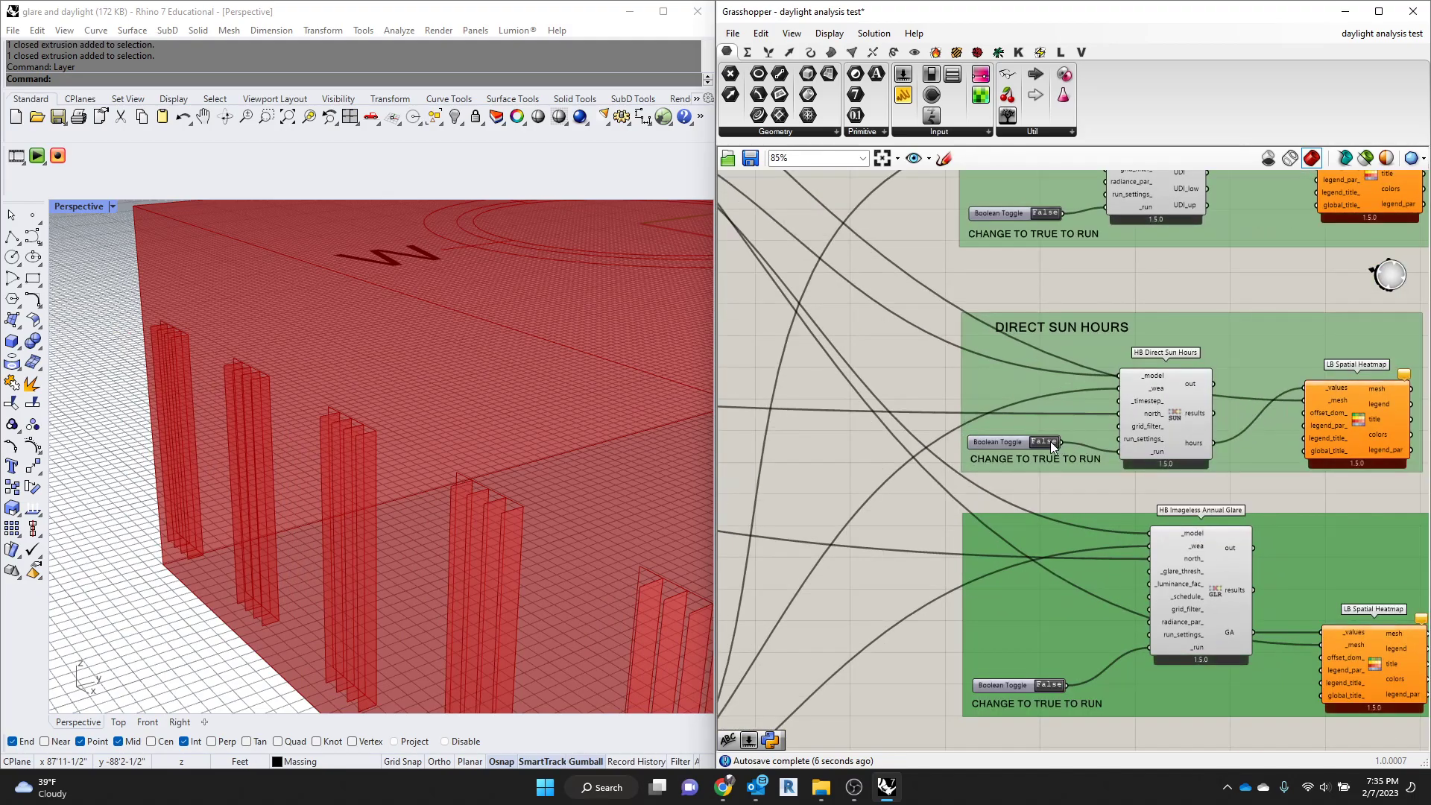
{"action": "left_click", "coordinate": [1049, 441]}
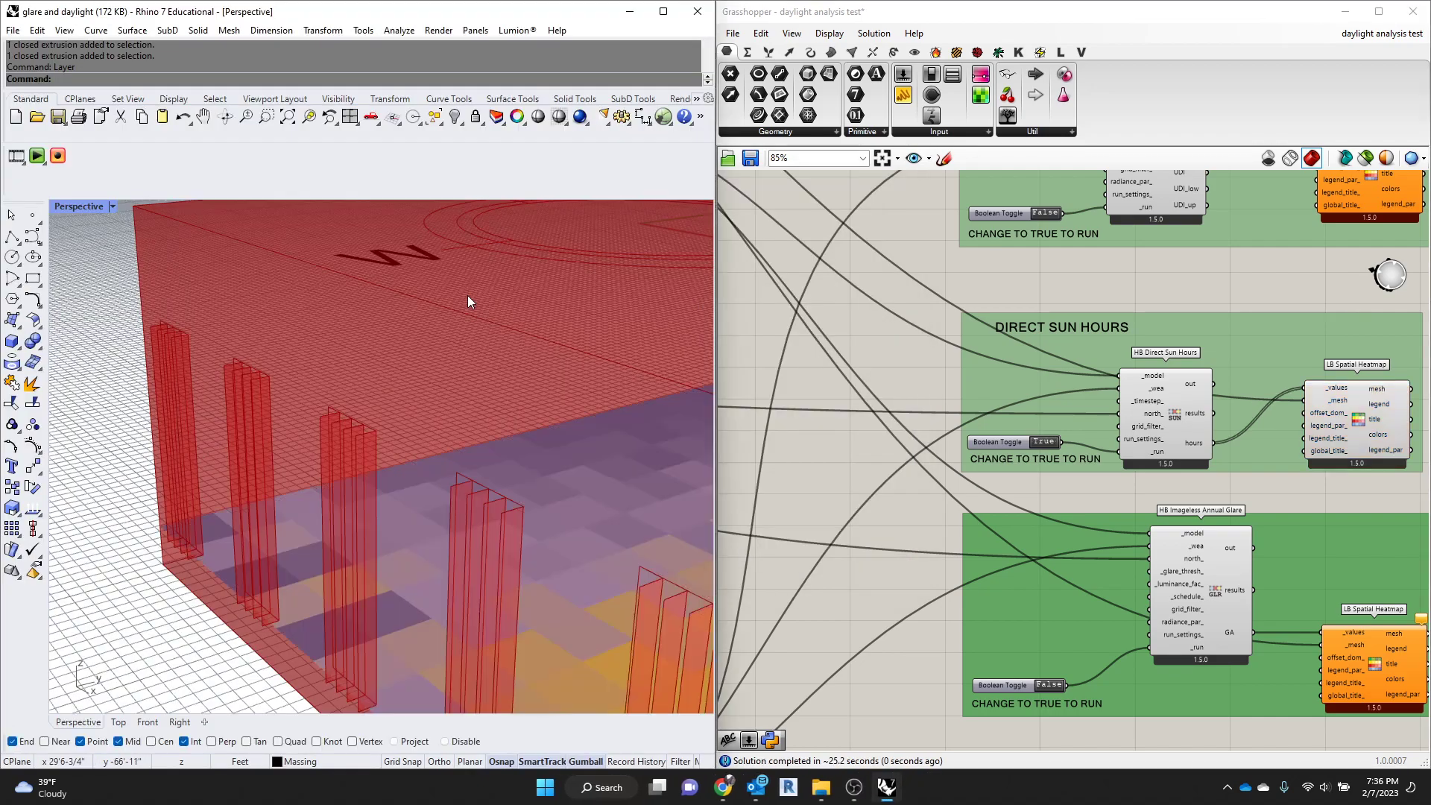
Examine the direct sun hours heatmap in the Perspective viewport, and in plan with its legend in the maximized Top viewport
{"action": "scroll", "coordinate": [382, 386], "scroll_direction": "down", "scroll_amount": 10}
{"action": "scroll", "coordinate": [399, 394], "scroll_direction": "up", "scroll_amount": 6}
{"action": "right_click_drag", "start_coordinate": [401, 395], "coordinate": [477, 493]}
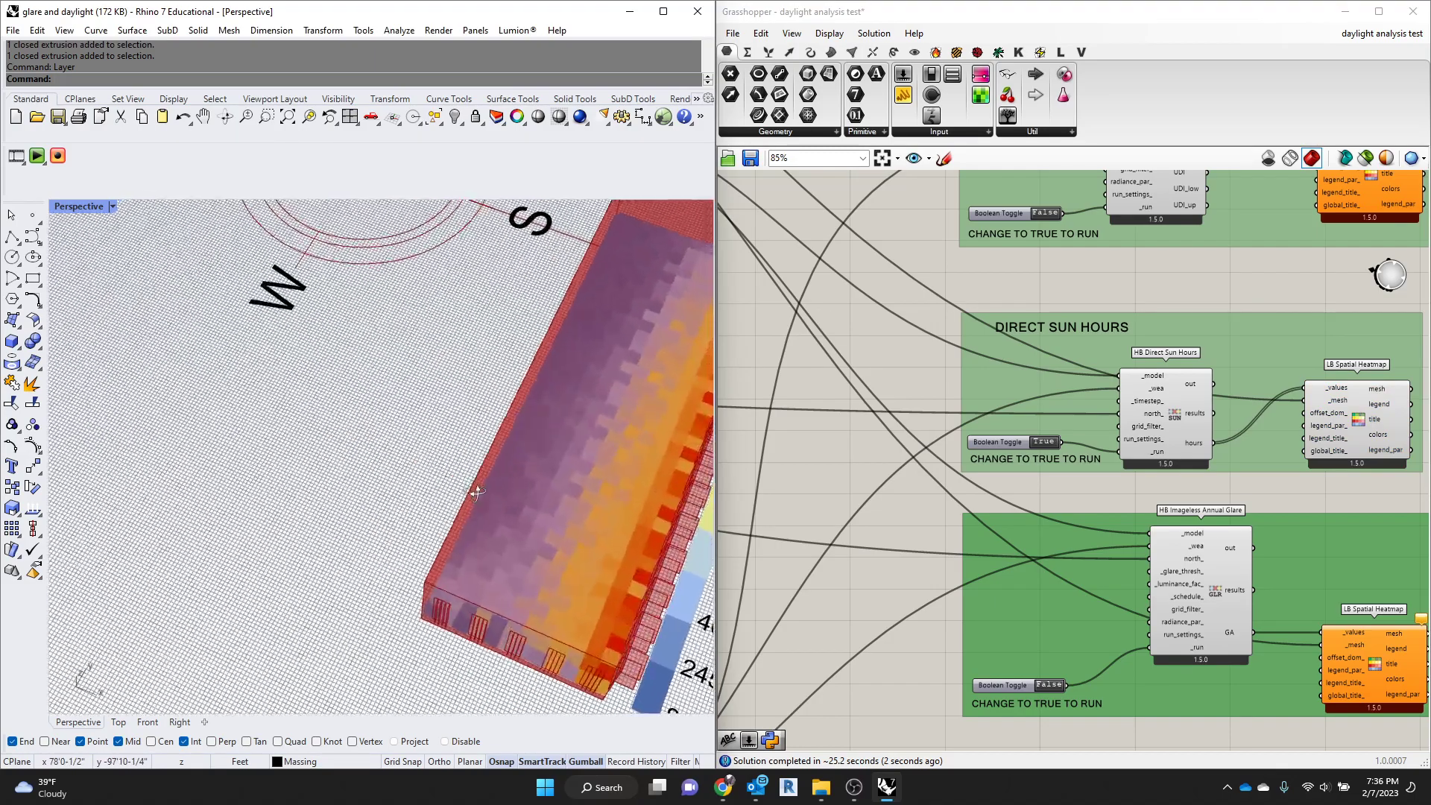
{"action": "double_click", "coordinate": [79, 207]}
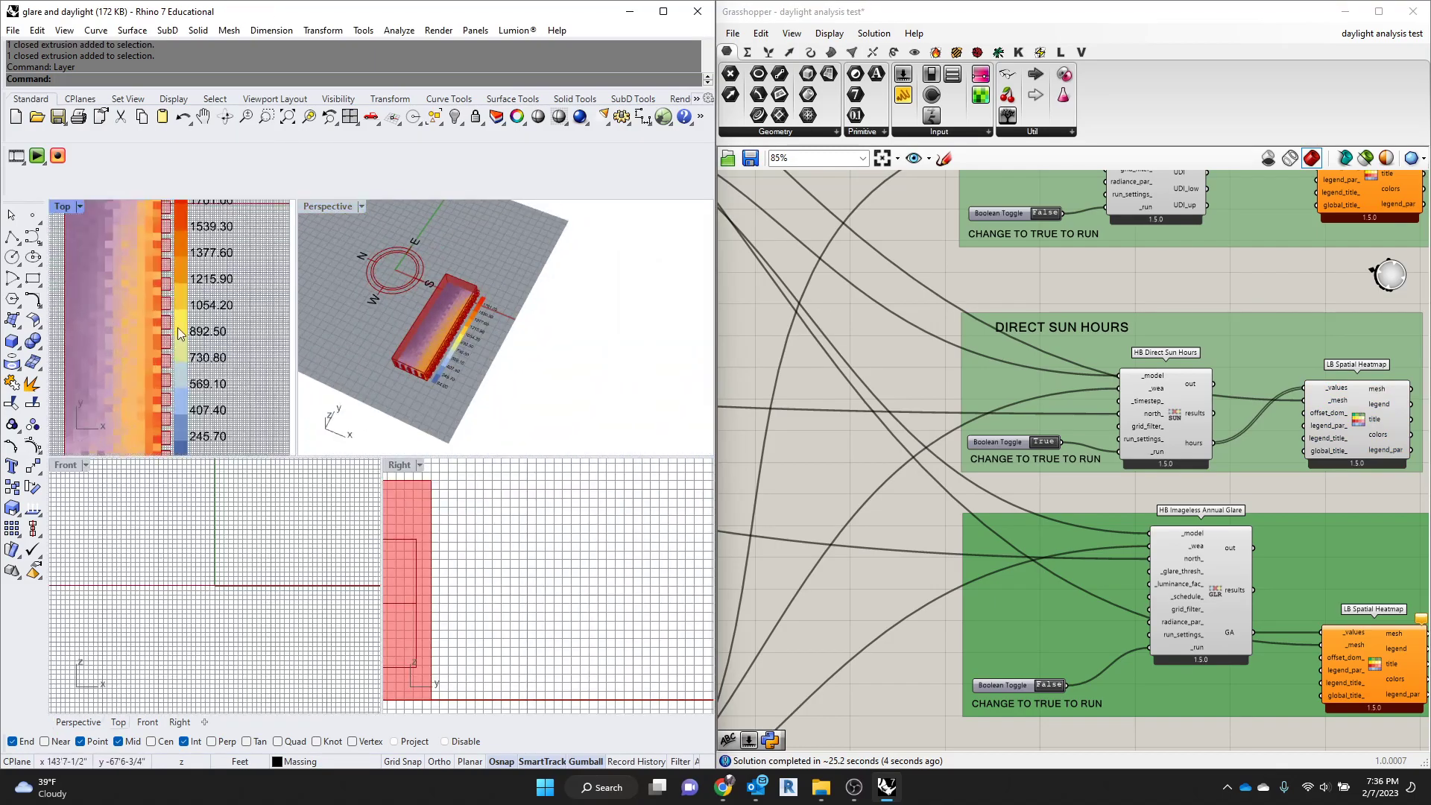
{"action": "double_click", "coordinate": [64, 206]}
{"action": "scroll", "coordinate": [250, 320], "scroll_direction": "down", "scroll_amount": 10}
{"action": "right_click_drag", "start_coordinate": [256, 328], "coordinate": [306, 346]}
{"action": "scroll", "coordinate": [302, 413], "scroll_direction": "up", "scroll_amount": 8}
{"action": "right_click_drag", "start_coordinate": [301, 414], "coordinate": [399, 391]}
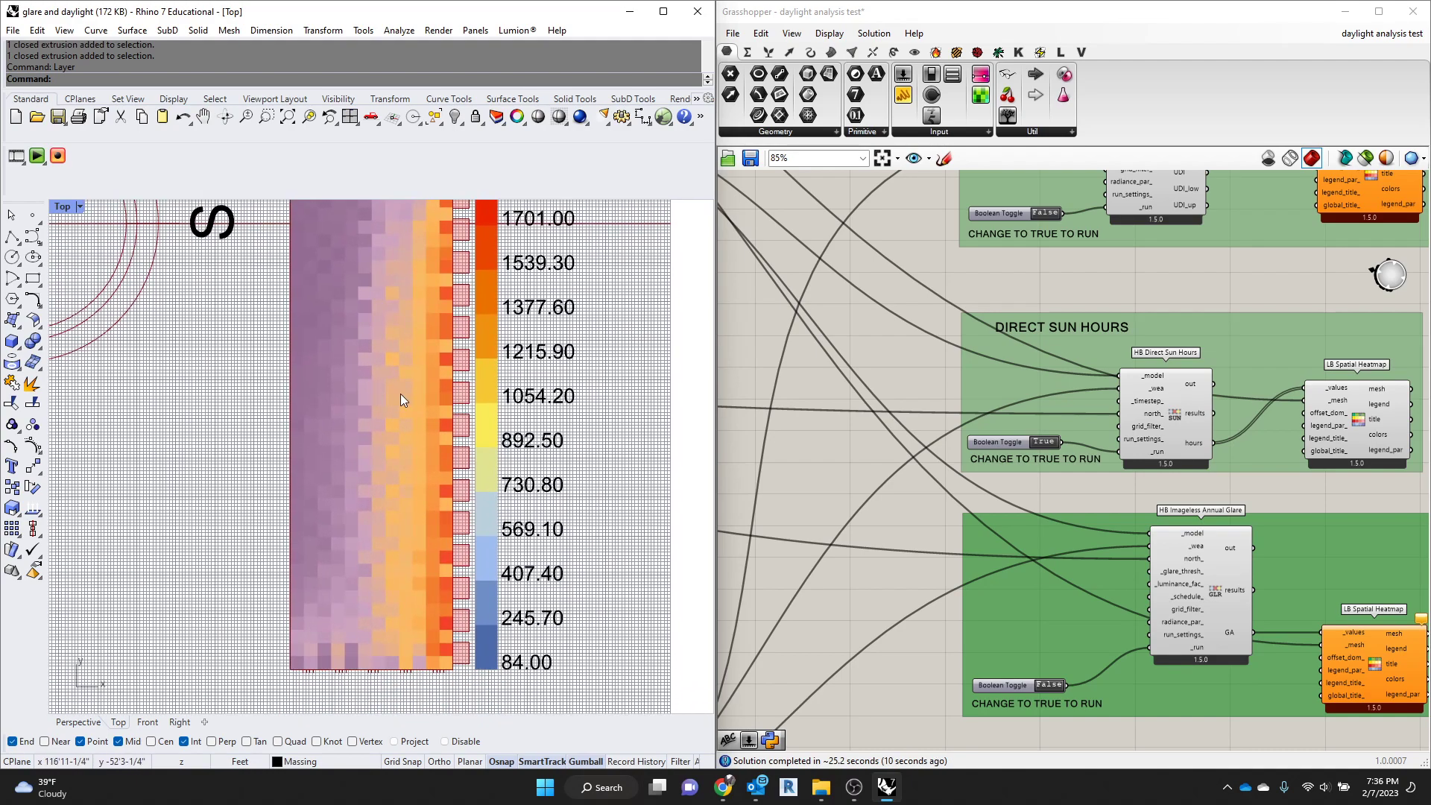